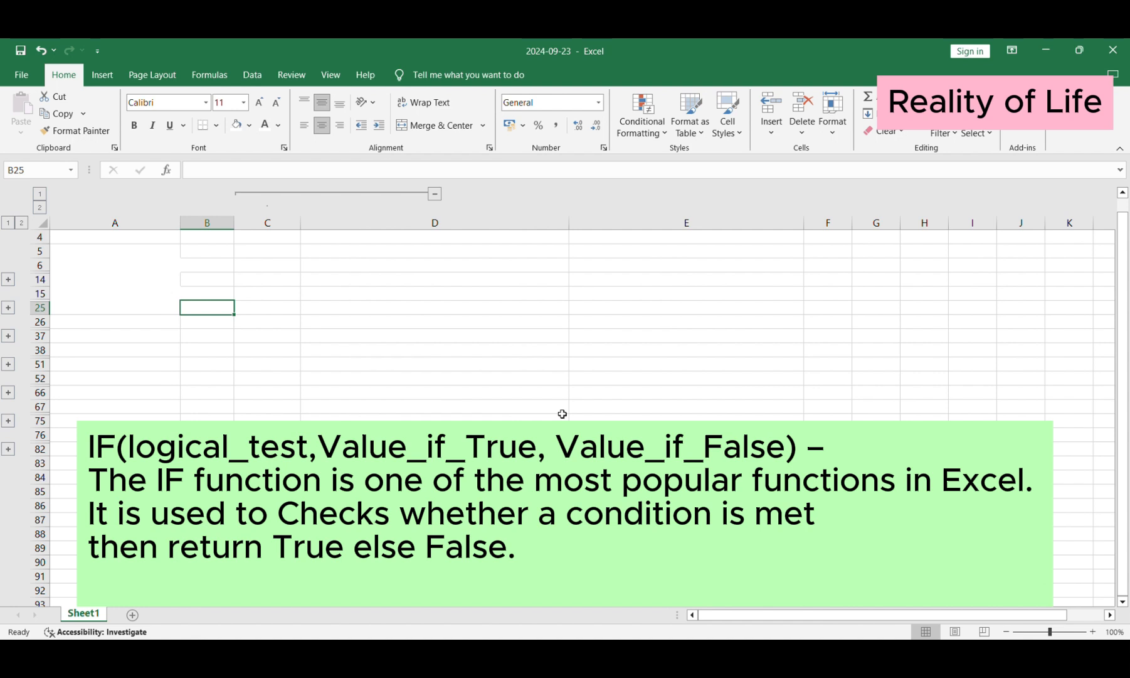
Step: Review the YES and NO rows, and reveal the IF result in E2 with a black font colour, checking its formula
{"action": "scroll", "coordinate": [491, 398], "scroll_direction": "up", "scroll_amount": 1}
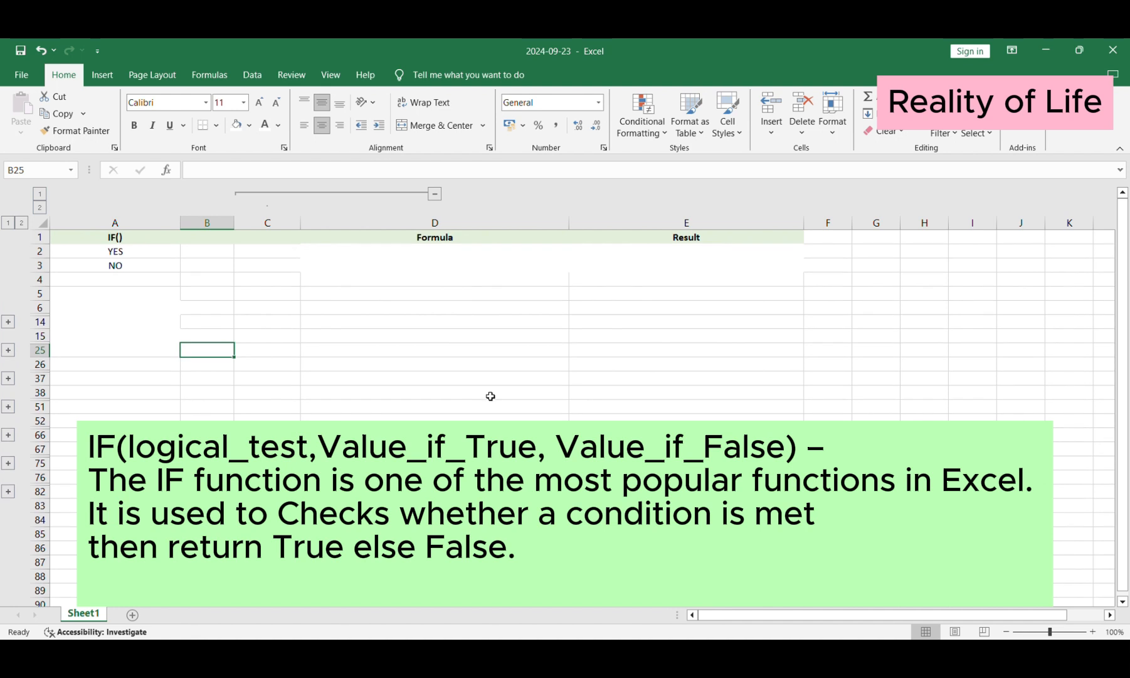
{"action": "left_click", "coordinate": [120, 237]}
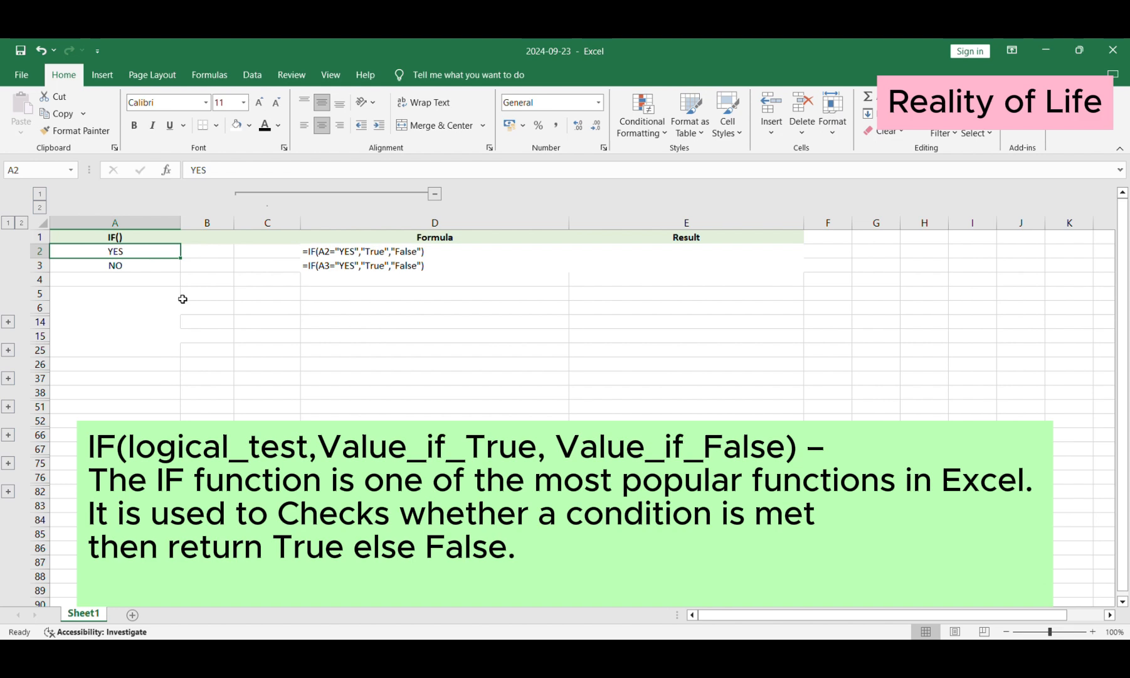
{"action": "left_click", "coordinate": [141, 267]}
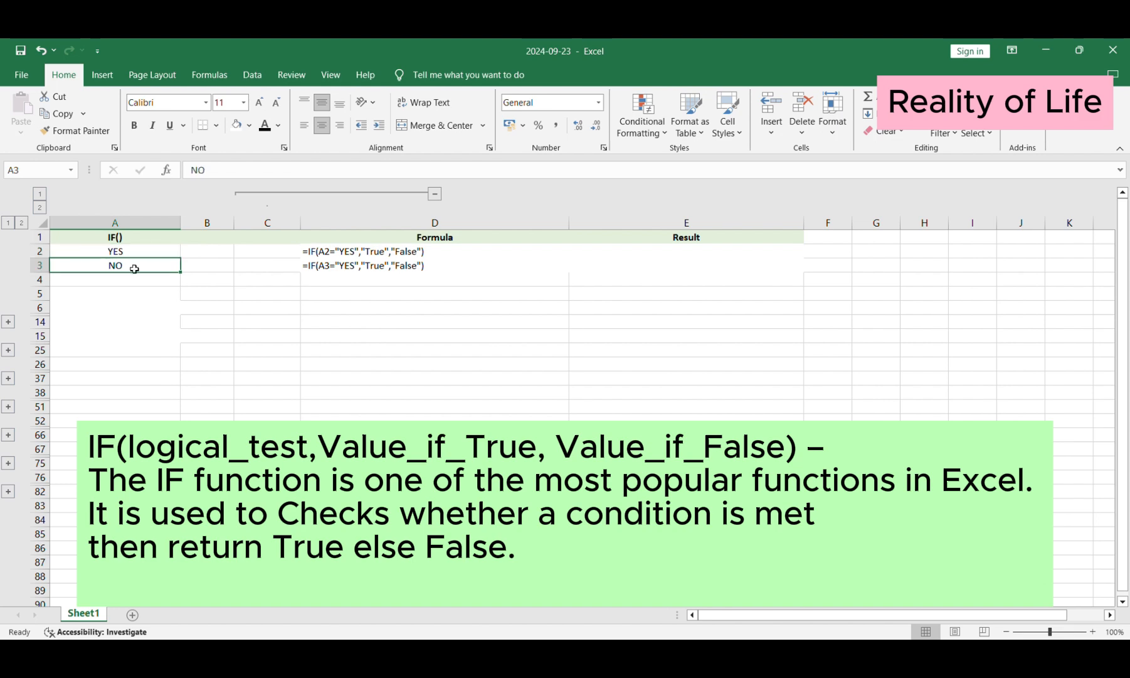
{"action": "left_click", "coordinate": [391, 256]}
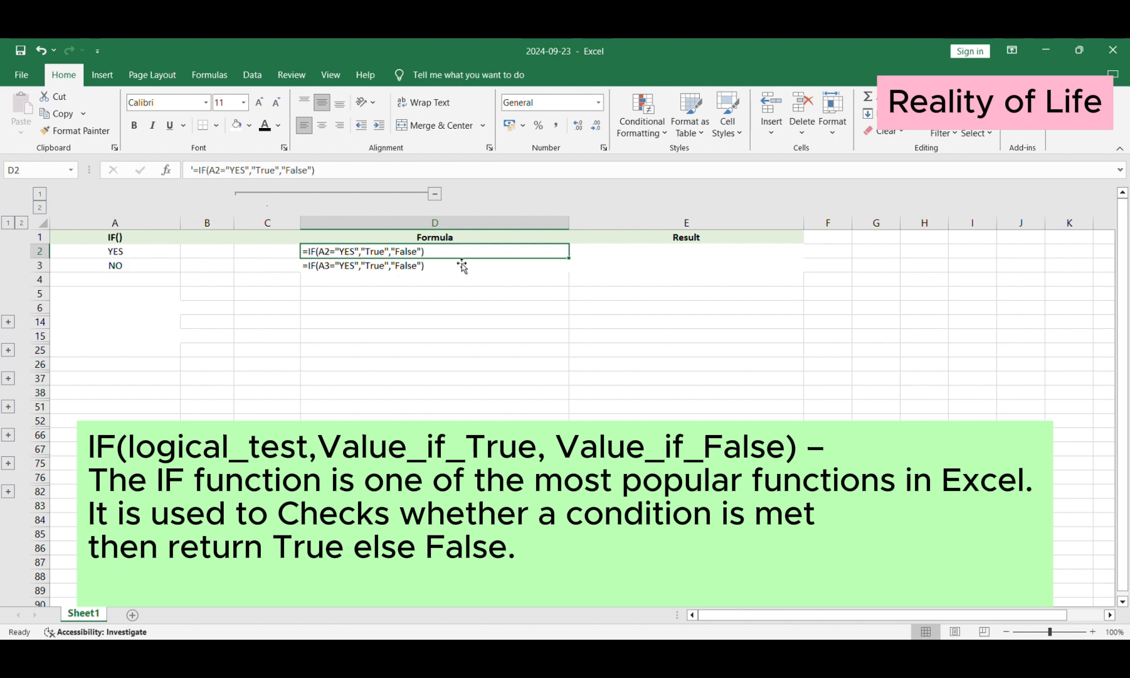
{"action": "left_click", "coordinate": [660, 257]}
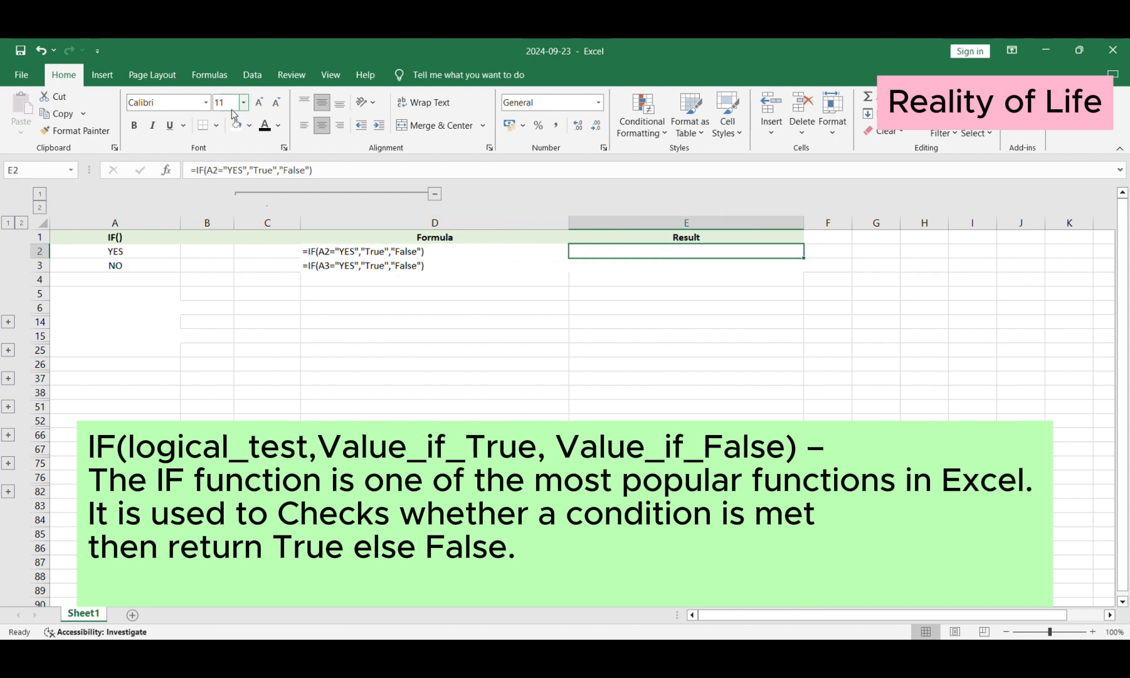
{"action": "left_click", "coordinate": [266, 125]}
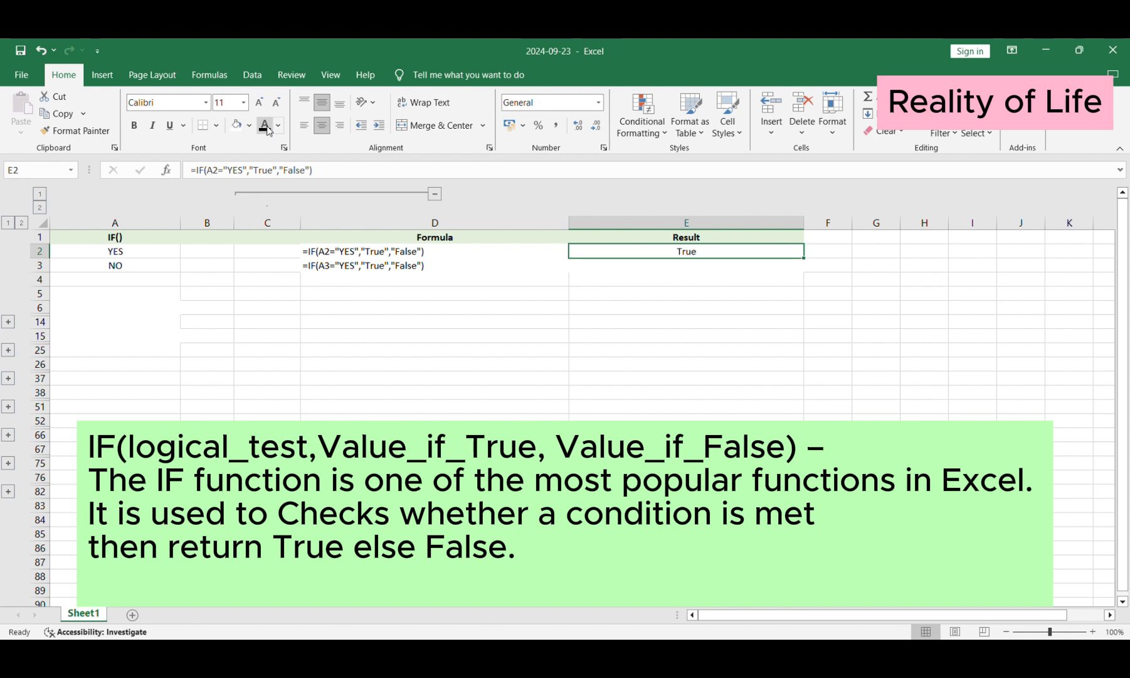
{"action": "double_click", "coordinate": [747, 252]}
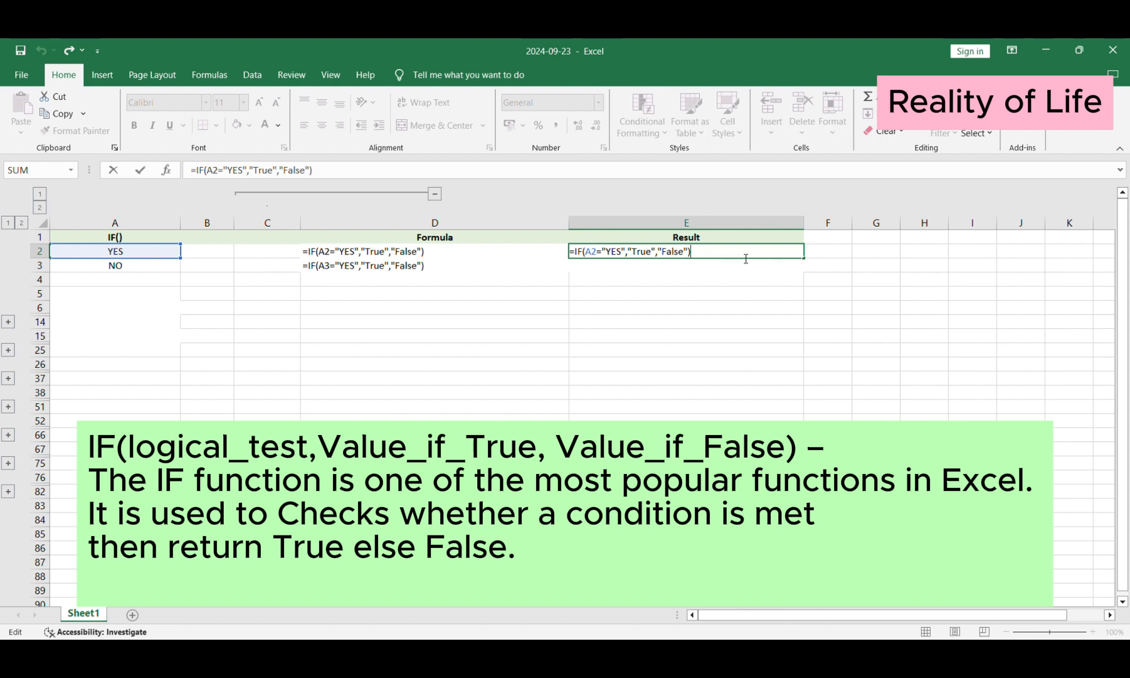
{"action": "key", "text": "Return"}
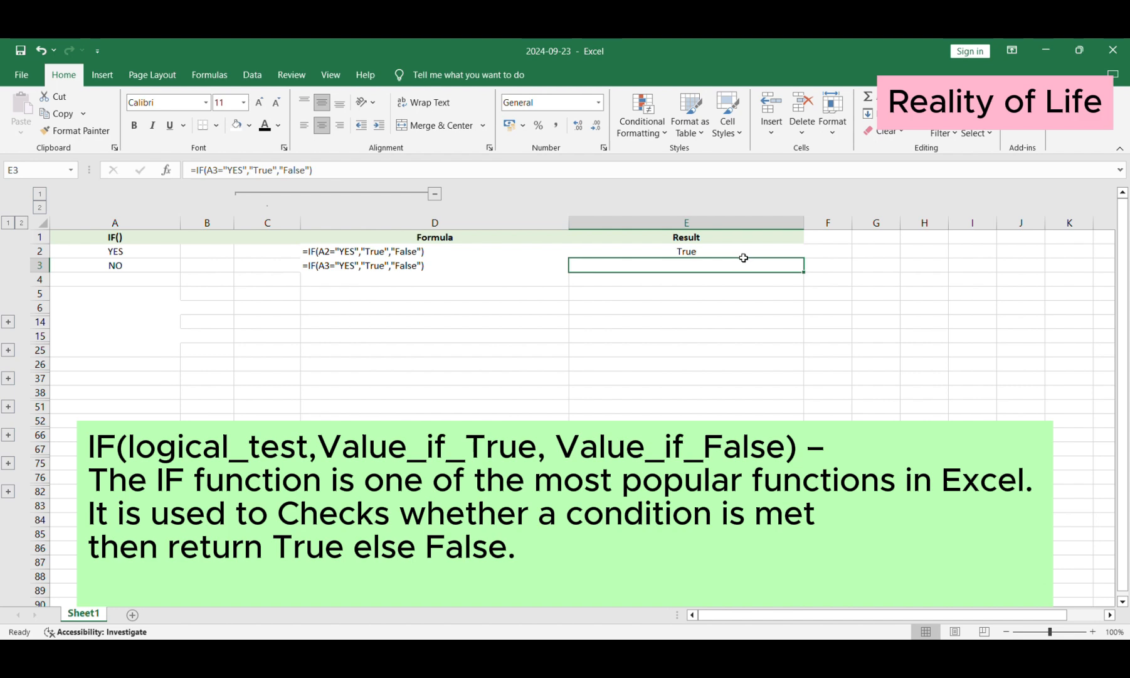
Step: Reveal the NO row's result in E3 with a black font colour and inspect its IF formula inside the cell
{"action": "left_click", "coordinate": [354, 264]}
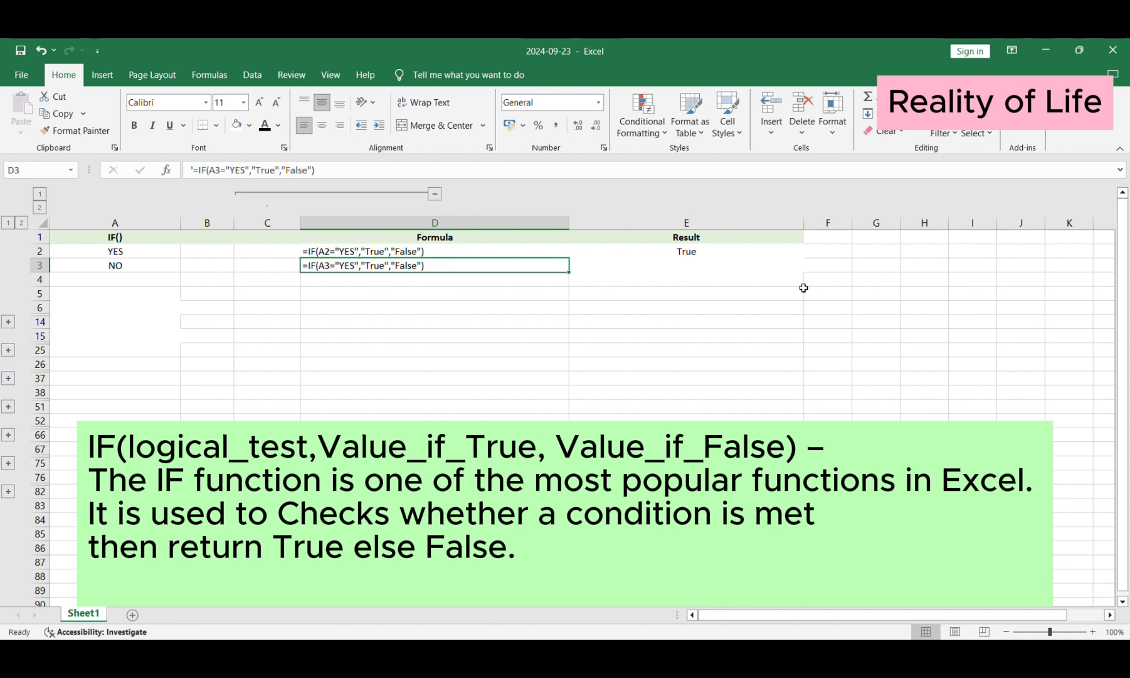
{"action": "left_click", "coordinate": [747, 265]}
{"action": "type", "text": "=A3"}
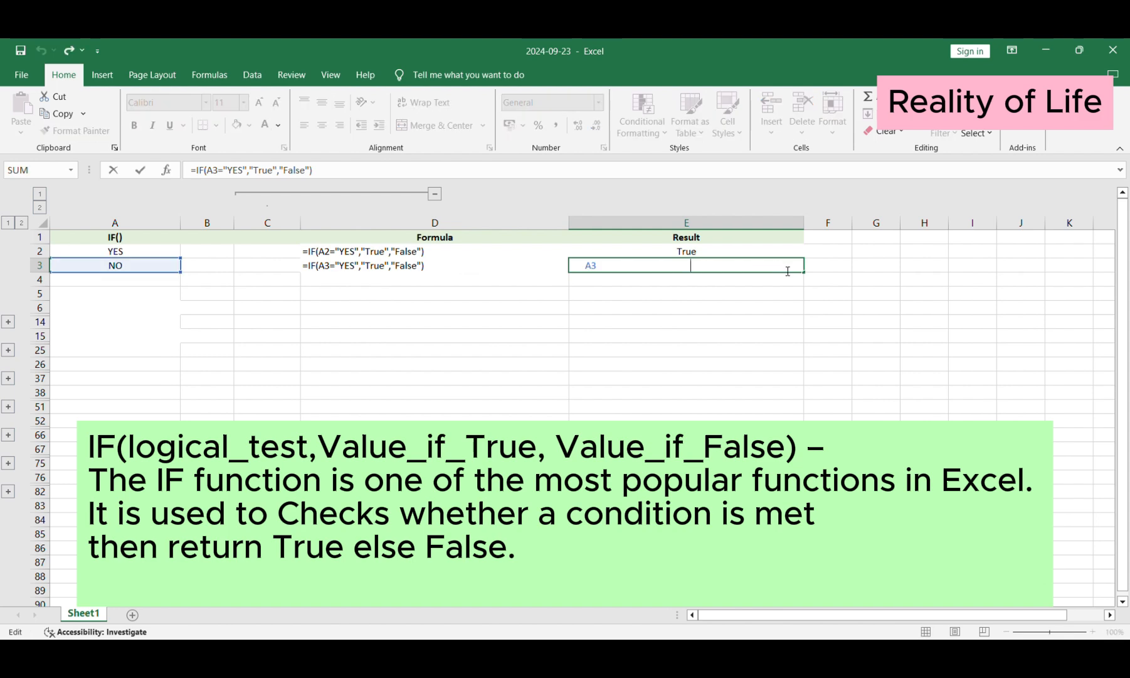
{"action": "key", "text": "Escape"}
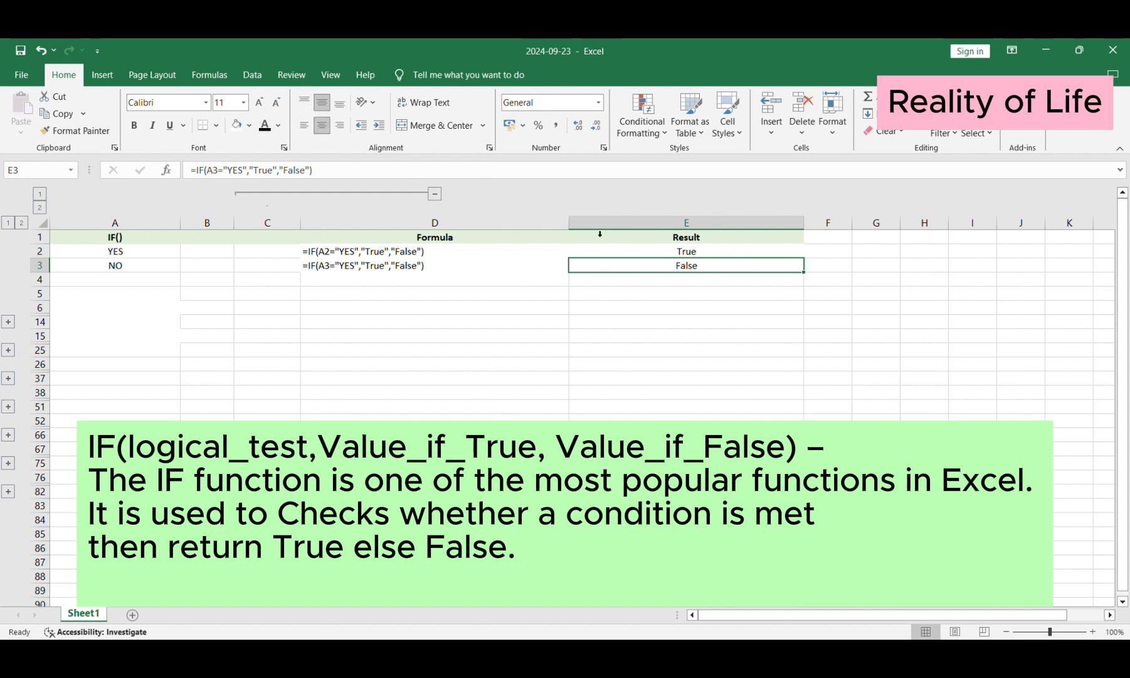
{"action": "double_click", "coordinate": [751, 267]}
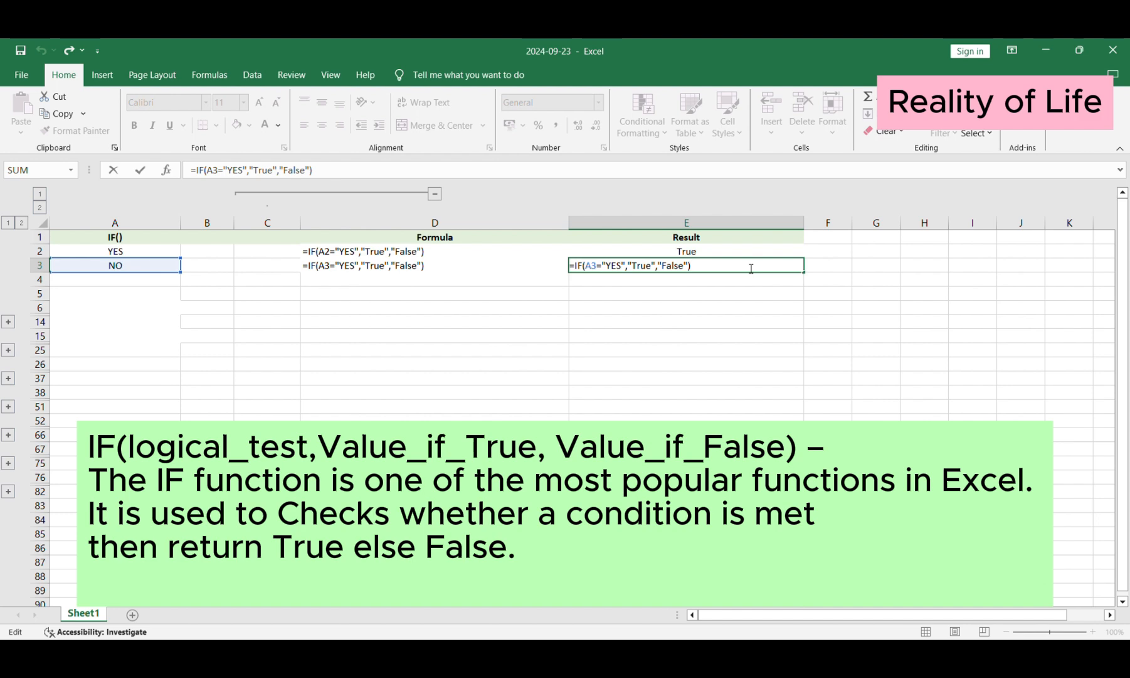
{"action": "key", "text": "Return"}
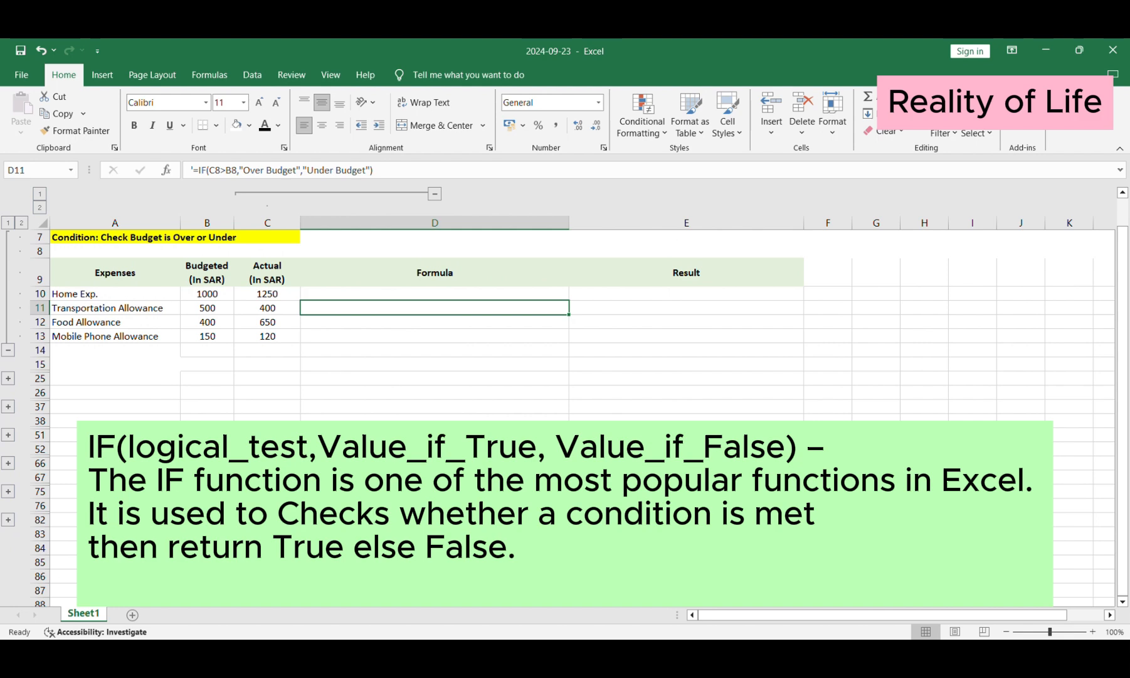
Step: Examine the budget condition in A7 and each expense row's budgeted and actual amounts in A10:C13
{"action": "left_click", "coordinate": [124, 294]}
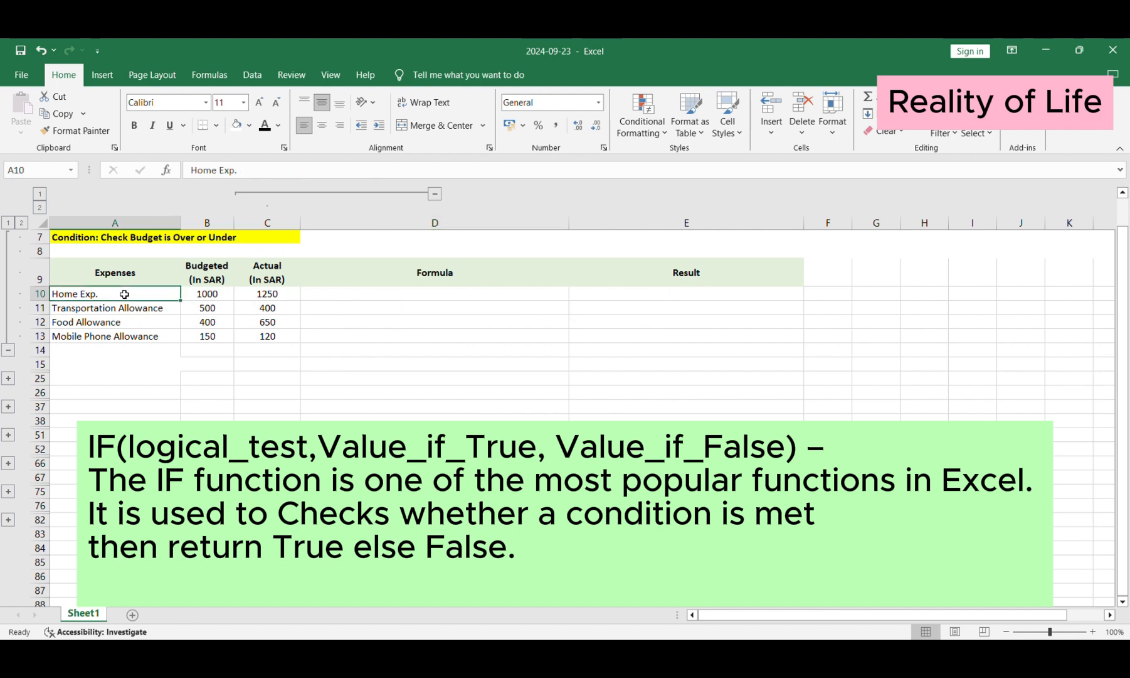
{"action": "left_click_drag", "start_coordinate": [124, 294], "coordinate": [120, 339]}
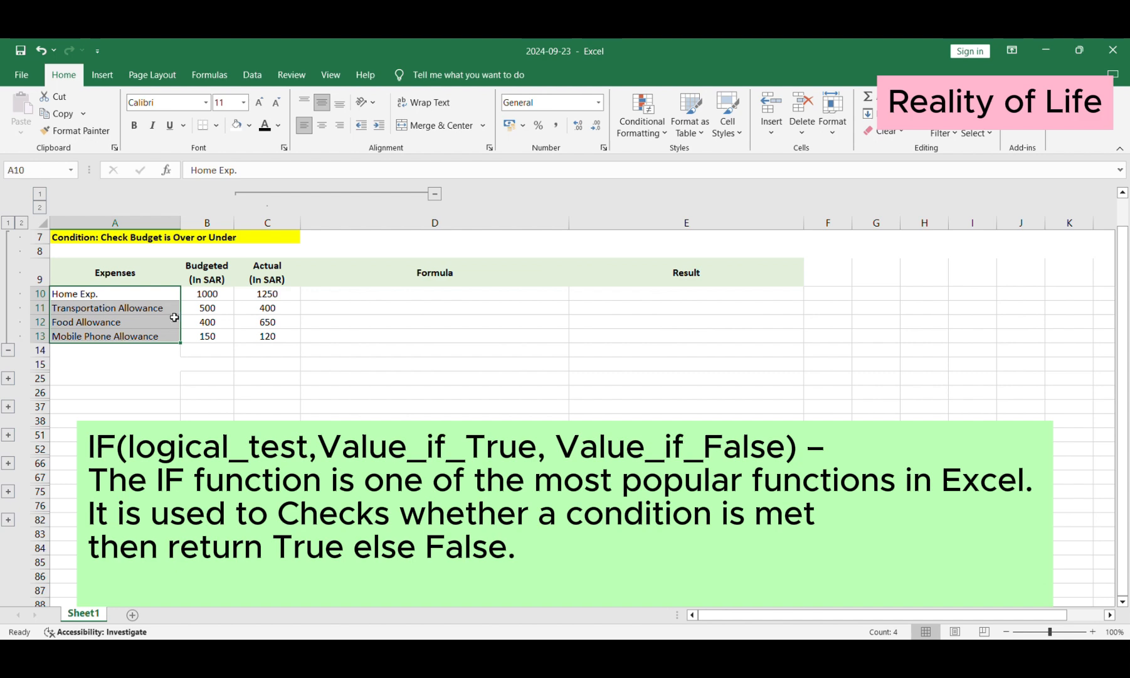
{"action": "left_click_drag", "start_coordinate": [210, 295], "coordinate": [211, 339]}
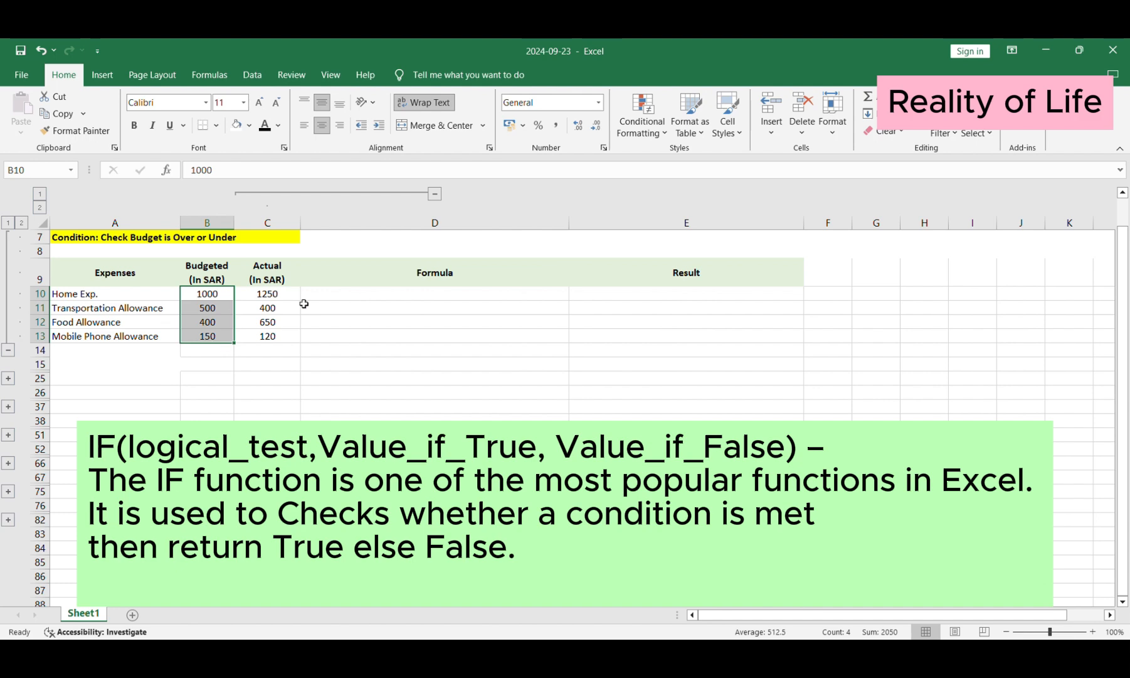
{"action": "left_click_drag", "start_coordinate": [275, 293], "coordinate": [274, 338]}
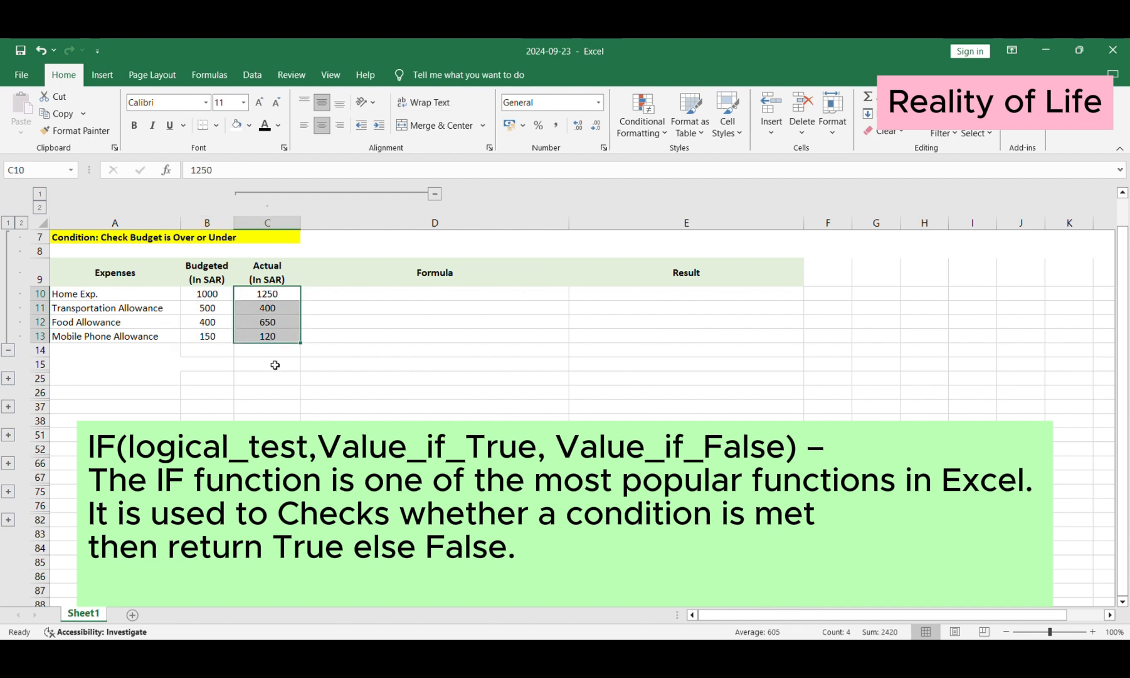
{"action": "left_click", "coordinate": [89, 242]}
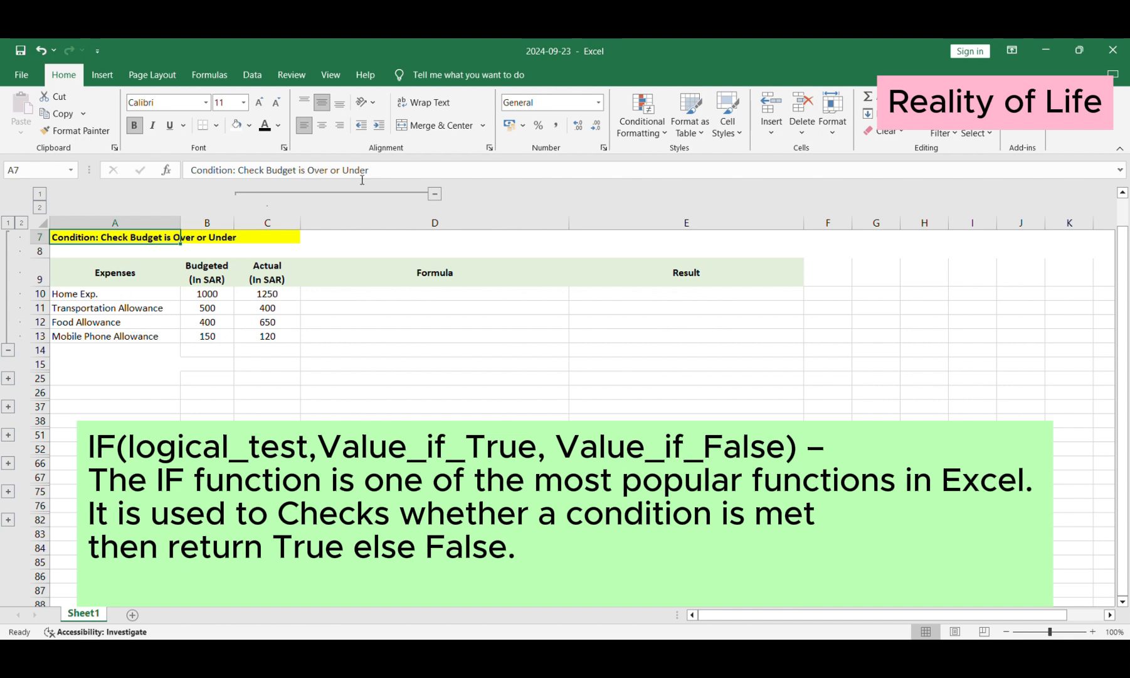
{"action": "left_click", "coordinate": [98, 295]}
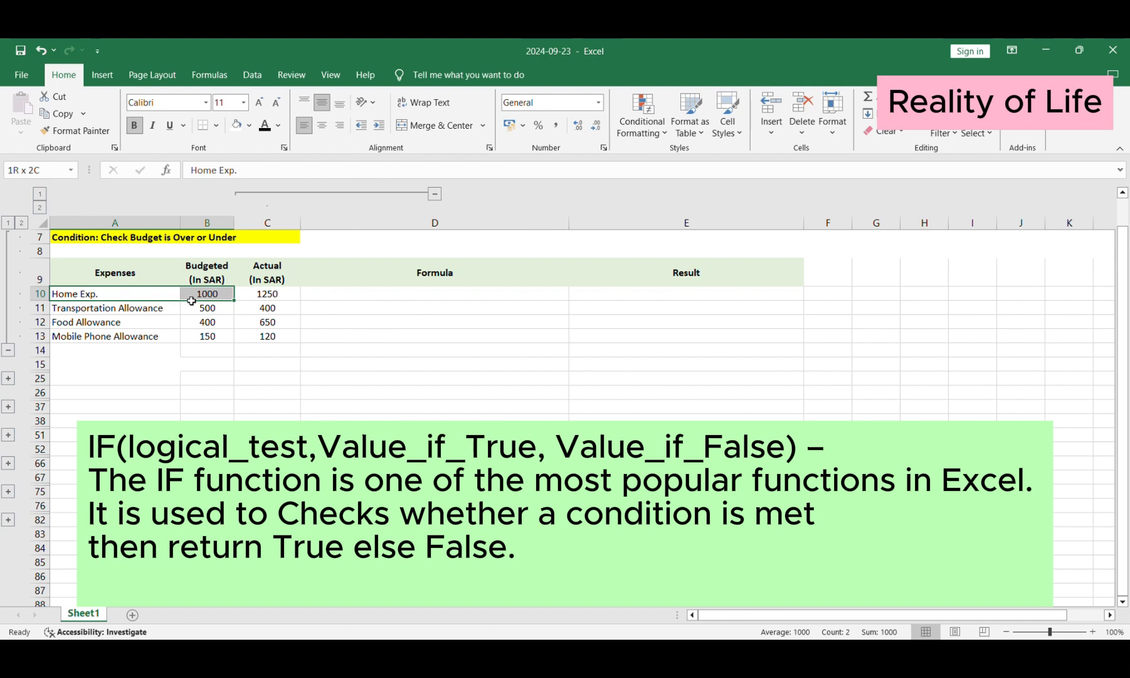
{"action": "left_click", "coordinate": [268, 295]}
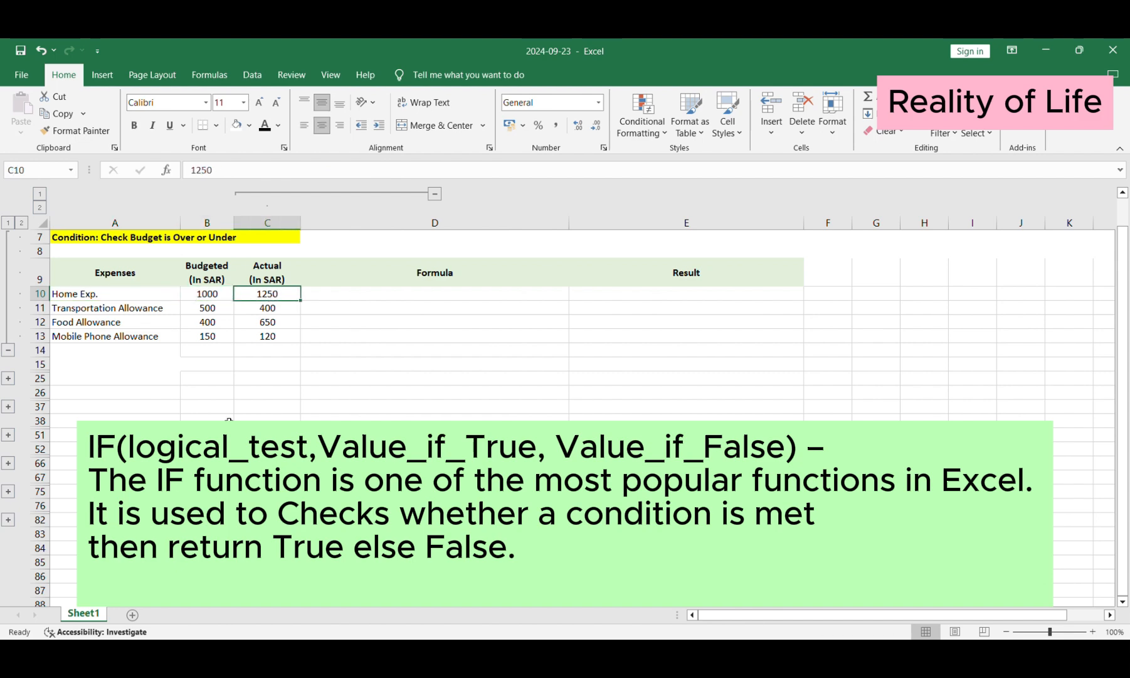
{"action": "left_click", "coordinate": [116, 308]}
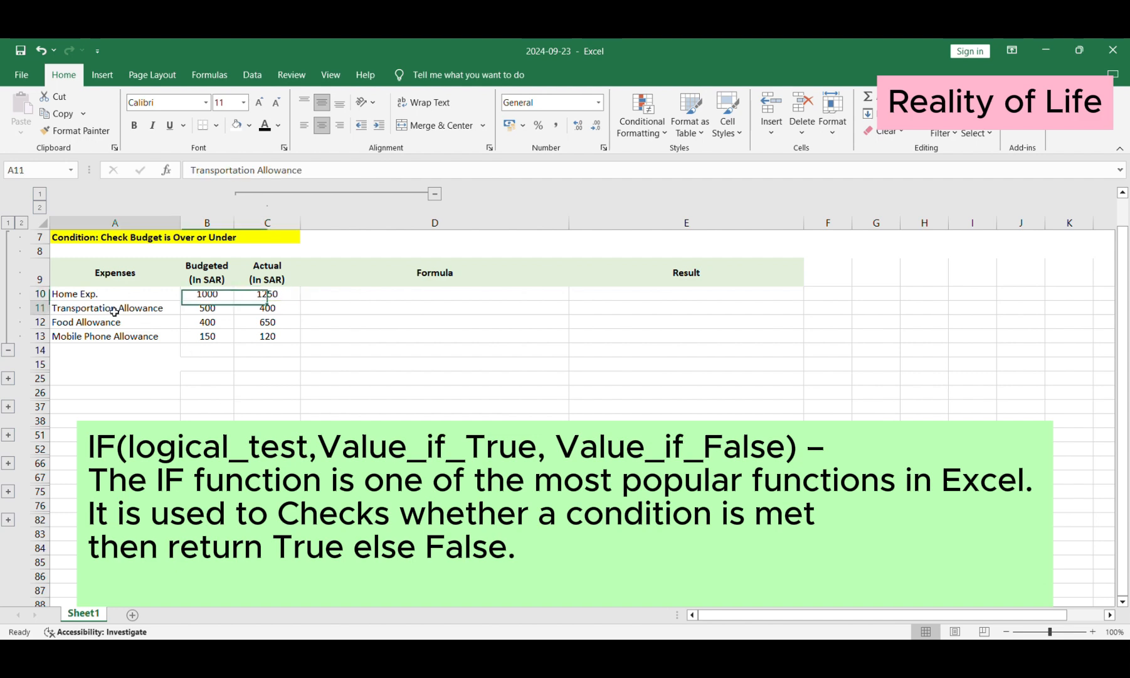
{"action": "left_click_drag", "start_coordinate": [162, 320], "coordinate": [269, 322]}
{"action": "left_click_drag", "start_coordinate": [136, 324], "coordinate": [268, 329]}
{"action": "left_click_drag", "start_coordinate": [126, 343], "coordinate": [264, 345]}
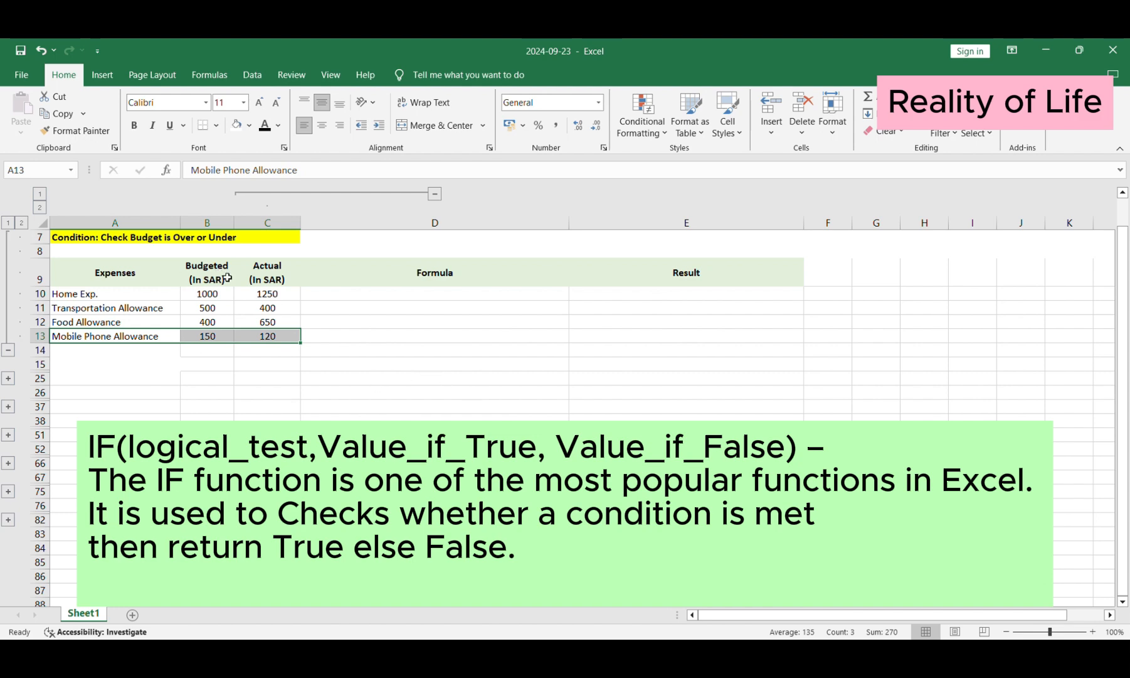
Step: Display '=IF(C10>B10,"Over Budget","Under Budget") as text in the Home Exp. row's Formula cell, D10
{"action": "left_click", "coordinate": [388, 298]}
{"action": "type", "text": "'=IF(C10>B10,\"Over Budget\",\"Under Budget\")"}
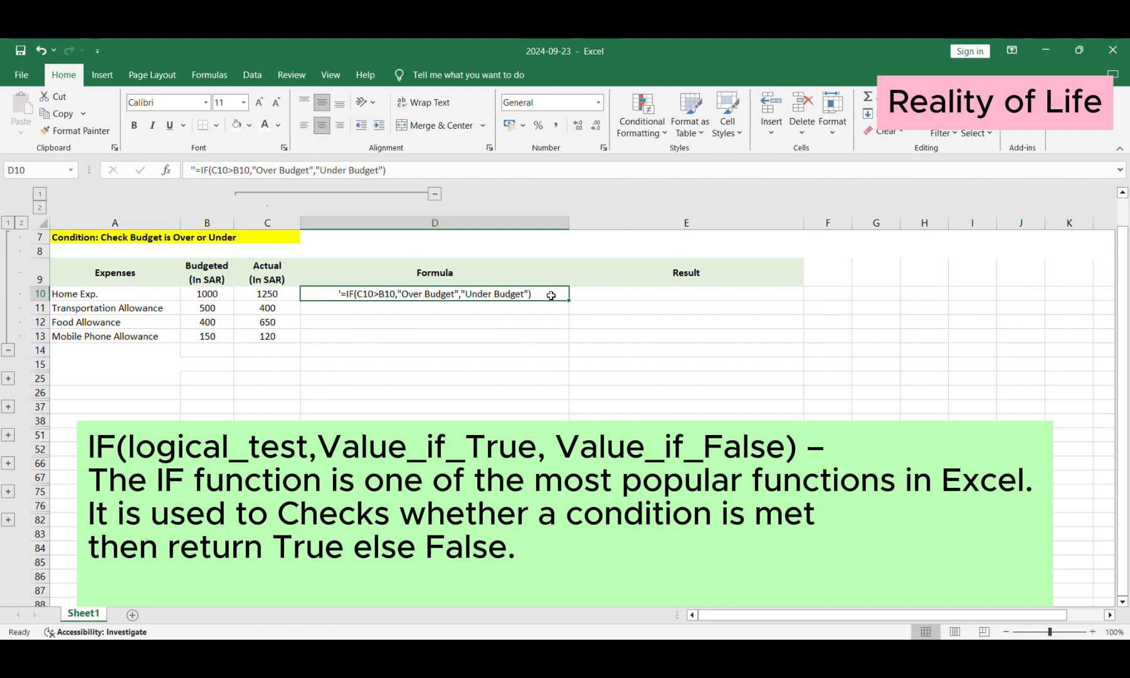
{"action": "double_click", "coordinate": [548, 298]}
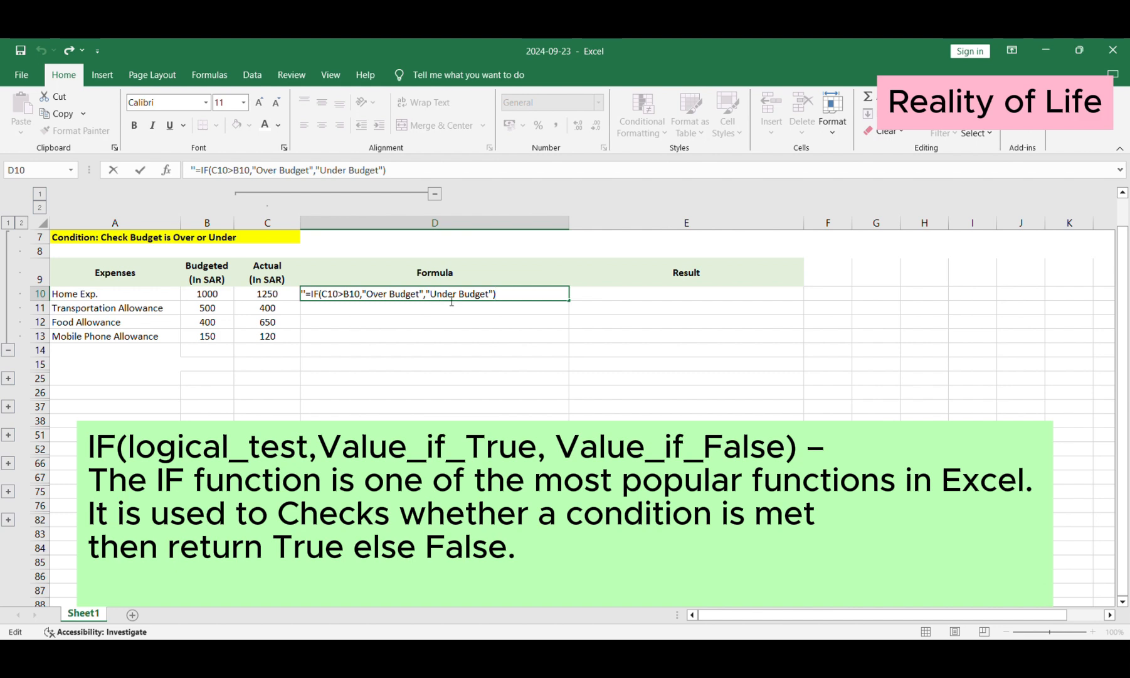
{"action": "key", "text": "Return"}
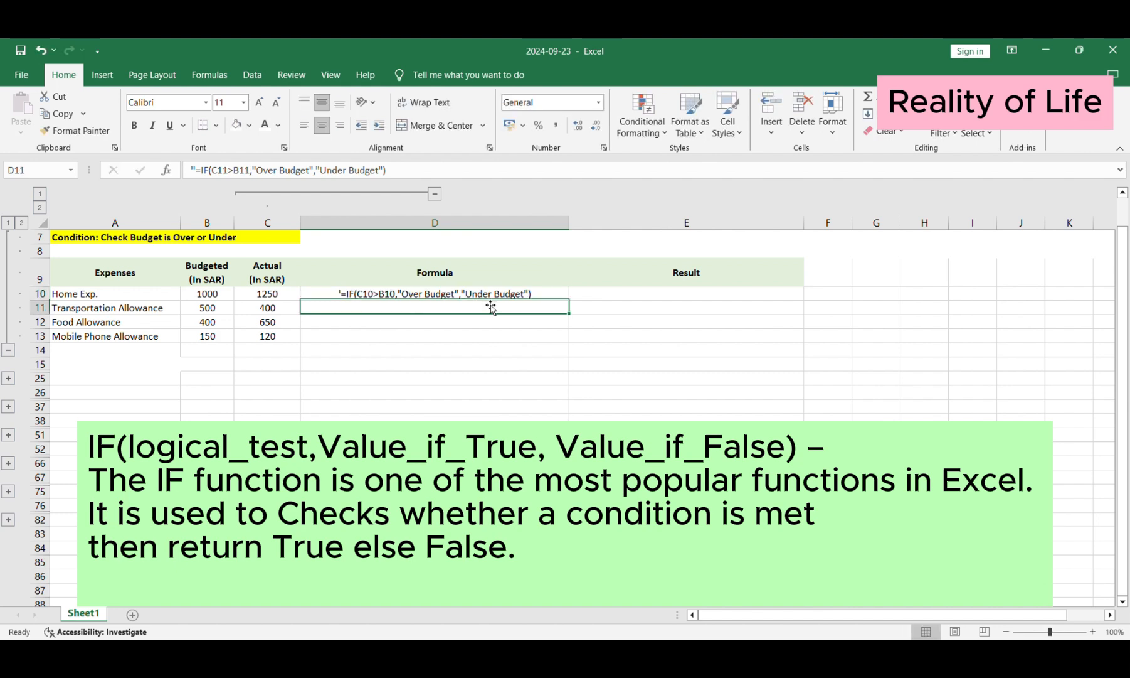
Step: Fill the Home Exp. actual amount in C10 with light orange and its budgeted amount in B10 with blue
{"action": "left_click", "coordinate": [266, 294]}
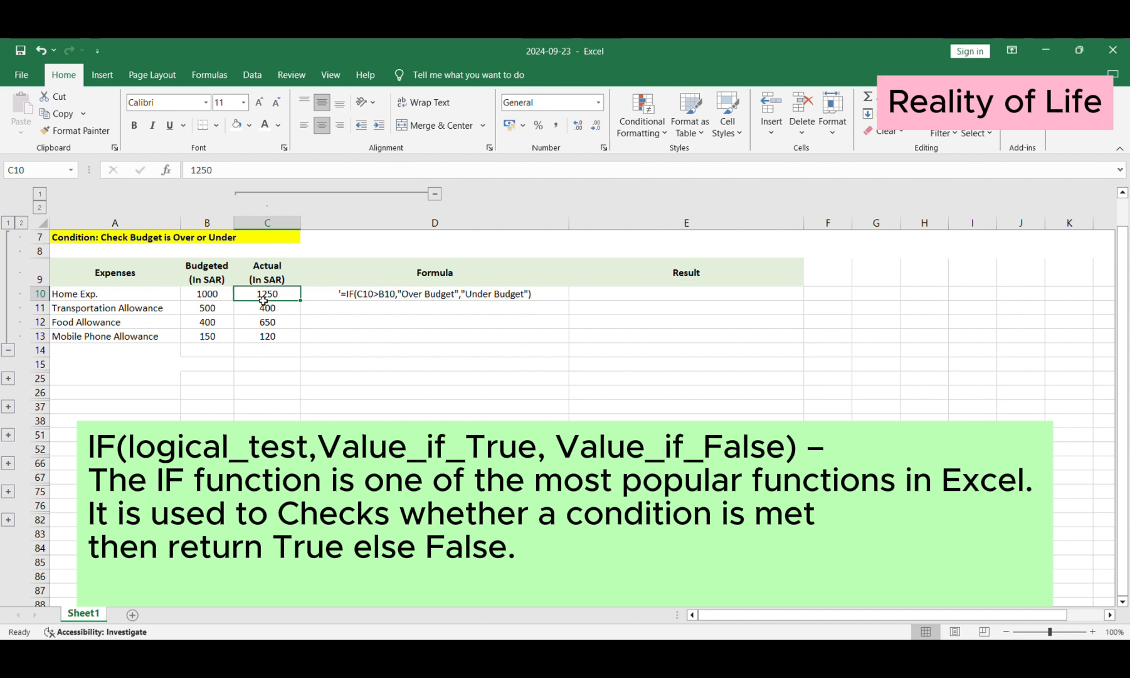
{"action": "left_click", "coordinate": [236, 125]}
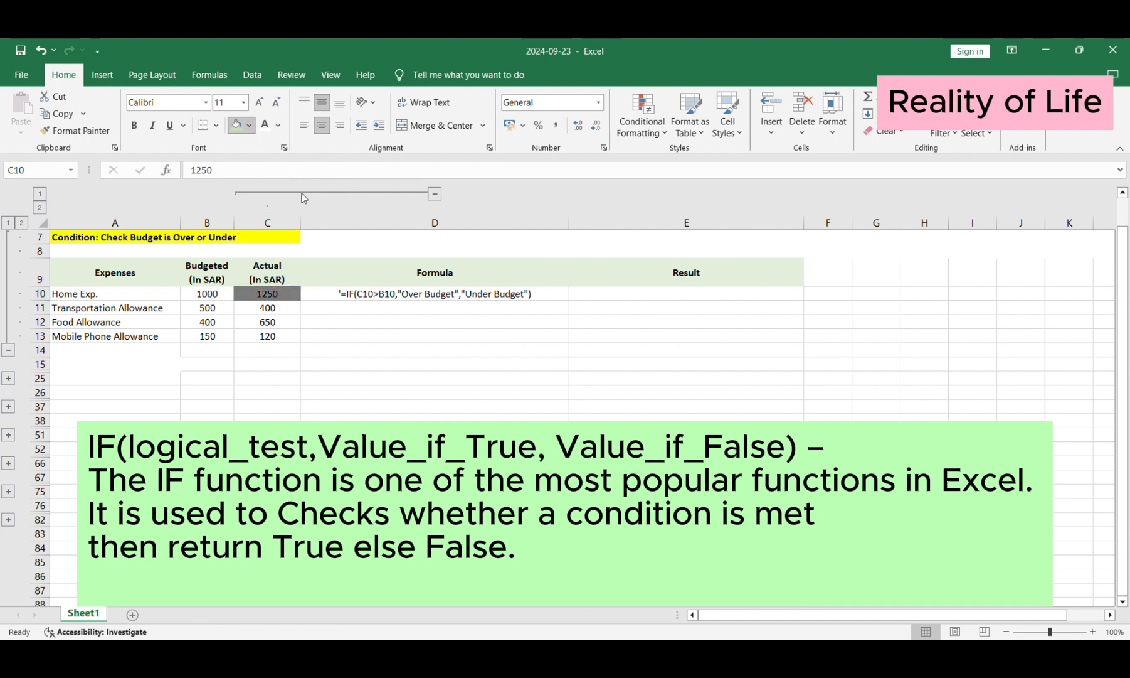
{"action": "left_click", "coordinate": [217, 298]}
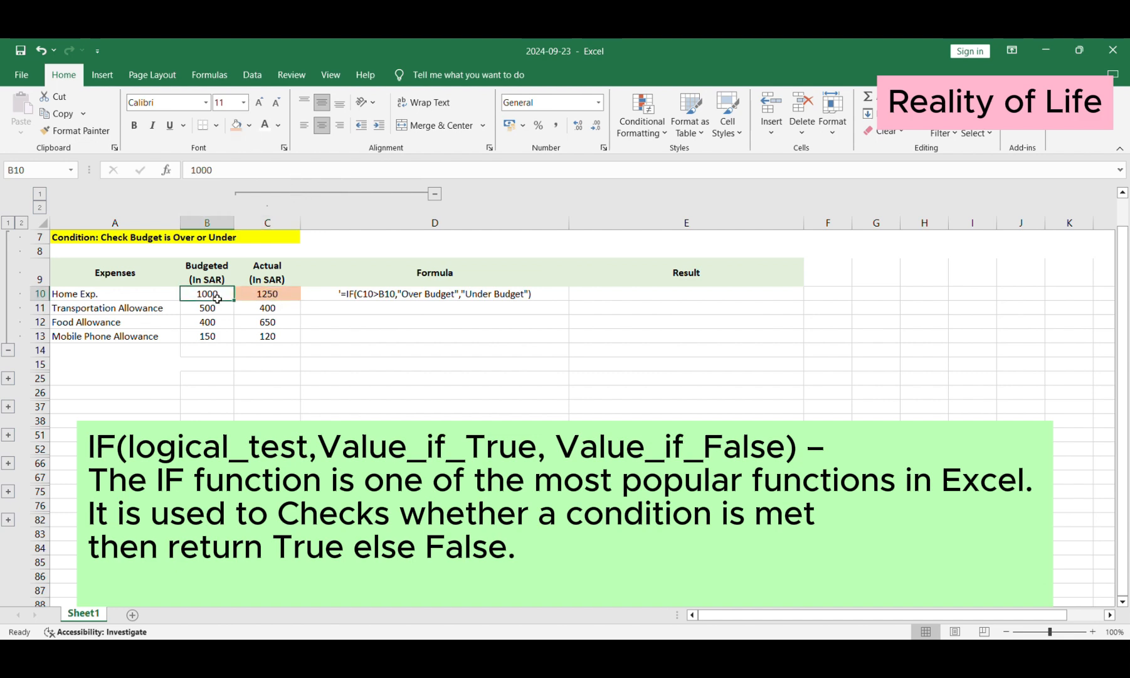
{"action": "left_click", "coordinate": [277, 191]}
{"action": "left_click", "coordinate": [399, 419]}
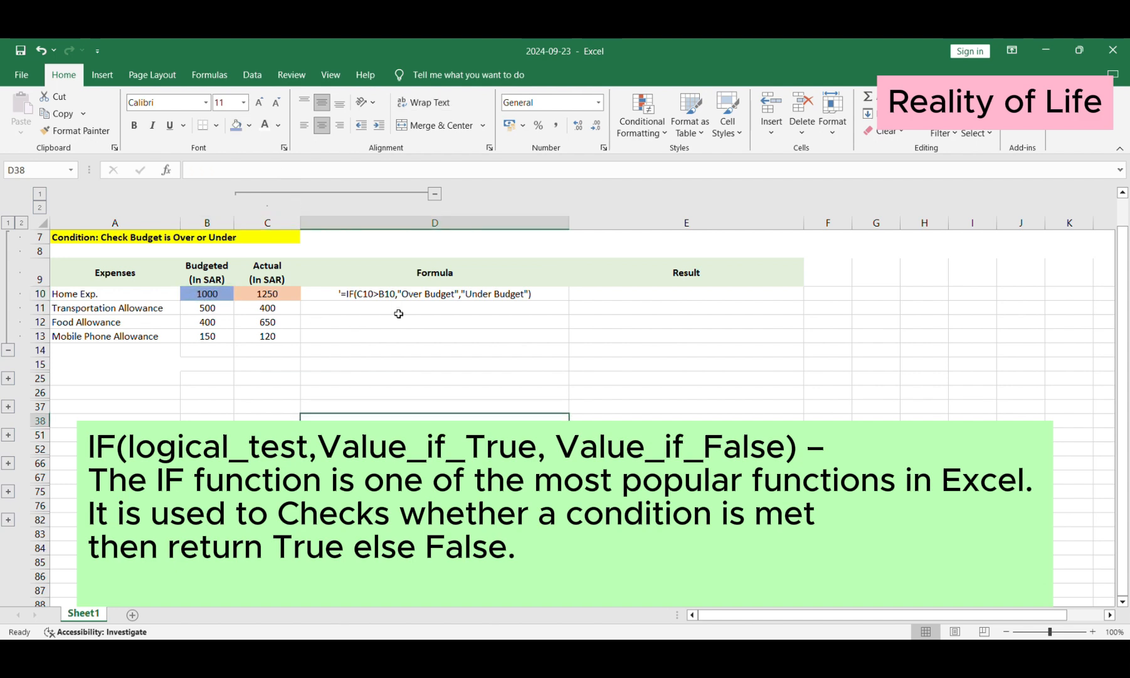
Step: Reveal the Home Exp. result in E10 with a black font colour and check its formula against the text in D10
{"action": "left_click", "coordinate": [535, 296]}
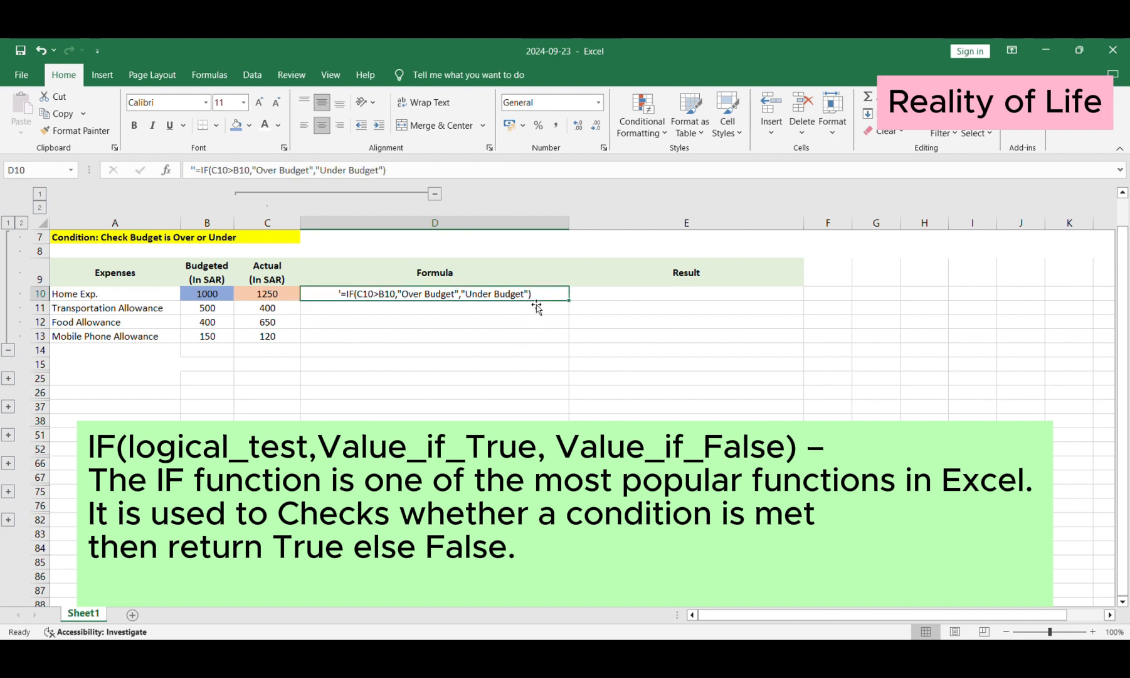
{"action": "left_click", "coordinate": [613, 293]}
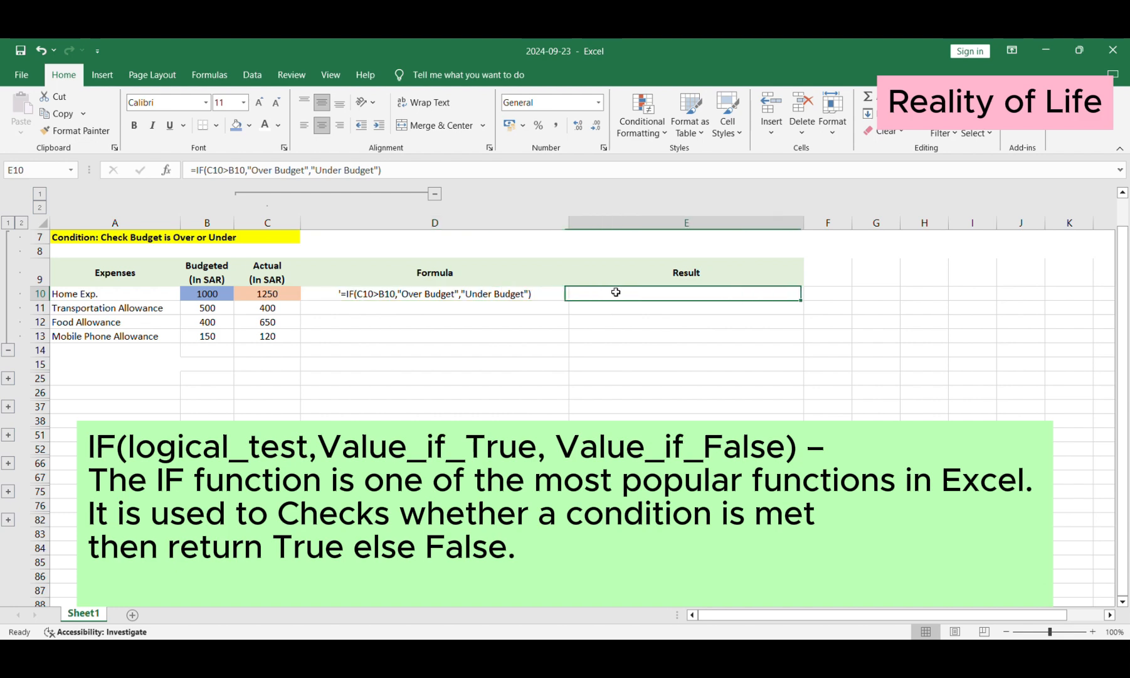
{"action": "left_click", "coordinate": [277, 125]}
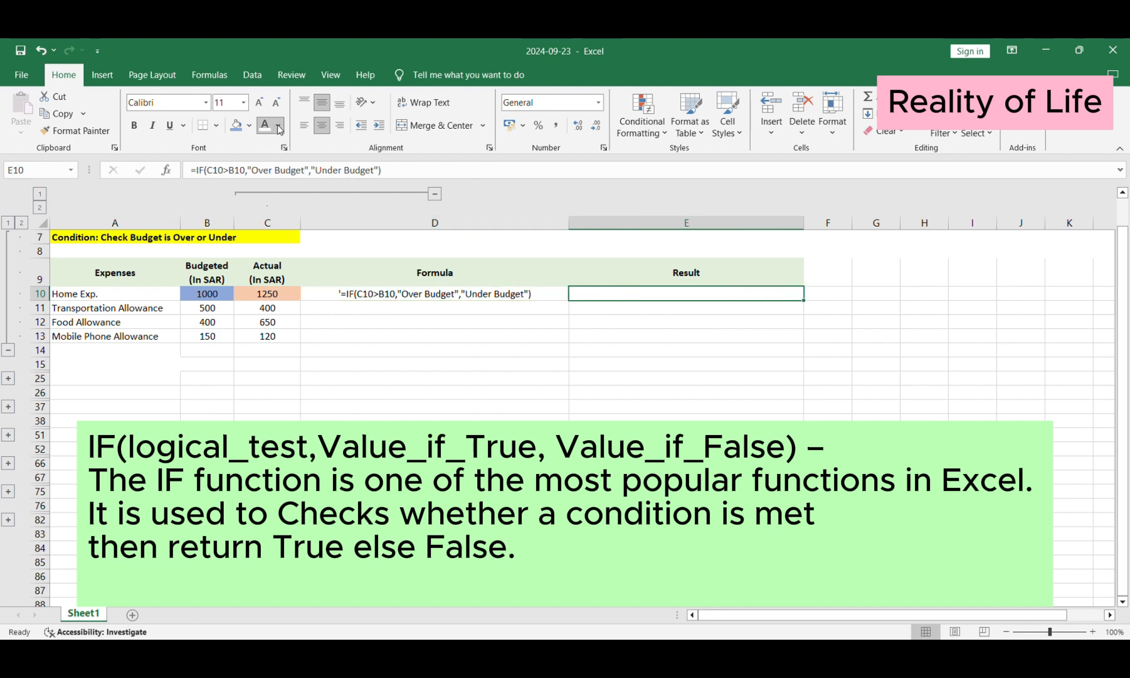
{"action": "double_click", "coordinate": [761, 295]}
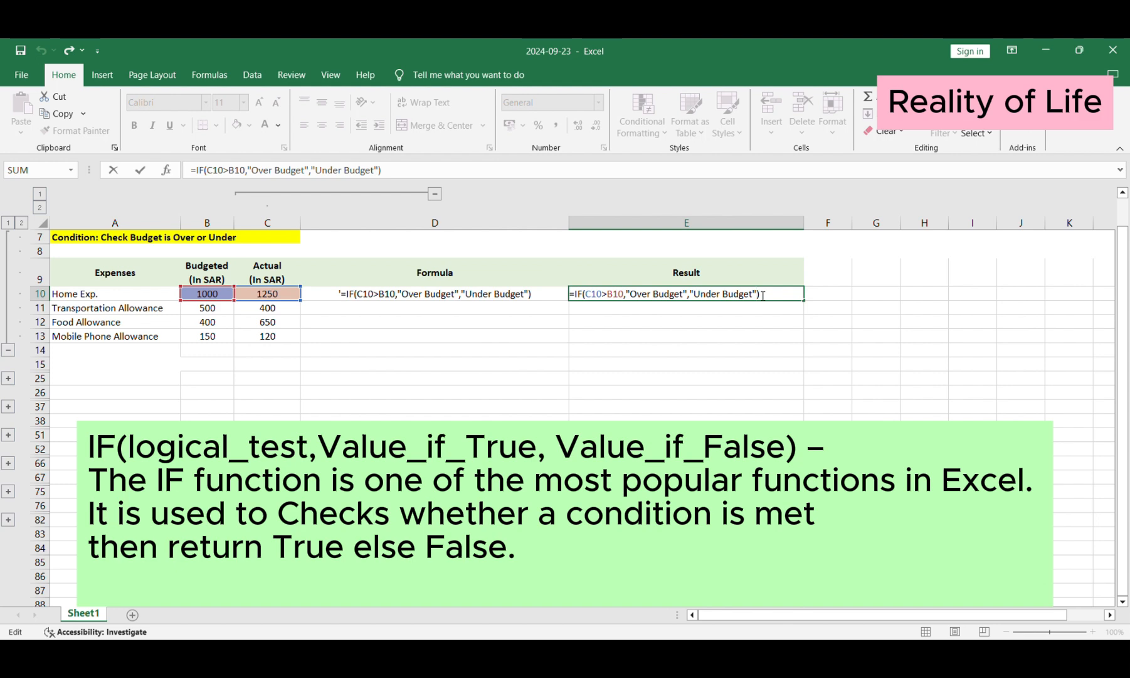
{"action": "key", "text": "Return"}
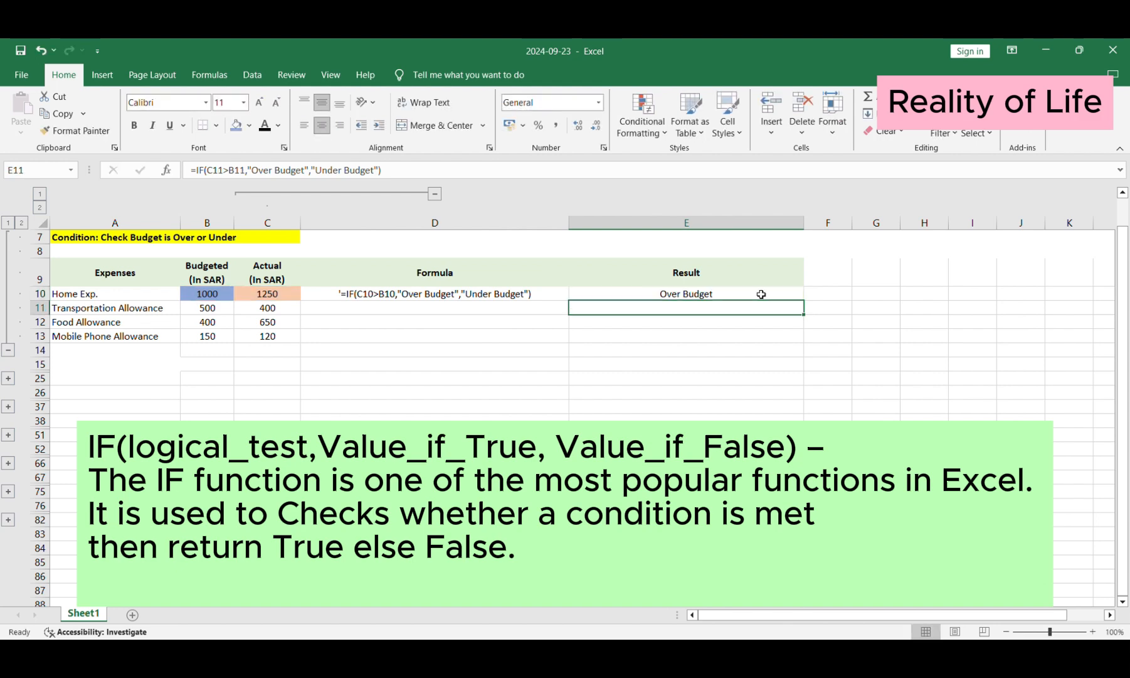
{"action": "left_click", "coordinate": [505, 299]}
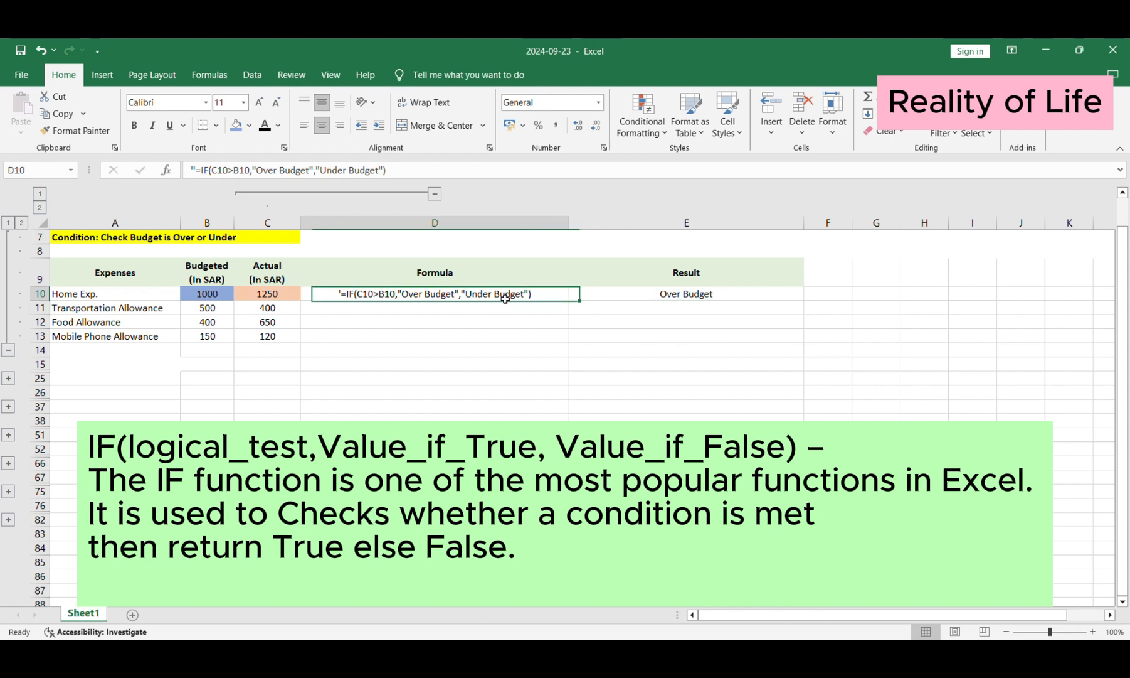
Step: Reveal the remaining expense rows' formula texts in D11:D13 and their results in E11:E13 with a black font colour
{"action": "left_click_drag", "start_coordinate": [502, 305], "coordinate": [494, 337]}
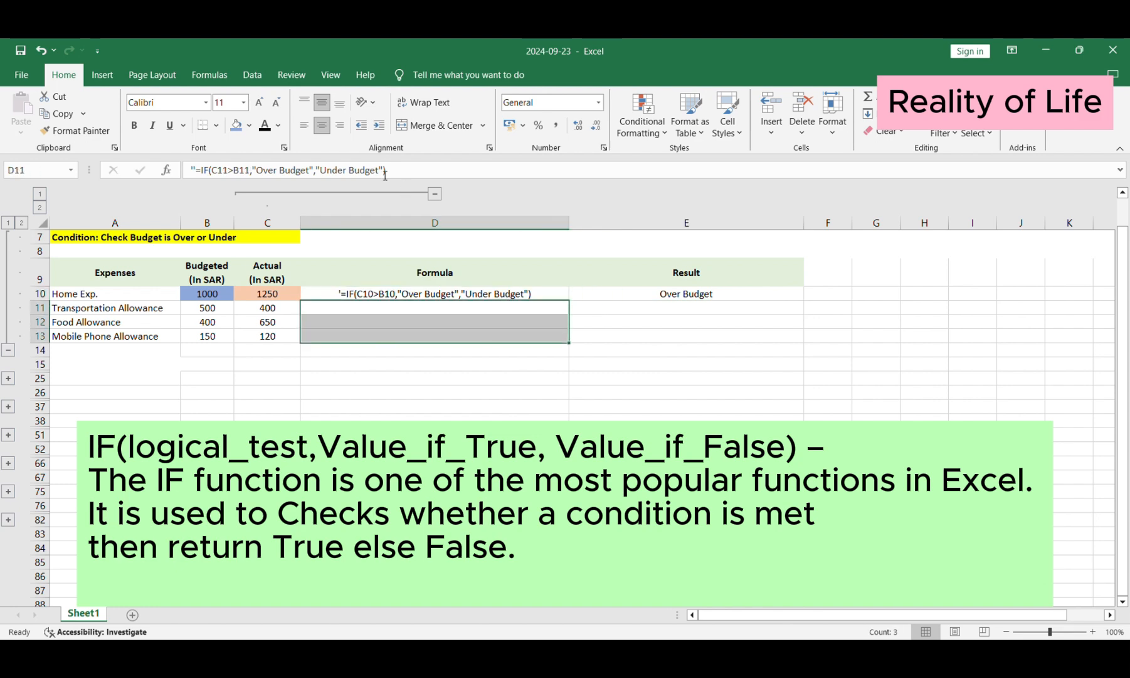
{"action": "left_click", "coordinate": [263, 132]}
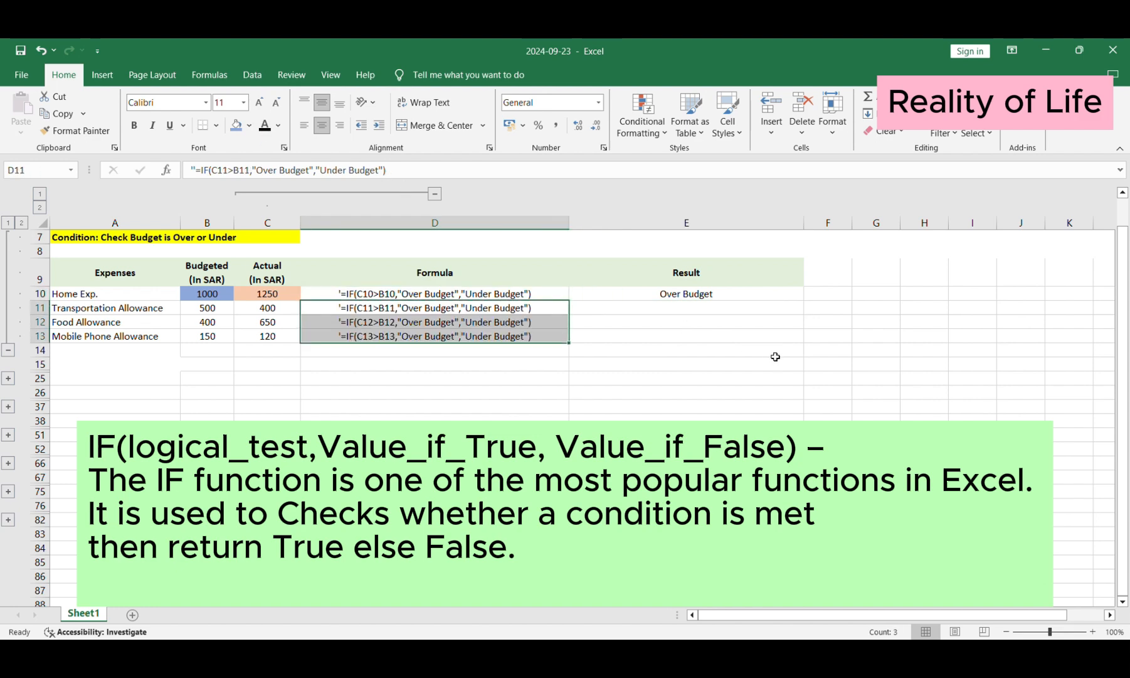
{"action": "left_click", "coordinate": [750, 299]}
{"action": "left_click_drag", "start_coordinate": [734, 307], "coordinate": [731, 338]}
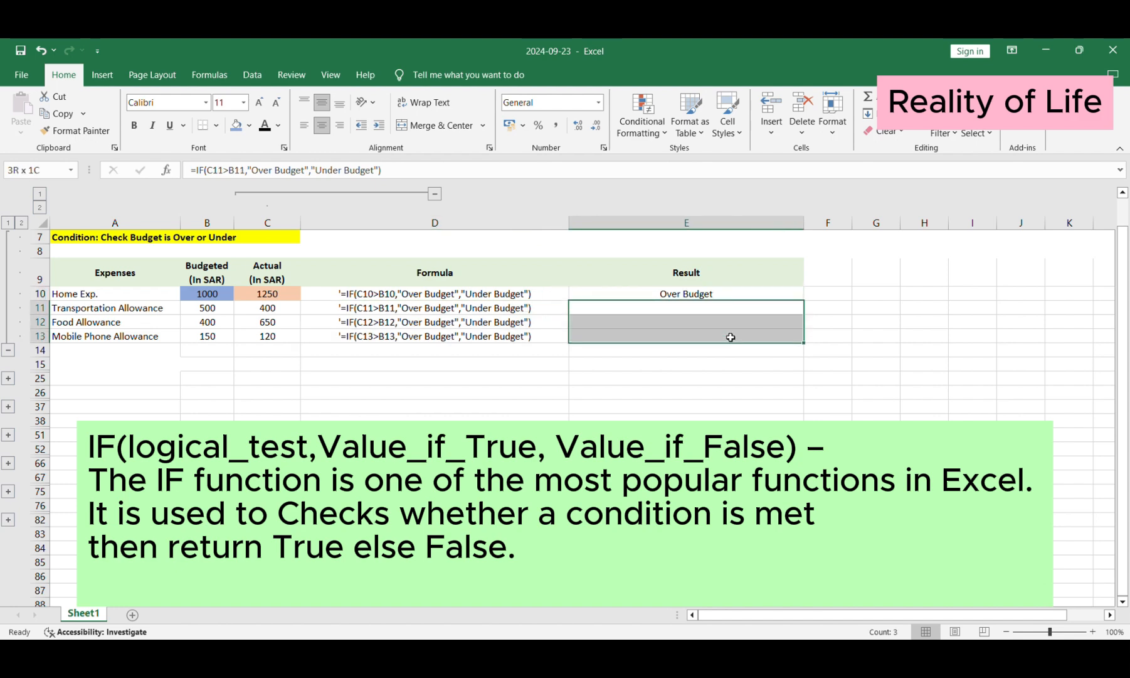
{"action": "left_click", "coordinate": [271, 130]}
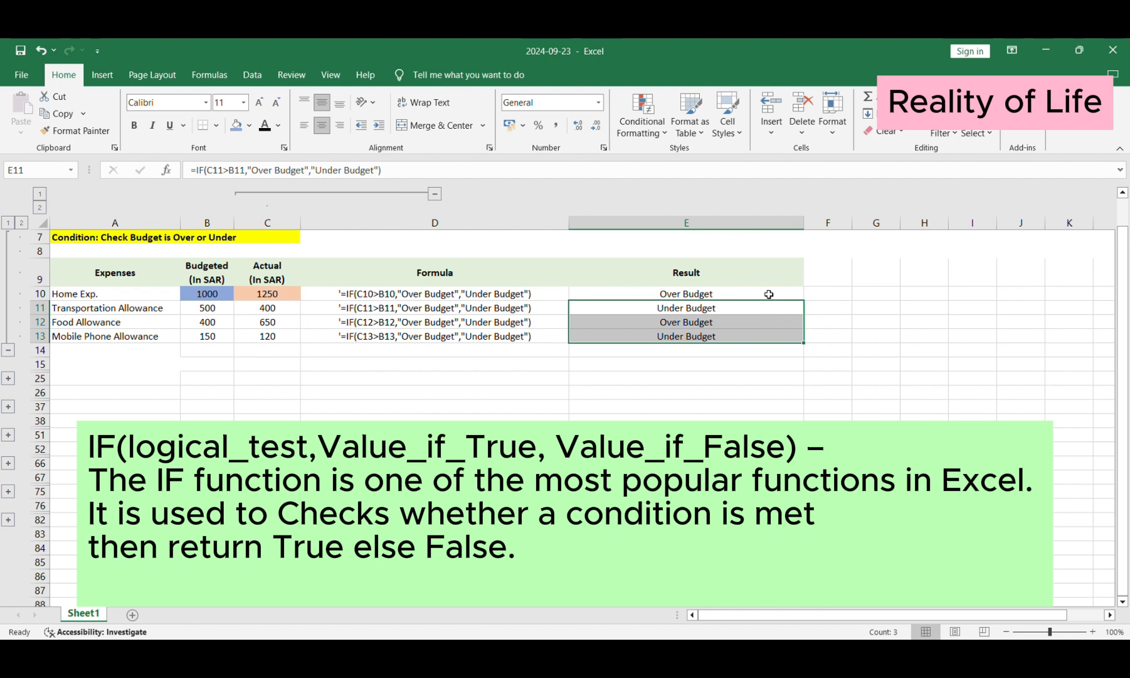
Step: Check the IF formulas behind the results in E11:E13 against the formula texts in column D
{"action": "double_click", "coordinate": [725, 310]}
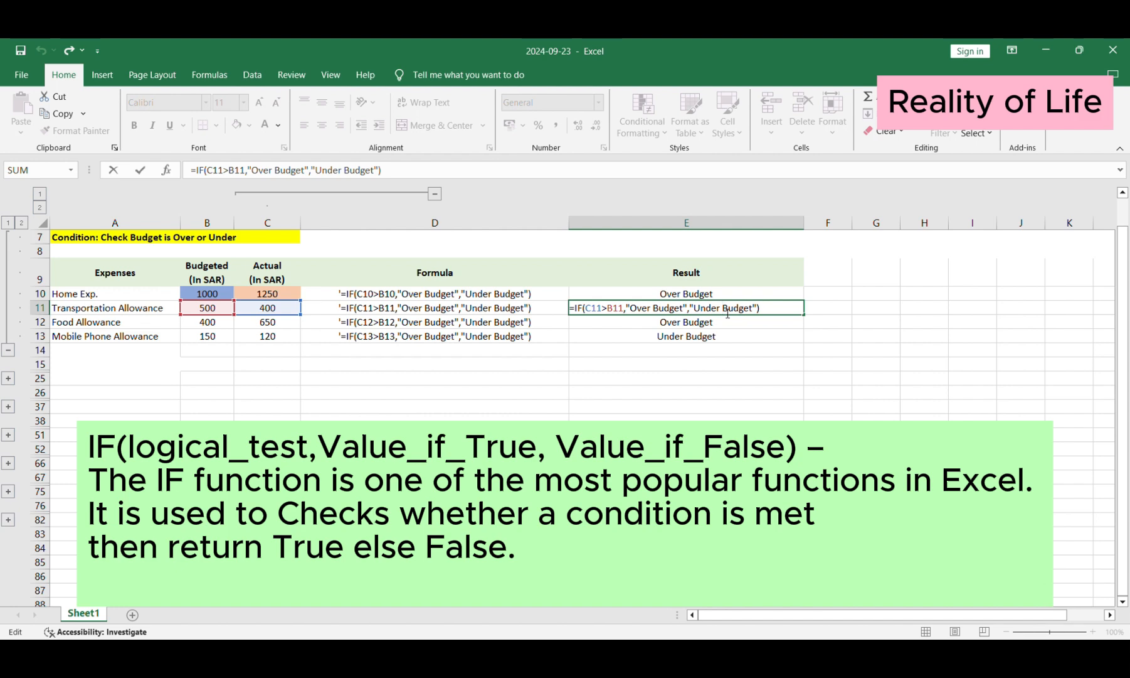
{"action": "key", "text": "Return"}
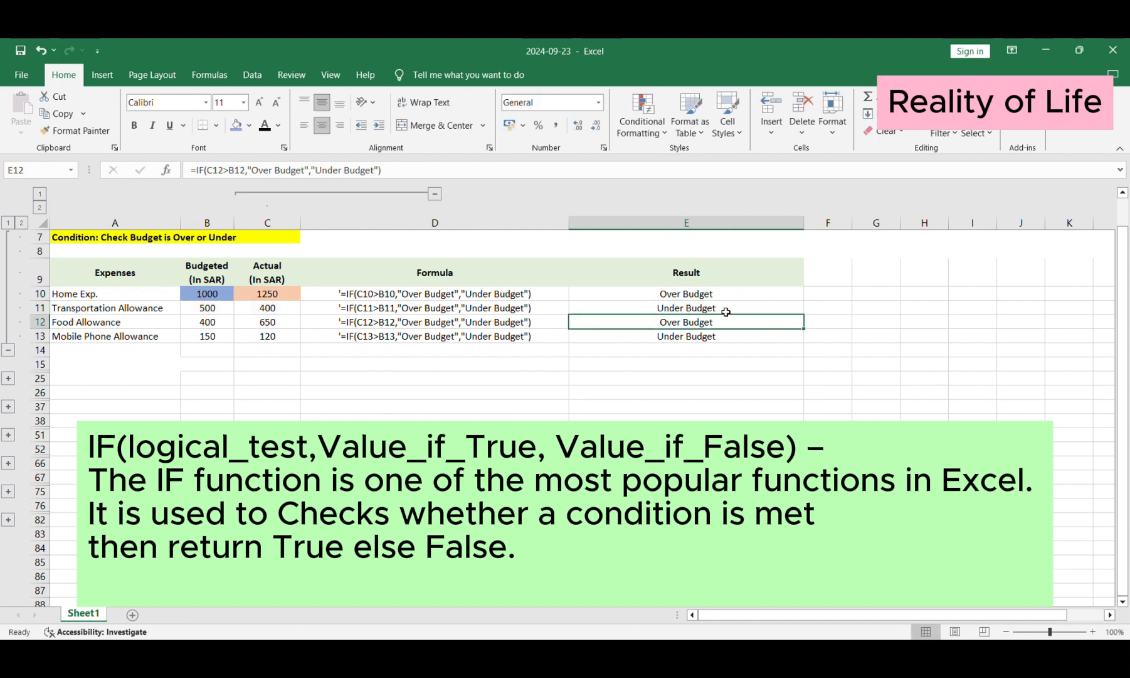
{"action": "left_click", "coordinate": [726, 312]}
{"action": "left_click", "coordinate": [715, 328]}
{"action": "left_click", "coordinate": [734, 342]}
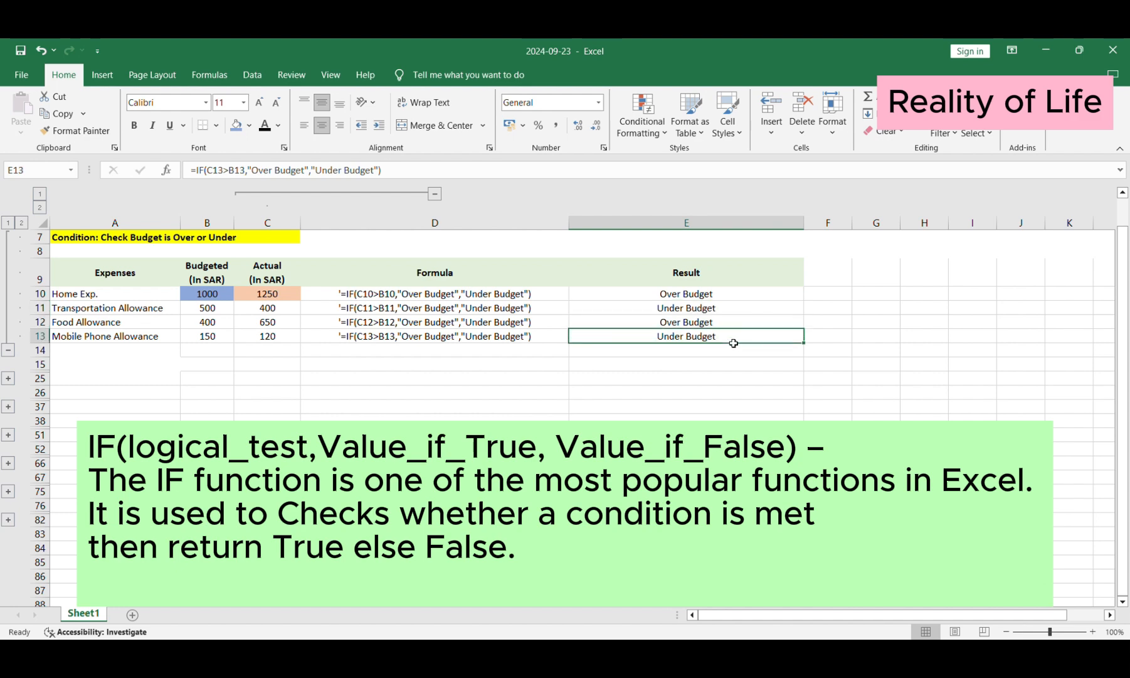
{"action": "left_click", "coordinate": [488, 293]}
{"action": "left_click", "coordinate": [468, 323]}
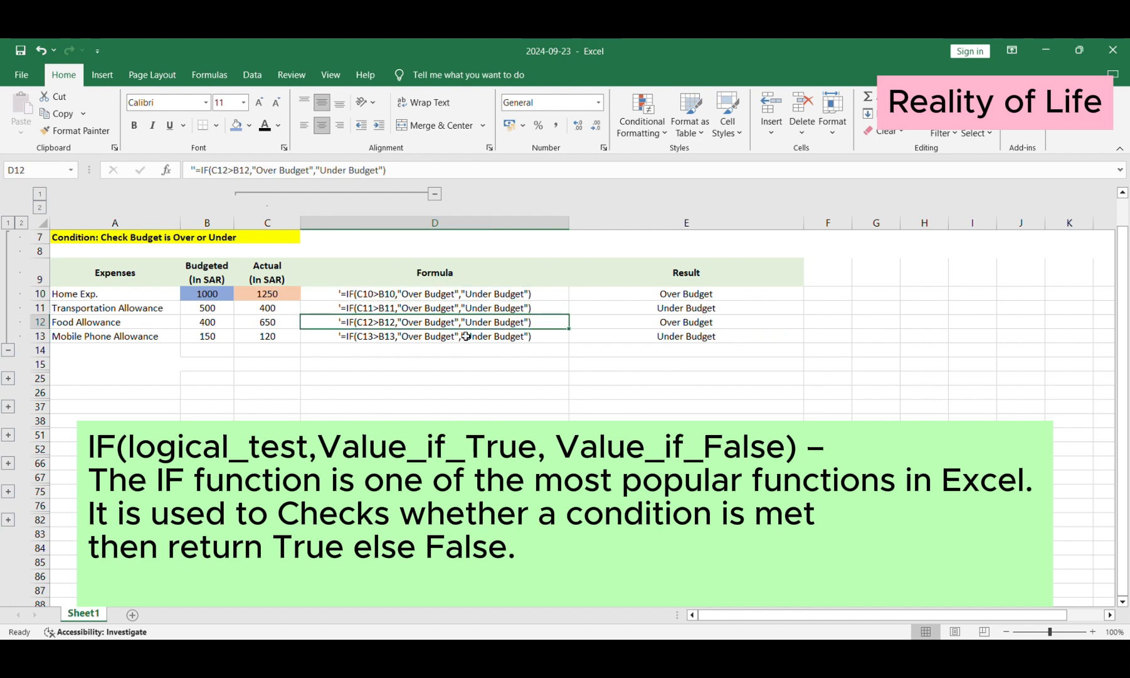
{"action": "left_click", "coordinate": [454, 337]}
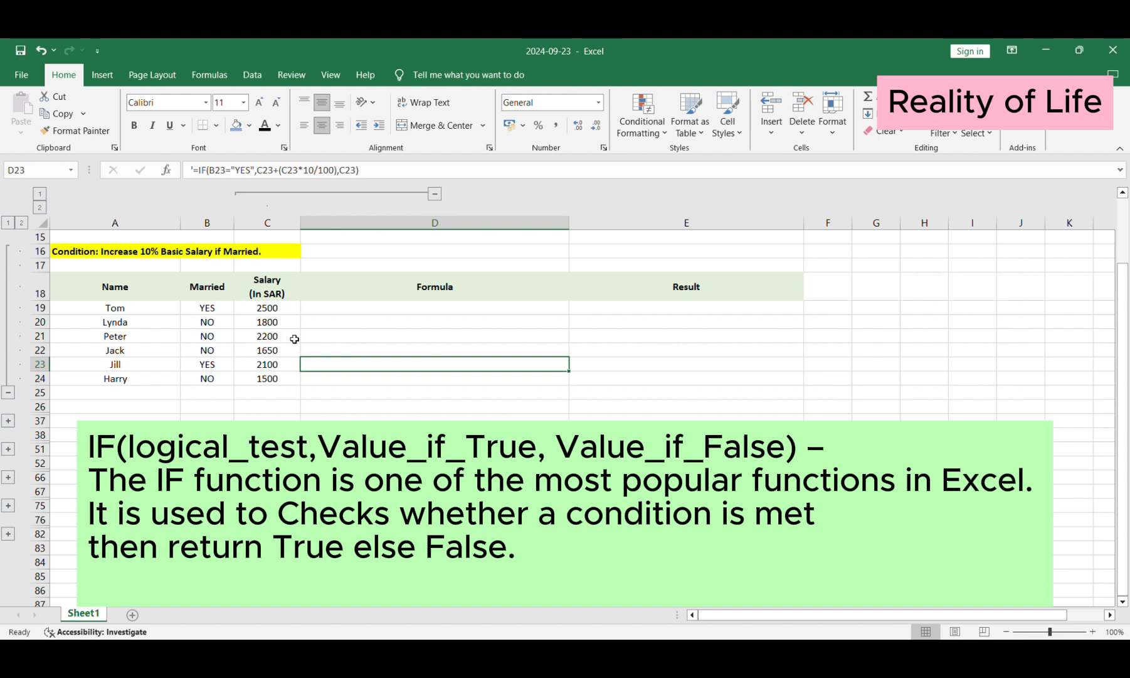
Step: Examine the 10% salary increase condition in A16 and the names, marital status and salaries in A19:C24
{"action": "left_click", "coordinate": [74, 252]}
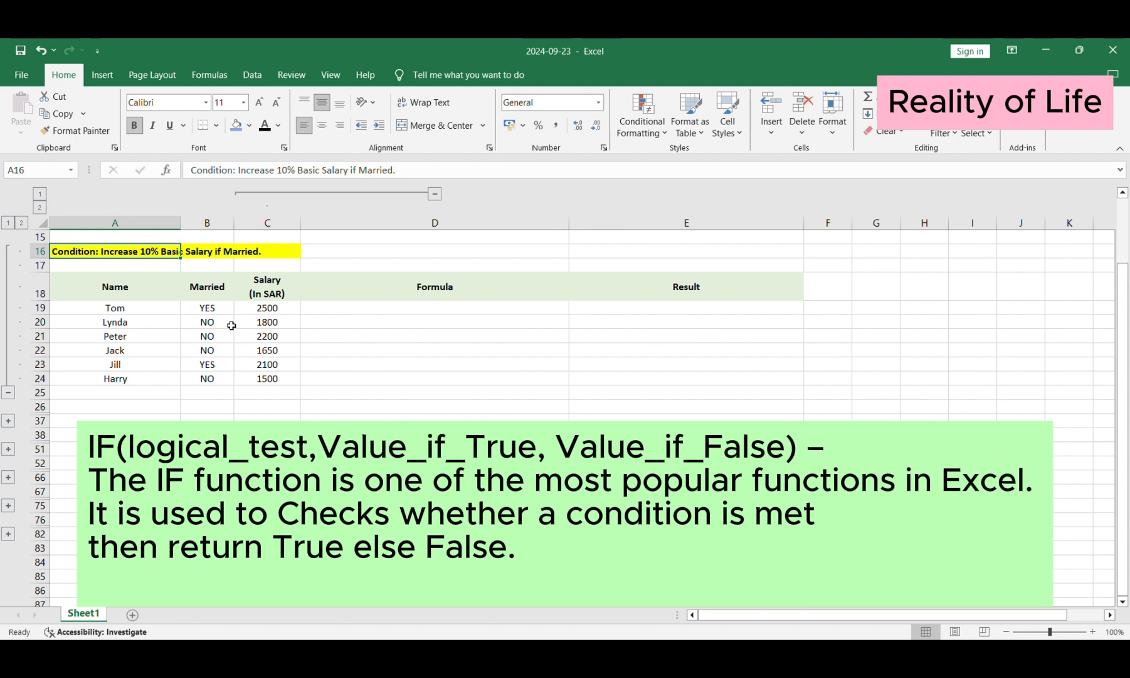
{"action": "left_click", "coordinate": [136, 310]}
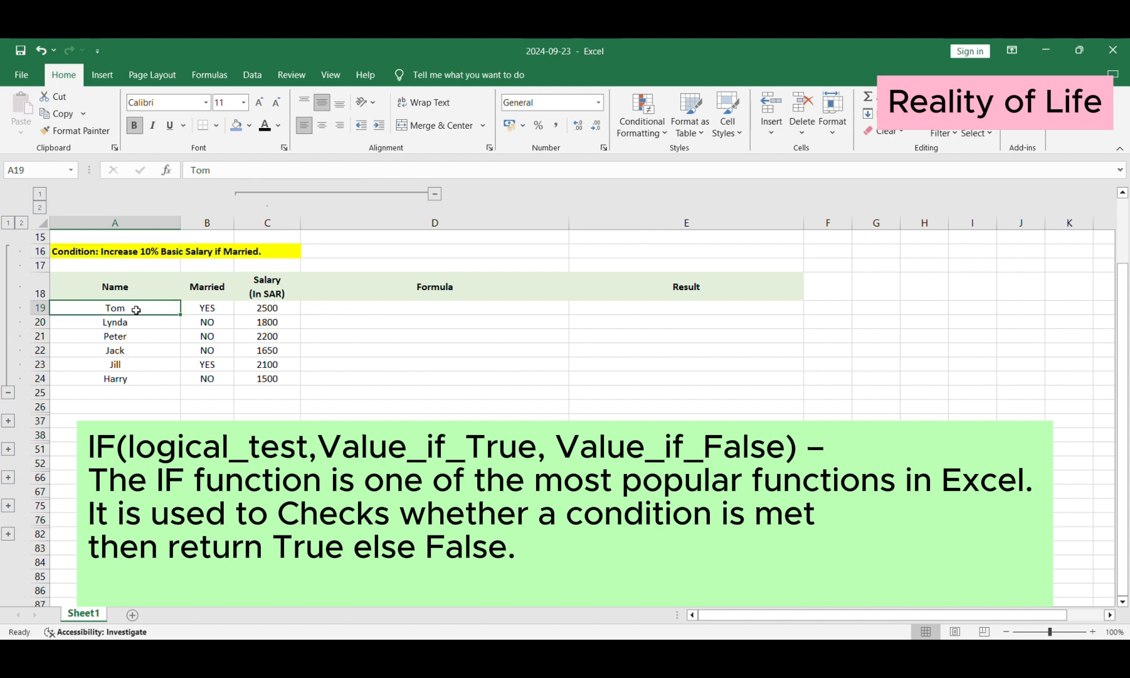
{"action": "left_click_drag", "start_coordinate": [136, 310], "coordinate": [128, 376]}
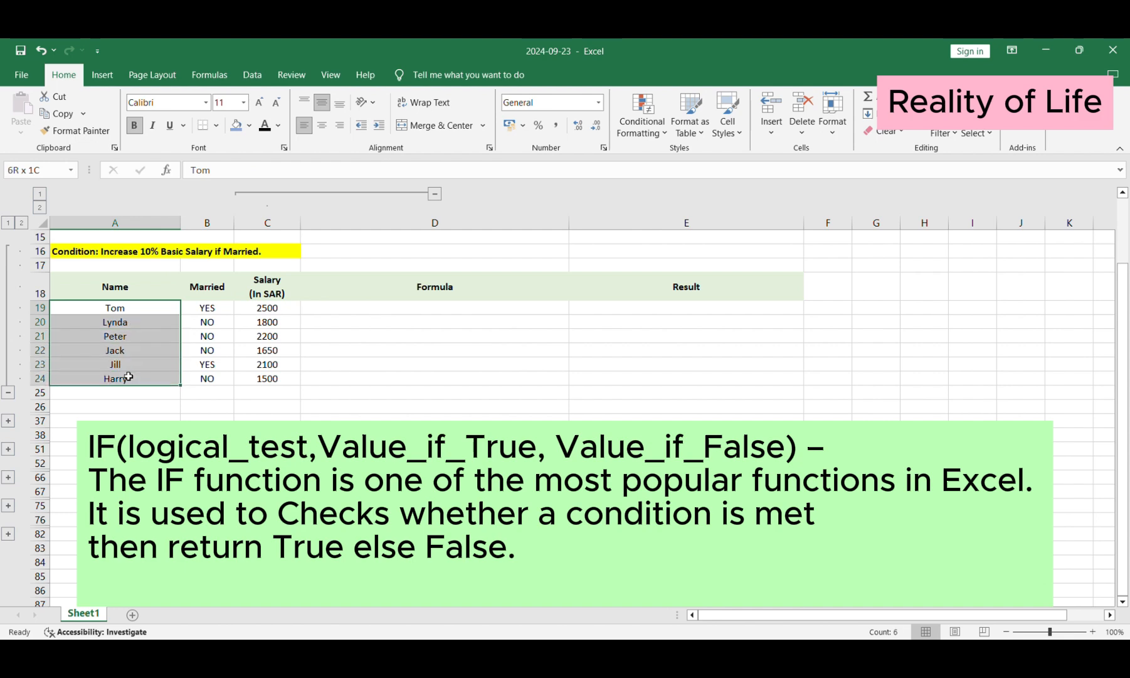
{"action": "left_click", "coordinate": [201, 309]}
{"action": "left_click_drag", "start_coordinate": [201, 309], "coordinate": [201, 380]}
{"action": "left_click_drag", "start_coordinate": [274, 308], "coordinate": [273, 379]}
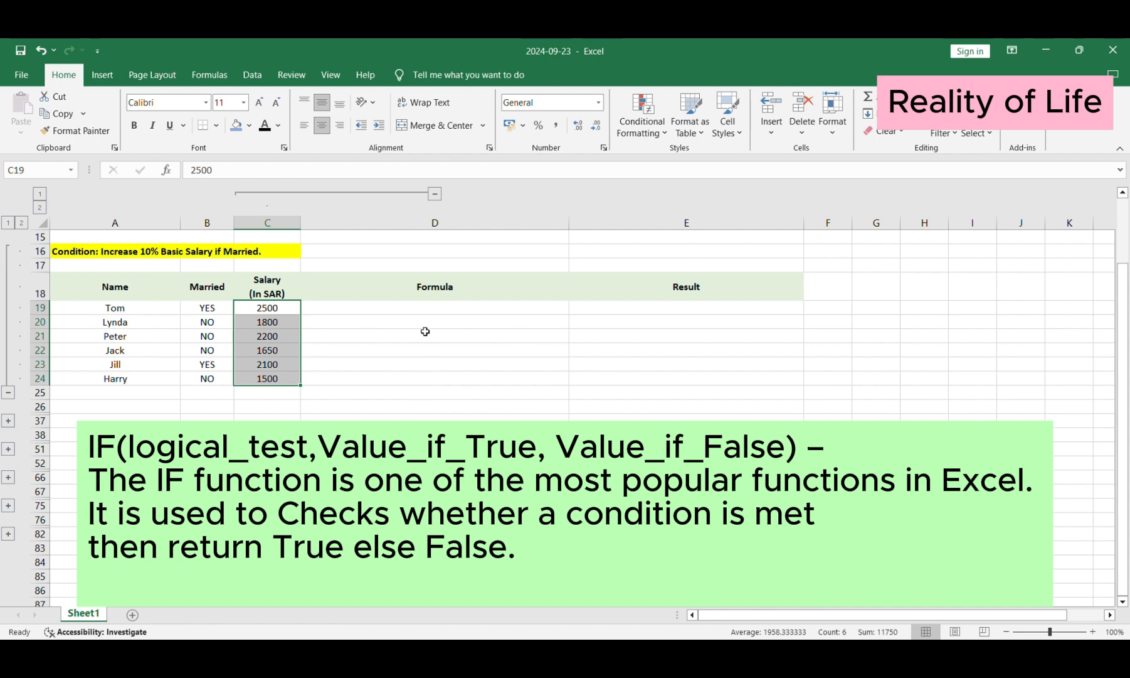
Step: Fill the name and Married cells of the two married employees, A19:B19 and A23:B23, with blue
{"action": "left_click", "coordinate": [119, 312]}
{"action": "mouse_move", "coordinate": [119, 312]}
{"action": "left_mouse_down"}
{"action": "mouse_move", "coordinate": [222, 320]}
{"action": "mouse_move", "coordinate": [216, 308]}
{"action": "left_mouse_up"}
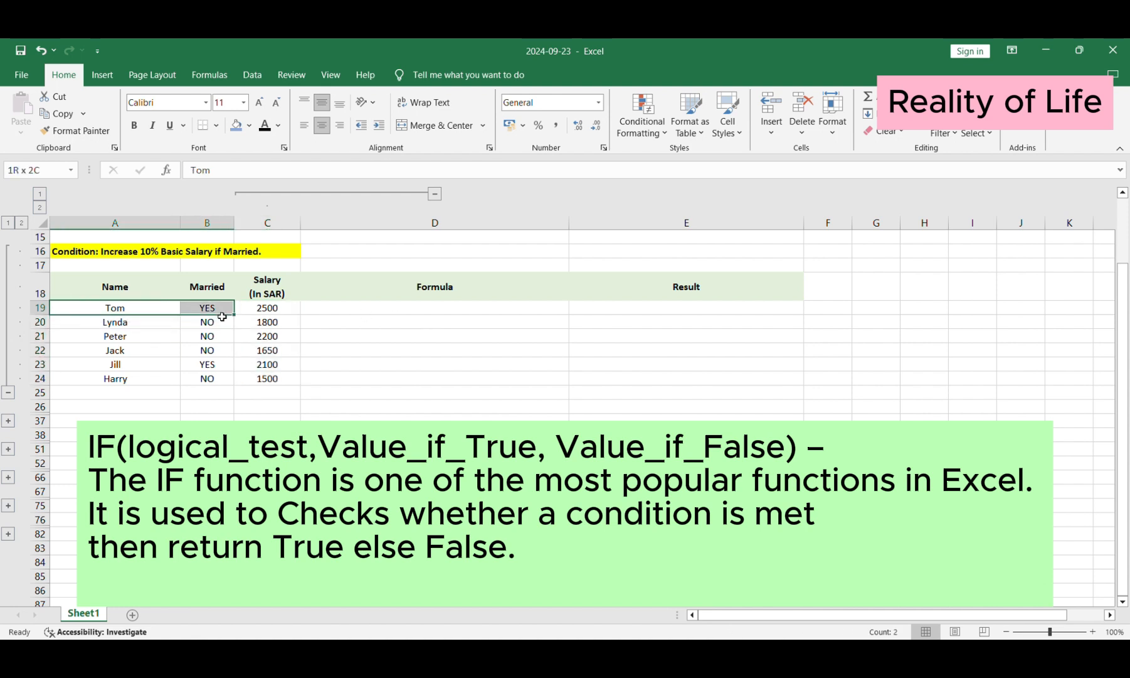
{"action": "left_click", "coordinate": [236, 125]}
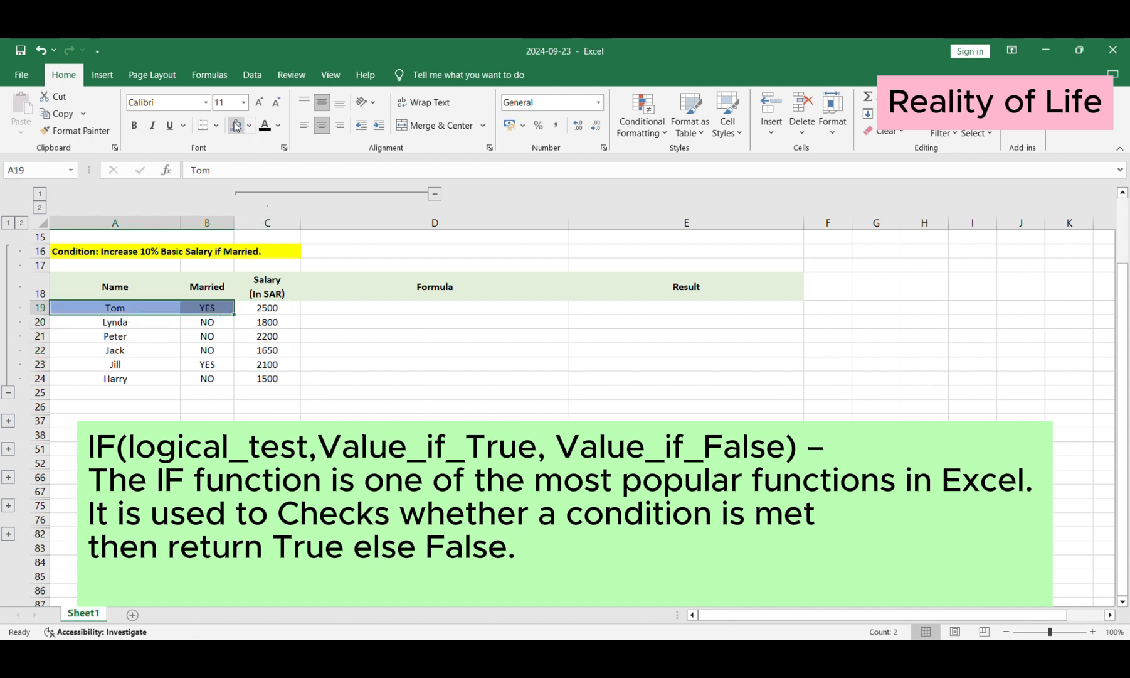
{"action": "left_click_drag", "start_coordinate": [124, 364], "coordinate": [200, 377]}
{"action": "left_click", "coordinate": [236, 125]}
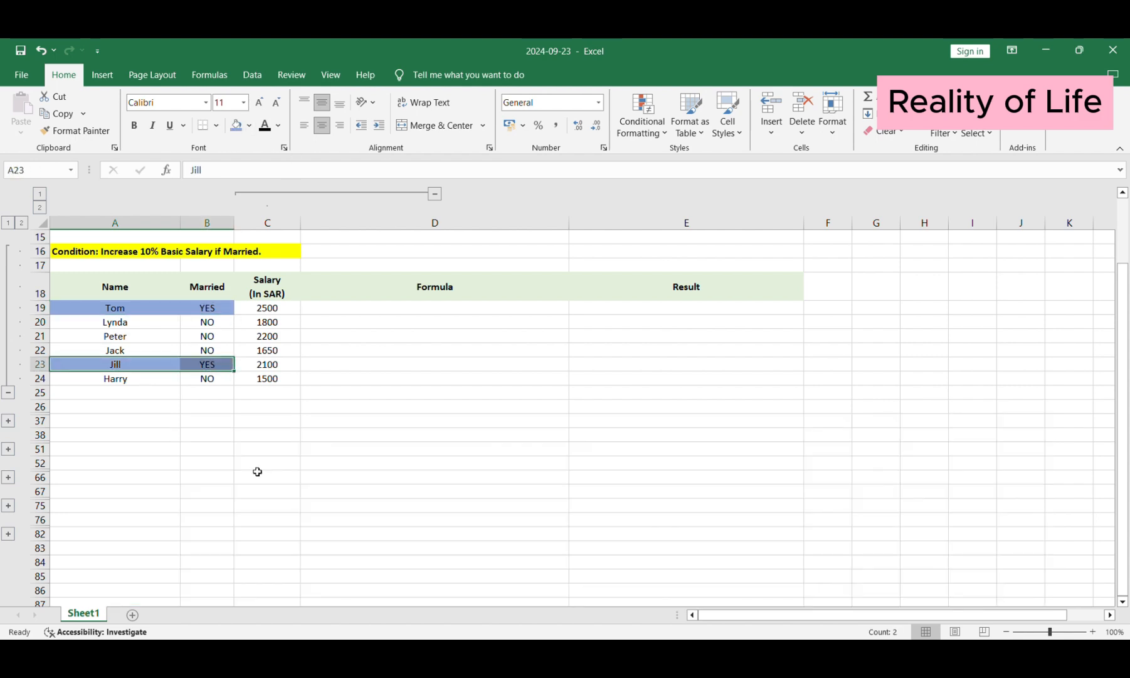
{"action": "left_click", "coordinate": [243, 423]}
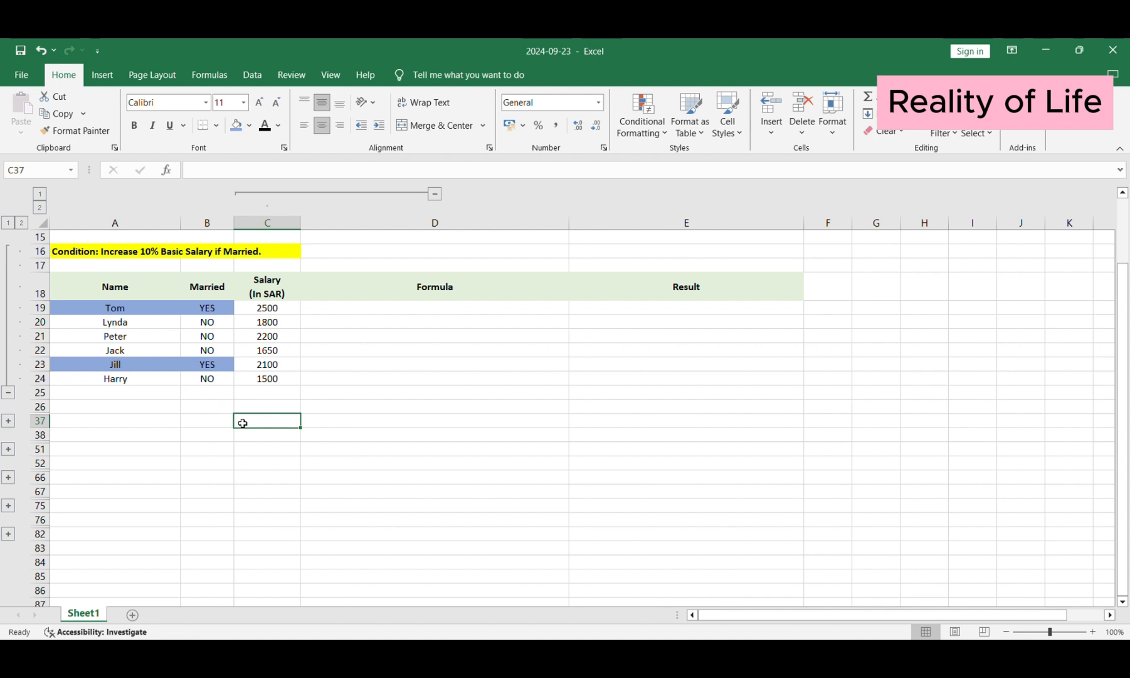
Step: Reveal the formula text =IF(B19="YES",C19+(C19*10/100),C19) in D19 and its result in E19 with a black font colour
{"action": "left_click", "coordinate": [392, 308]}
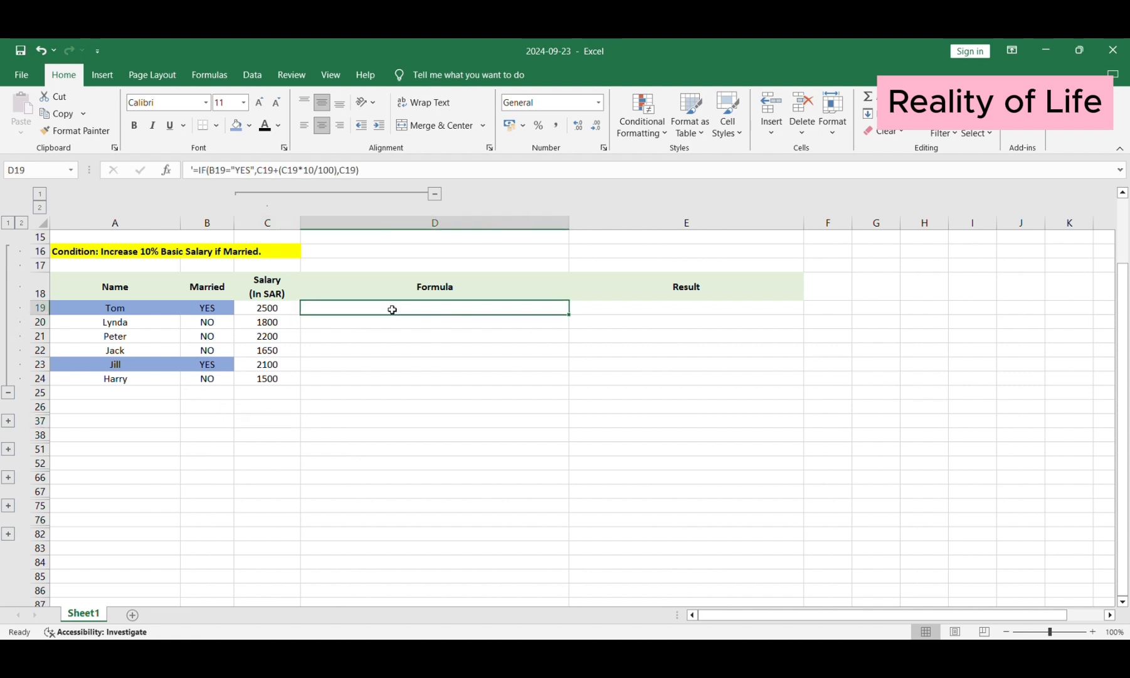
{"action": "left_click", "coordinate": [274, 125]}
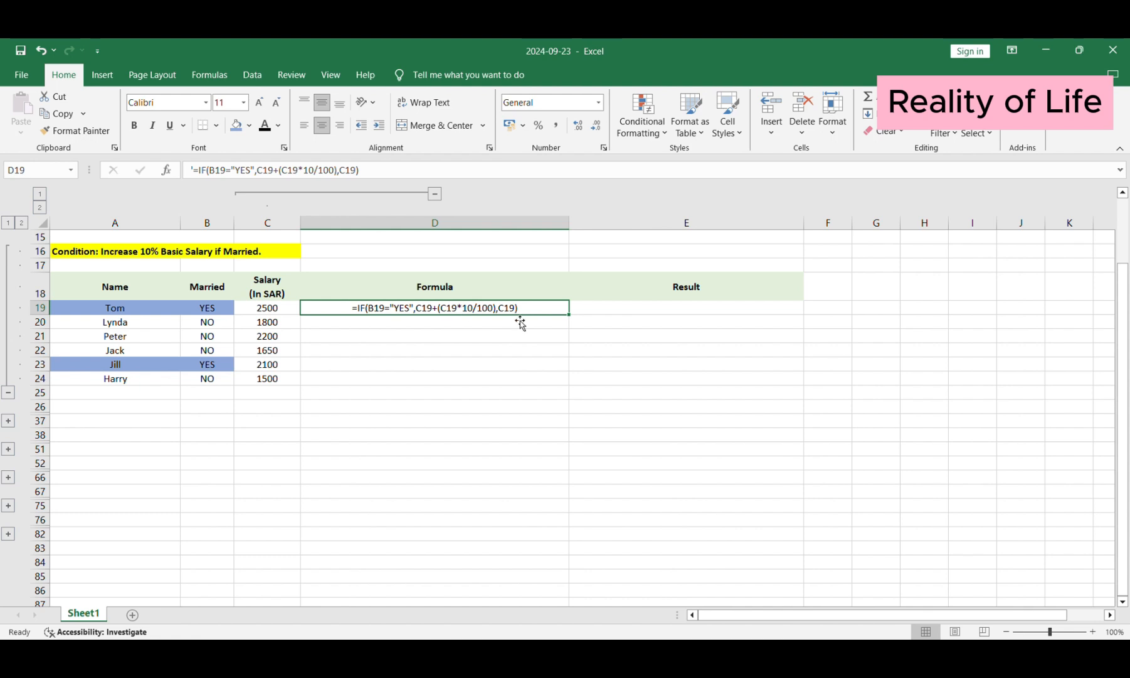
{"action": "left_click_drag", "start_coordinate": [520, 320], "coordinate": [647, 310]}
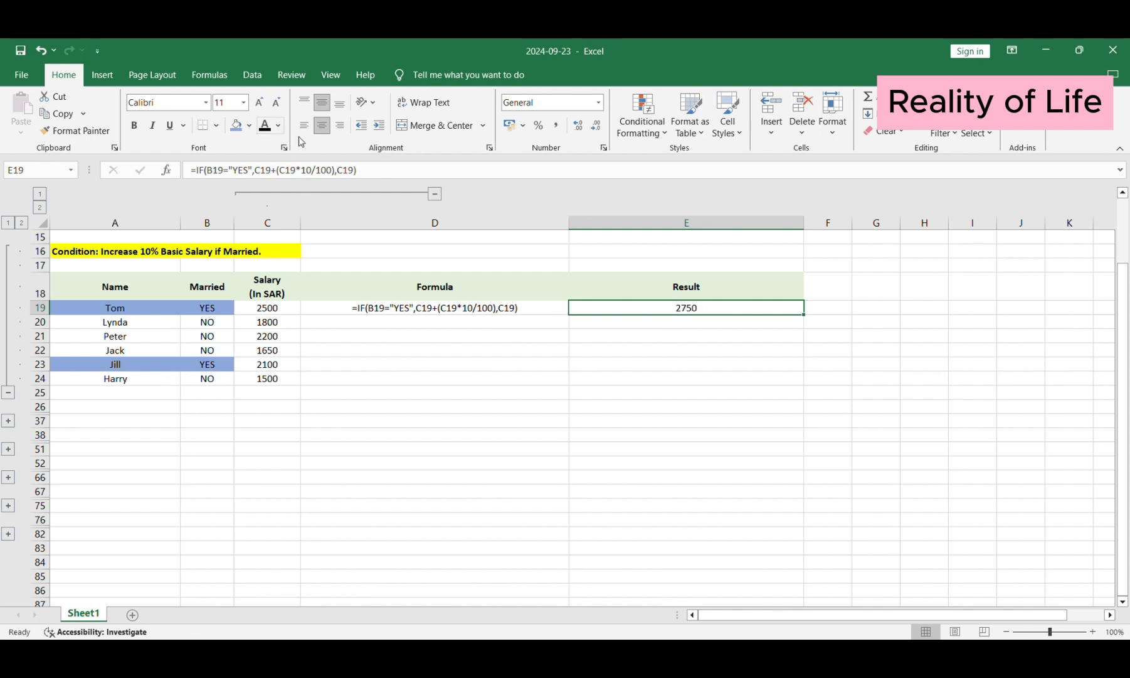
Step: Check the IF formula in E19 and compare its result with the salary in C19 and the formula text in D19
{"action": "double_click", "coordinate": [765, 308]}
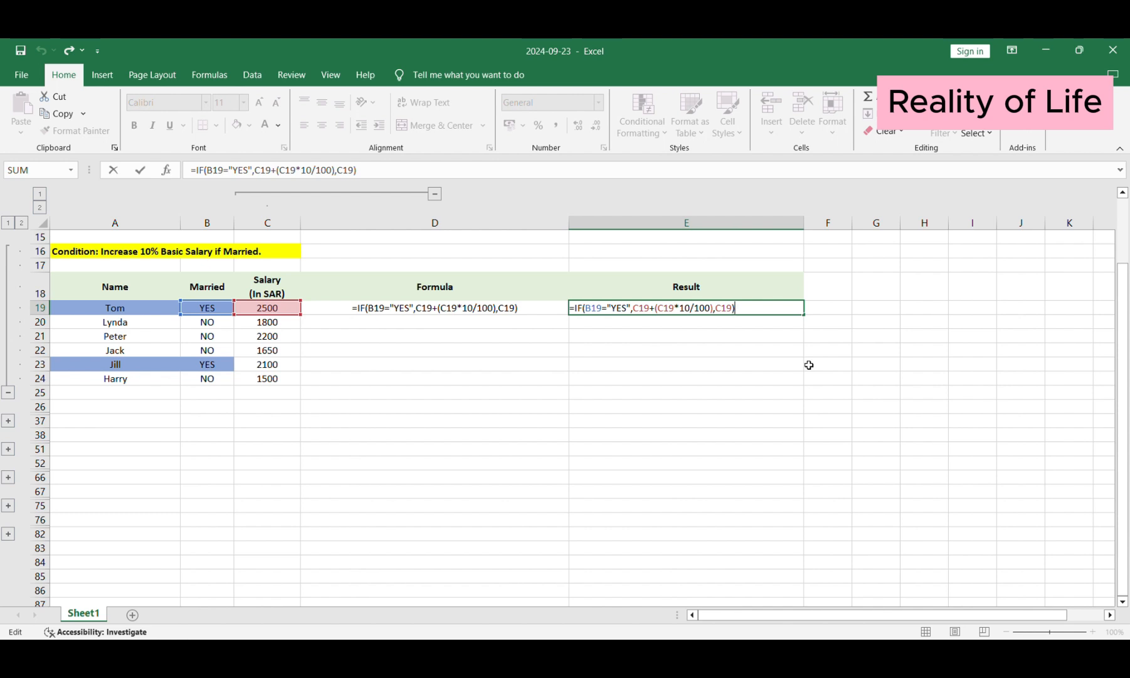
{"action": "key", "text": "Return"}
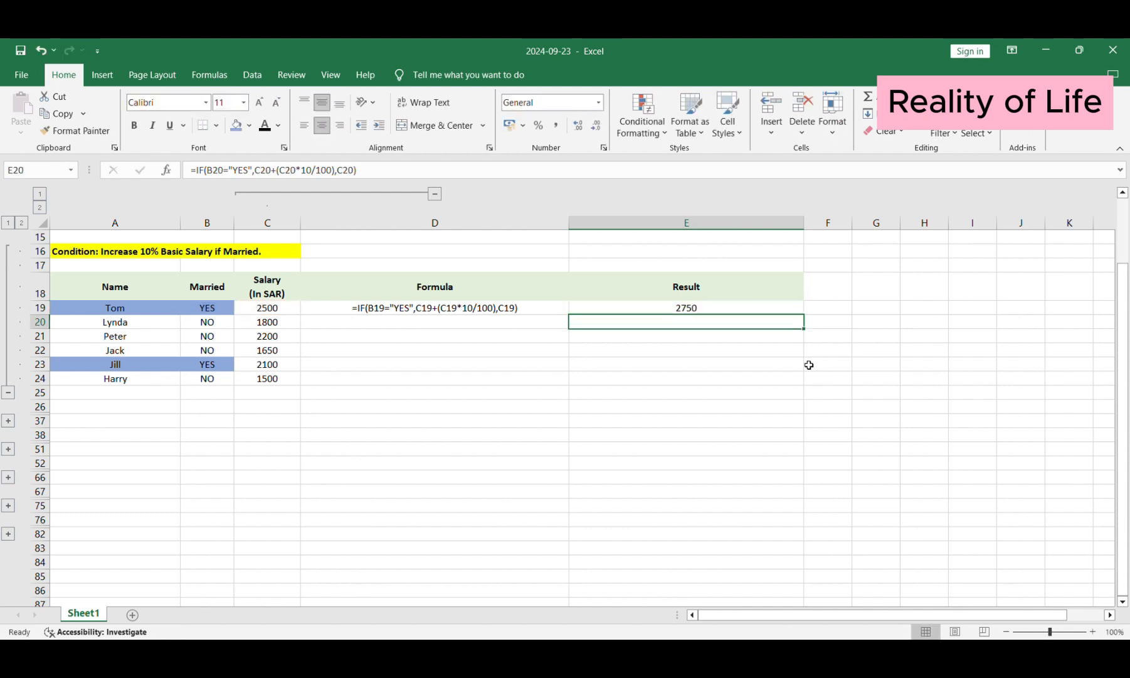
{"action": "left_click", "coordinate": [274, 308]}
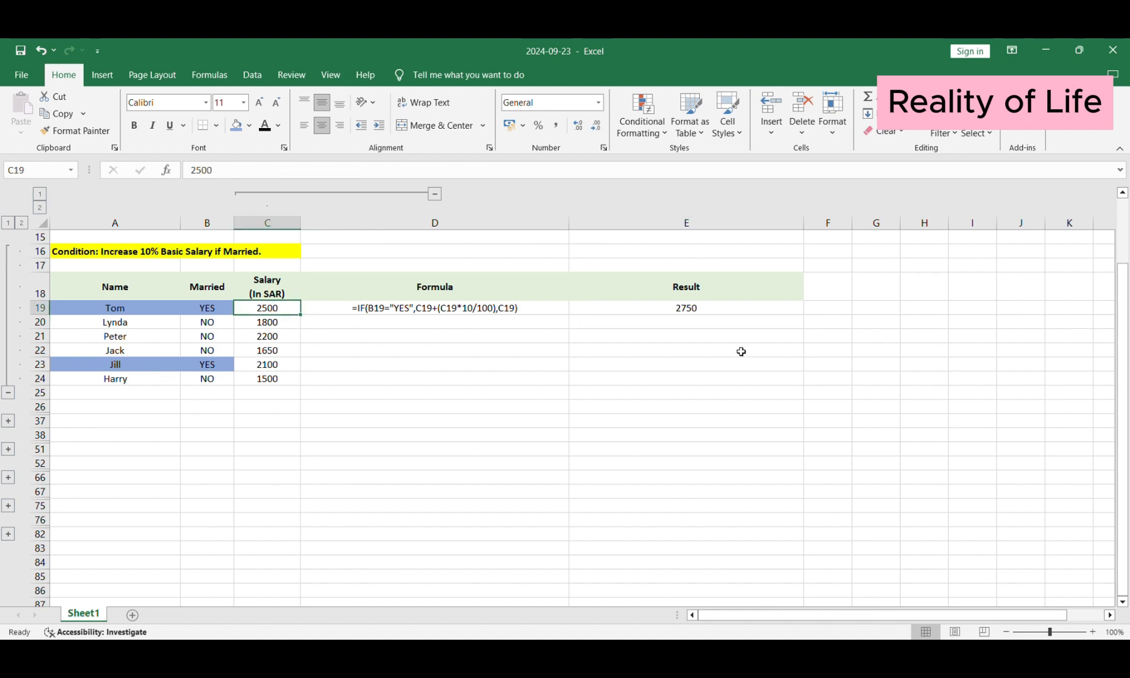
{"action": "left_click", "coordinate": [698, 314]}
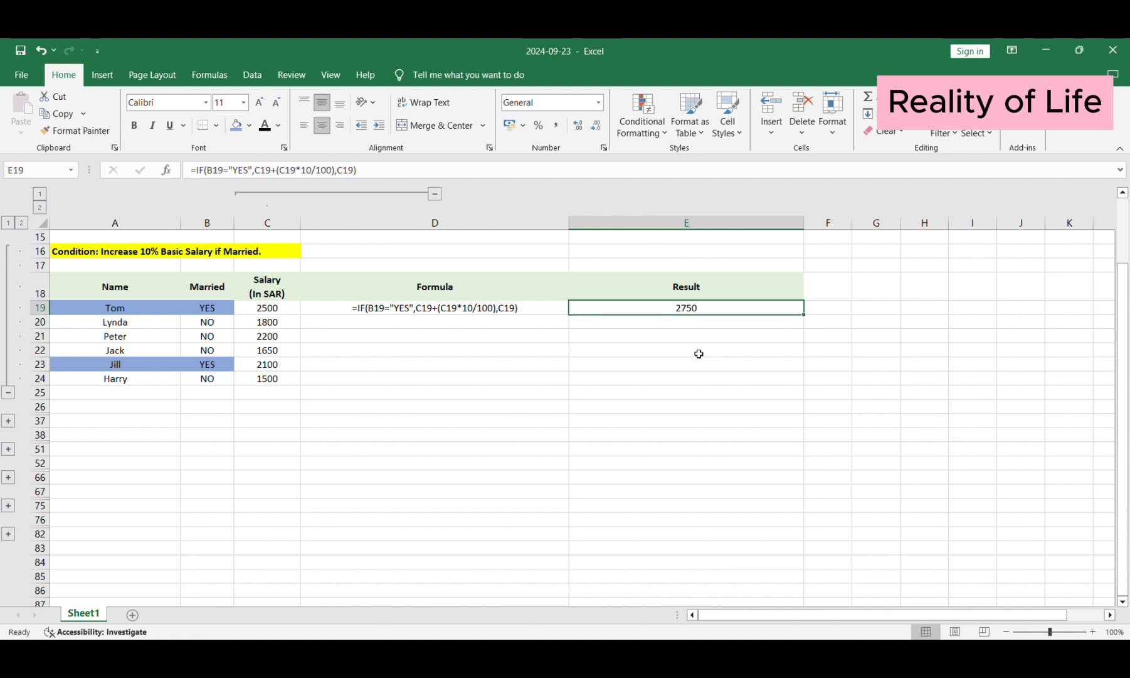
{"action": "left_click", "coordinate": [512, 309]}
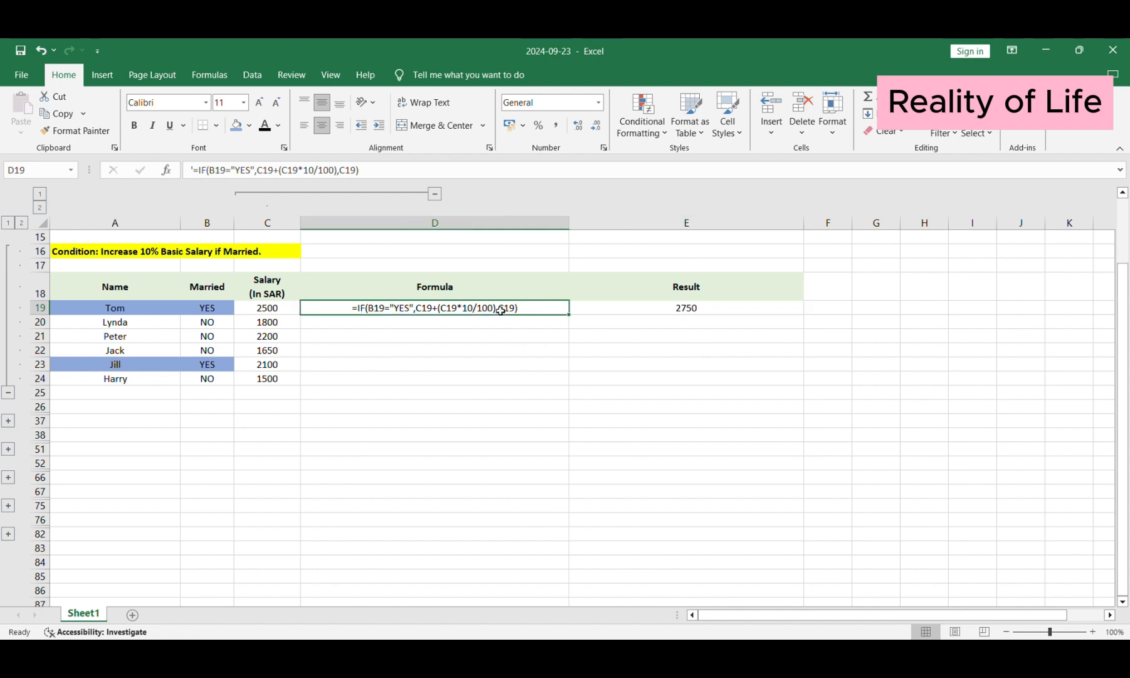
Step: Reveal the remaining salary rows' formula texts in D20:D24 and their results in E20:E24 with a black font colour
{"action": "left_click", "coordinate": [490, 324]}
{"action": "left_click_drag", "start_coordinate": [490, 325], "coordinate": [483, 379]}
{"action": "left_click", "coordinate": [265, 126]}
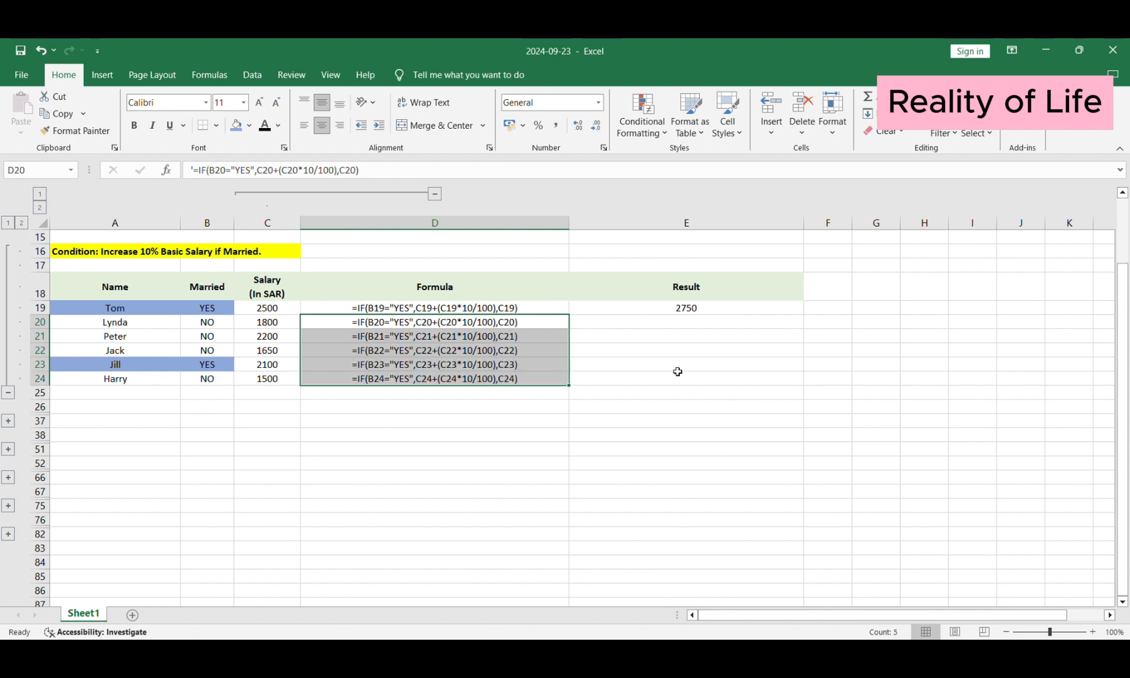
{"action": "left_click_drag", "start_coordinate": [630, 323], "coordinate": [623, 382]}
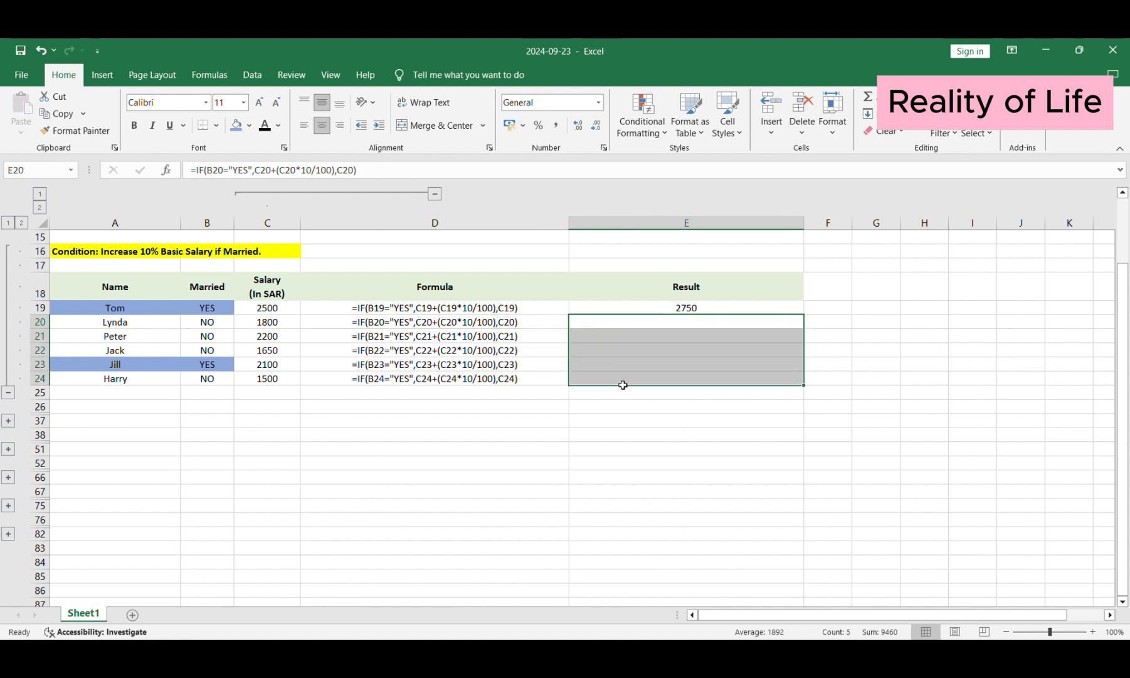
{"action": "left_click", "coordinate": [265, 128]}
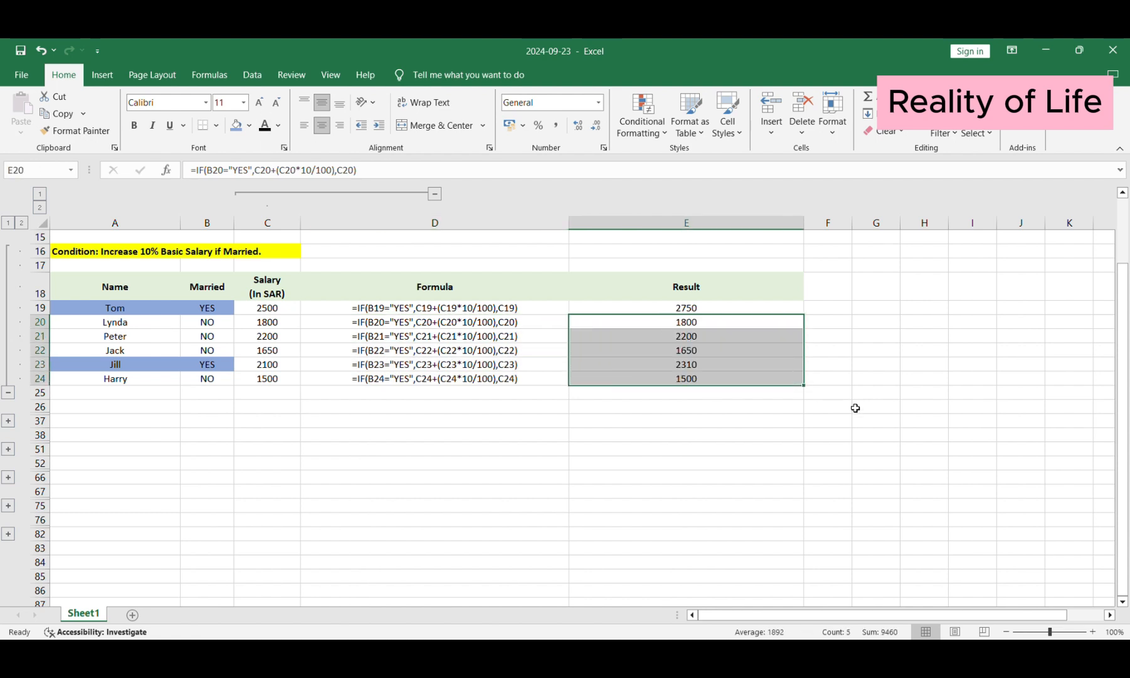
Step: Compare marital status, salary, formula and result for the unmarried rows 20 to 22 and the married row 23
{"action": "left_click", "coordinate": [757, 326]}
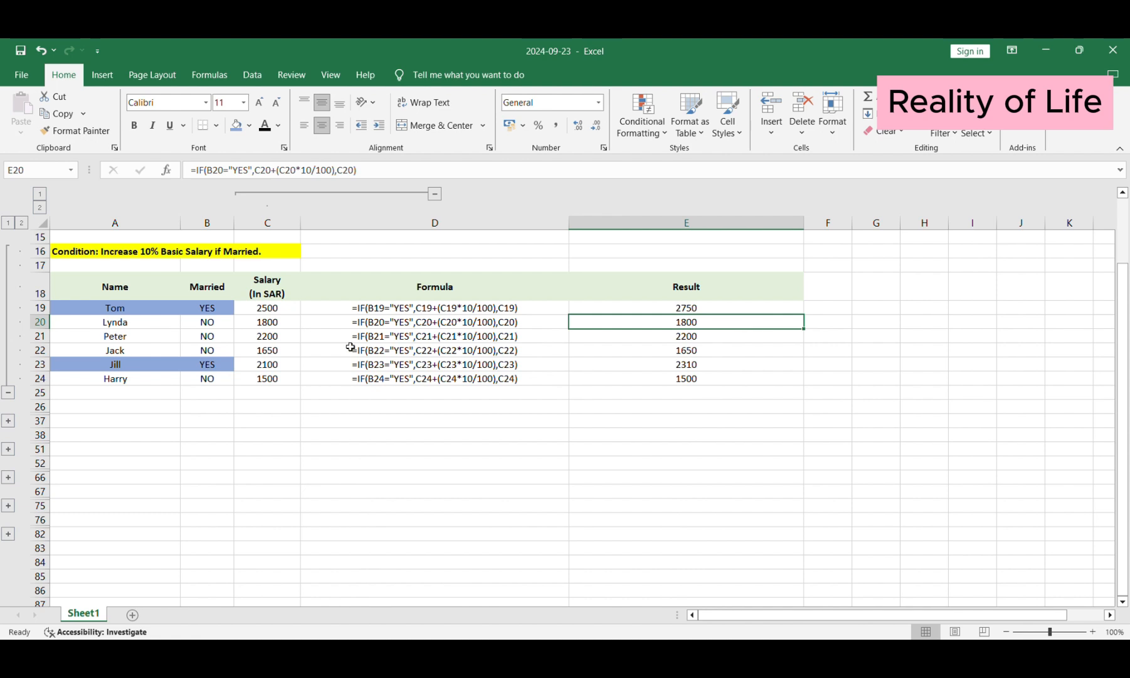
{"action": "left_click_drag", "start_coordinate": [261, 323], "coordinate": [659, 322]}
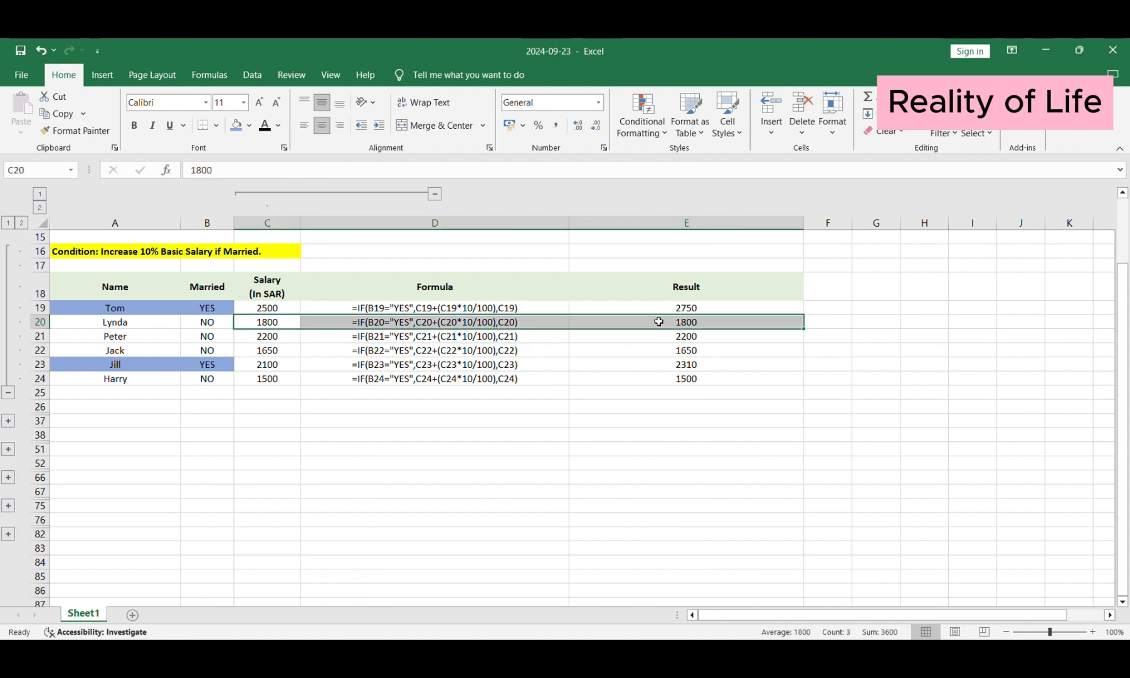
{"action": "left_click", "coordinate": [206, 324]}
{"action": "left_click_drag", "start_coordinate": [225, 321], "coordinate": [625, 355]}
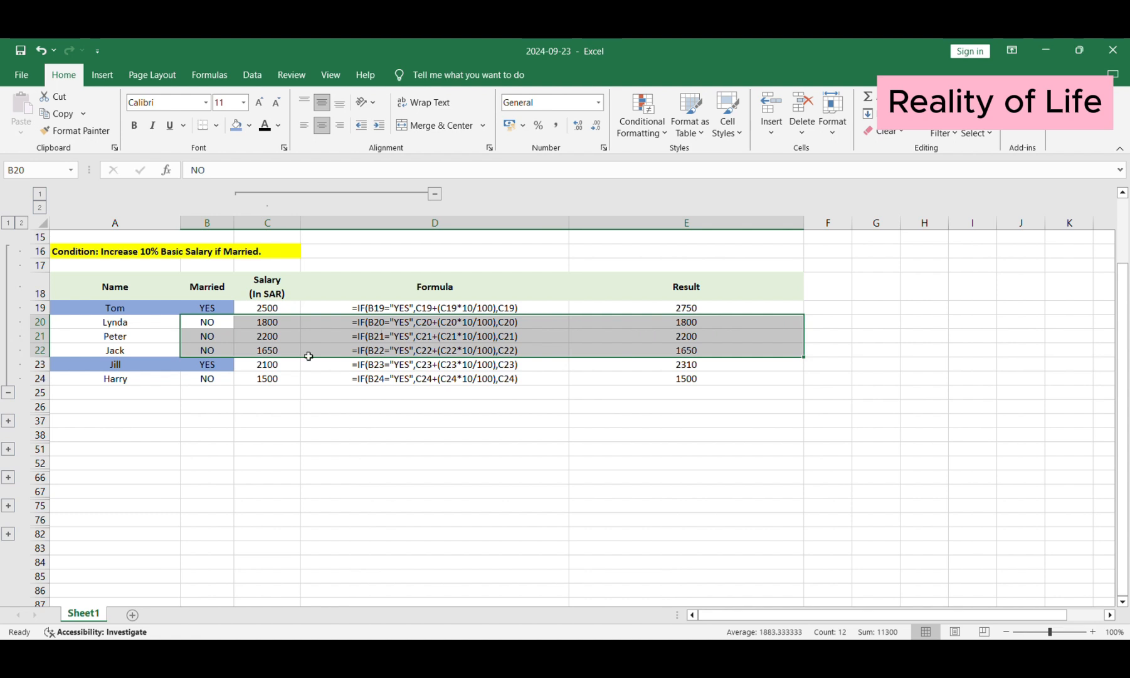
{"action": "left_click_drag", "start_coordinate": [209, 366], "coordinate": [651, 373]}
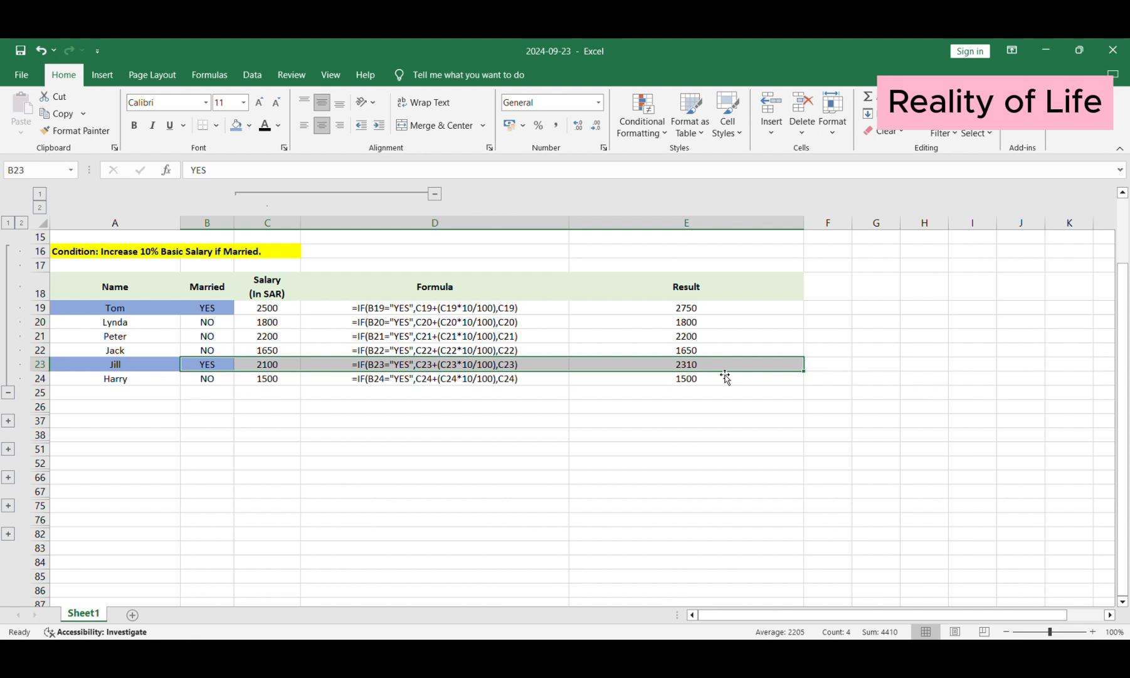
{"action": "left_click", "coordinate": [509, 434]}
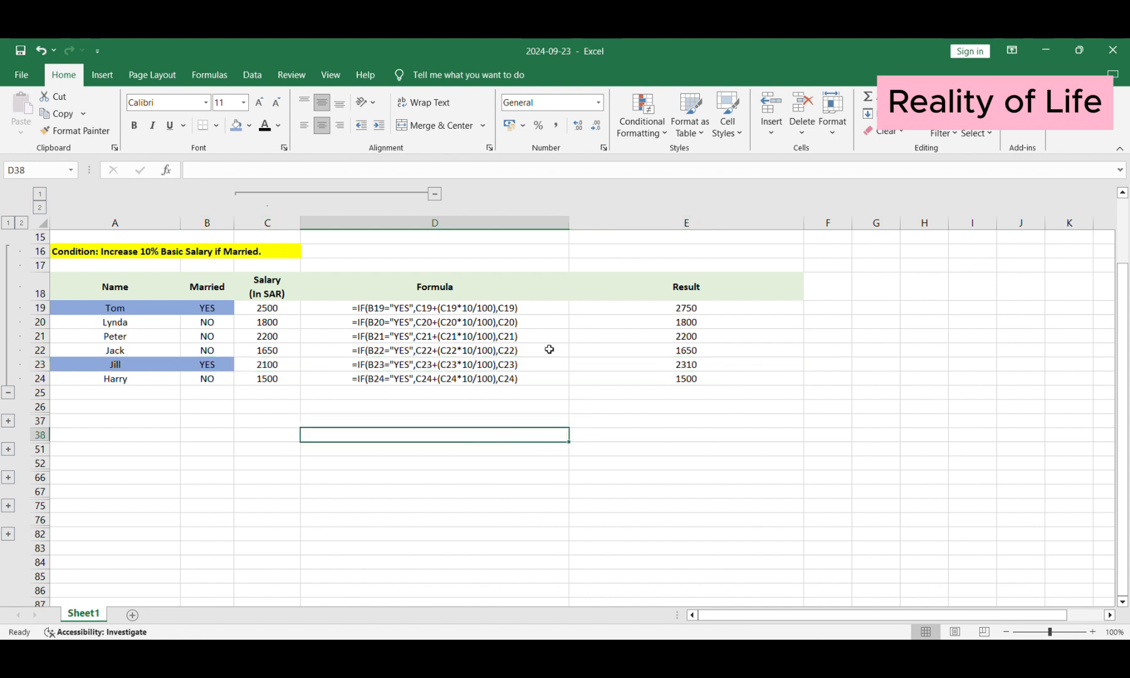
{"action": "left_click", "coordinate": [540, 312]}
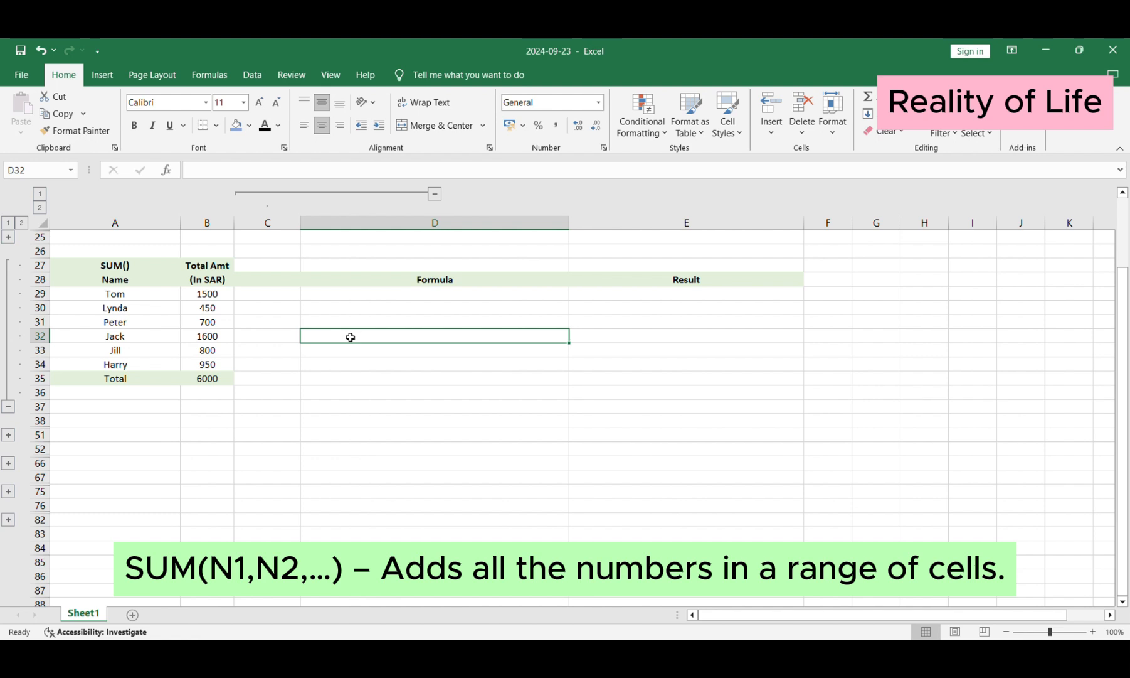
Step: Review the Name and Total Amt columns of the SUM table, from the headers down to the Total row
{"action": "left_click_drag", "start_coordinate": [108, 281], "coordinate": [94, 376]}
{"action": "left_click", "coordinate": [209, 281]}
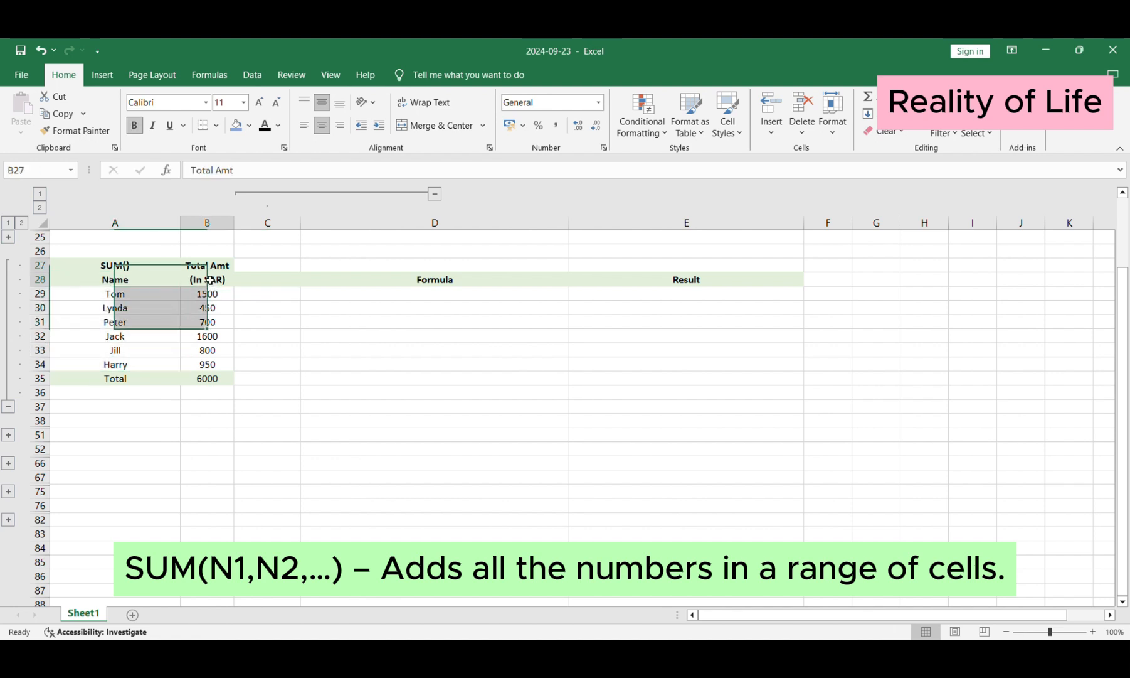
{"action": "left_click_drag", "start_coordinate": [209, 281], "coordinate": [186, 379]}
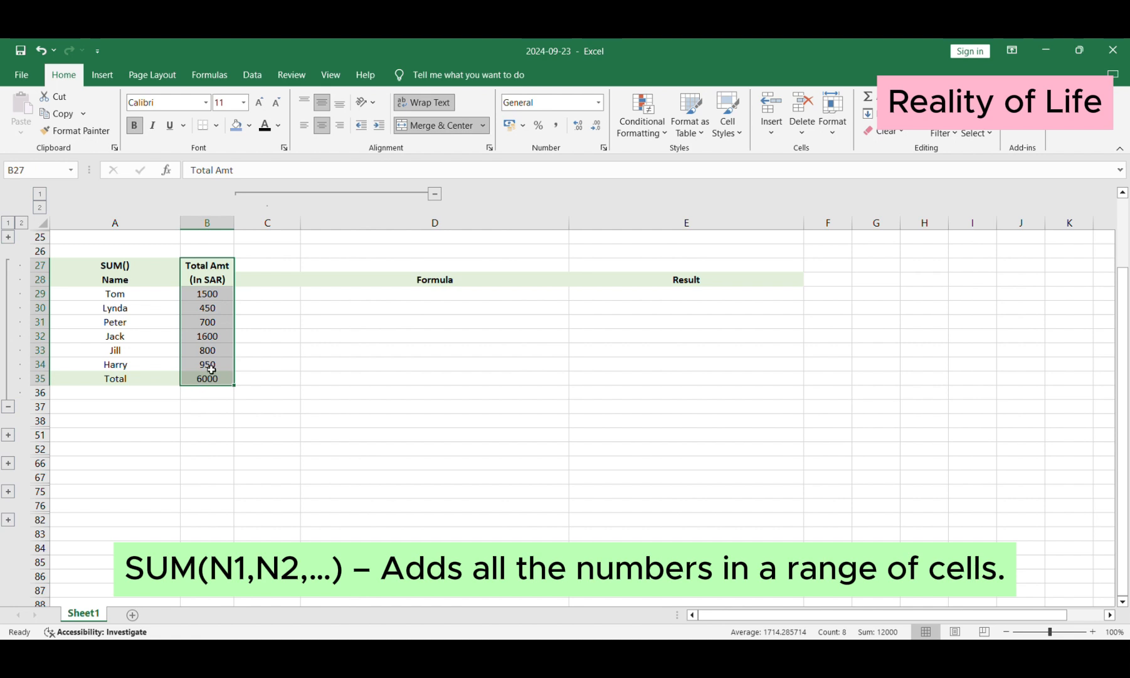
{"action": "left_click", "coordinate": [249, 301]}
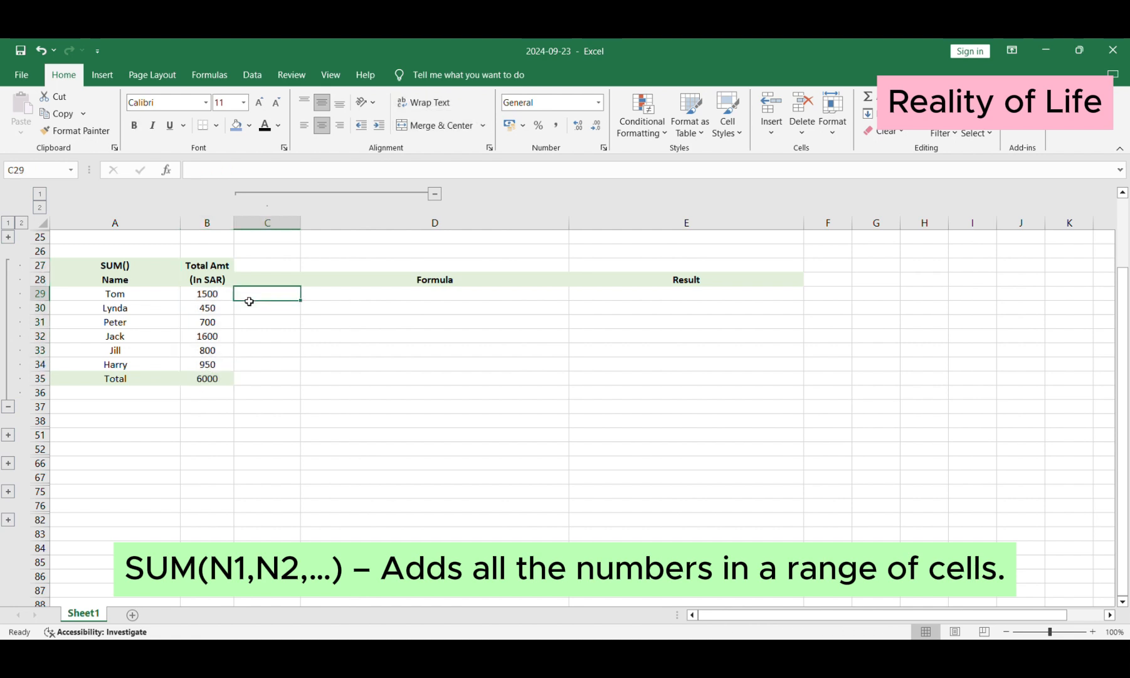
Step: Clear the Total cell B35 and enter a typed SUM formula over the amounts B29:B34
{"action": "left_click", "coordinate": [134, 383]}
{"action": "key", "text": "ctrl+z"}
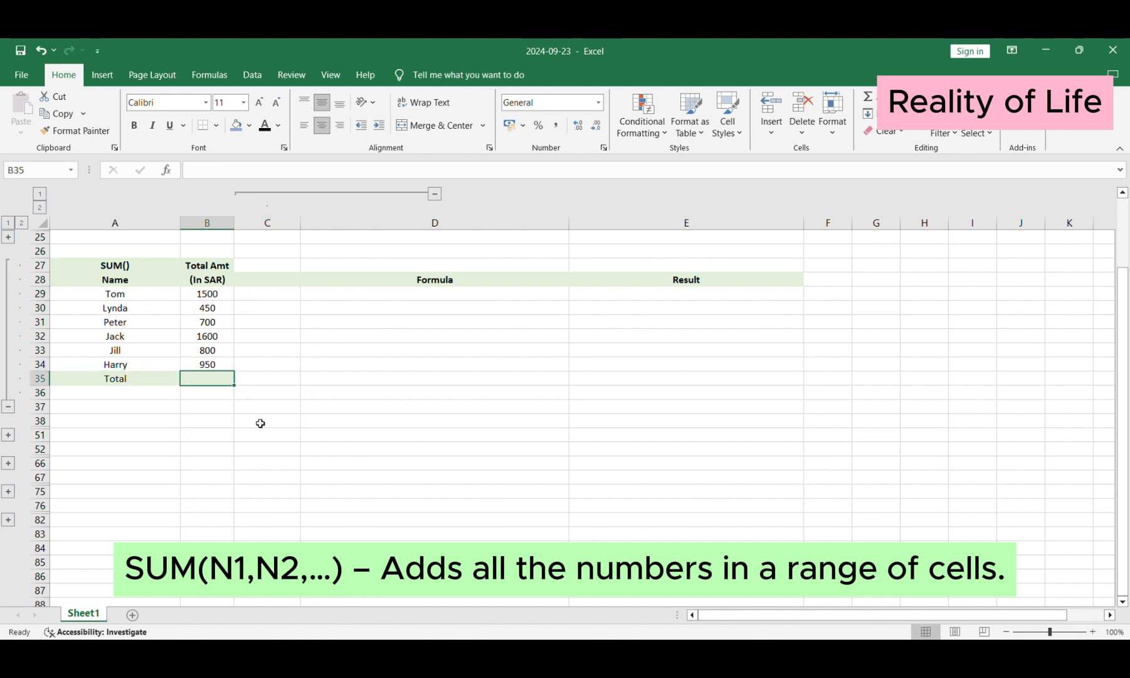
{"action": "type", "text": "=sum"}
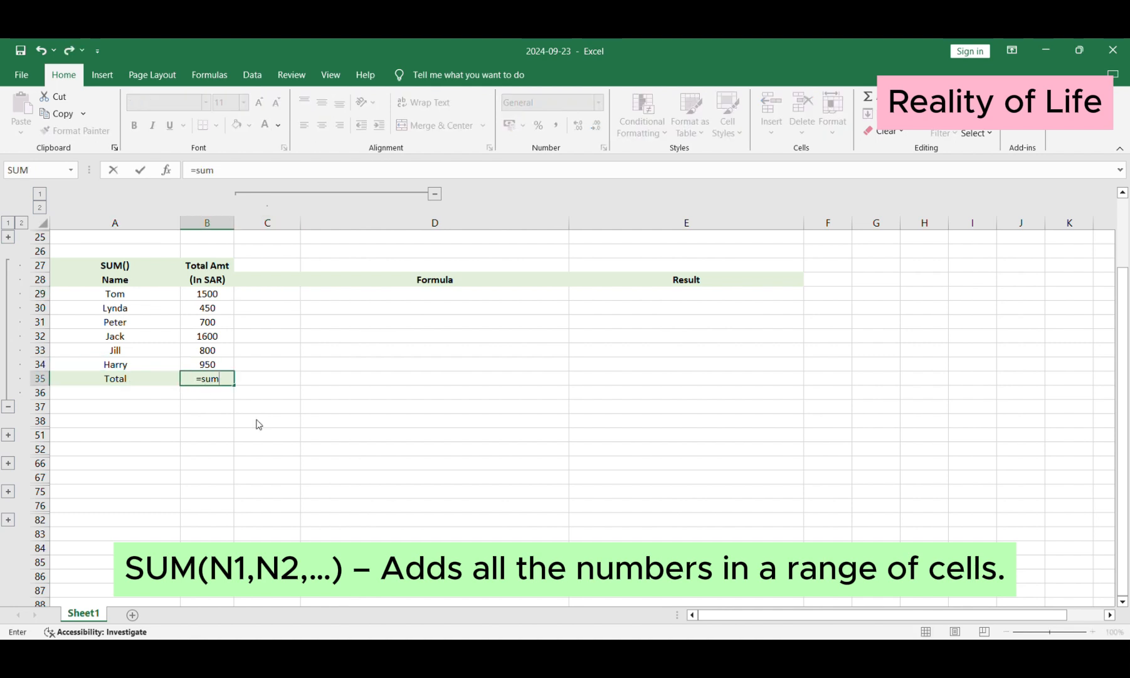
{"action": "type", "text": "("}
{"action": "left_click_drag", "start_coordinate": [204, 299], "coordinate": [194, 368]}
{"action": "key", "text": "Return"}
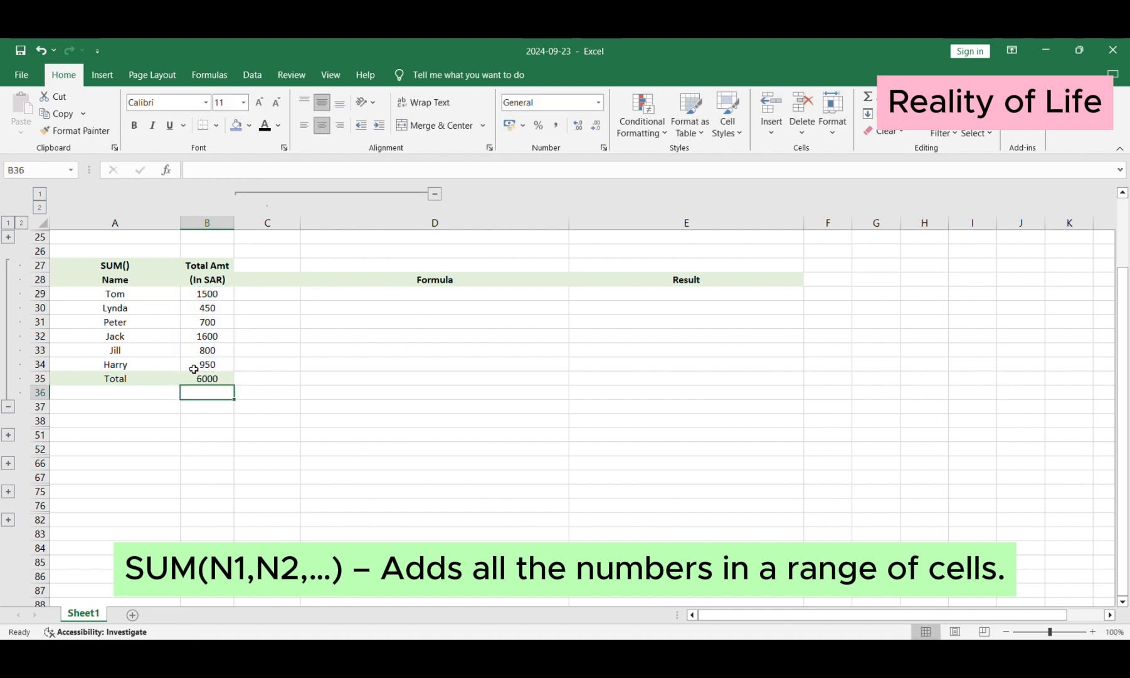
Step: Check the amounts in B29:B34 against the SUM formula in the Total cell B35
{"action": "left_click_drag", "start_coordinate": [207, 294], "coordinate": [210, 362]}
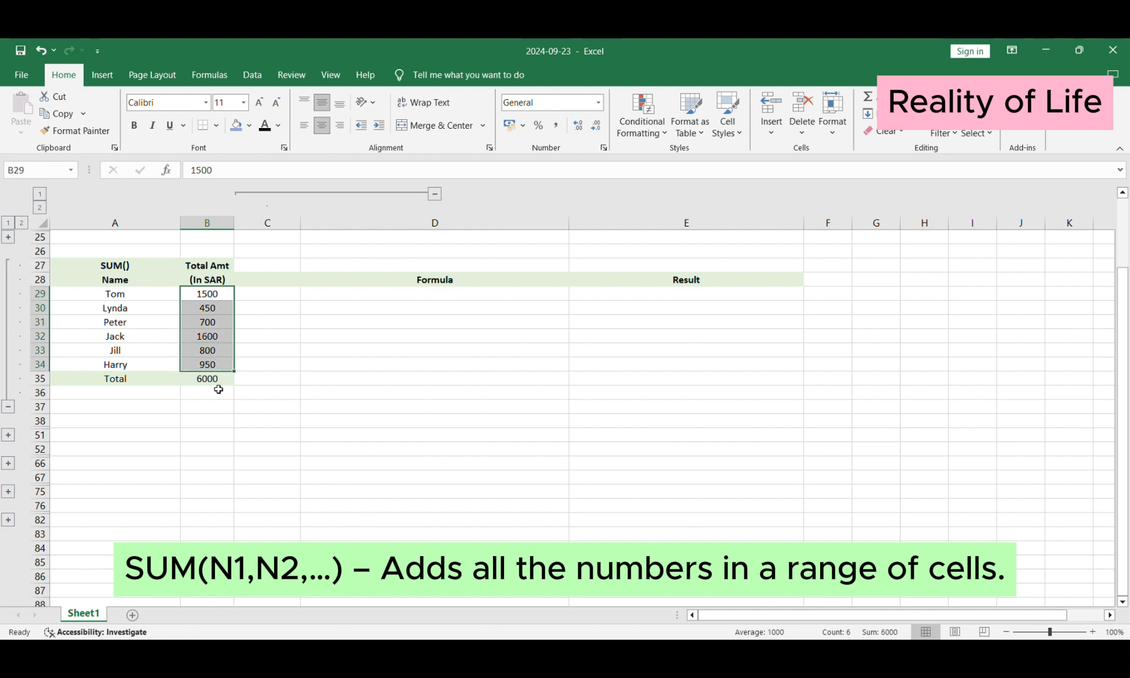
{"action": "double_click", "coordinate": [218, 384]}
{"action": "key", "text": "Escape"}
Step: Replace the total in B35 with an AutoSum of B29:B34
{"action": "key", "text": "Delete"}
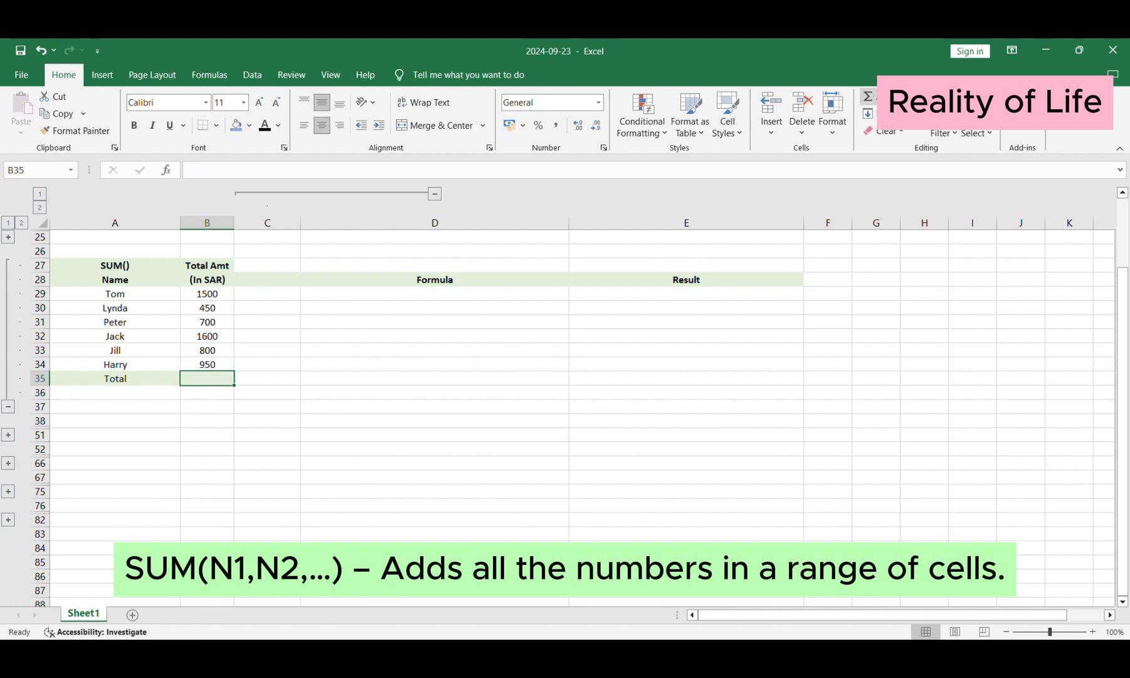
{"action": "left_click", "coordinate": [868, 98]}
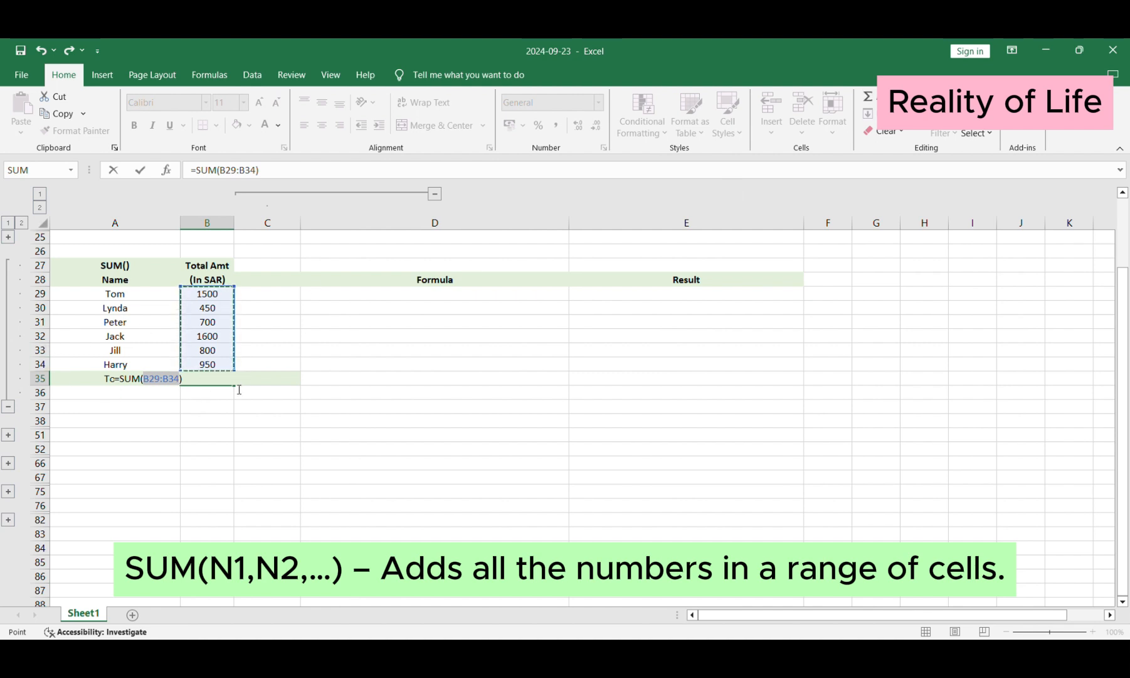
{"action": "key", "text": "Return"}
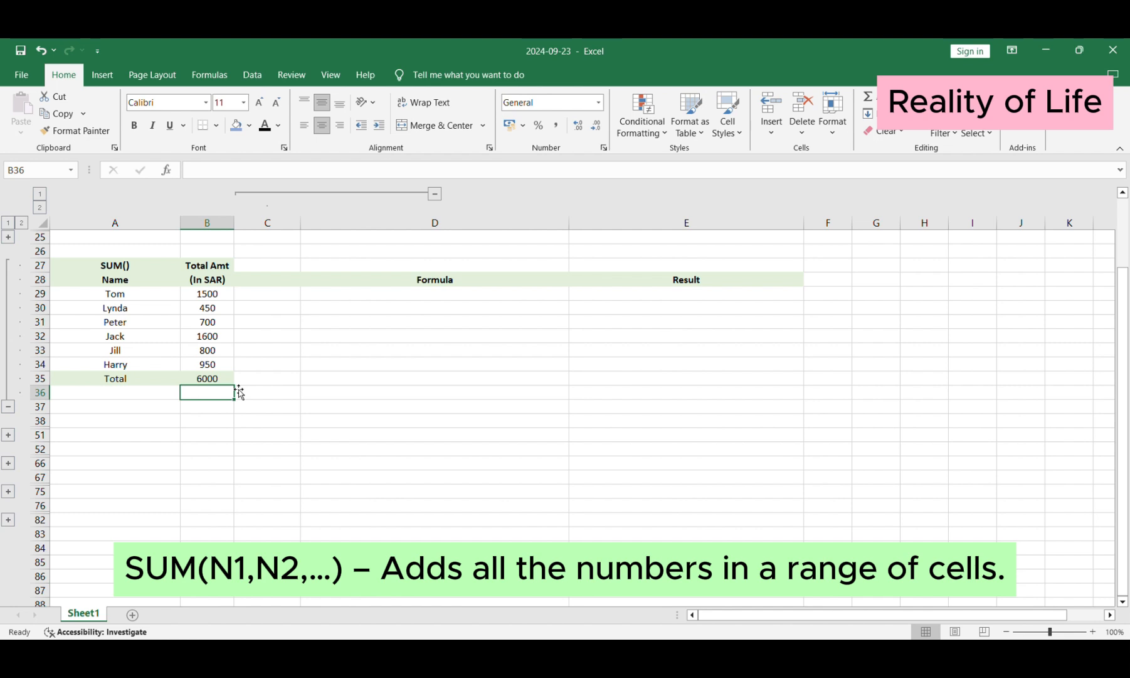
Step: Enter =sum(B29:B34) in B36, directly below the Total row
{"action": "type", "text": "=sum"}
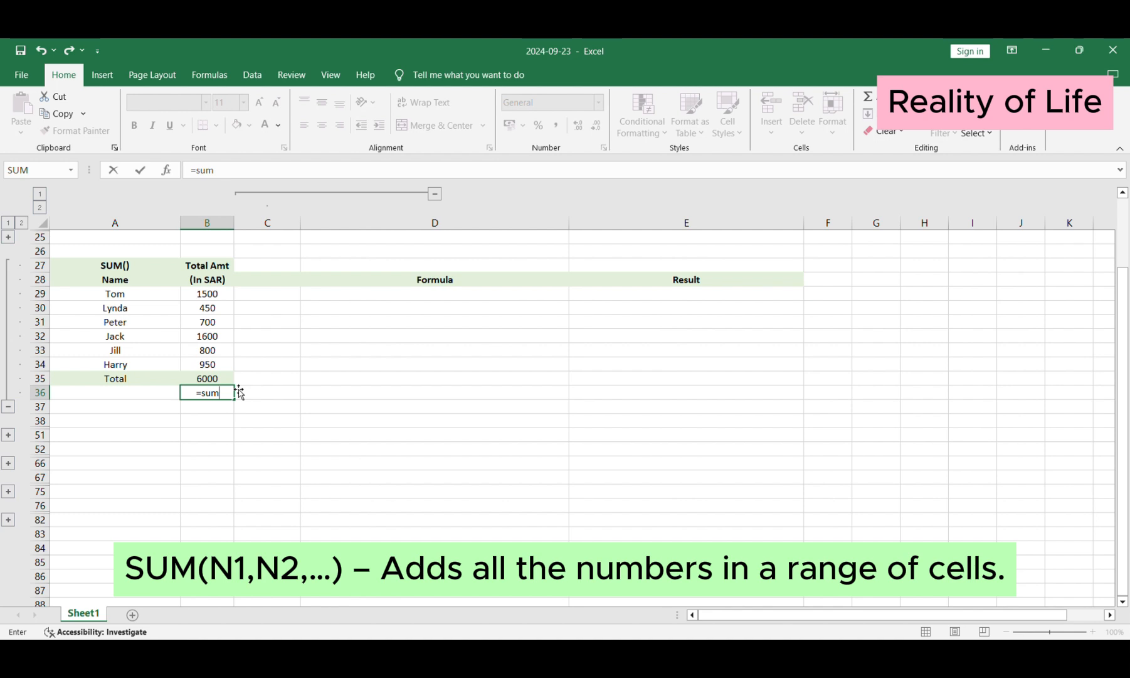
{"action": "type", "text": "("}
{"action": "left_click_drag", "start_coordinate": [208, 294], "coordinate": [209, 371]}
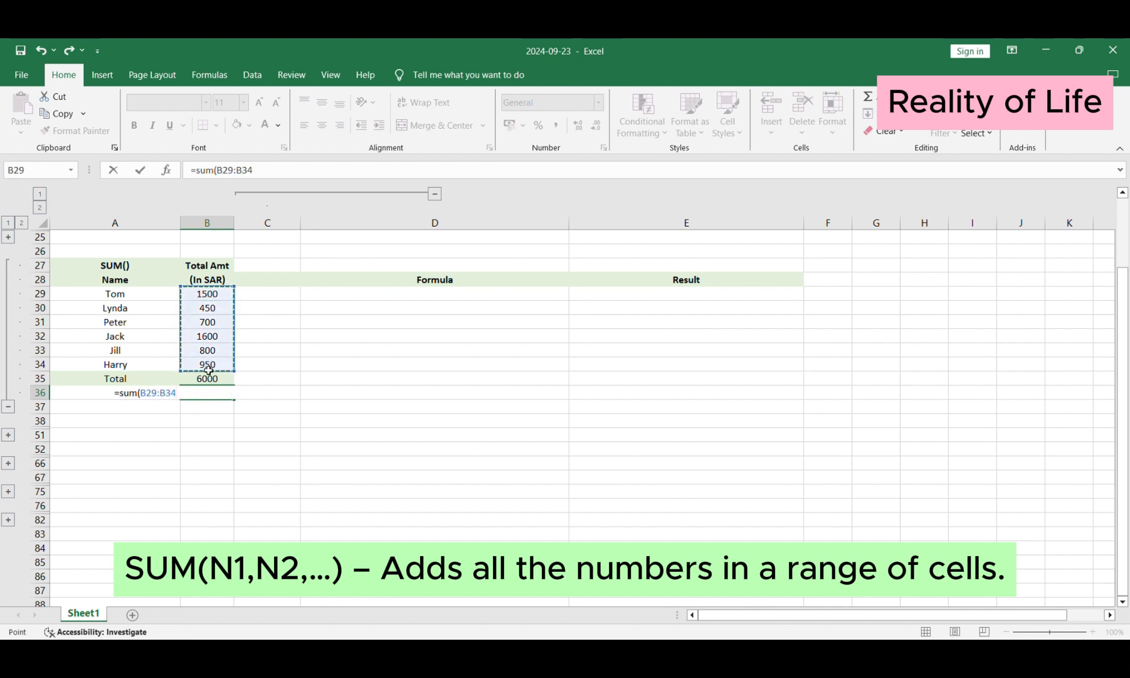
{"action": "key", "text": "Return"}
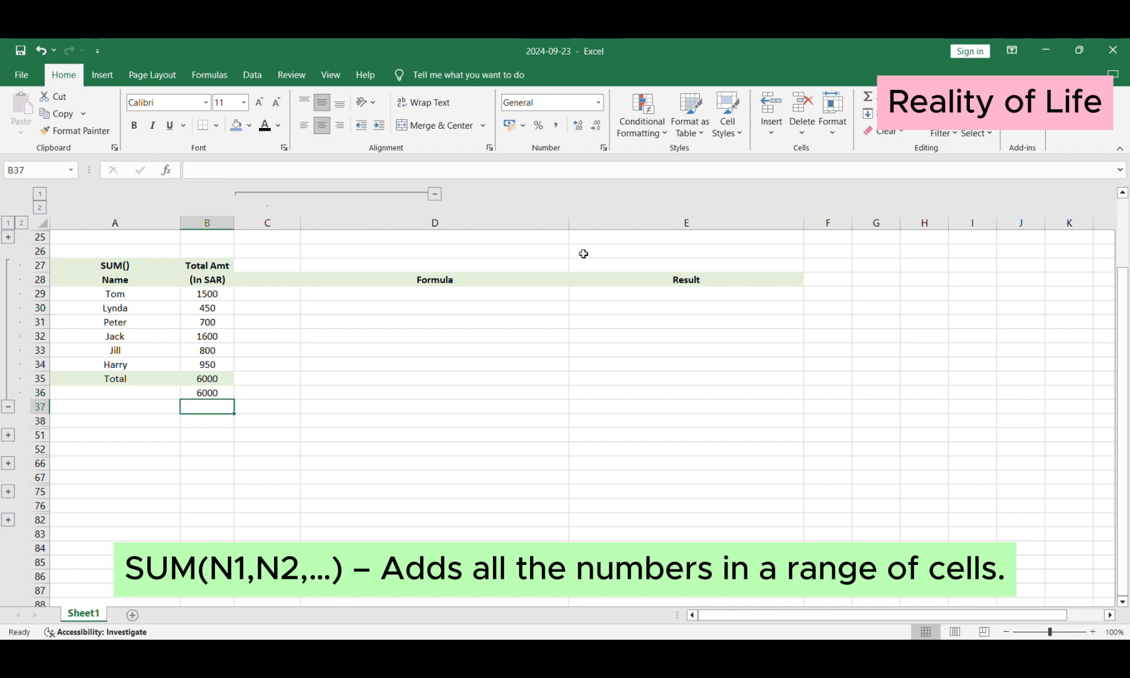
Step: Reveal the formula text =SUM(45,55,50) in D29 and its result in E29 with a black font colour, and check E29's formula
{"action": "left_click", "coordinate": [419, 297]}
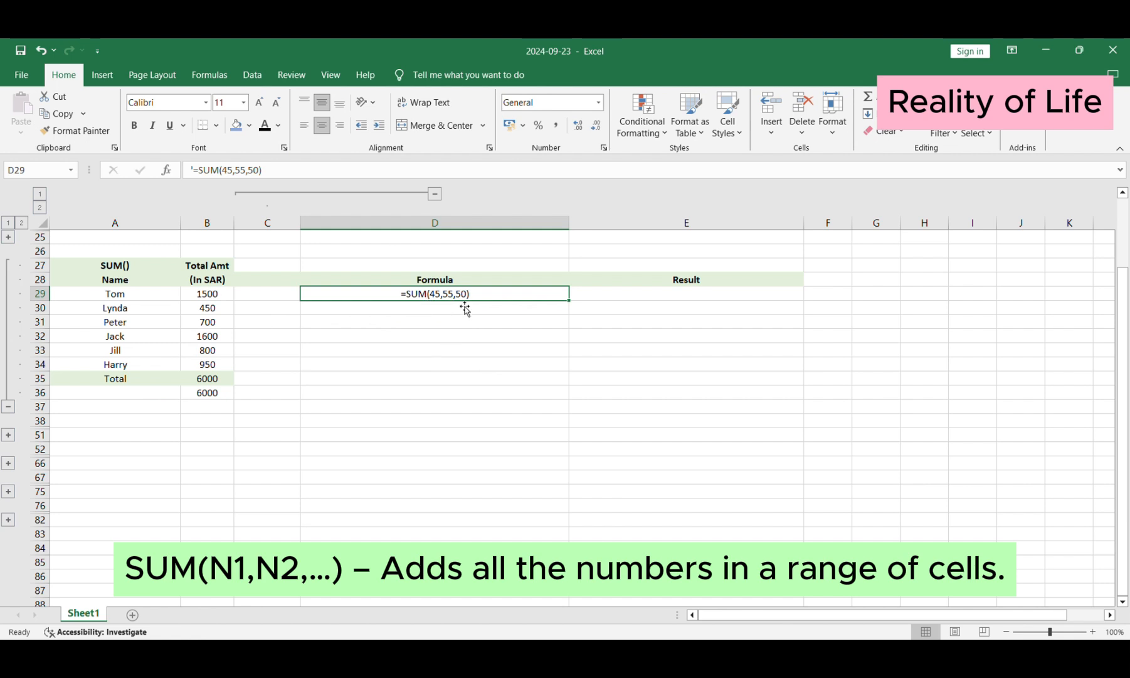
{"action": "left_click", "coordinate": [609, 295]}
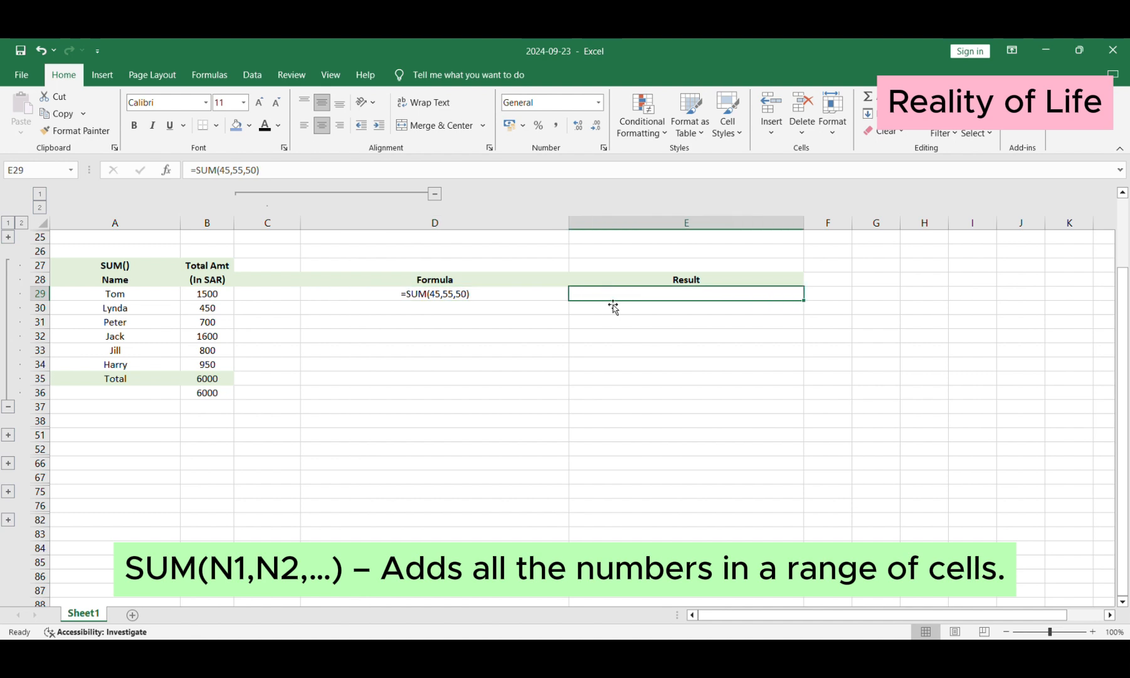
{"action": "left_click", "coordinate": [265, 126]}
{"action": "double_click", "coordinate": [726, 300]}
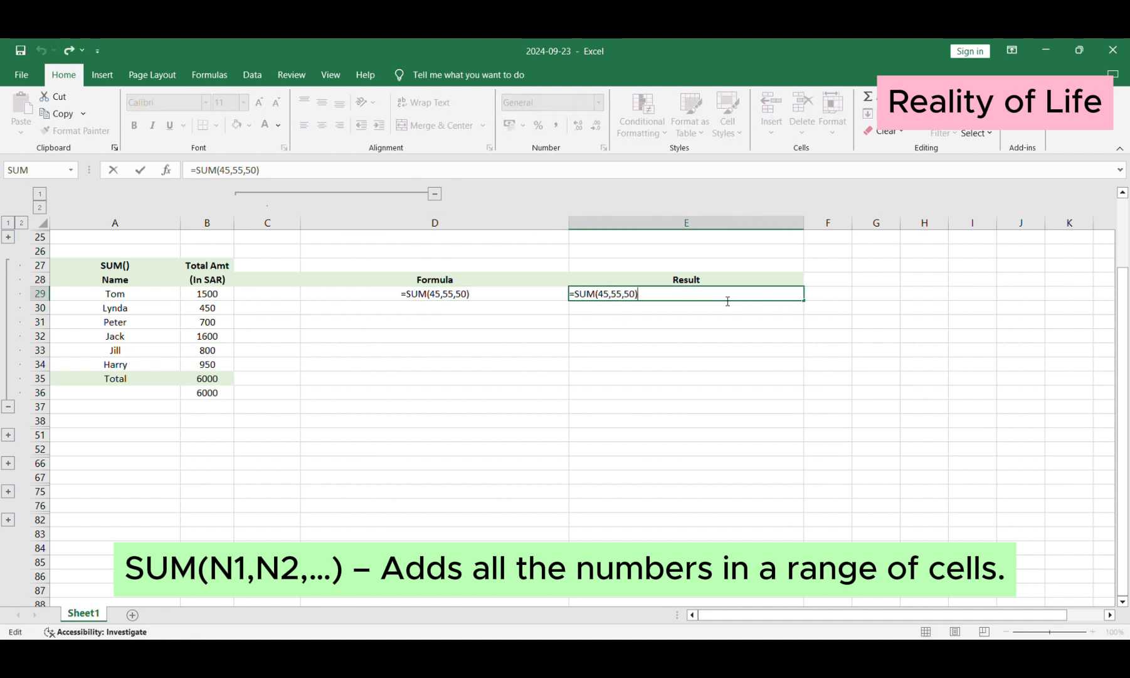
{"action": "key", "text": "Return"}
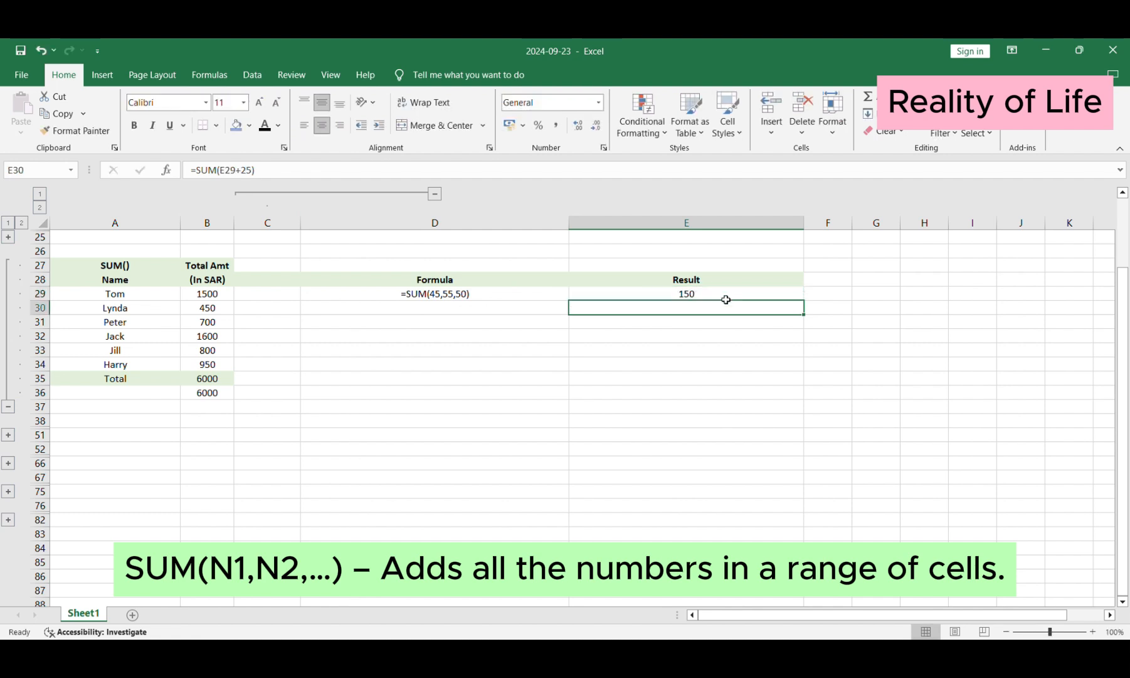
Step: Reveal the formula text =SUM(D28+25) in D30 and the result in E30 with a black font colour, and check E30's formula
{"action": "double_click", "coordinate": [494, 313]}
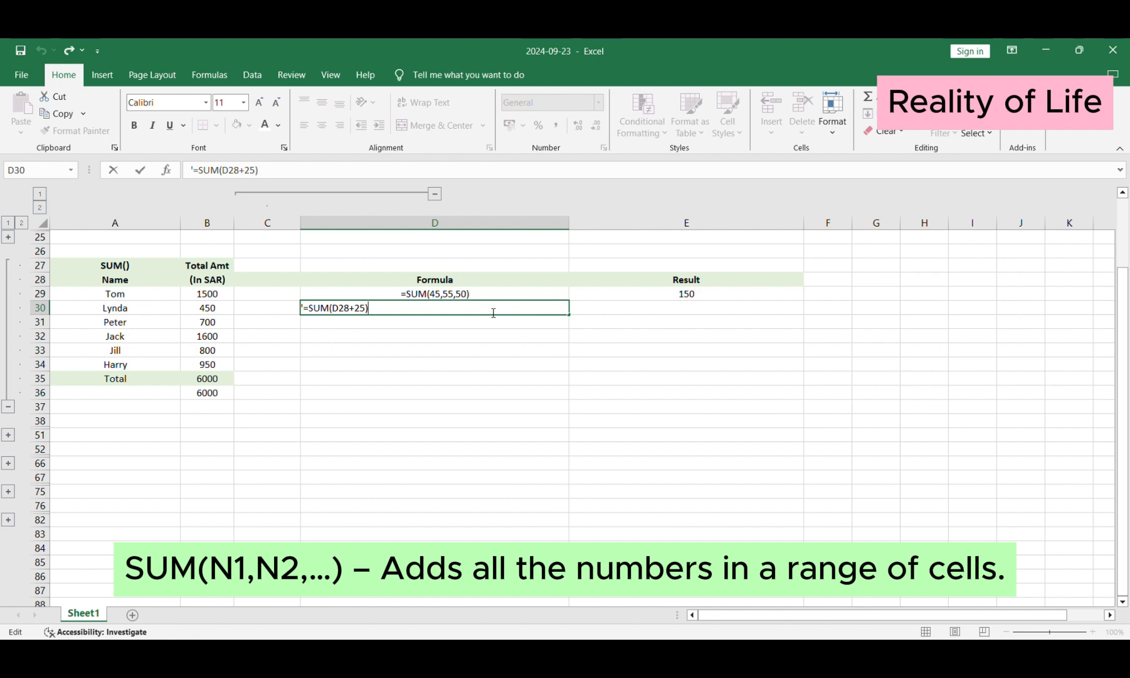
{"action": "key", "text": "Return"}
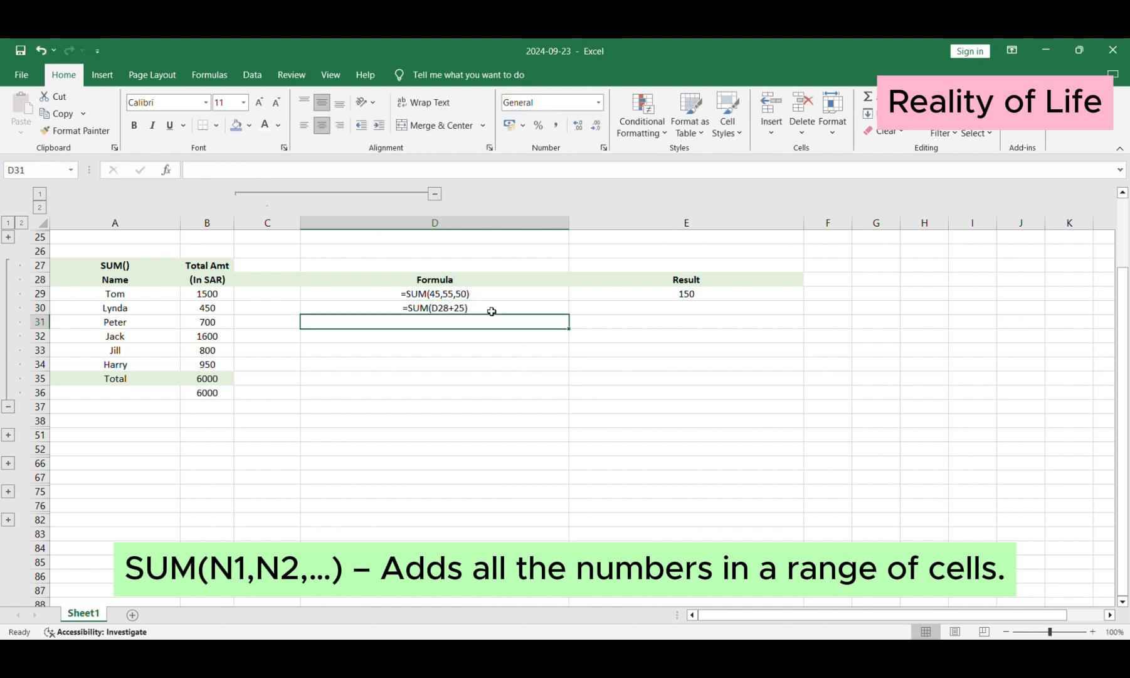
{"action": "left_click", "coordinate": [648, 307]}
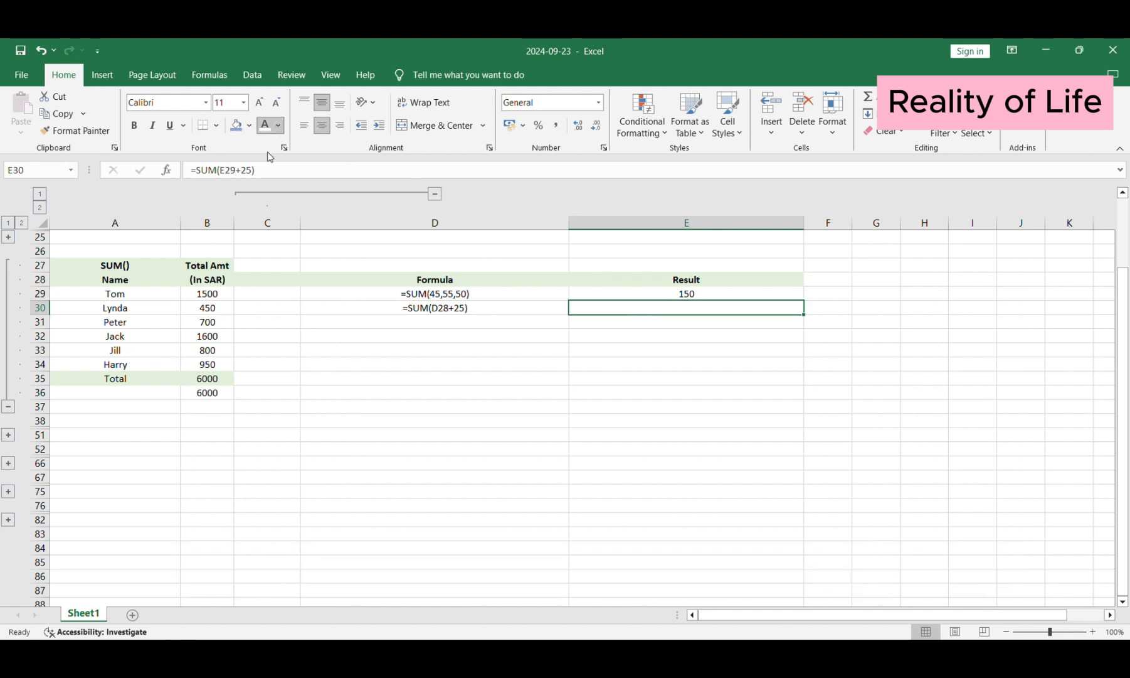
{"action": "left_click", "coordinate": [266, 126]}
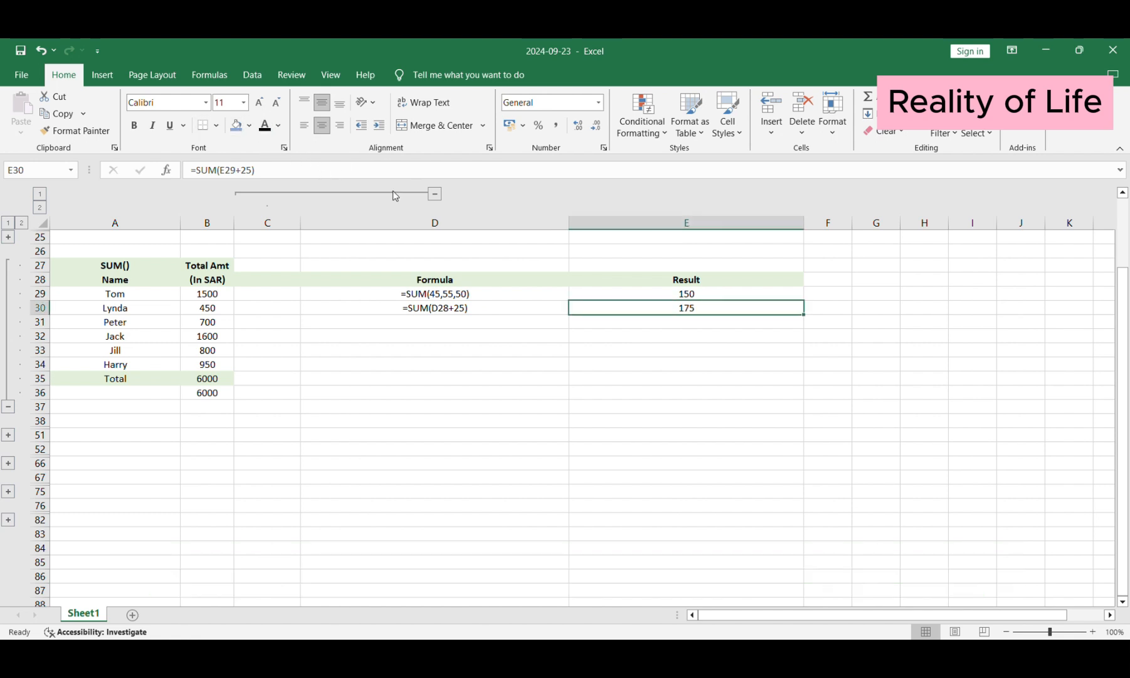
{"action": "double_click", "coordinate": [715, 314]}
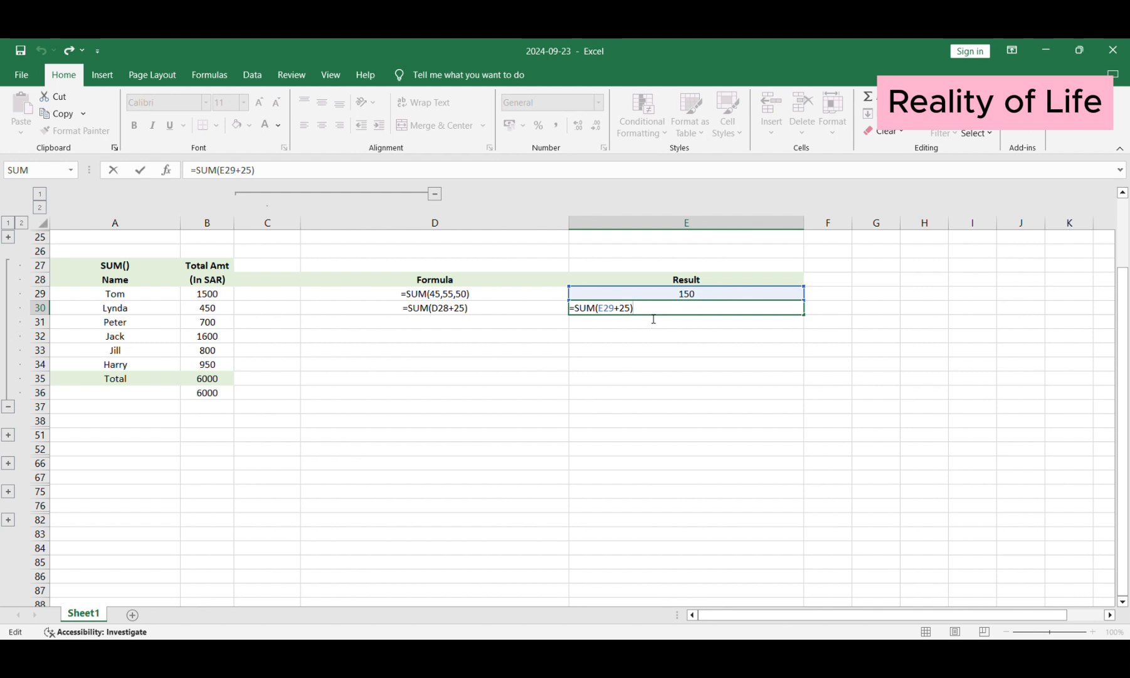
{"action": "key", "text": "Return"}
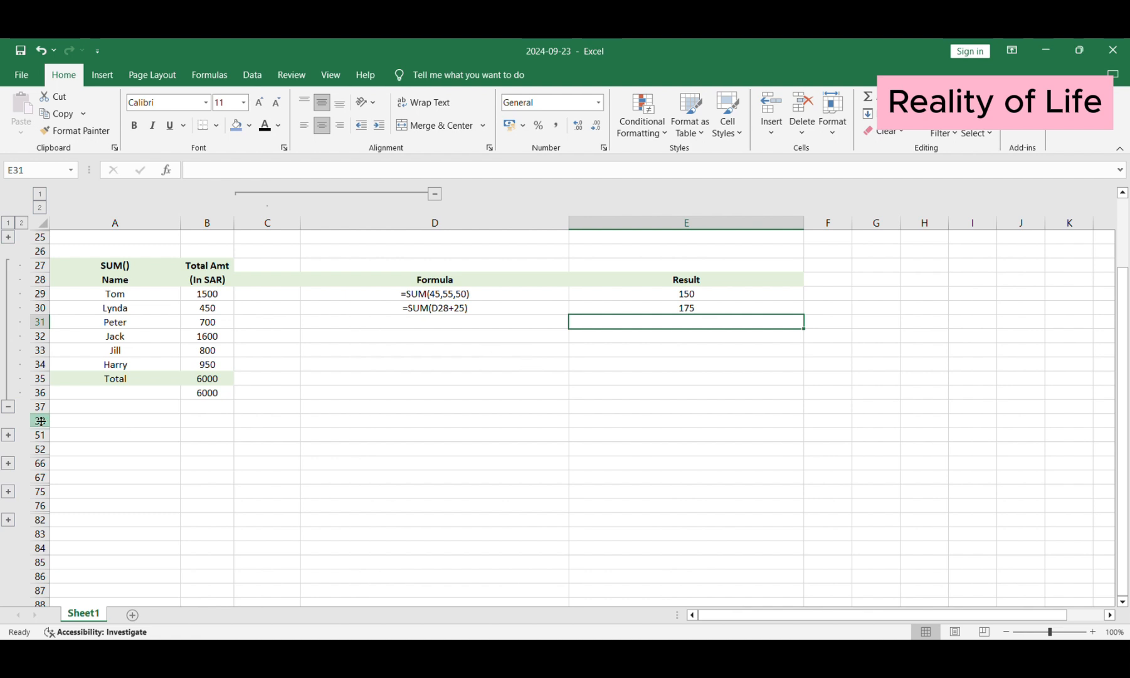
Step: Switch from the SUM row group to the SUMIF row group and review its Name and Total Amt columns and the total in B50
{"action": "left_click", "coordinate": [9, 405]}
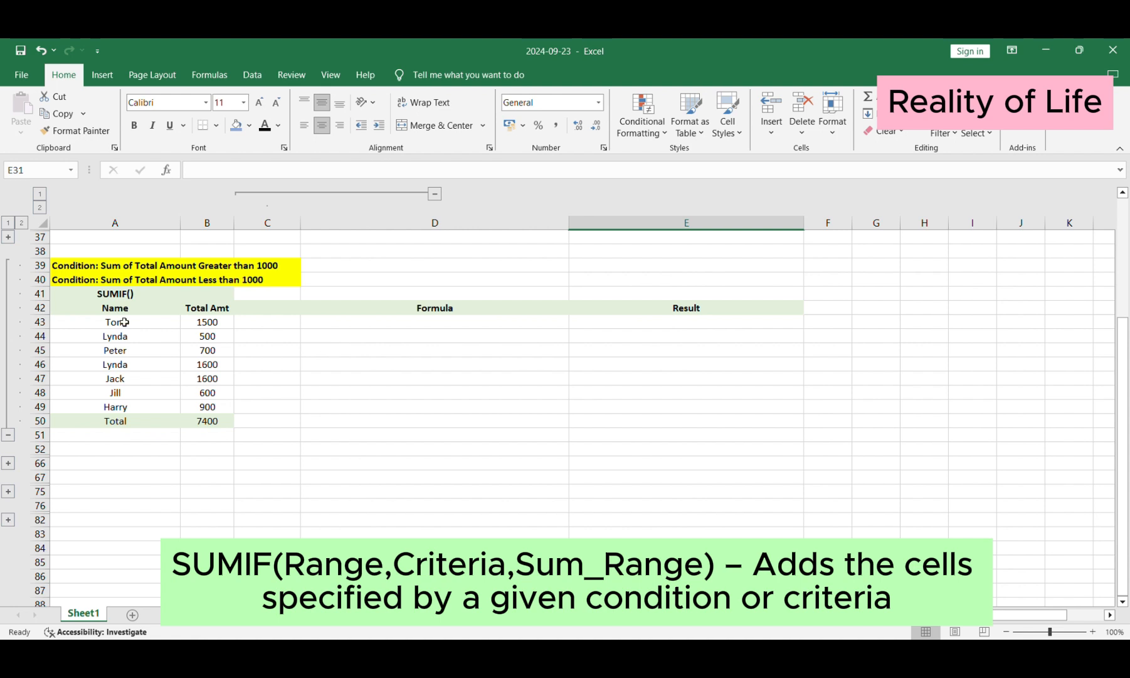
{"action": "left_click_drag", "start_coordinate": [119, 307], "coordinate": [132, 407]}
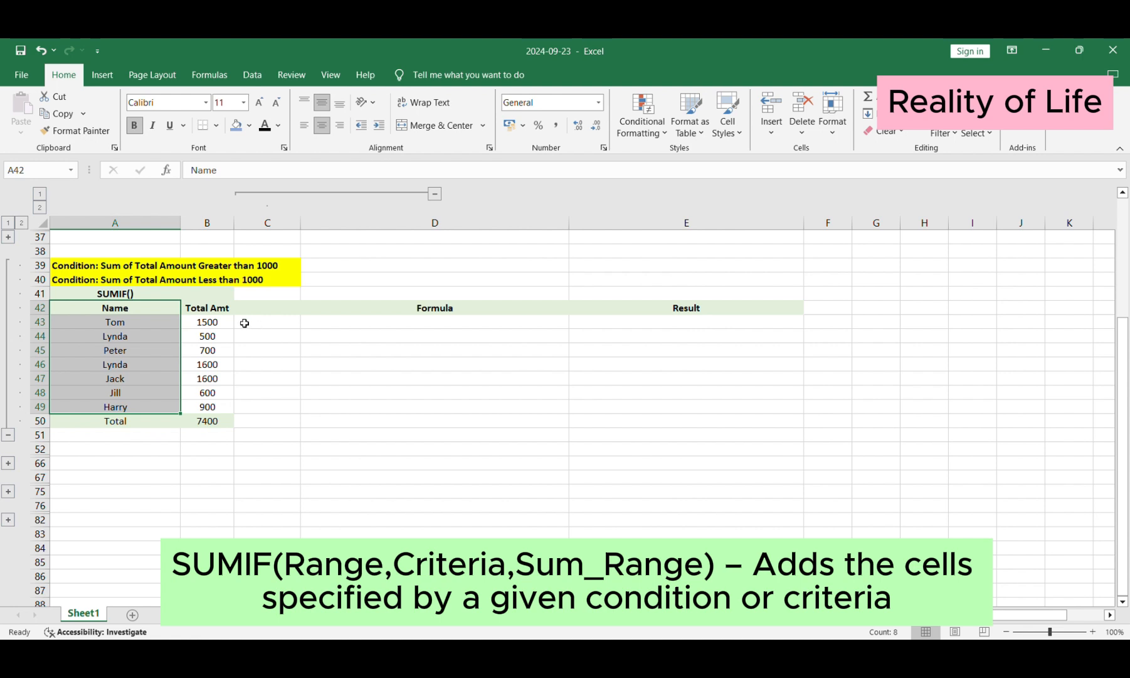
{"action": "left_click_drag", "start_coordinate": [222, 309], "coordinate": [224, 413]}
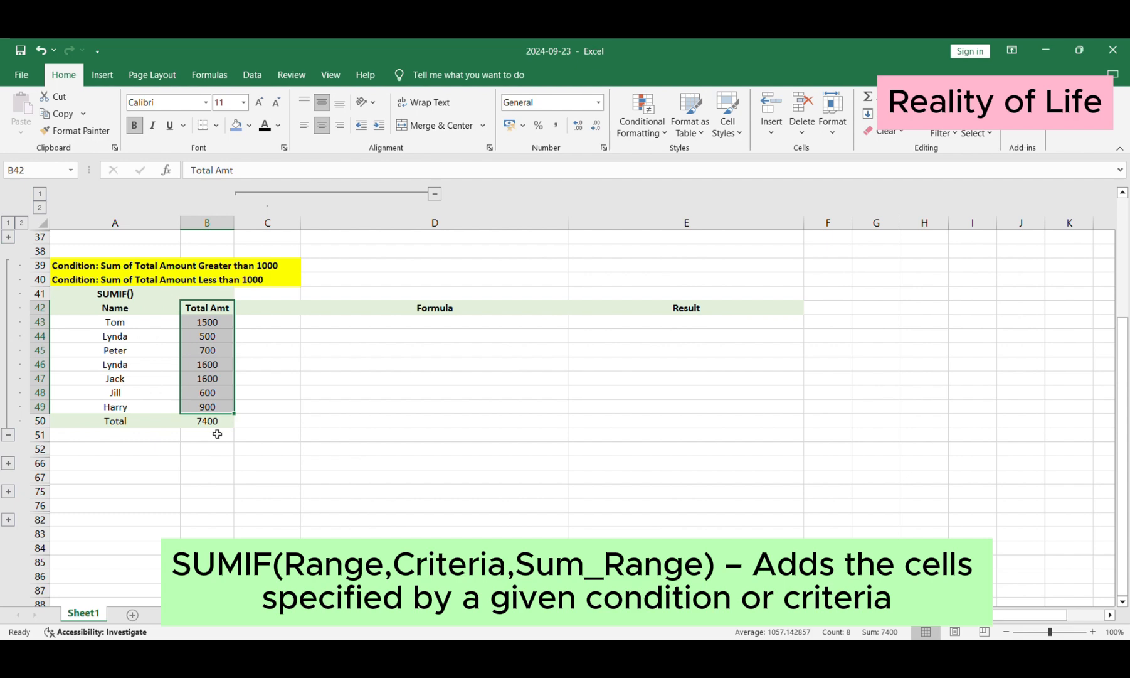
{"action": "double_click", "coordinate": [216, 428]}
{"action": "key", "text": "Return"}
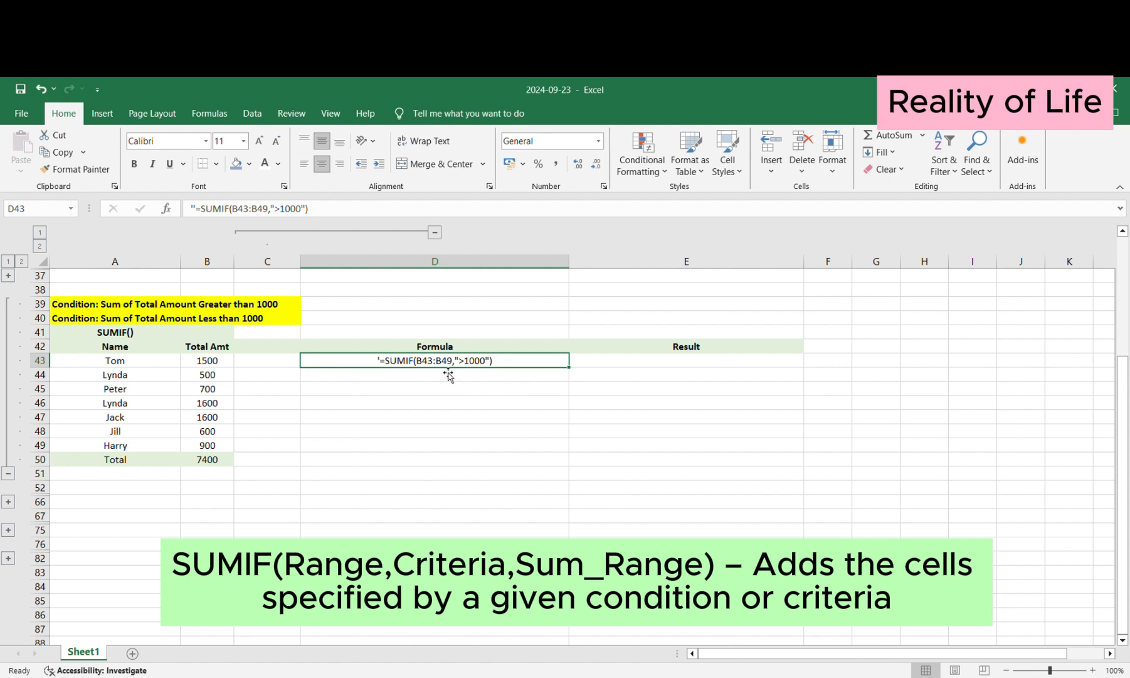
Step: Shade the SUMIF table's amounts in B43:B49 with a light blue fill
{"action": "left_click", "coordinate": [214, 367]}
{"action": "left_click_drag", "start_coordinate": [214, 367], "coordinate": [214, 447]}
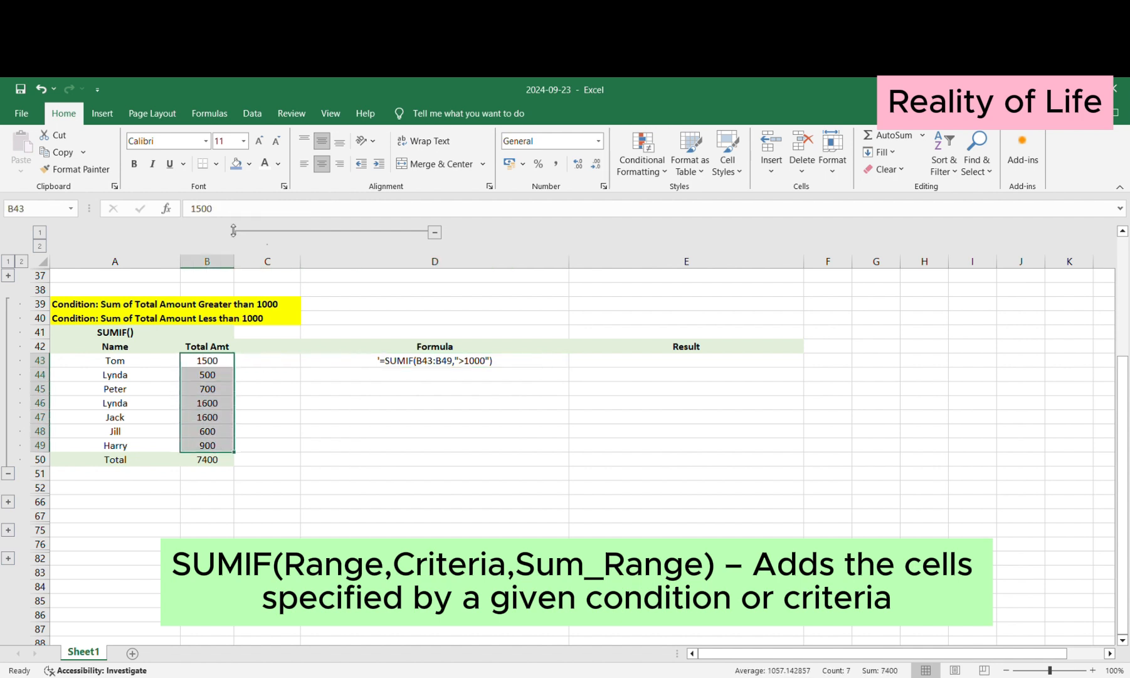
{"action": "left_click", "coordinate": [251, 175]}
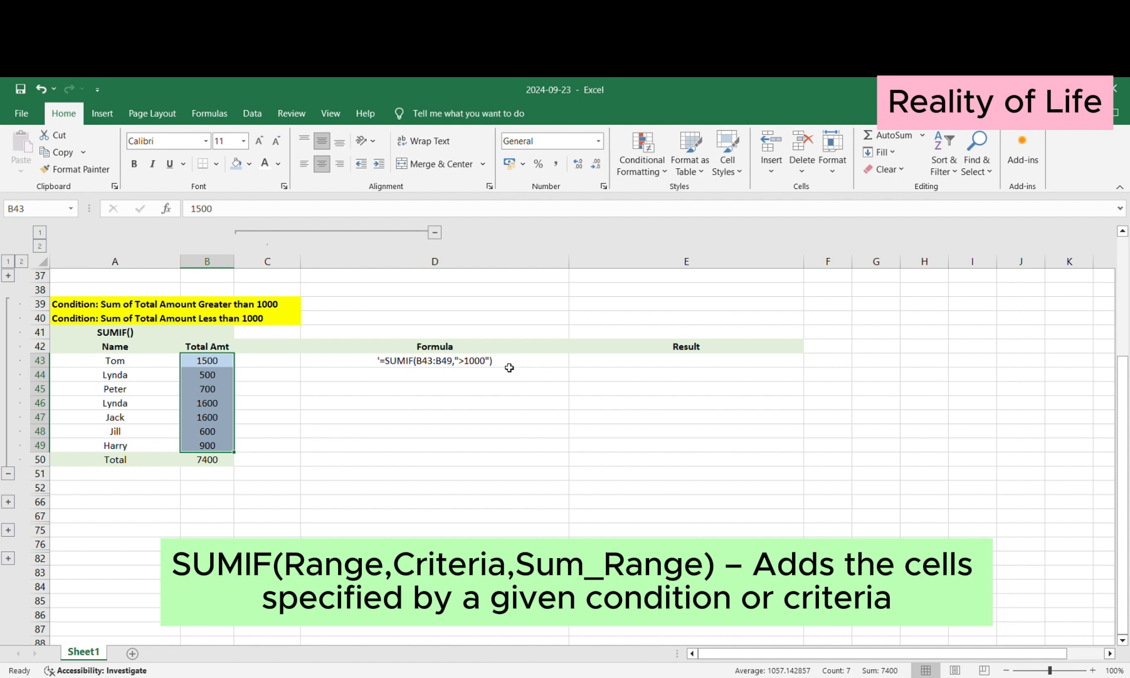
Step: Compare the SUMIF formula text in D43 with the greater-than-1000 and less-than-1000 conditions in A39 and A40
{"action": "left_click", "coordinate": [513, 368]}
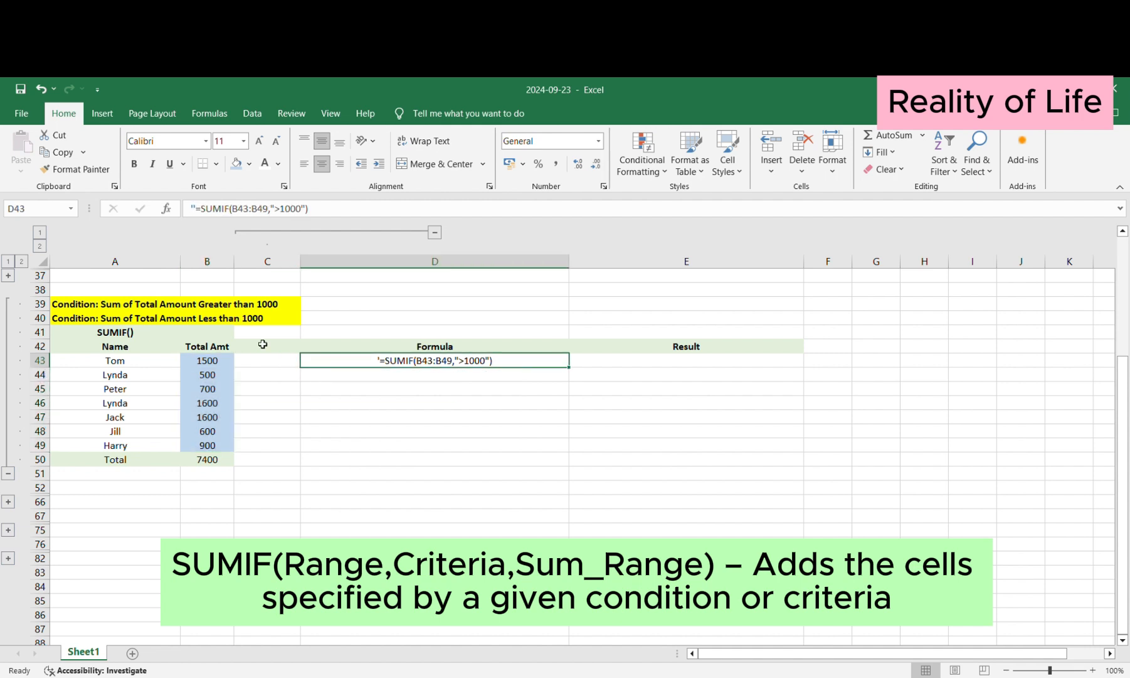
{"action": "left_click", "coordinate": [79, 302]}
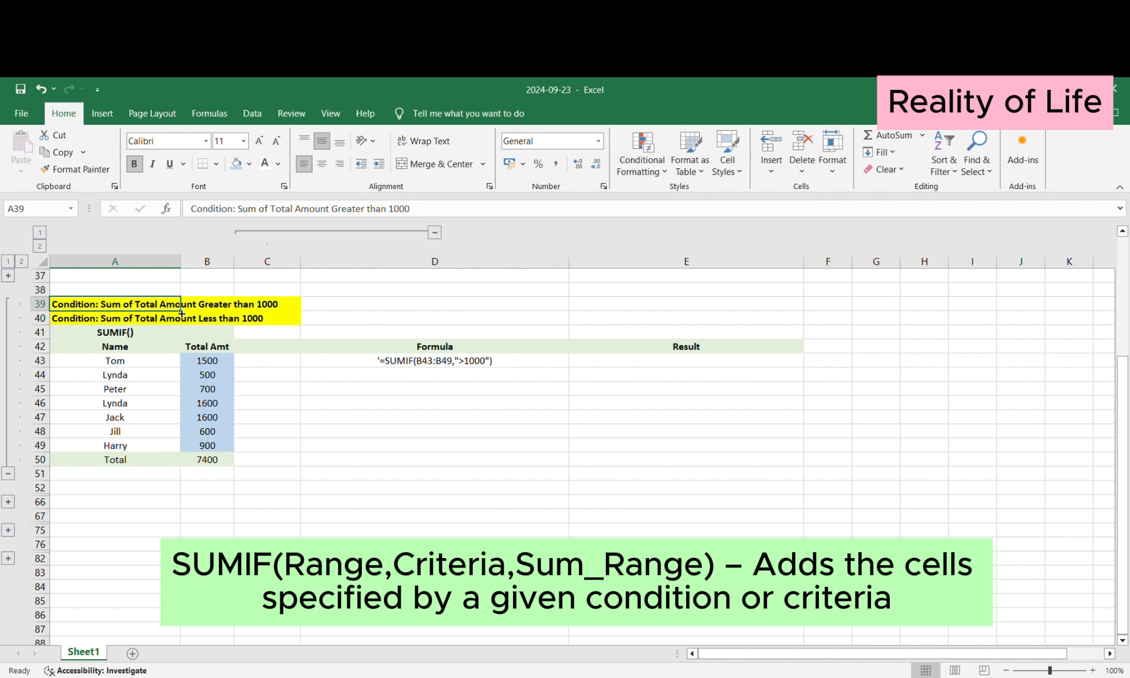
{"action": "left_click", "coordinate": [61, 321]}
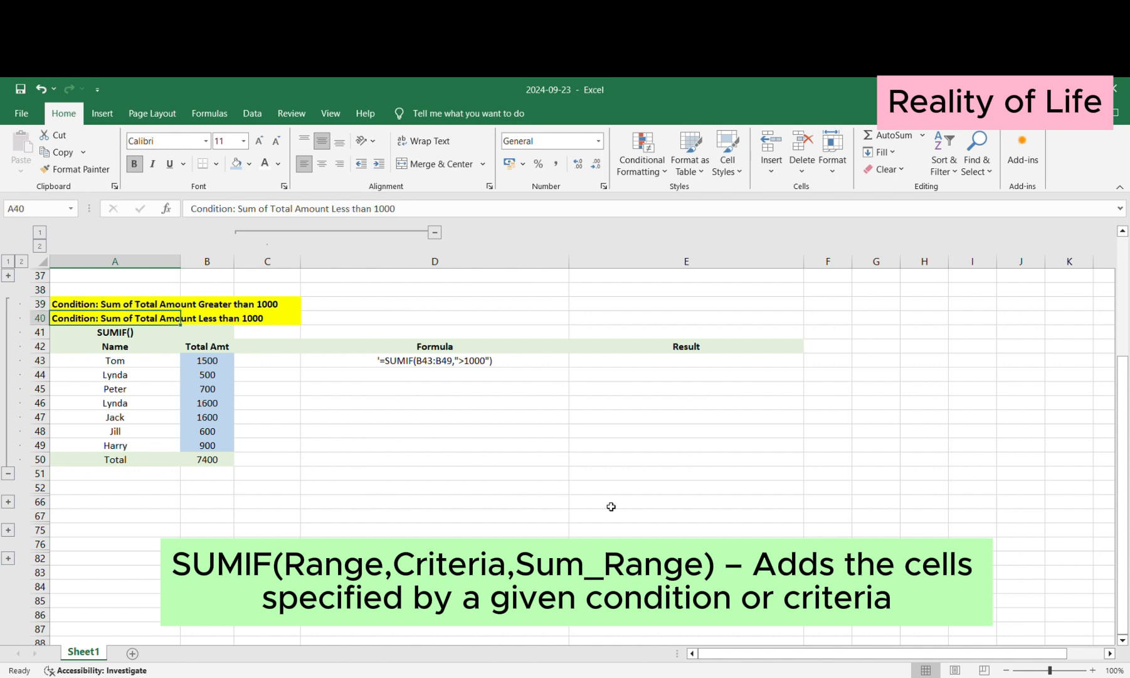
{"action": "left_click", "coordinate": [513, 364]}
Step: Reveal the text in E43 with a black font colour and turn it into the live formula =SUMIF(B43:B49,">1000")
{"action": "left_click", "coordinate": [676, 362]}
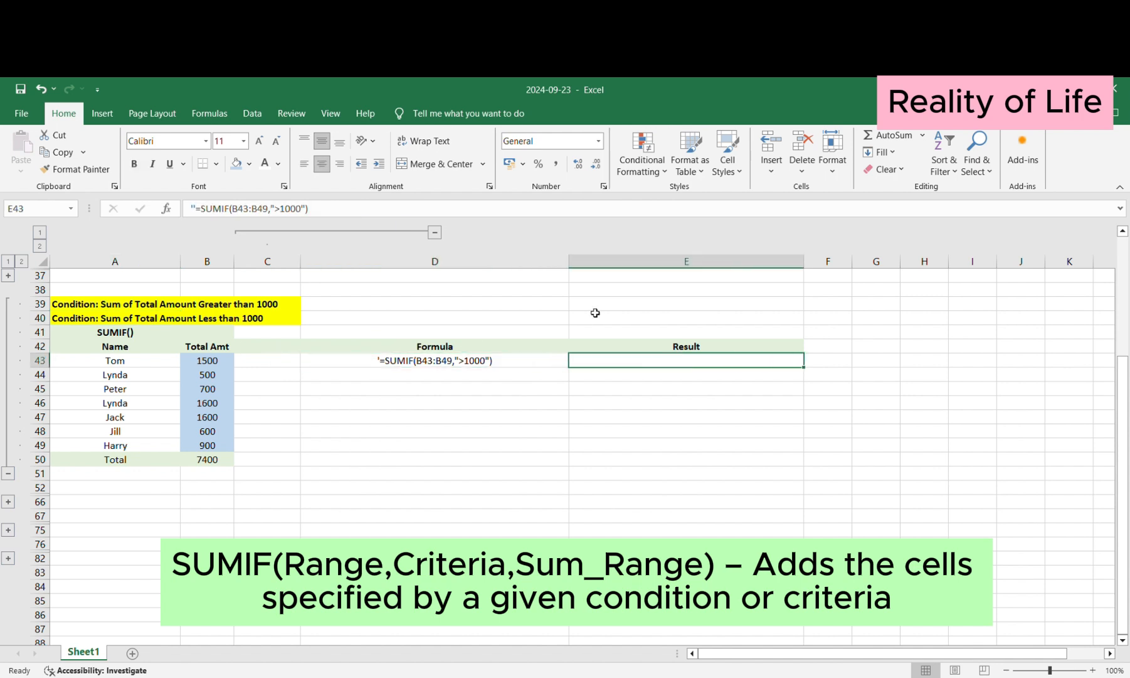
{"action": "left_click", "coordinate": [277, 164]}
{"action": "left_click", "coordinate": [267, 180]}
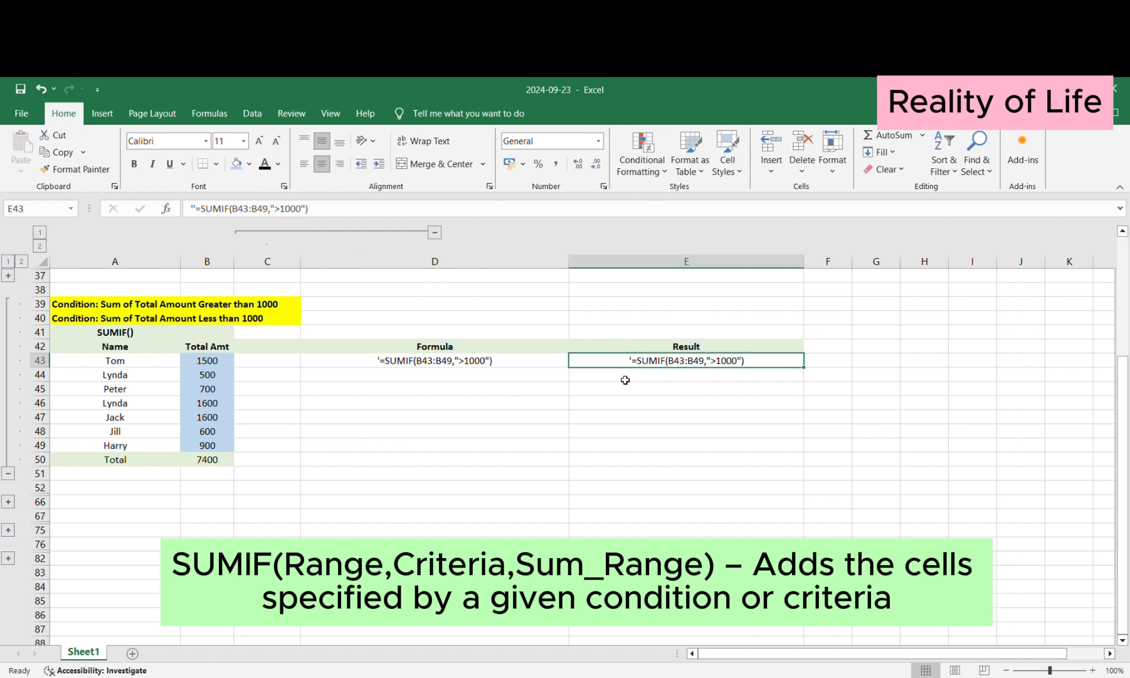
{"action": "double_click", "coordinate": [612, 364]}
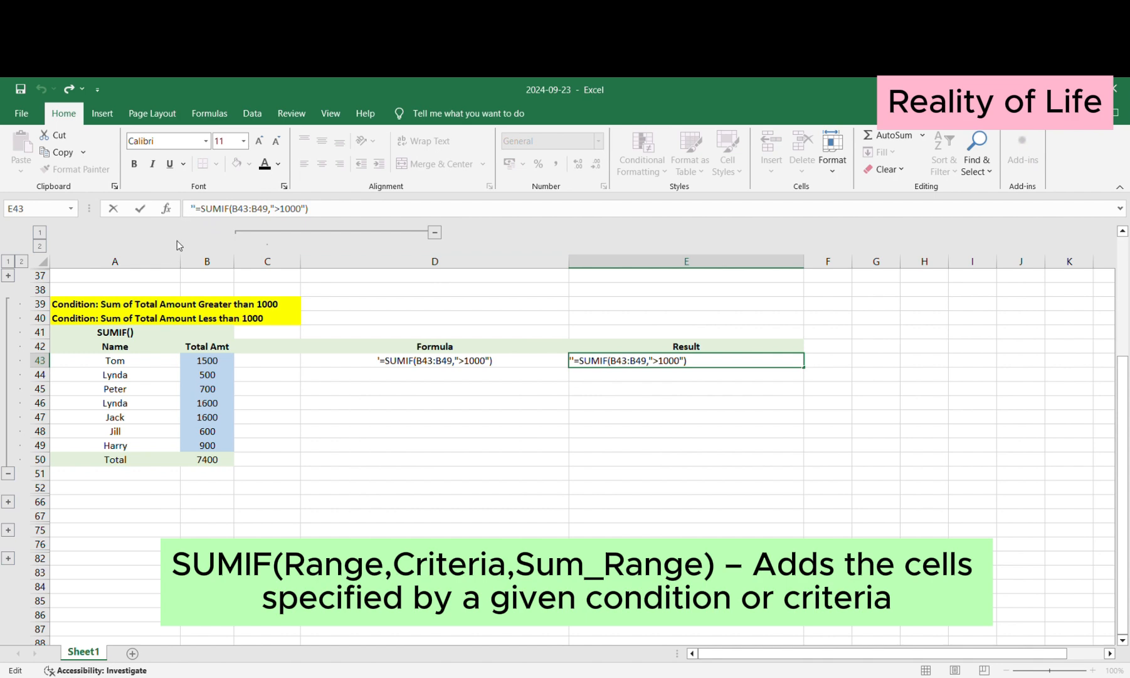
{"action": "key", "text": "Delete"}
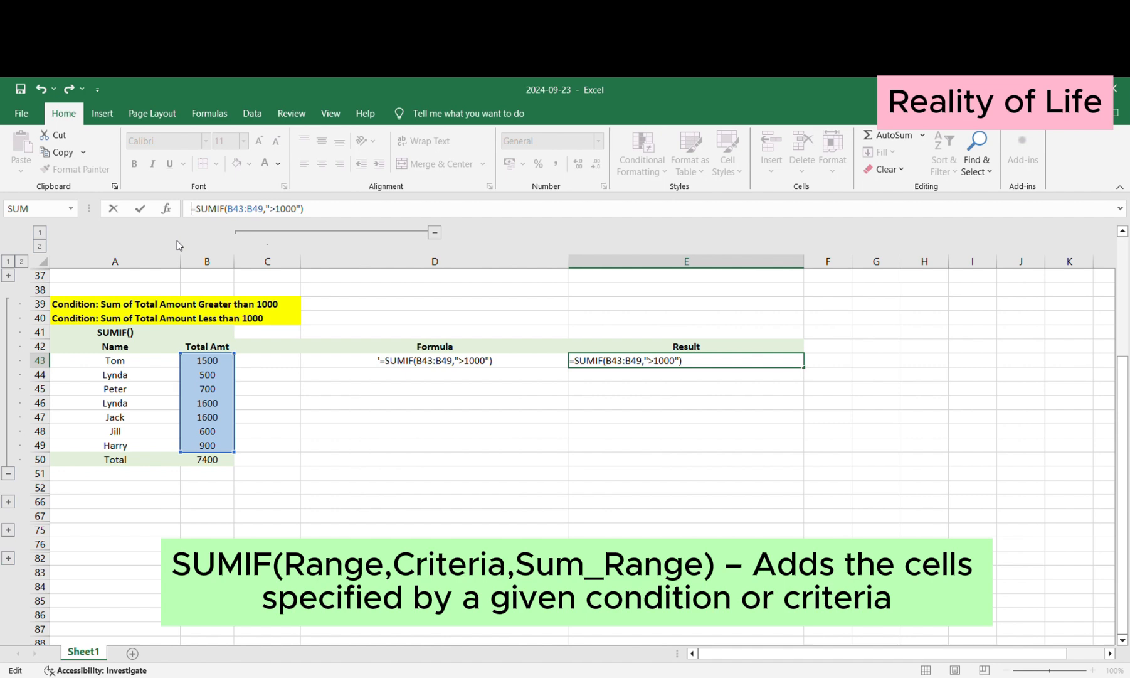
{"action": "key", "text": "Return"}
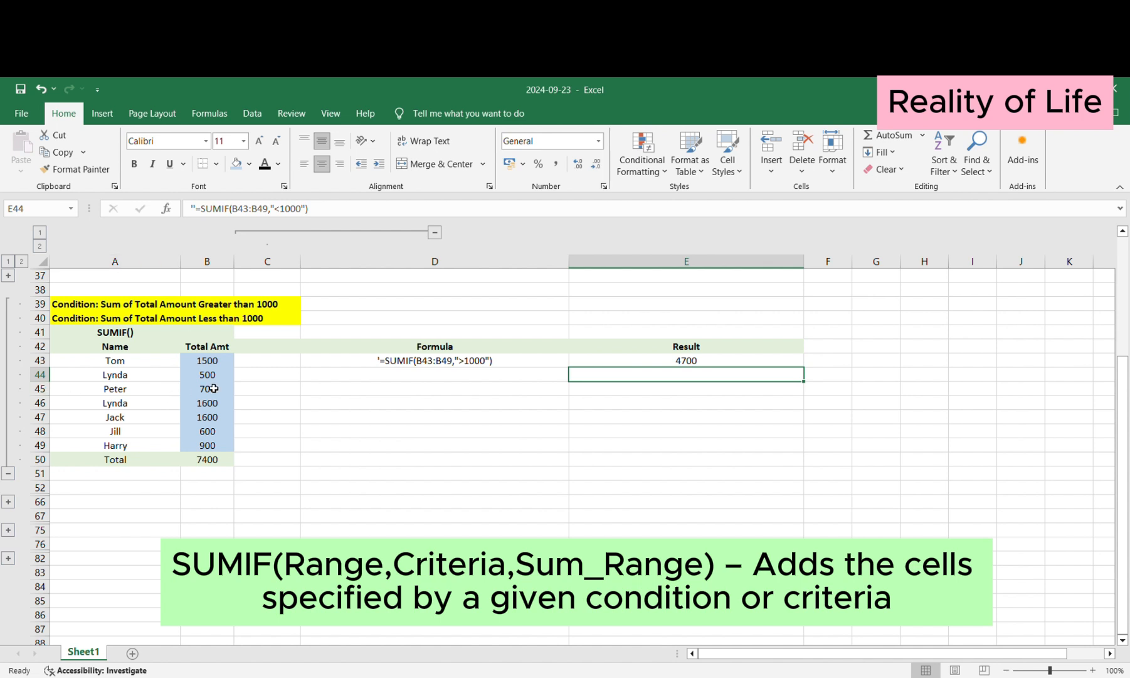
Step: Check the greater-than-1000 result by selecting the qualifying amounts B43, B46 and B47 together and reading their sum
{"action": "left_click_drag", "start_coordinate": [127, 357], "coordinate": [188, 367]}
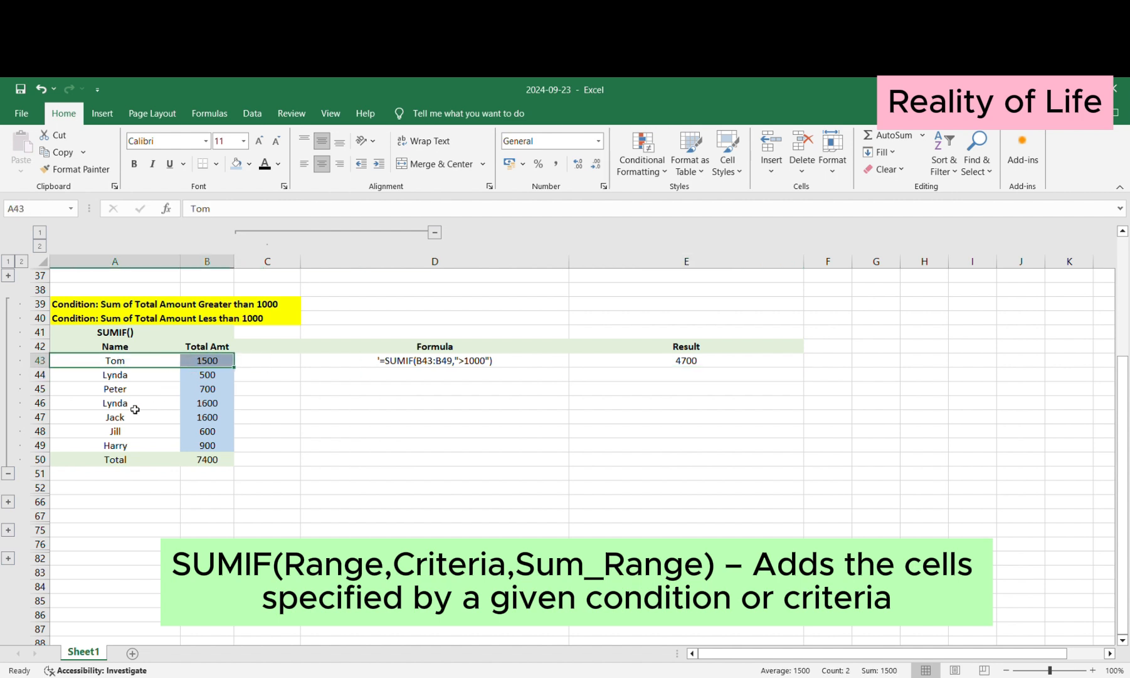
{"action": "left_click_drag", "start_coordinate": [121, 403], "coordinate": [201, 420]}
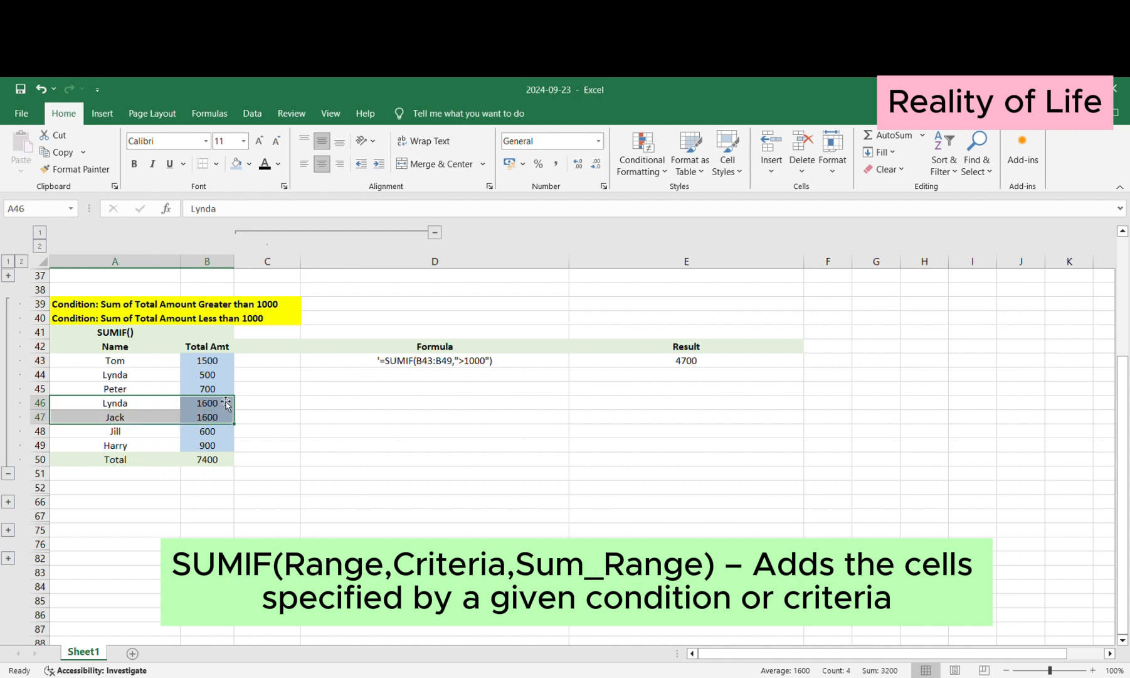
{"action": "left_click", "coordinate": [226, 365]}
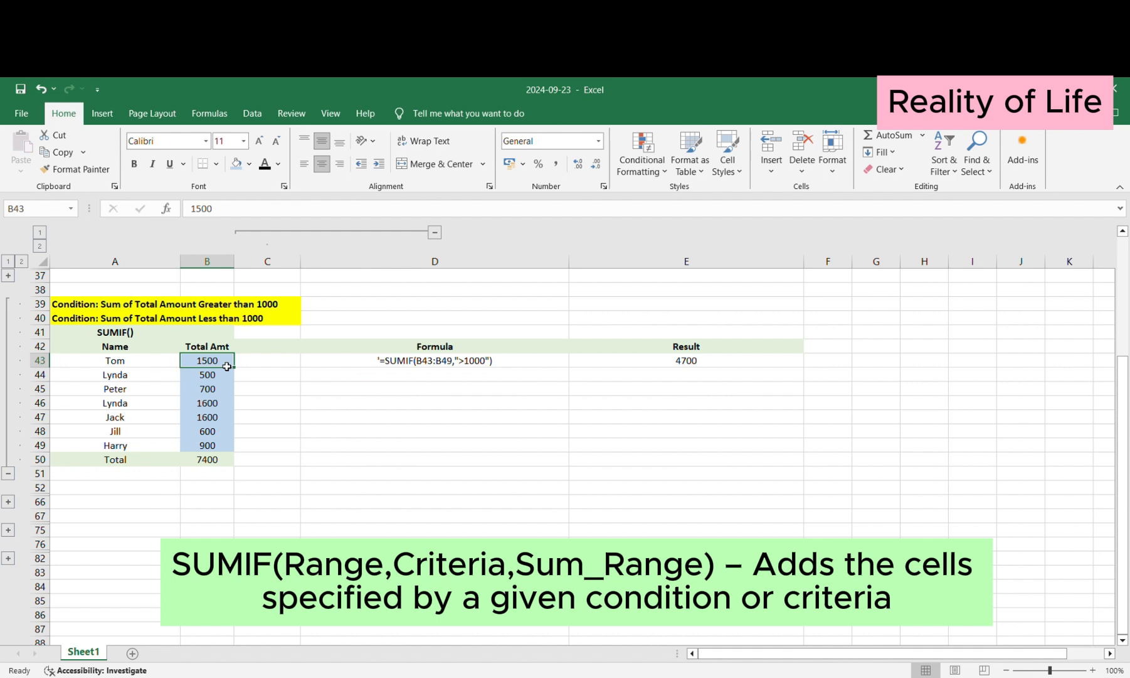
{"action": "left_click", "coordinate": [215, 405], "text": "ctrl"}
{"action": "left_click", "coordinate": [217, 421], "text": "ctrl"}
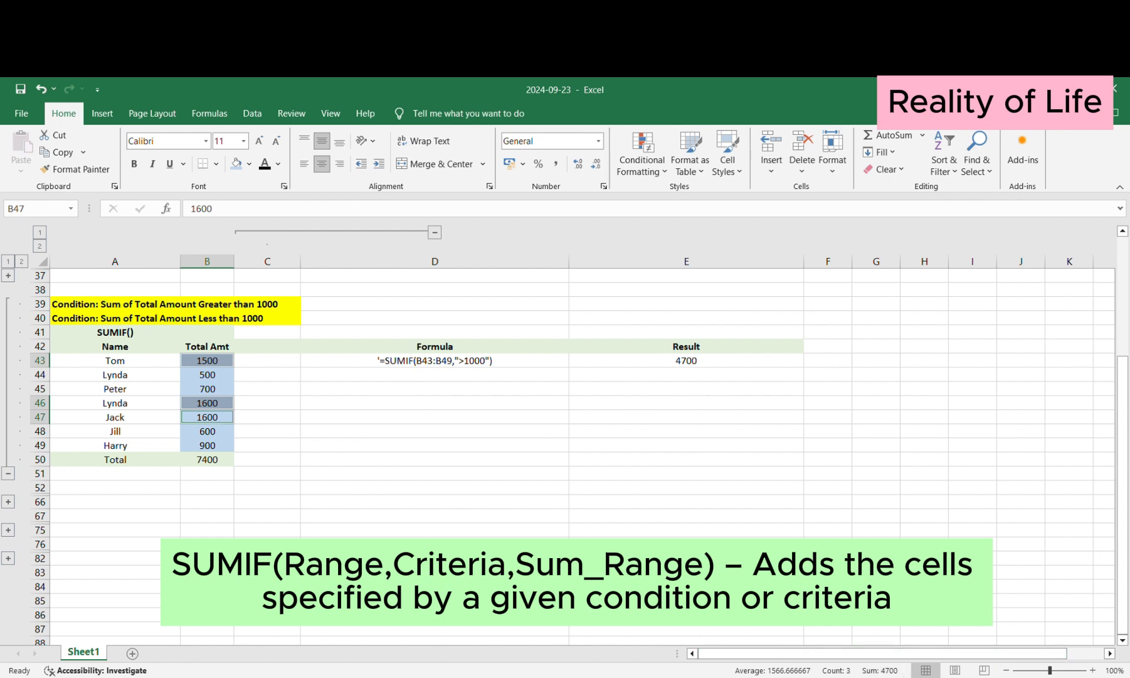
Step: Change the amount in B47 to 1200 and check the SUMIF result in E43
{"action": "left_click", "coordinate": [200, 423]}
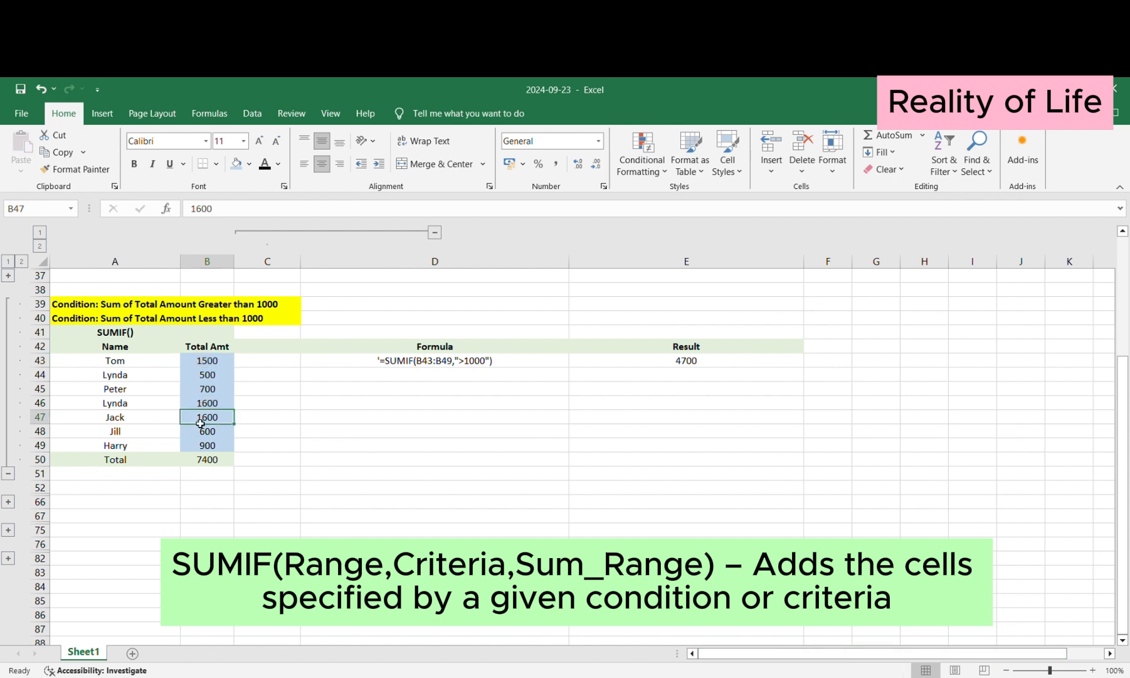
{"action": "type", "text": "1200"}
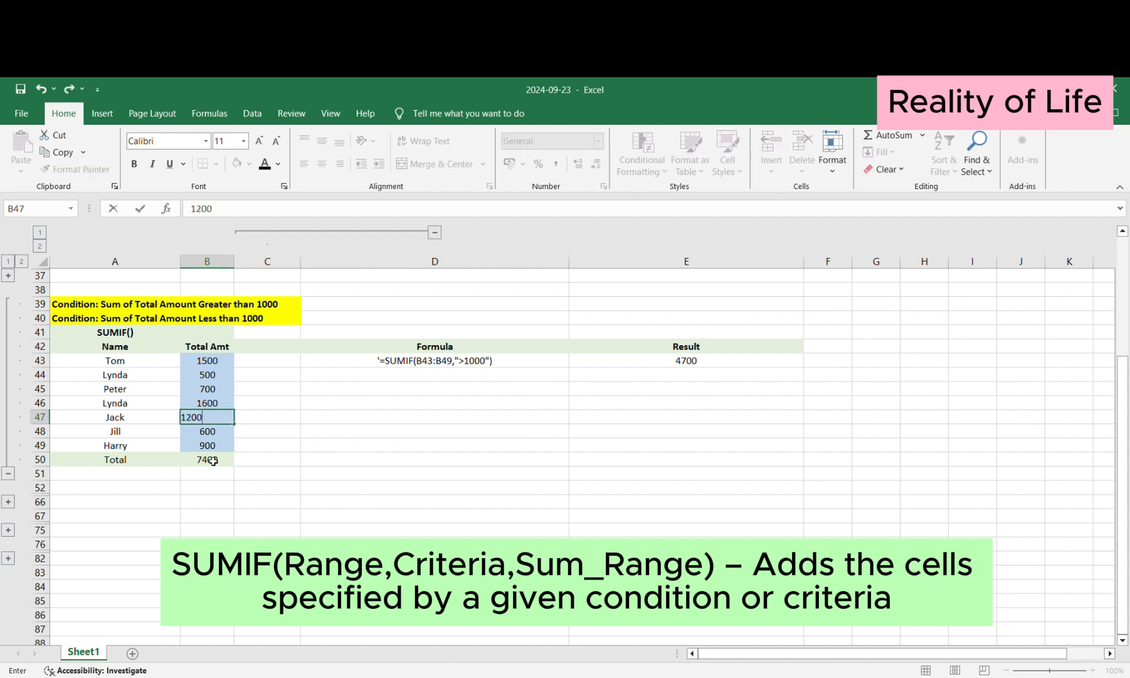
{"action": "key", "text": "Return"}
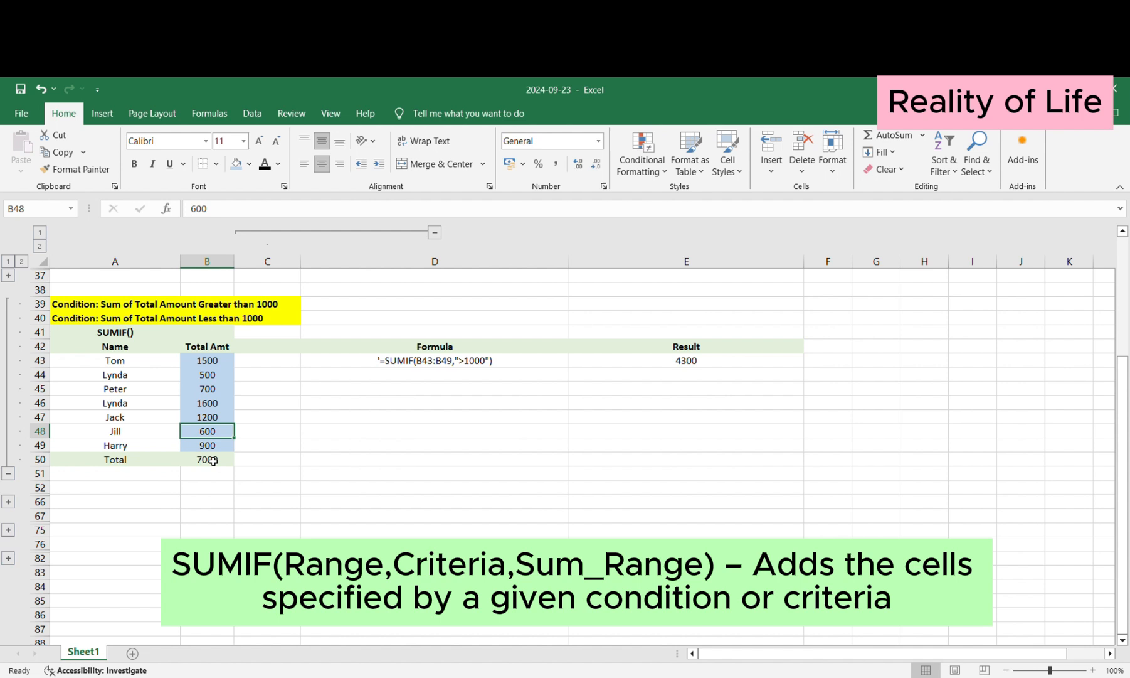
{"action": "left_click", "coordinate": [704, 362]}
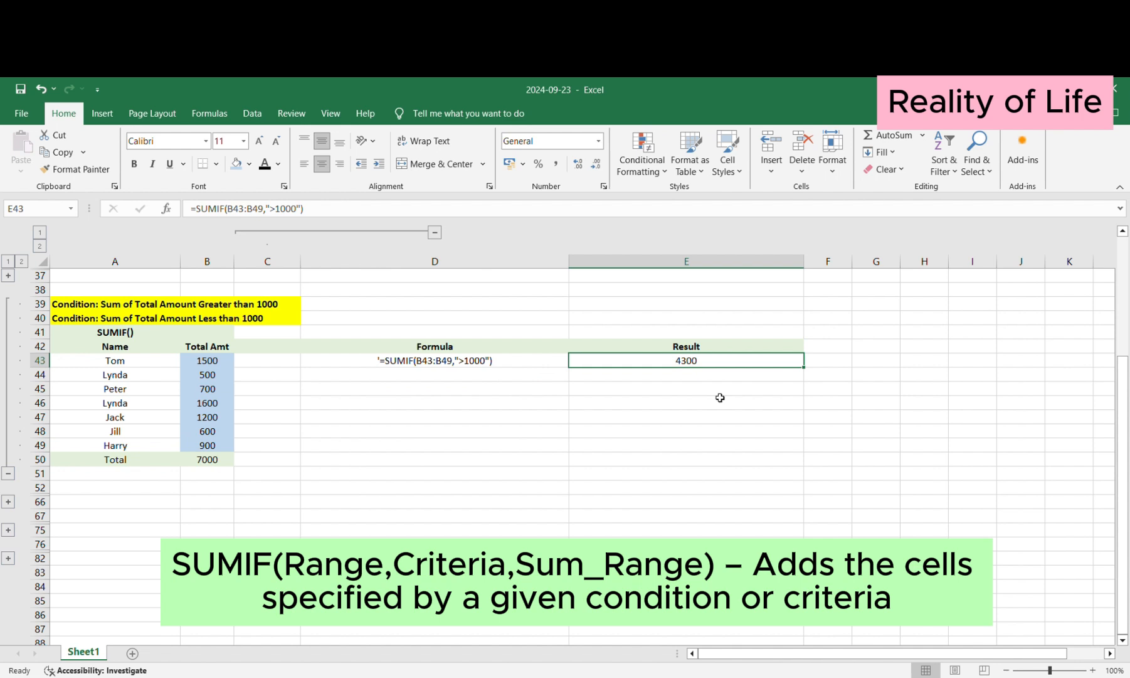
Step: Reveal the less-than-1000 formula text in D44 and E44, and make E44 the live formula =SUMIF(B43:B49,"<1000")
{"action": "left_click", "coordinate": [433, 379]}
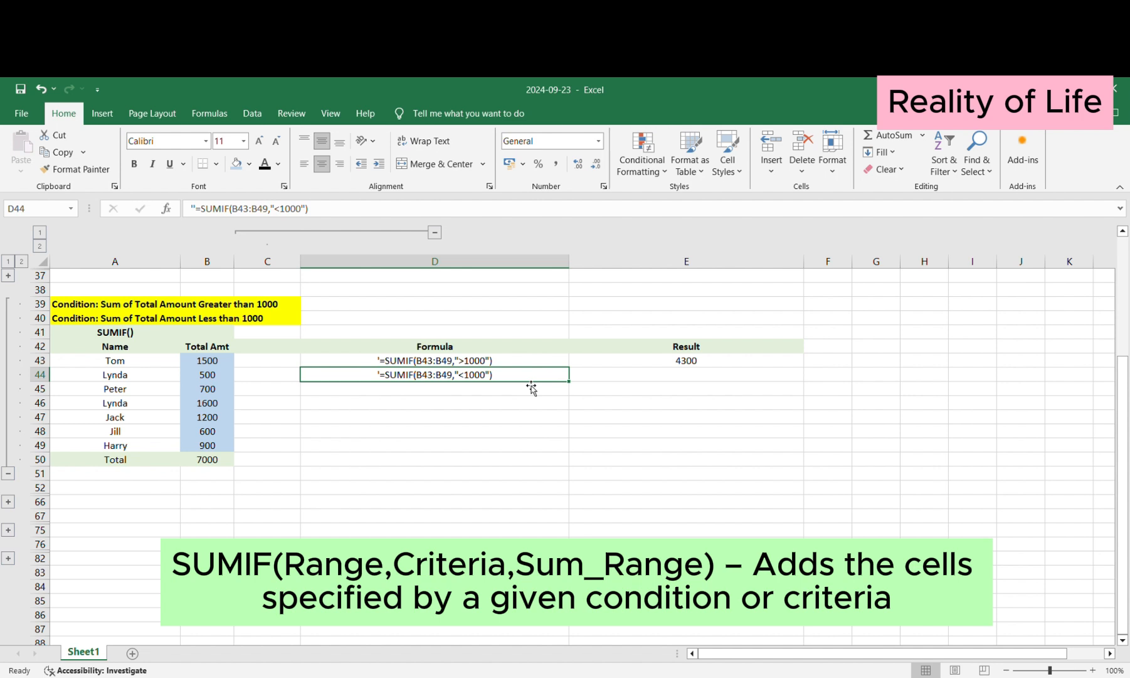
{"action": "left_click", "coordinate": [678, 376]}
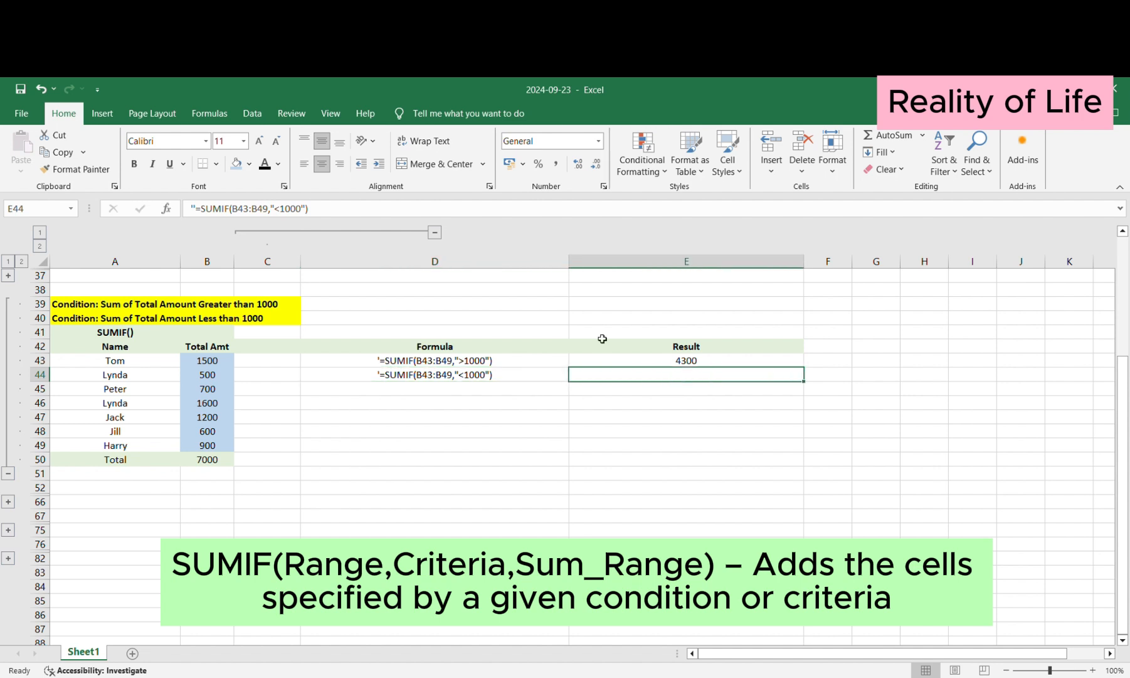
{"action": "type", "text": "'=SUMIF(B43:B49,\"<1000\")"}
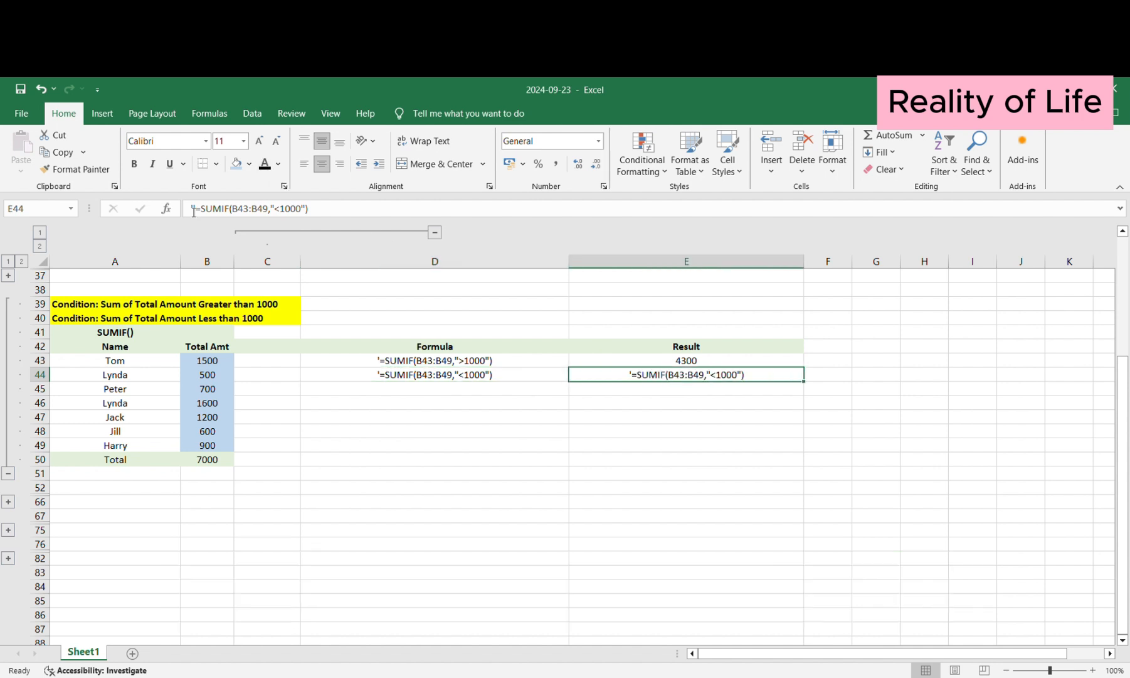
{"action": "left_click", "coordinate": [192, 208]}
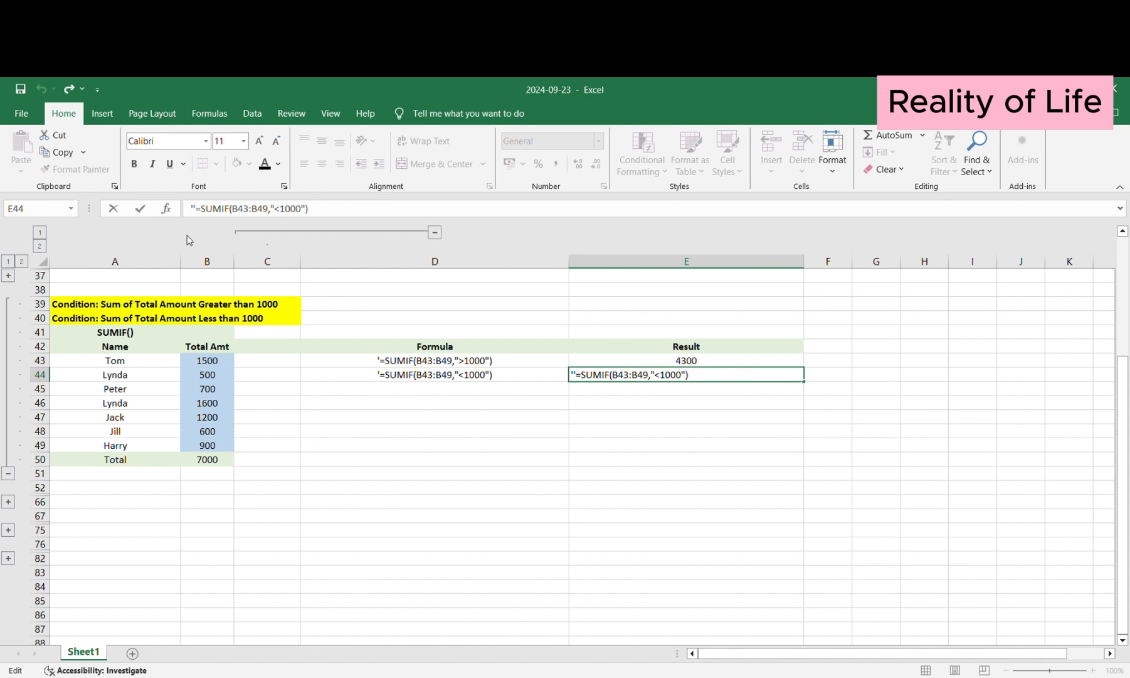
{"action": "key", "text": "Delete"}
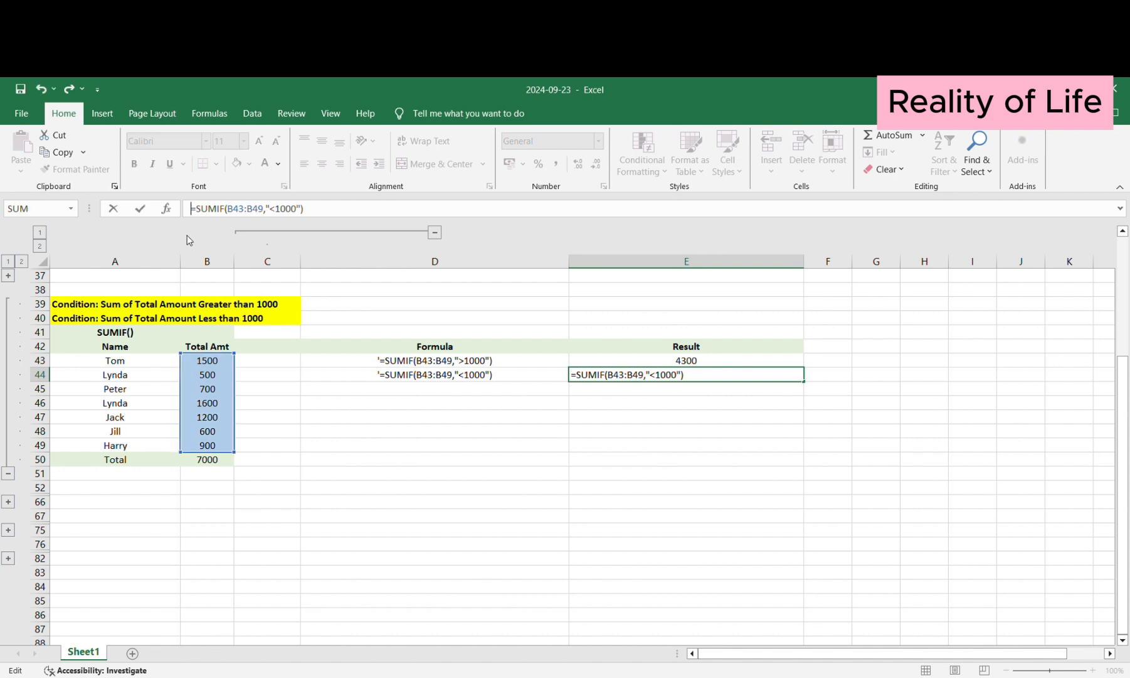
{"action": "key", "text": "Return"}
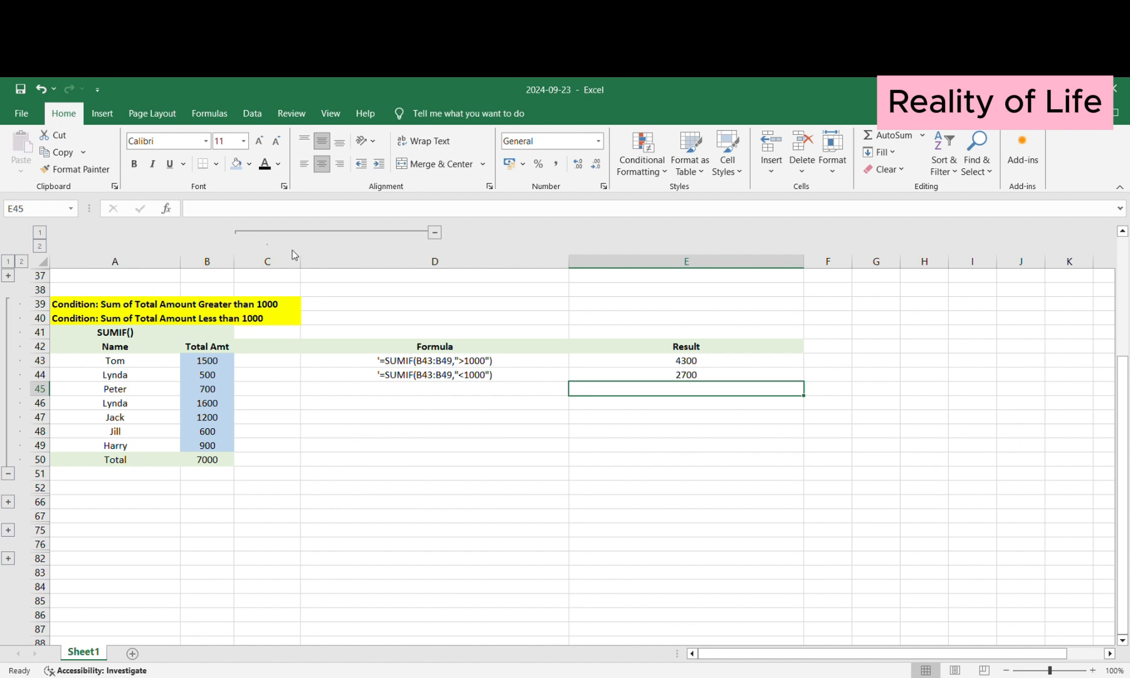
Step: Sum the amounts below 1000 in B44:B45 and B48:B49 by selection and compare them with E44 and the formula text in D44
{"action": "left_click", "coordinate": [208, 374]}
{"action": "left_click_drag", "start_coordinate": [208, 375], "coordinate": [208, 389]}
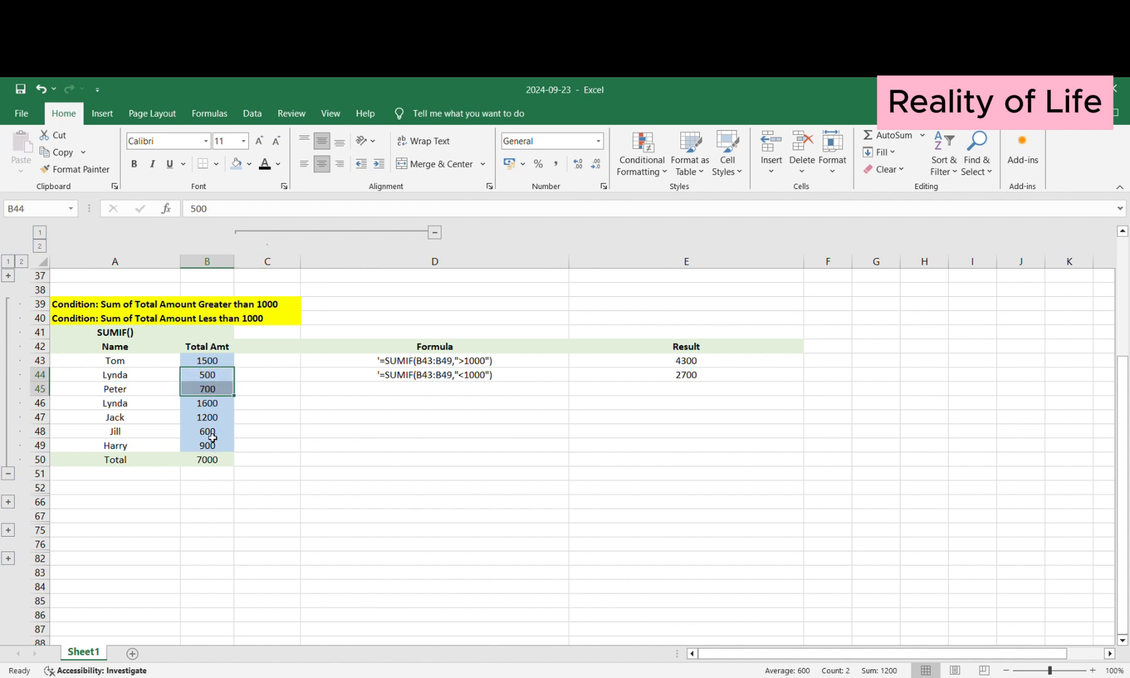
{"action": "left_click_drag", "start_coordinate": [212, 431], "coordinate": [212, 446], "text": "ctrl"}
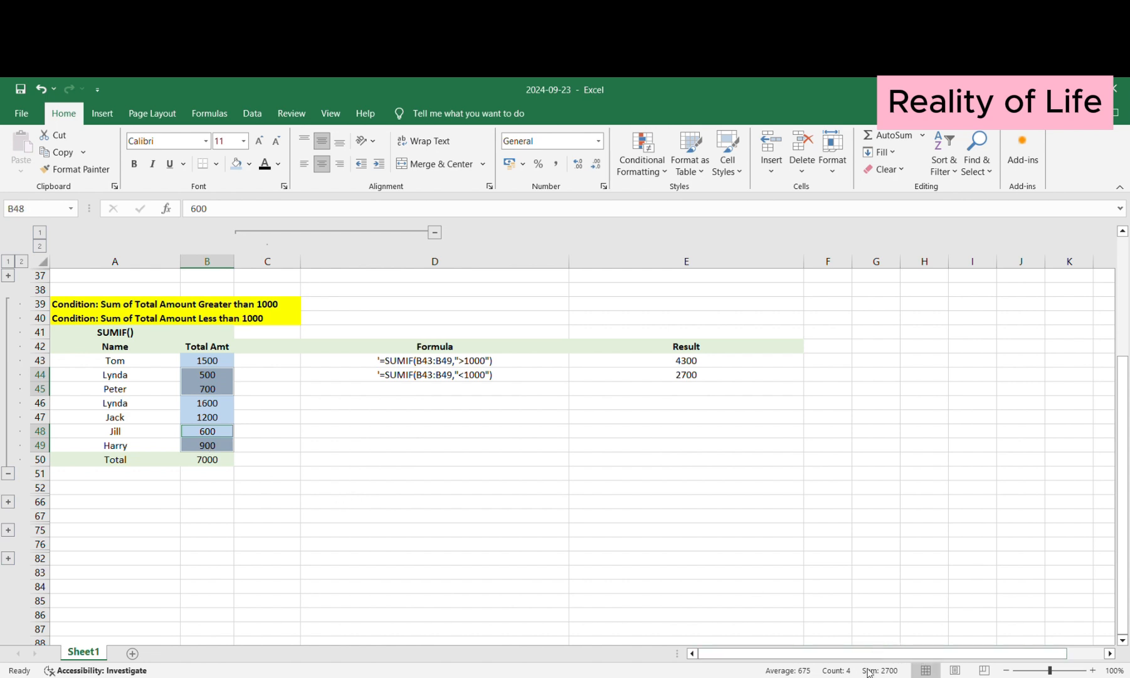
{"action": "left_click", "coordinate": [697, 379]}
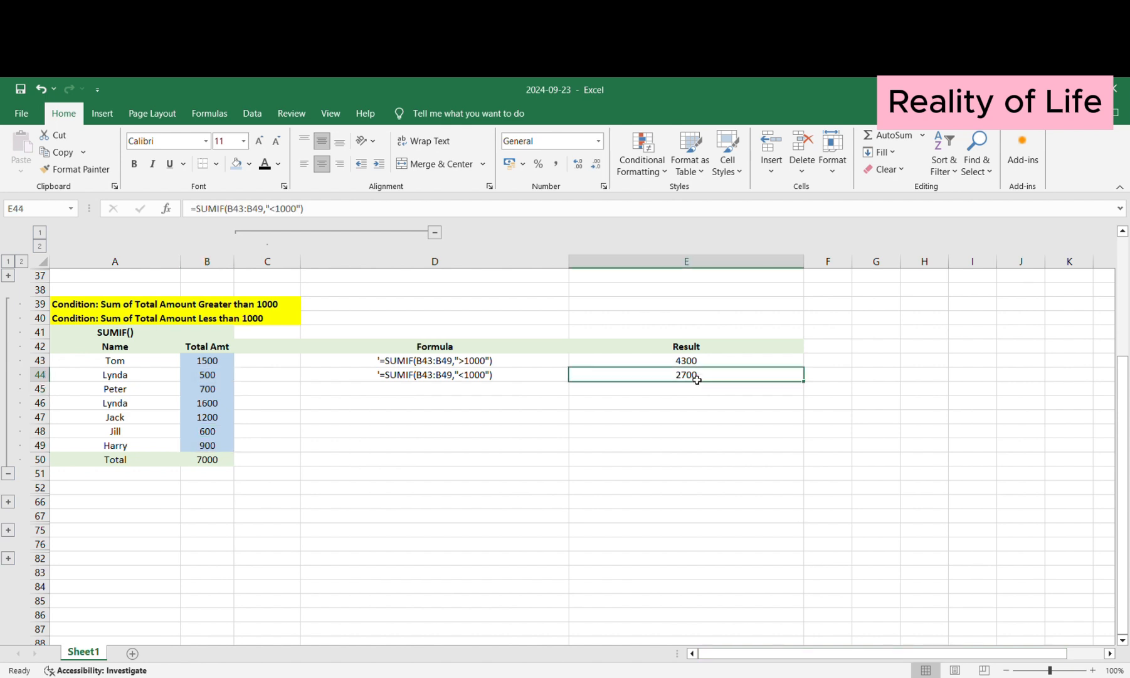
{"action": "left_click", "coordinate": [448, 376]}
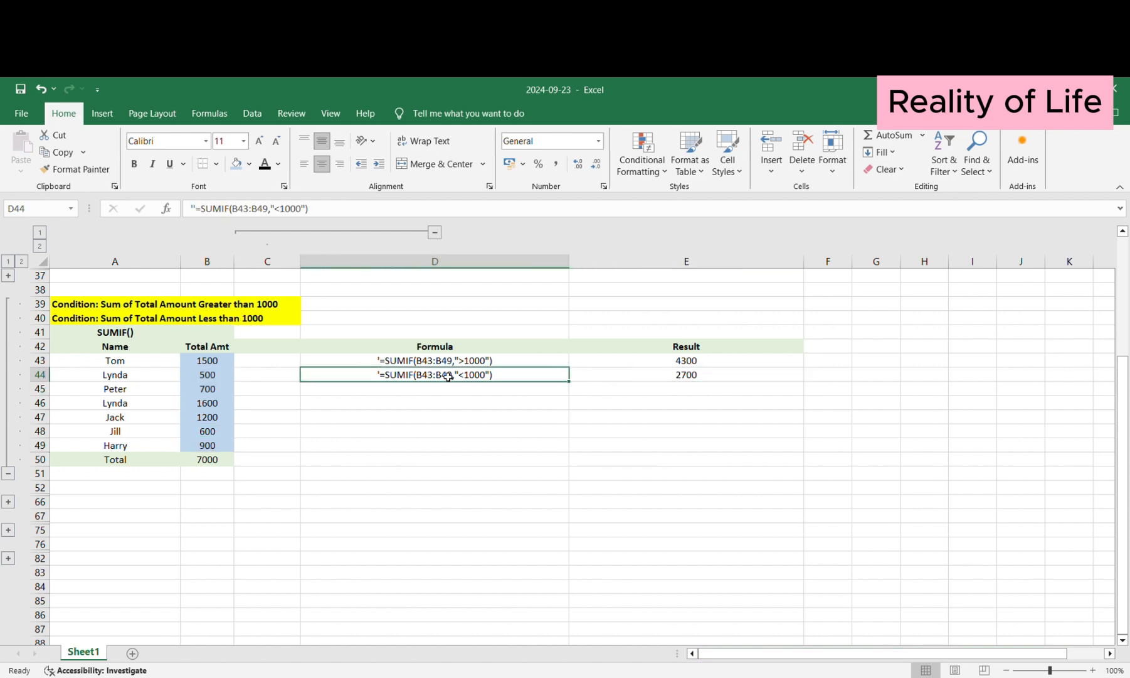
Step: Reveal D46's SUMIF formula text, which matches a name in A43:A49 and sums B43:B49, with a black font colour and review its arguments
{"action": "left_click", "coordinate": [440, 409]}
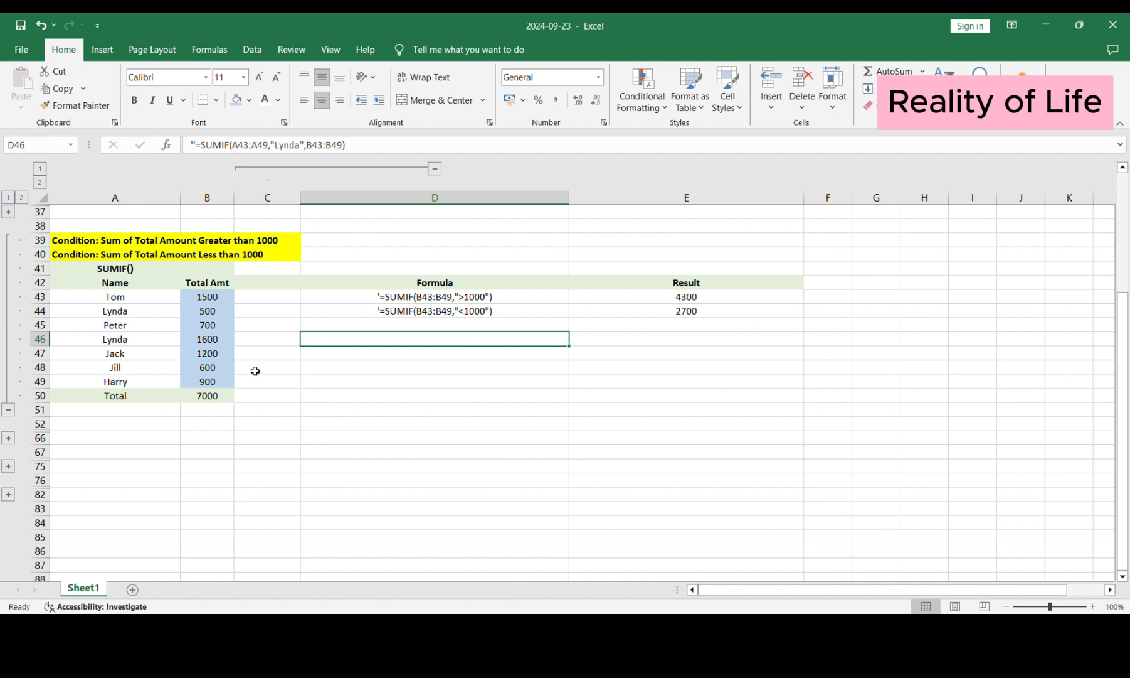
{"action": "left_click_drag", "start_coordinate": [134, 303], "coordinate": [119, 377]}
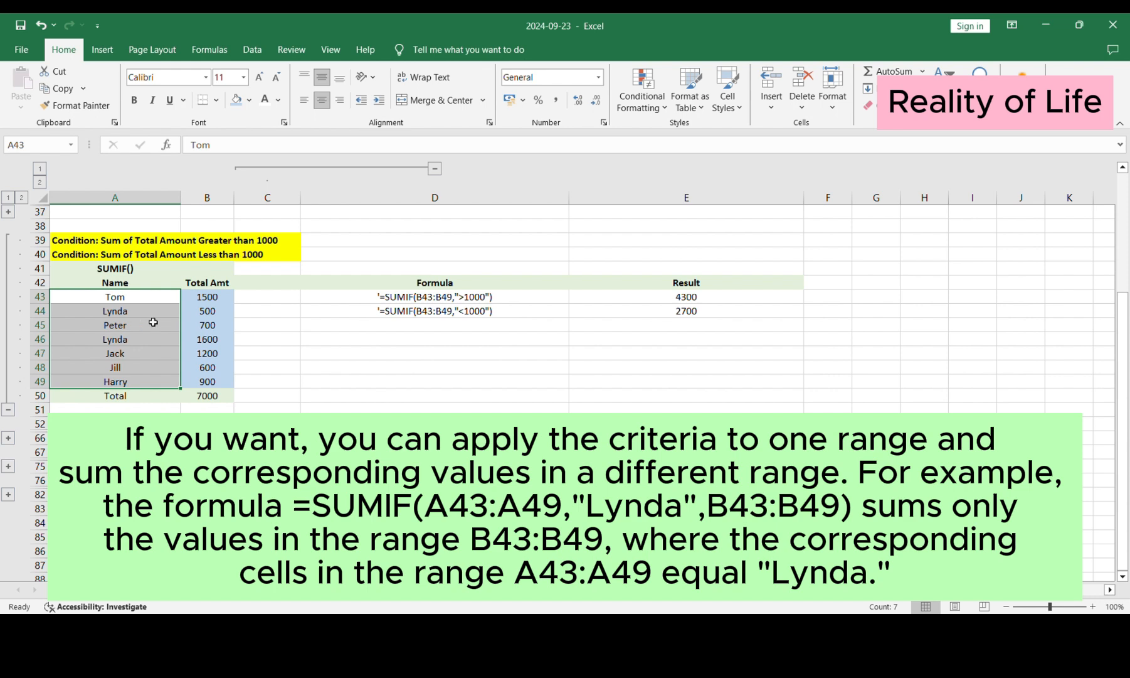
{"action": "left_click", "coordinate": [420, 339]}
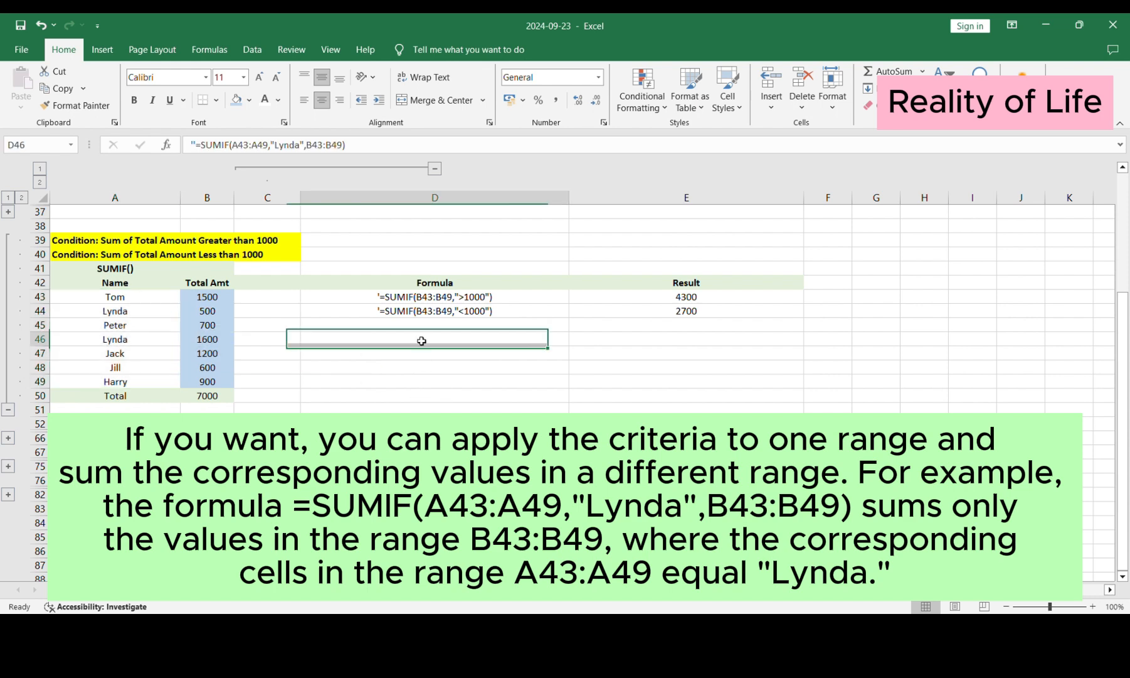
{"action": "left_click", "coordinate": [266, 101]}
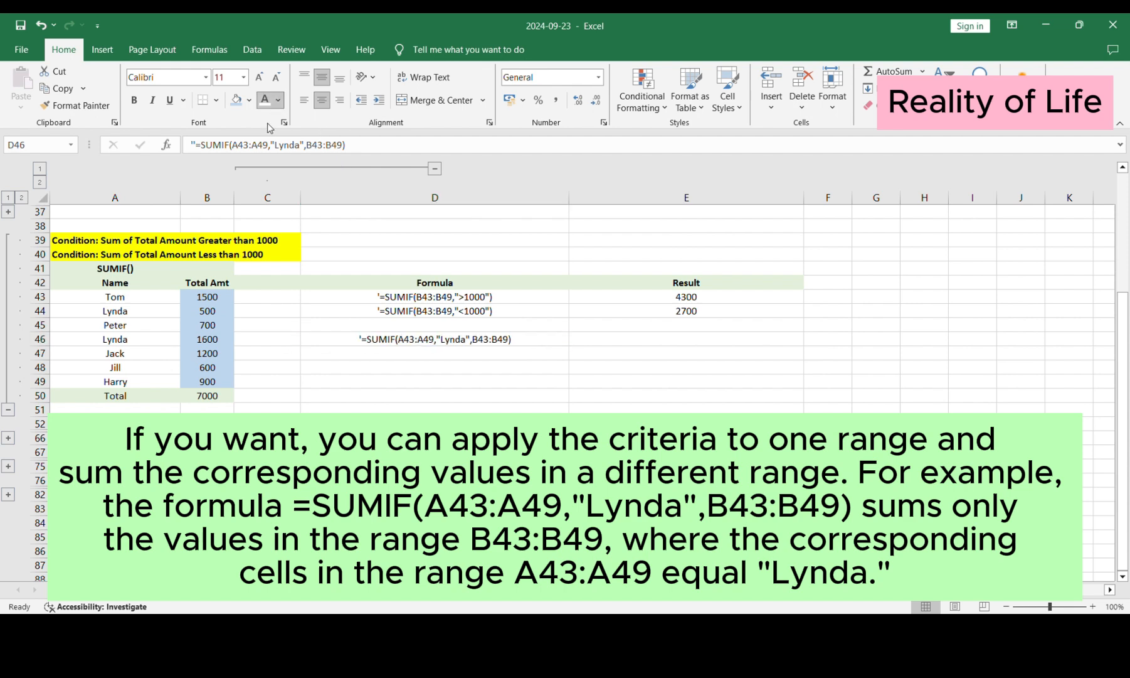
{"action": "key", "text": "Up"}
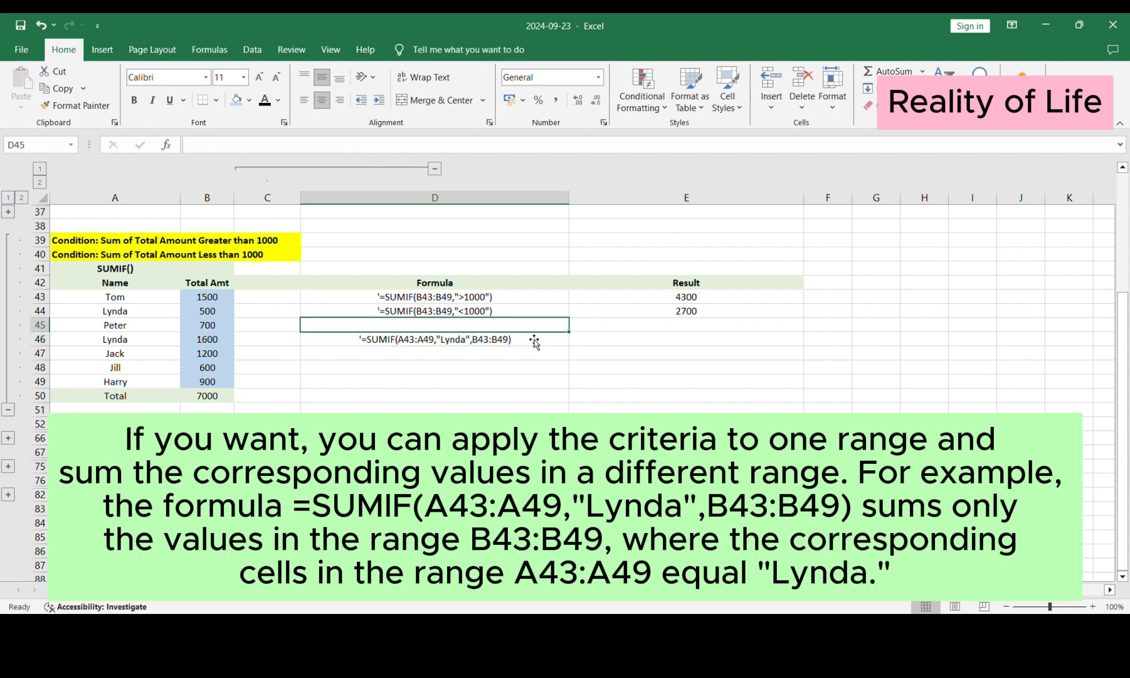
{"action": "double_click", "coordinate": [534, 340]}
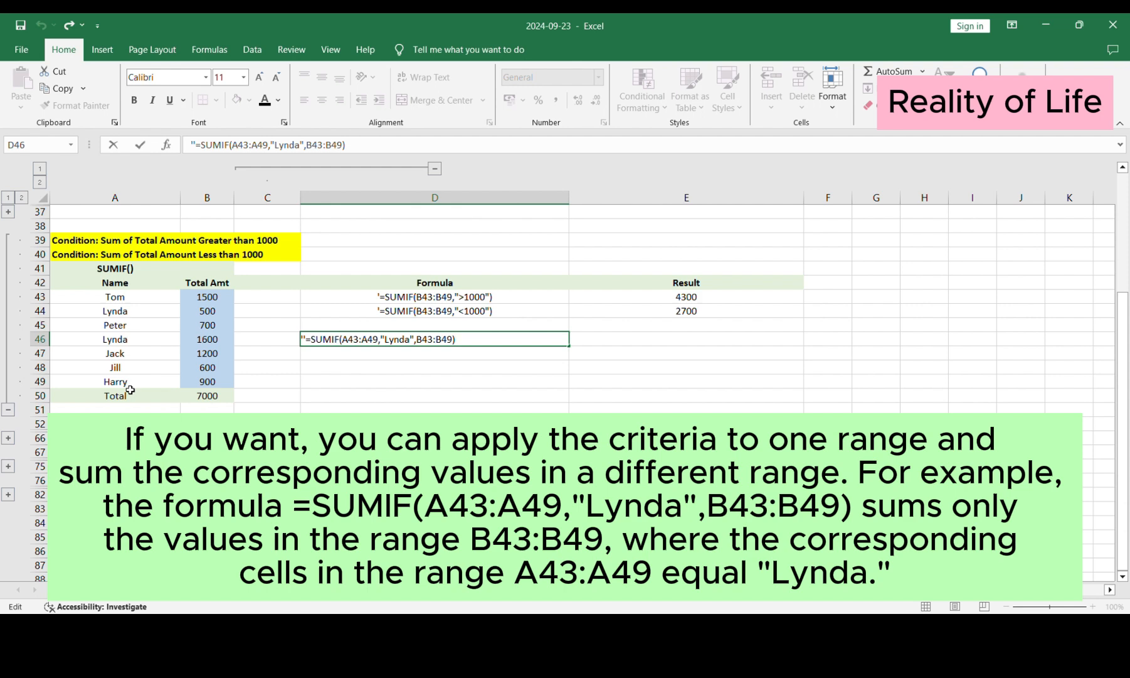
{"action": "key", "text": "Return"}
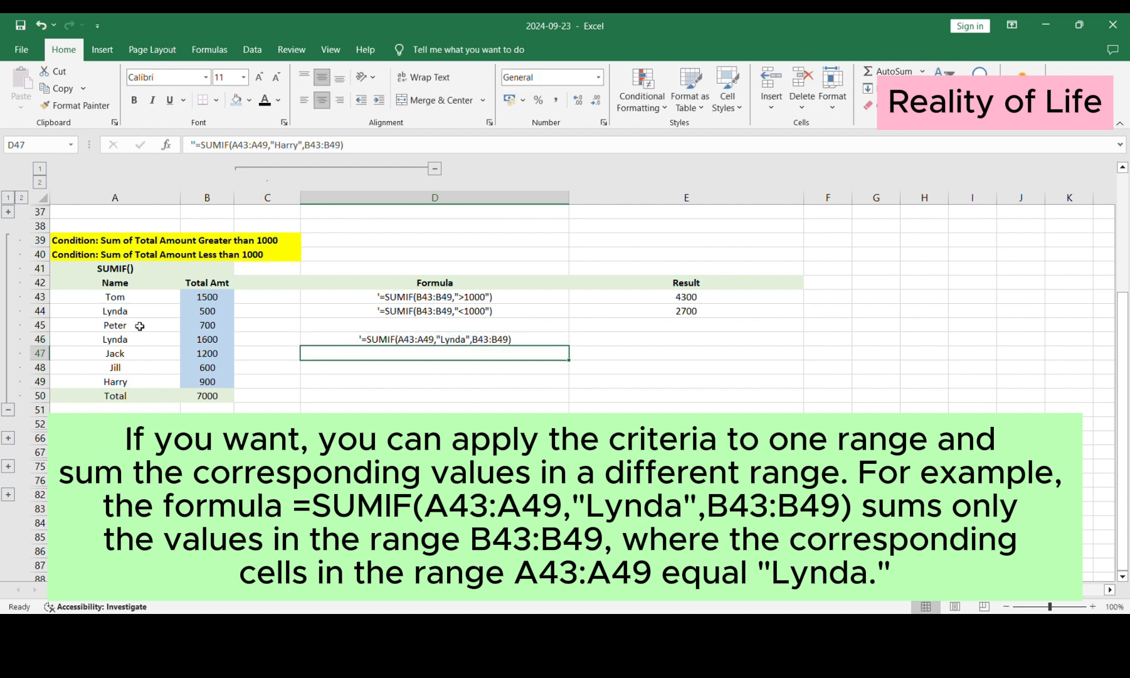
Step: Shade the names in A43:A49 with a bright blue fill and compare the formula text in D46 with the Total Amt column
{"action": "left_click_drag", "start_coordinate": [139, 297], "coordinate": [130, 384]}
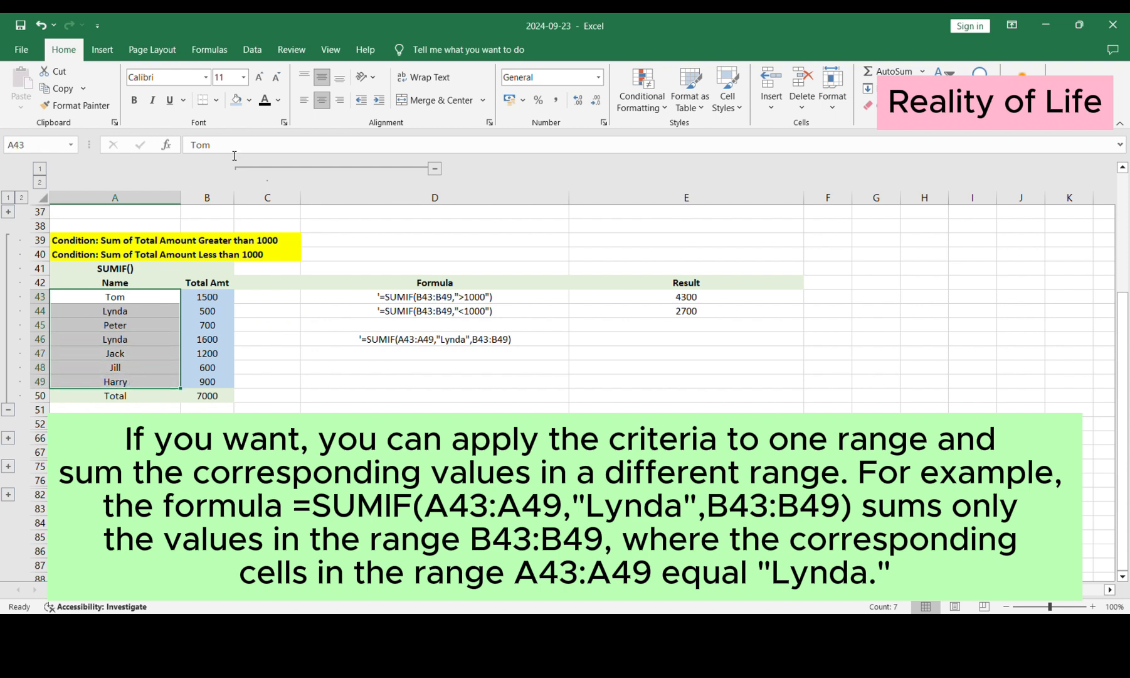
{"action": "left_click", "coordinate": [238, 99]}
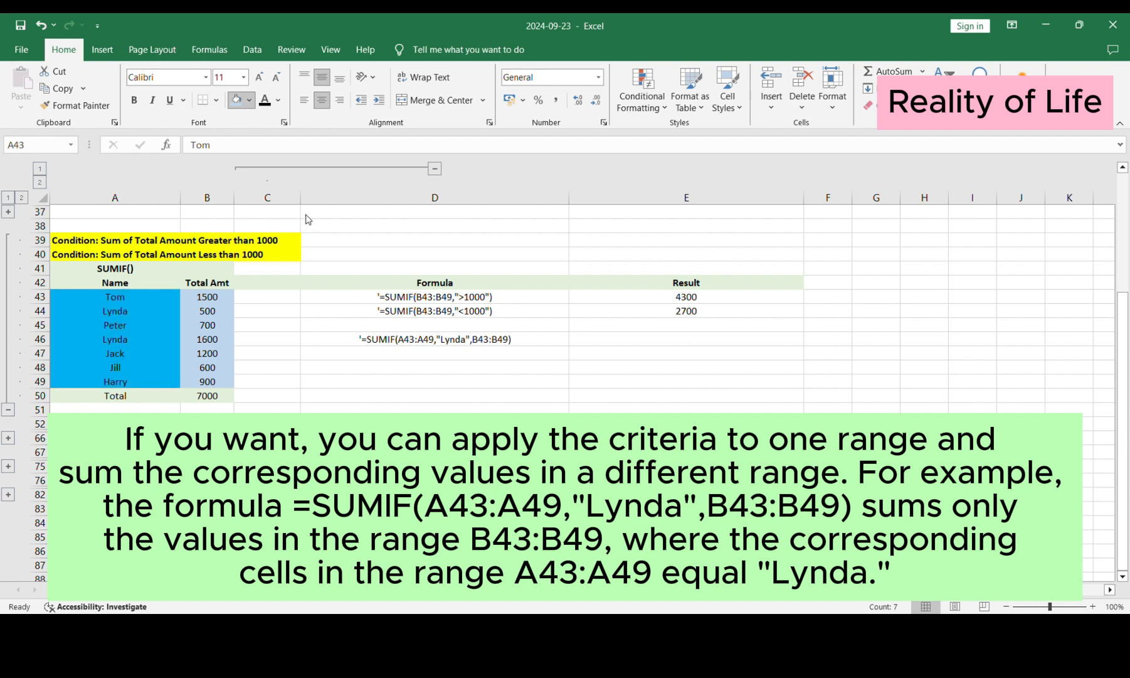
{"action": "left_click", "coordinate": [308, 219]}
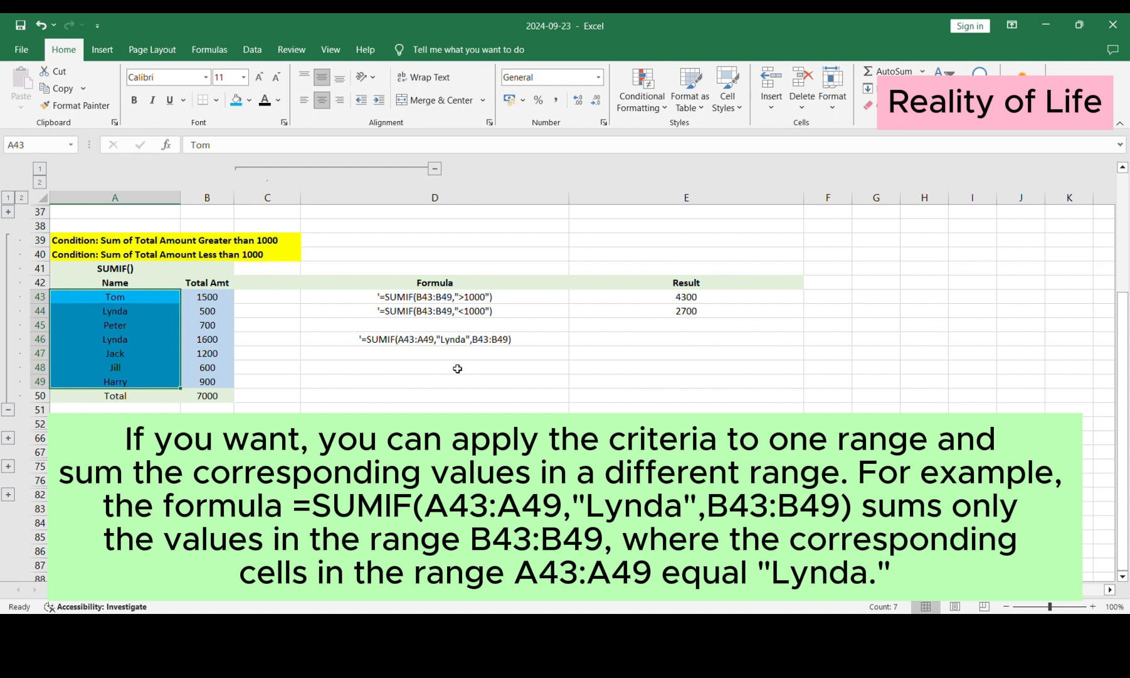
{"action": "left_click", "coordinate": [457, 342]}
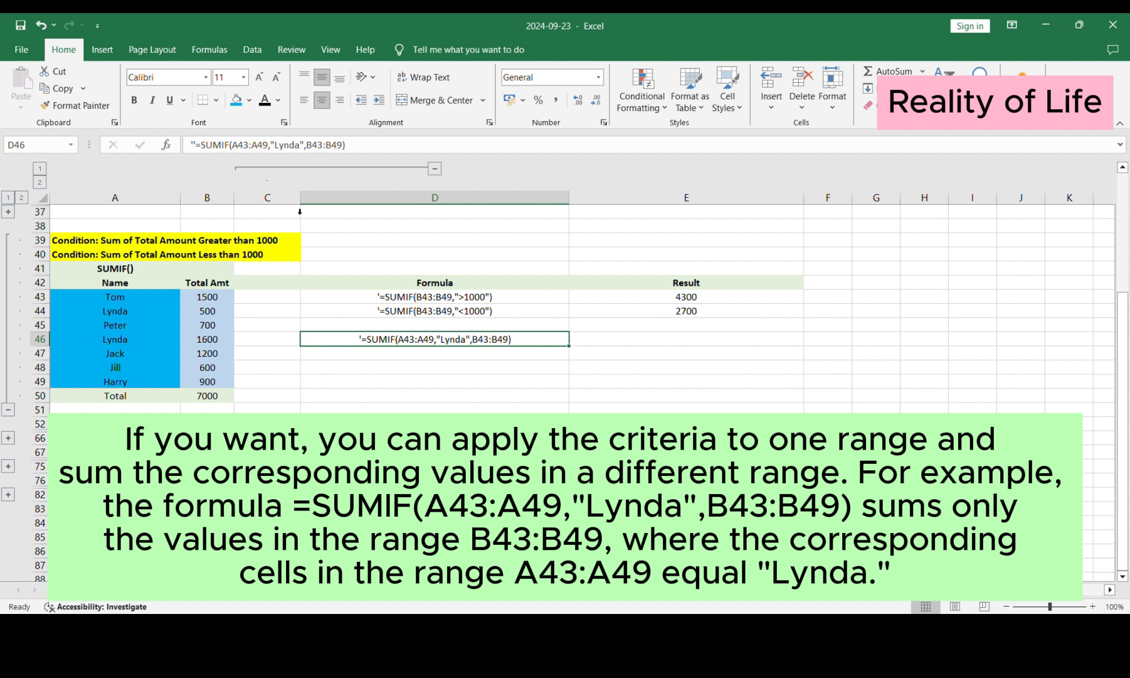
{"action": "left_click", "coordinate": [217, 298]}
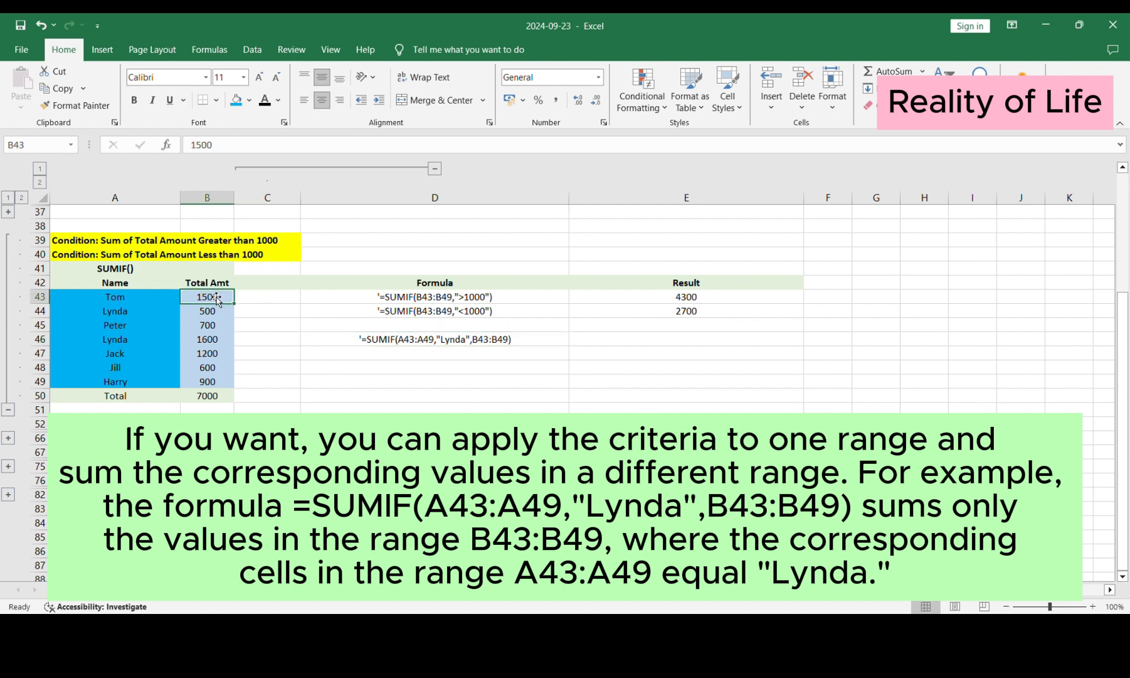
Step: Reveal the SUMIF formula text in E46 with a black font and make it a live formula summing B43:B49 for the name used in D46
{"action": "mouse_move", "coordinate": [217, 298]}
{"action": "left_mouse_down"}
{"action": "mouse_move", "coordinate": [200, 369]}
{"action": "mouse_move", "coordinate": [210, 299]}
{"action": "left_mouse_up"}
{"action": "left_click", "coordinate": [430, 395]}
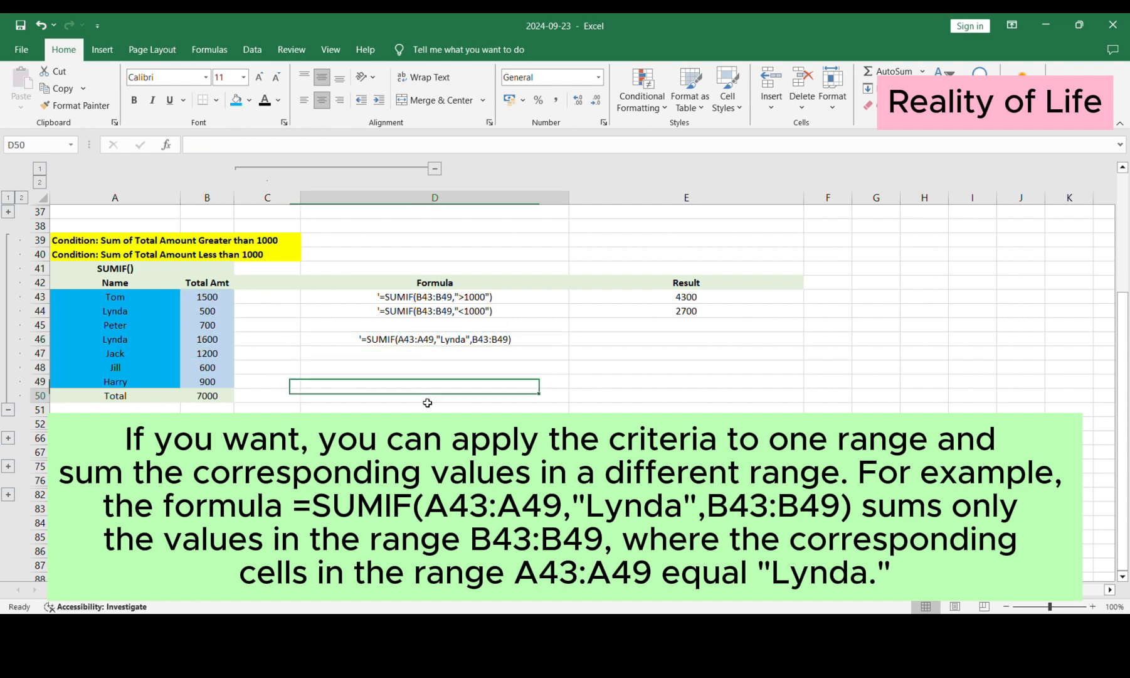
{"action": "left_click", "coordinate": [635, 341]}
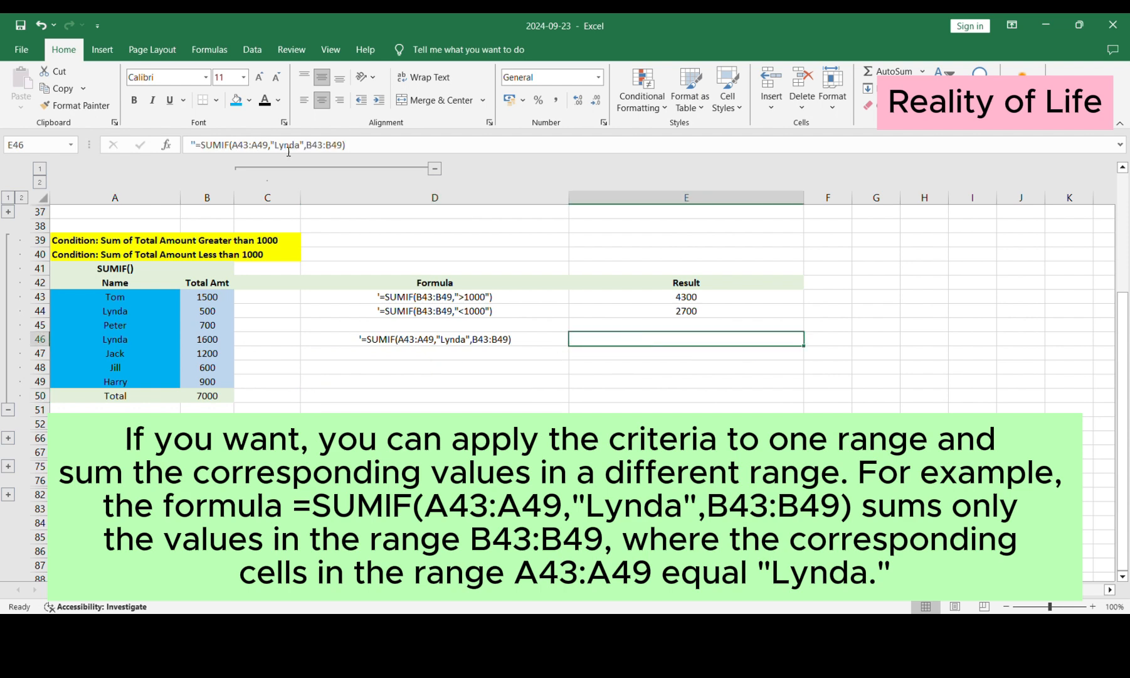
{"action": "left_click", "coordinate": [264, 100]}
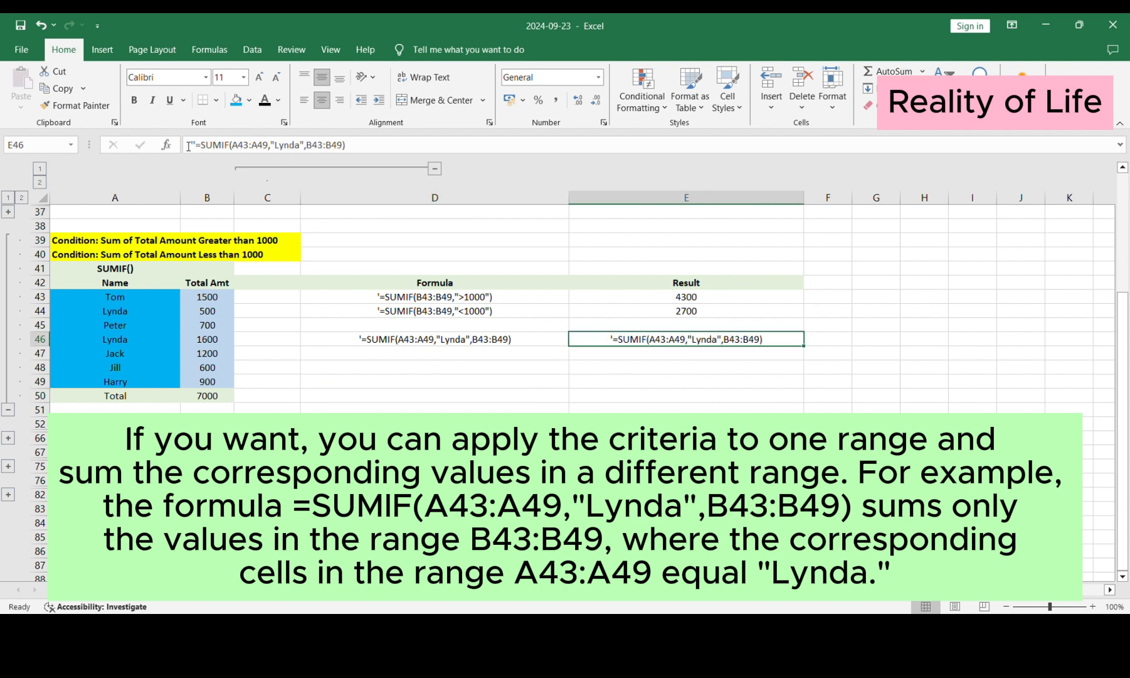
{"action": "key", "text": "F2"}
{"action": "key", "text": "Delete"}
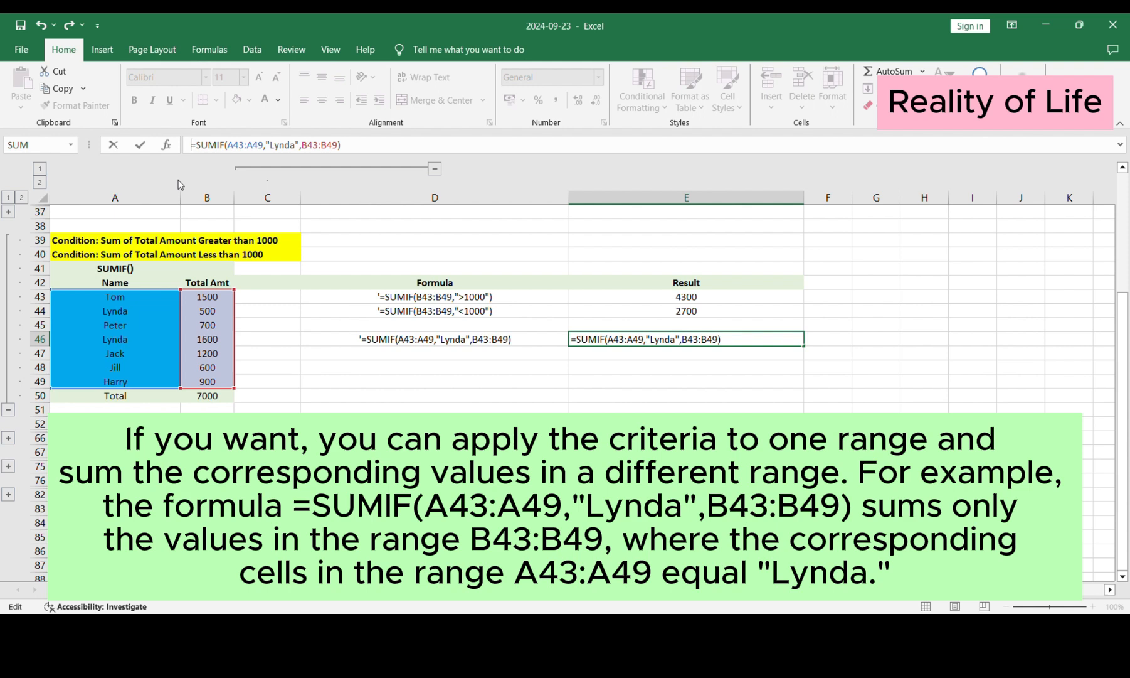
{"action": "key", "text": "Return"}
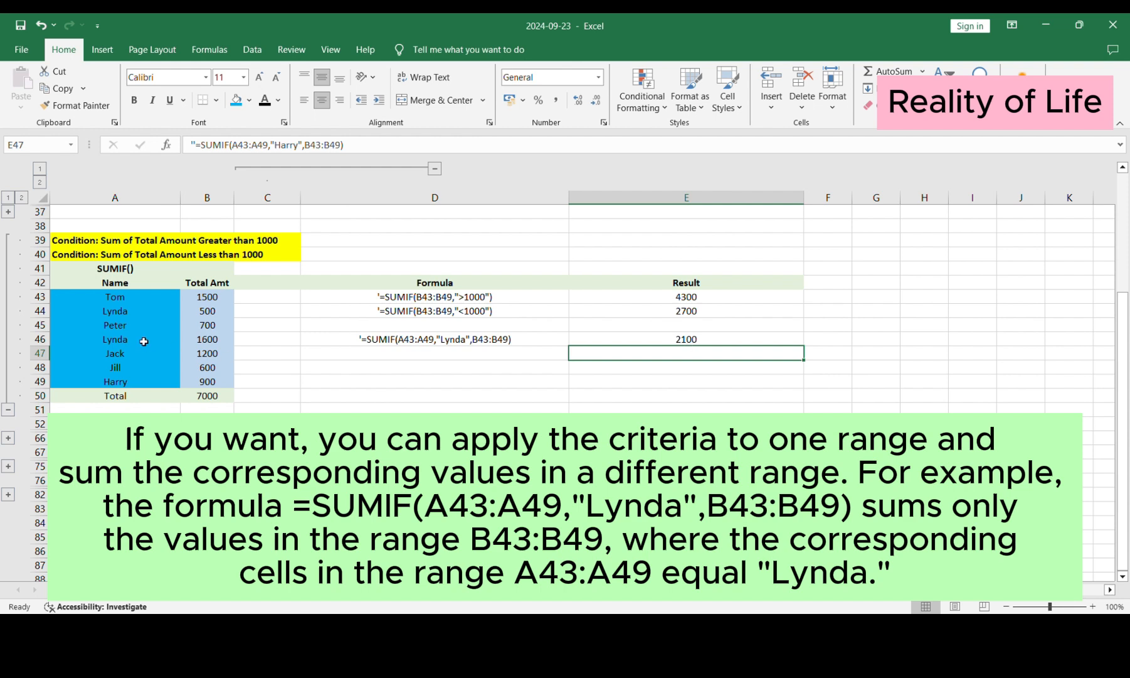
Step: Compare the names and amounts in A44:B44 and A46:B46 with the SUMIF result in E46
{"action": "left_click_drag", "start_coordinate": [111, 314], "coordinate": [224, 316]}
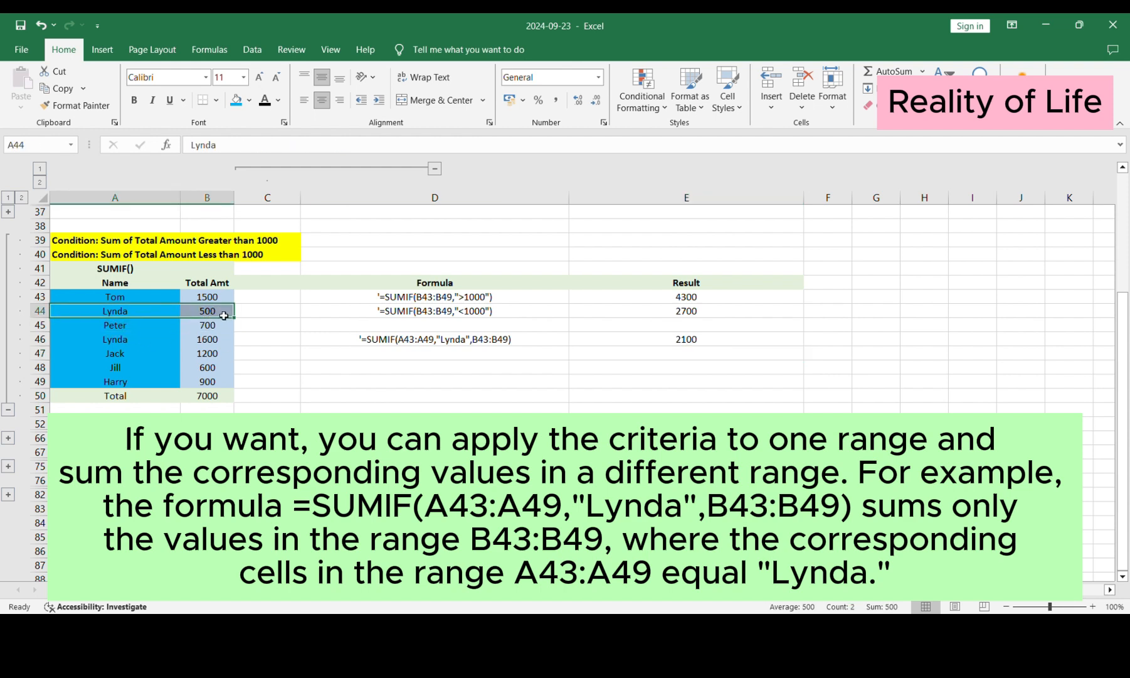
{"action": "left_click_drag", "start_coordinate": [123, 342], "coordinate": [207, 341]}
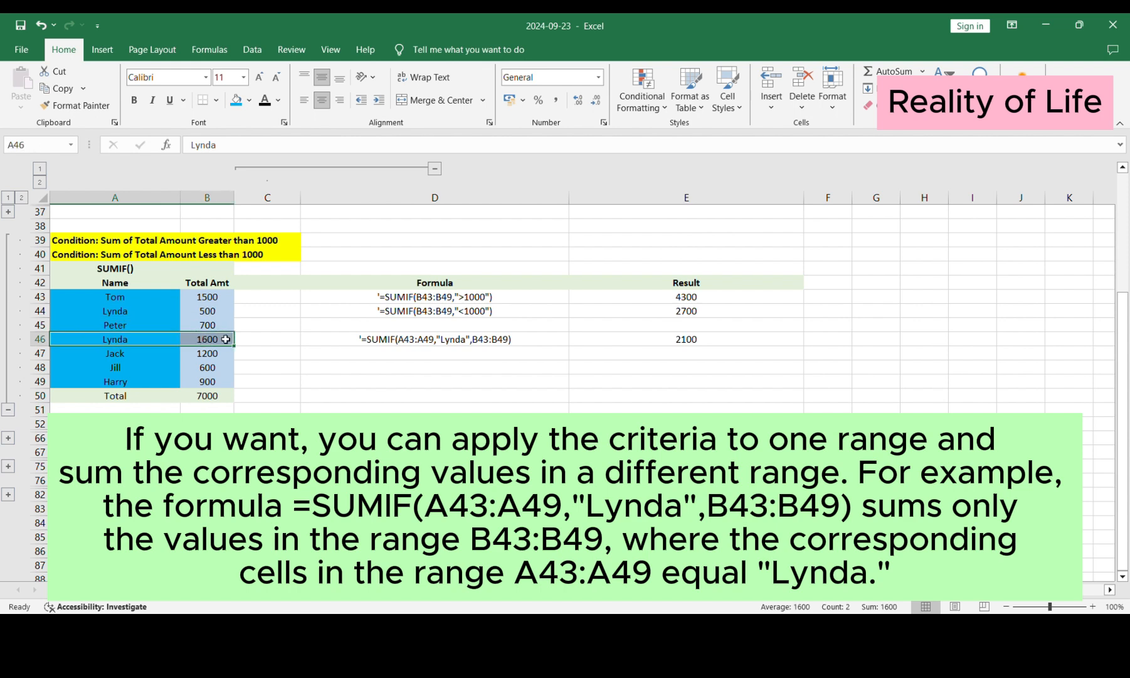
{"action": "left_click", "coordinate": [709, 341]}
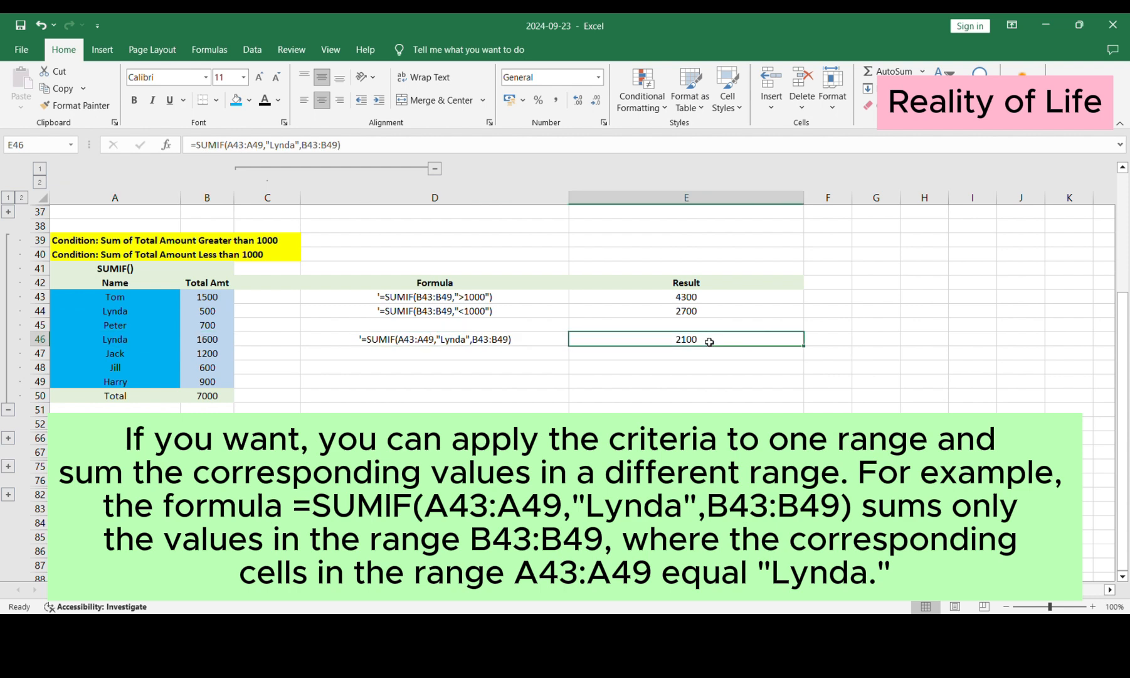
Step: Reveal the SUMIF formula text in D47 and E47 in black and make E47 live, summing B43:B49 for the name in A49
{"action": "left_click", "coordinate": [534, 354]}
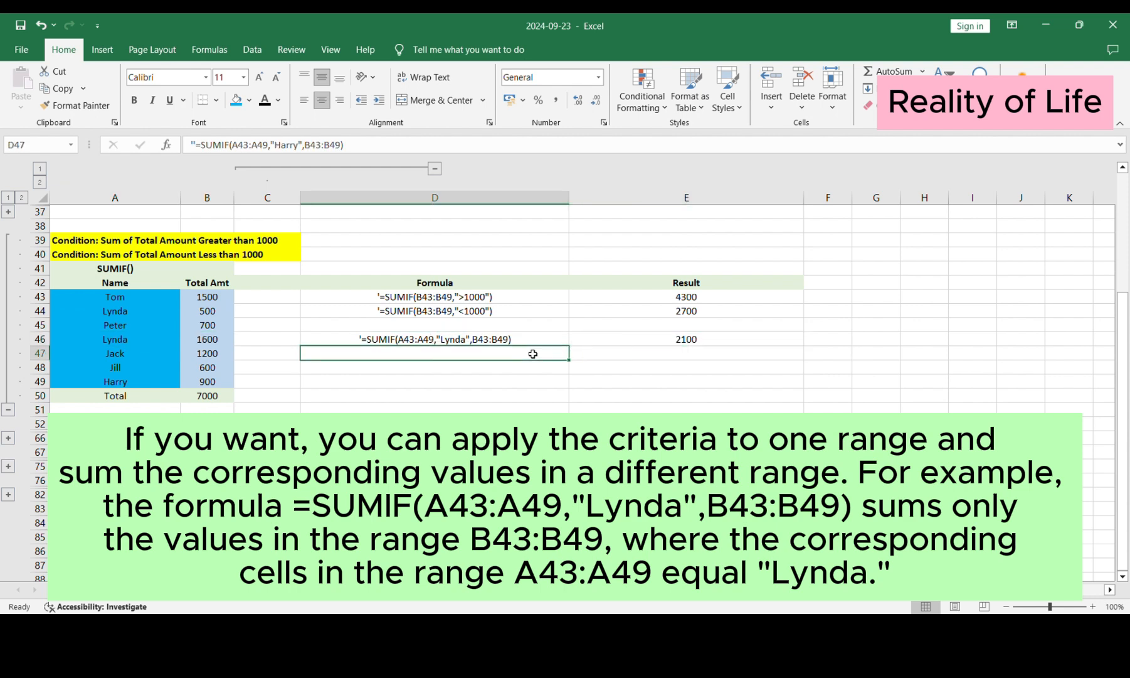
{"action": "left_click", "coordinate": [265, 101]}
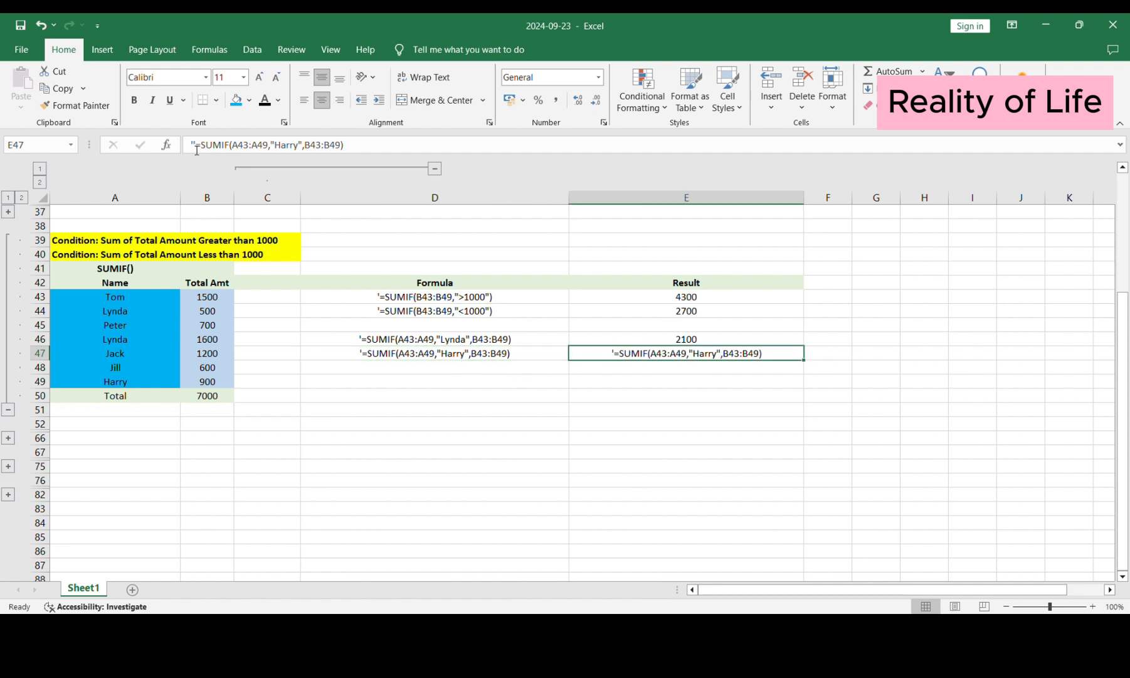
{"action": "left_click", "coordinate": [194, 144]}
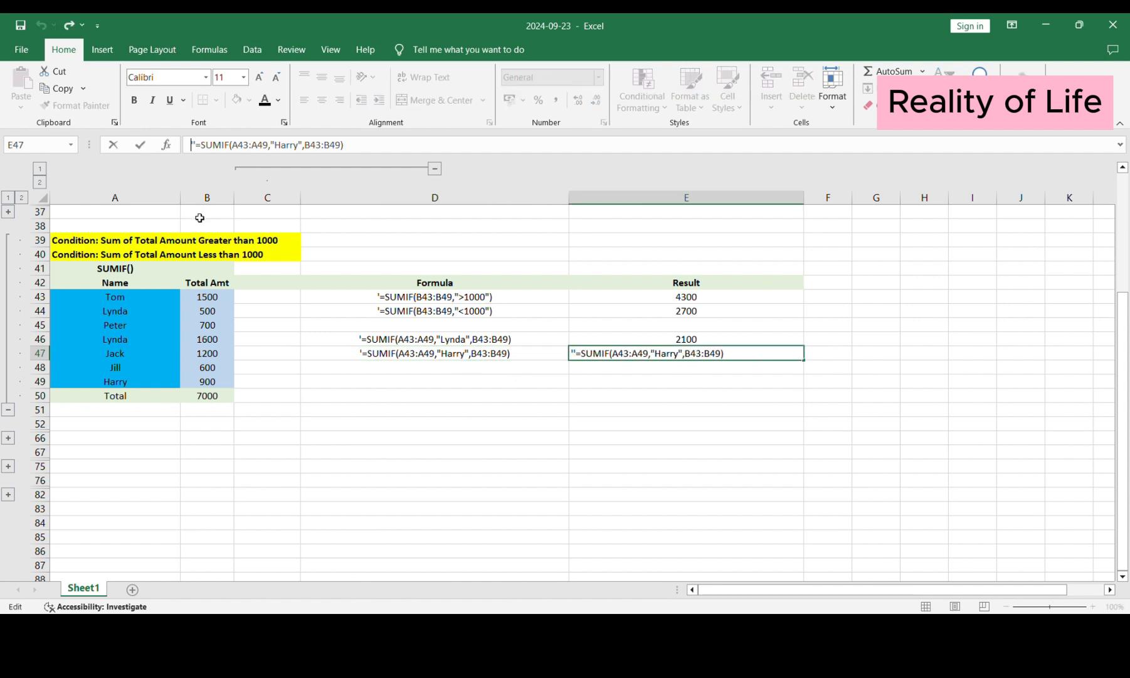
{"action": "key", "text": "Delete"}
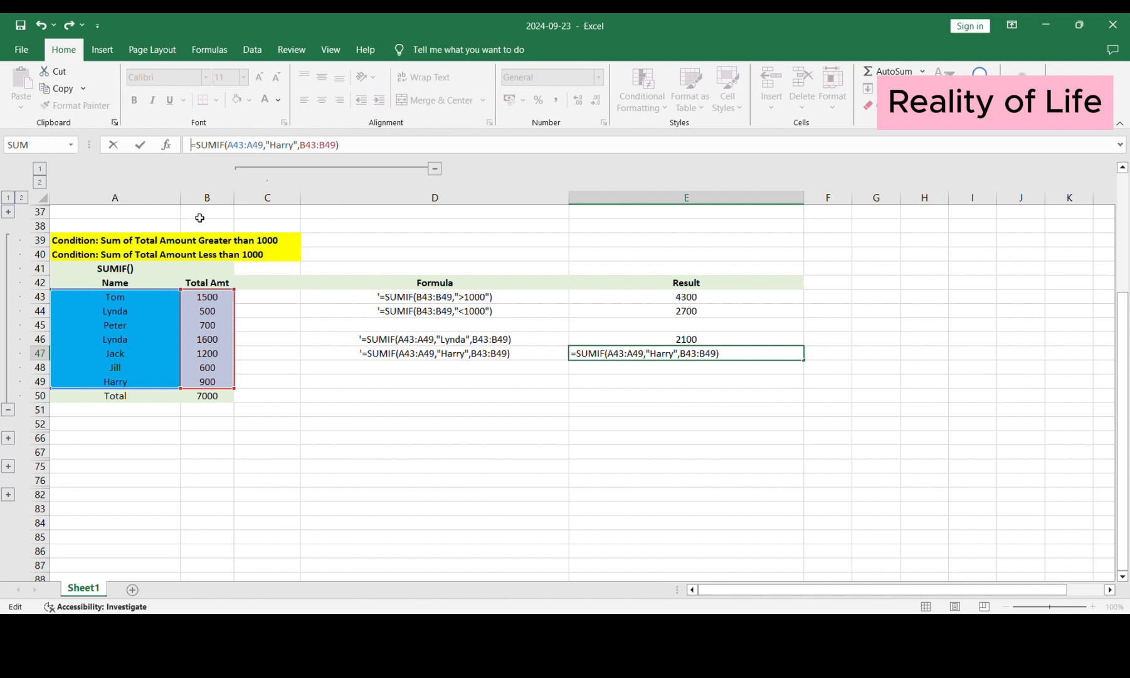
{"action": "key", "text": "Return"}
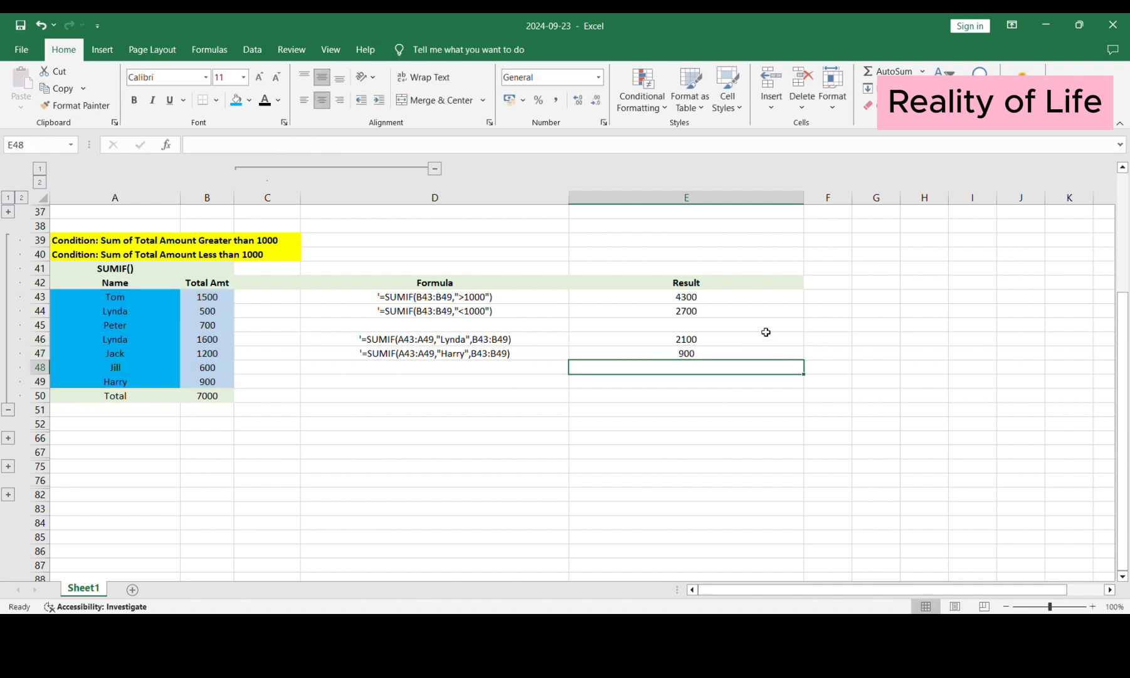
Step: Compare E47 with the name and amount in A49:B49, and review the criteria range A43:A49 and sum range B43:B49 against D47
{"action": "left_click", "coordinate": [711, 356]}
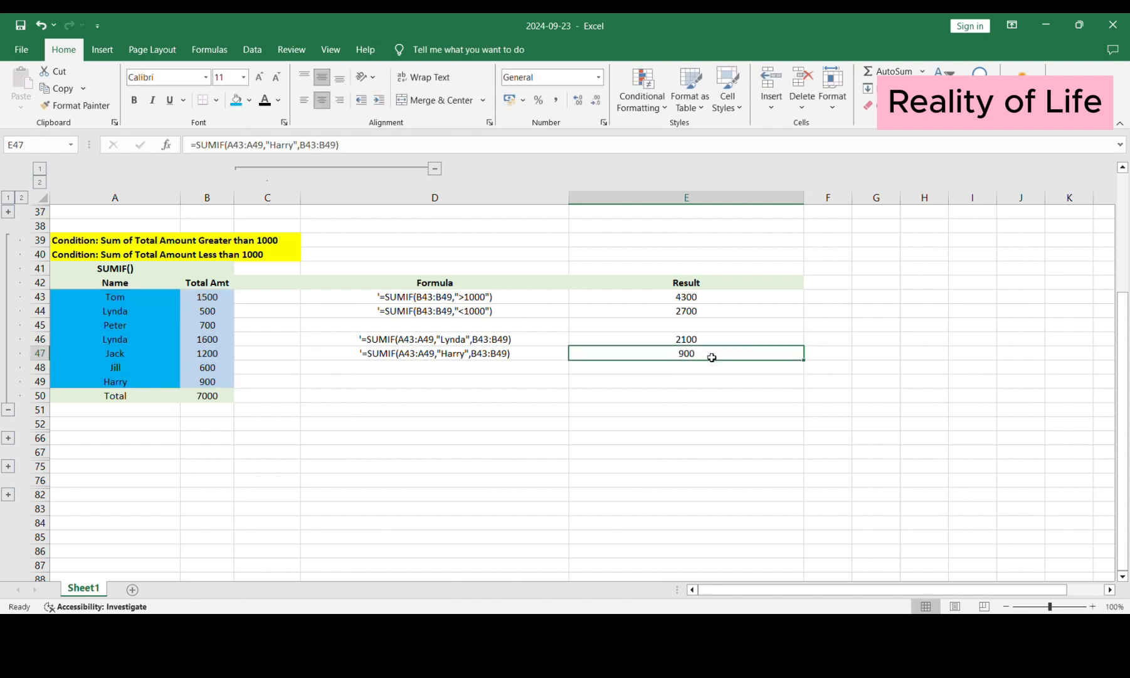
{"action": "left_click", "coordinate": [122, 381]}
{"action": "left_click_drag", "start_coordinate": [122, 381], "coordinate": [199, 384]}
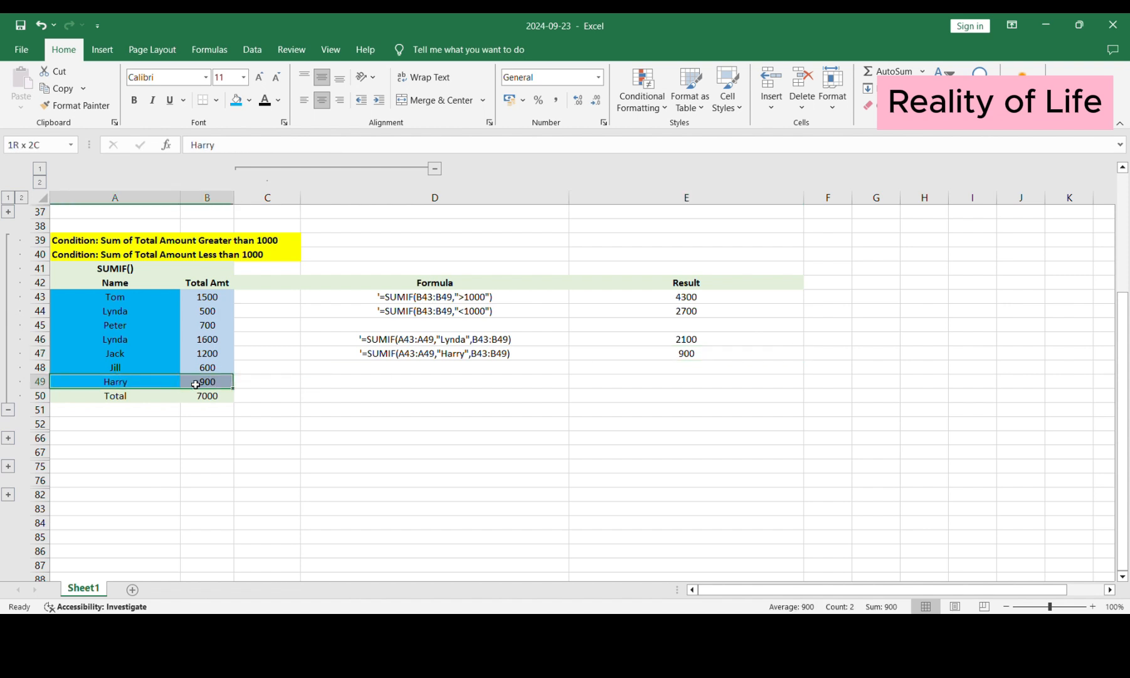
{"action": "left_click", "coordinate": [612, 410]}
{"action": "left_click", "coordinate": [470, 360]}
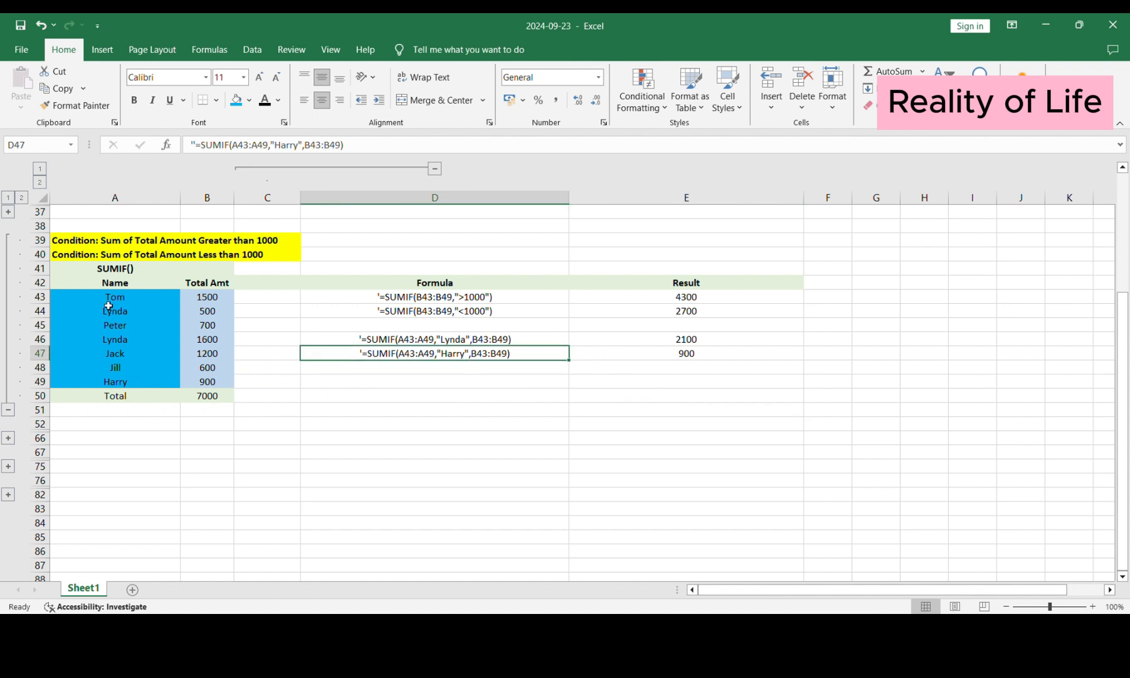
{"action": "left_click_drag", "start_coordinate": [109, 304], "coordinate": [106, 383]}
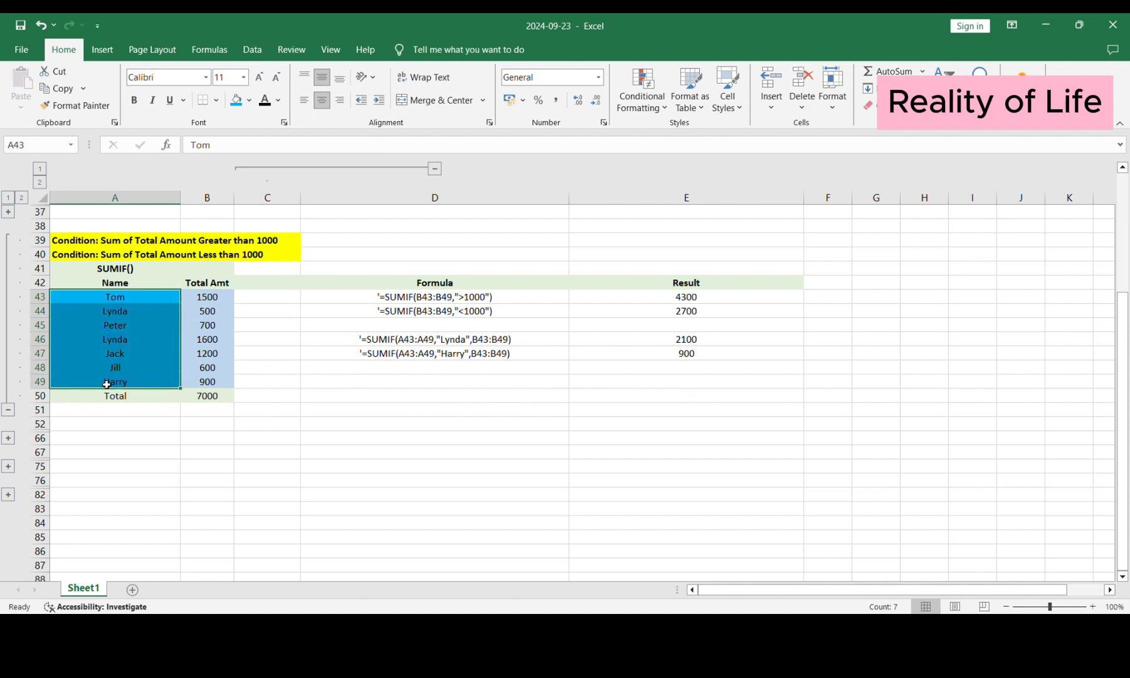
{"action": "left_click_drag", "start_coordinate": [213, 299], "coordinate": [202, 384]}
{"action": "left_click", "coordinate": [492, 426]}
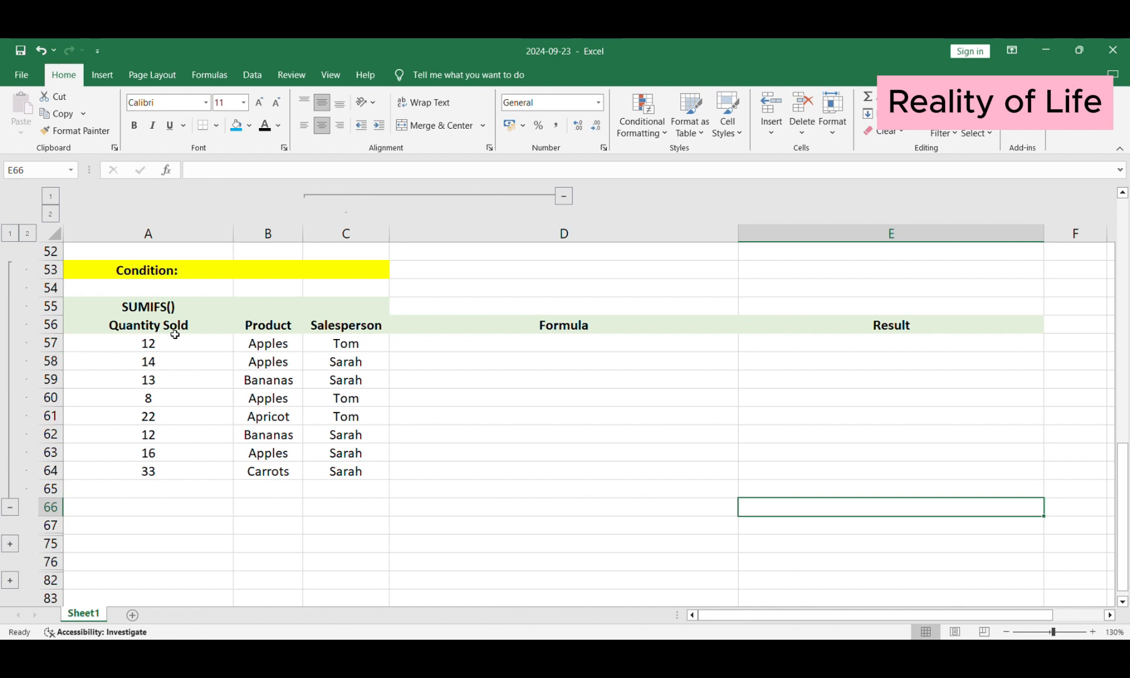
Step: Examine the SUMIFS table's Quantity Sold in A57:A64, Product in B57:B64 and Salesperson in C57:C64
{"action": "left_click", "coordinate": [157, 343]}
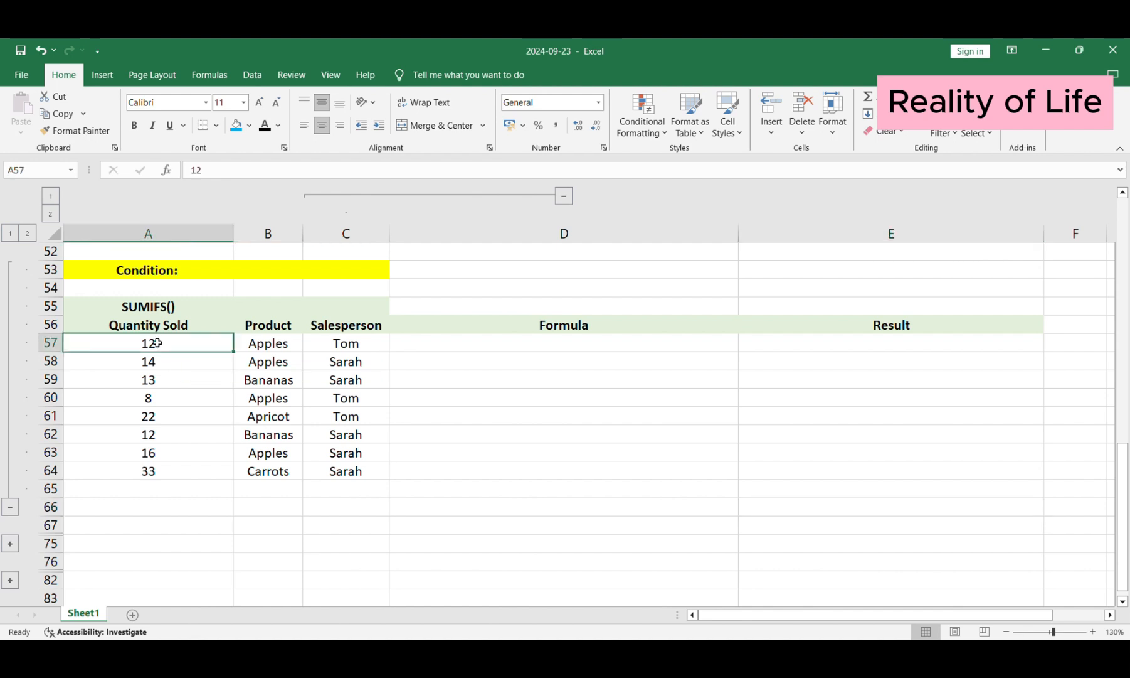
{"action": "left_click_drag", "start_coordinate": [158, 343], "coordinate": [144, 478]}
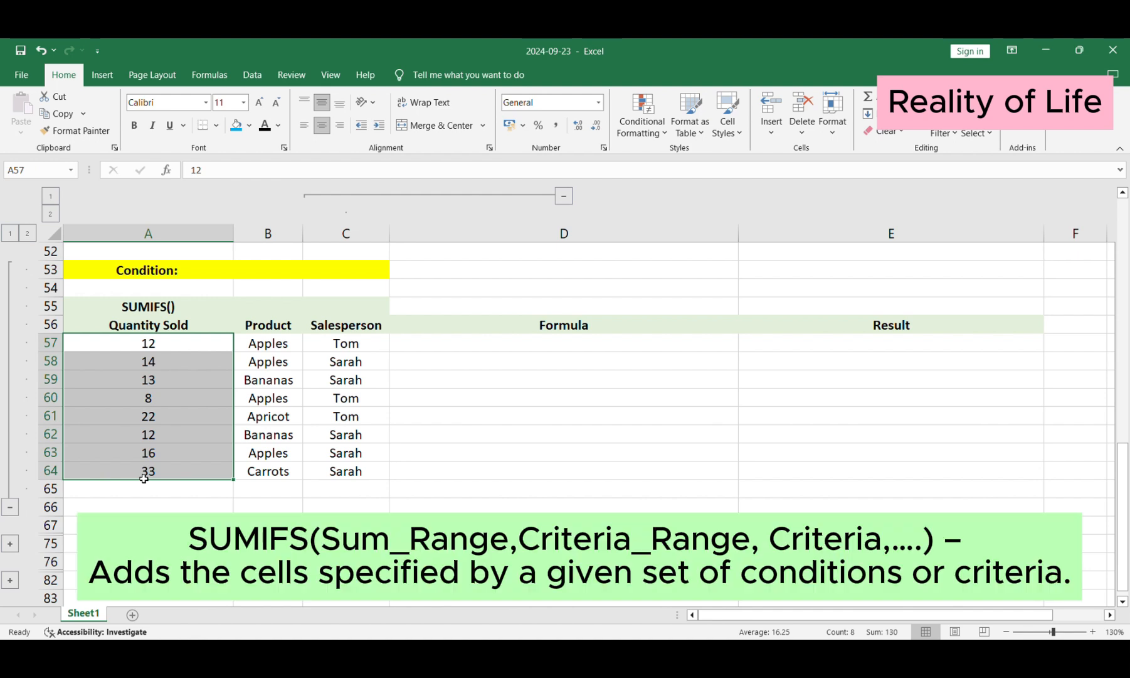
{"action": "left_click_drag", "start_coordinate": [270, 349], "coordinate": [246, 472]}
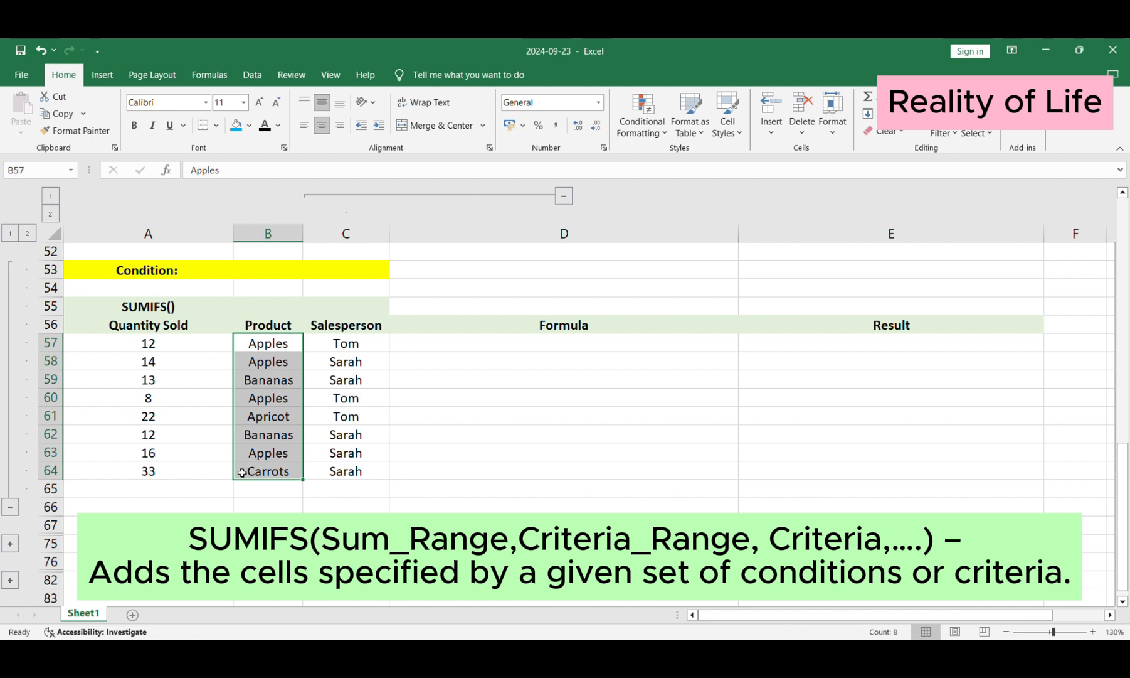
{"action": "left_click", "coordinate": [372, 345]}
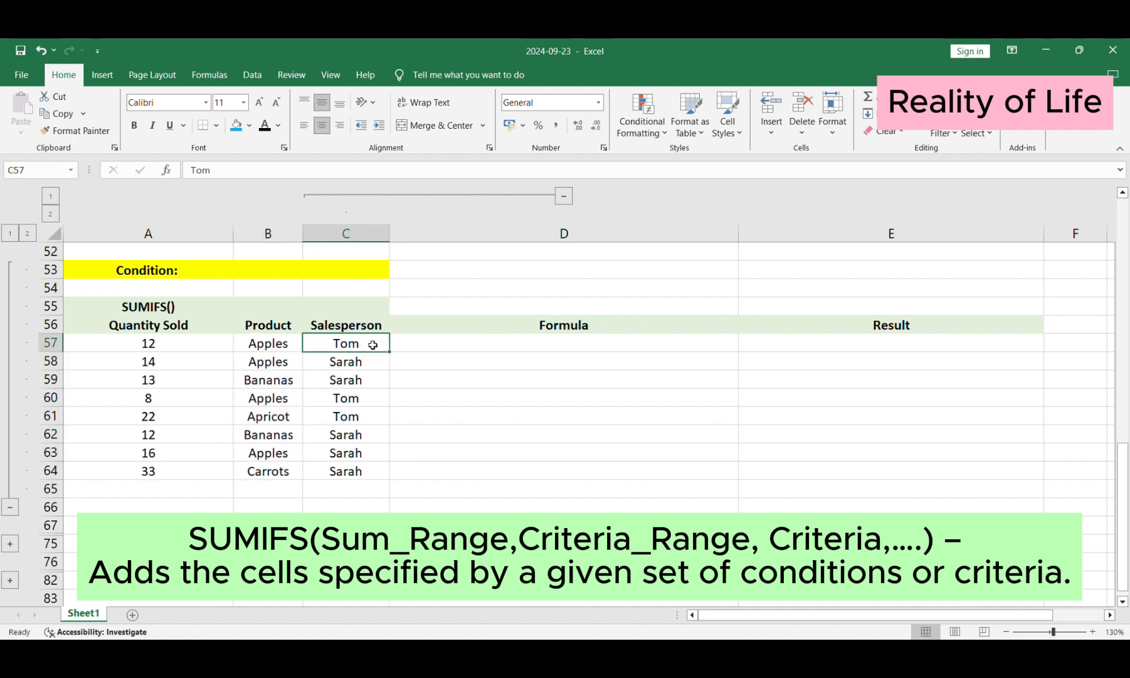
{"action": "left_click_drag", "start_coordinate": [372, 345], "coordinate": [349, 468]}
{"action": "left_click", "coordinate": [544, 378]}
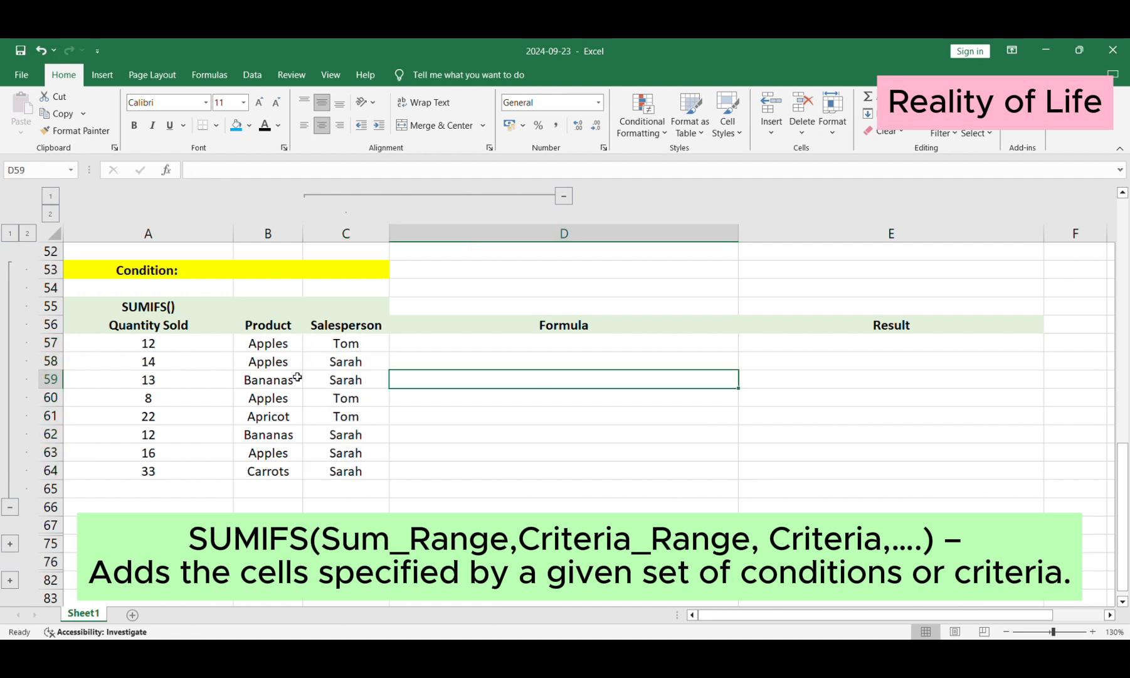
Step: Review the product and salesperson pairs in rows 58, 59, 62 and 63 as the combined SUMIFS criteria
{"action": "left_click", "coordinate": [331, 364]}
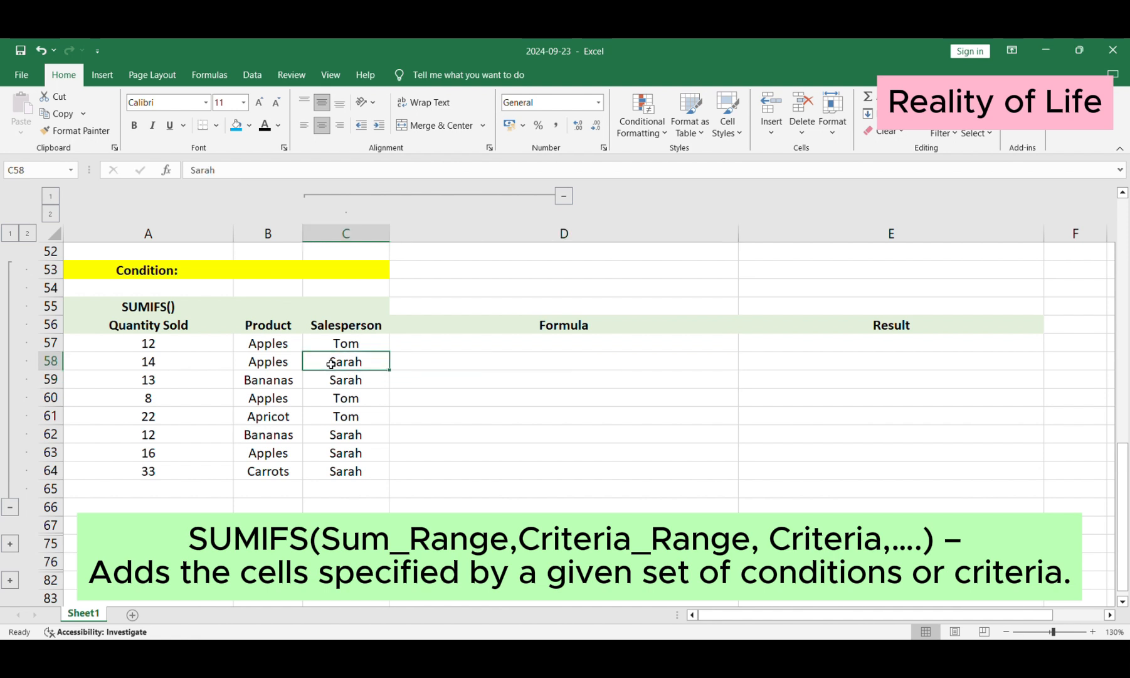
{"action": "left_click", "coordinate": [300, 361]}
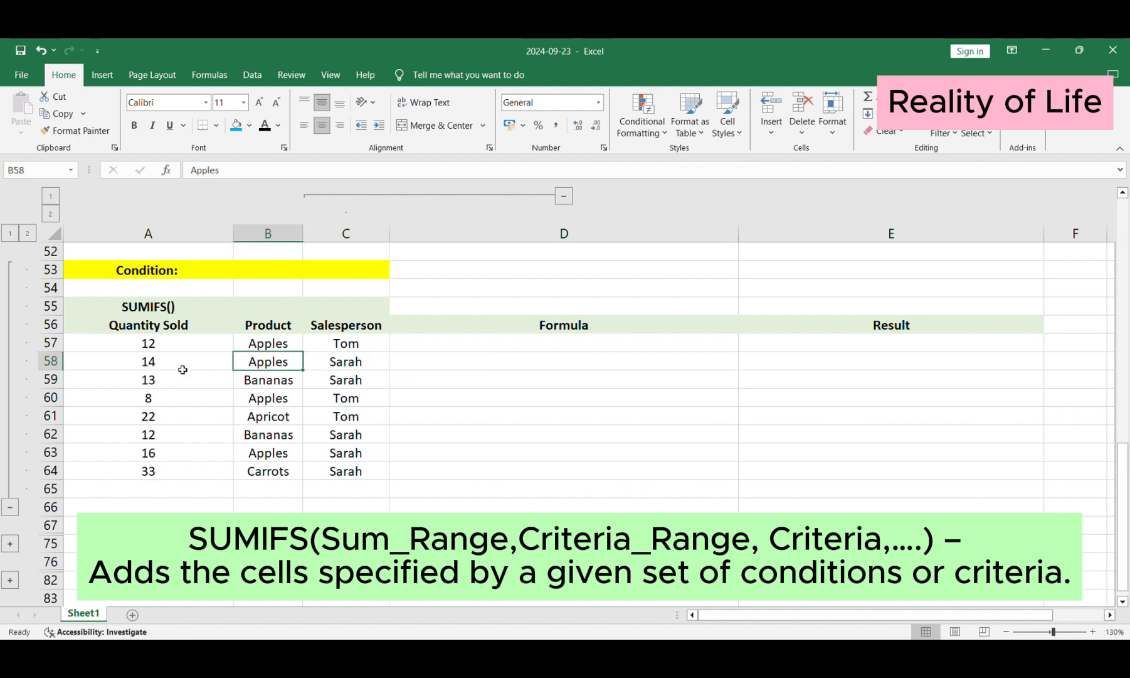
{"action": "left_click", "coordinate": [576, 364]}
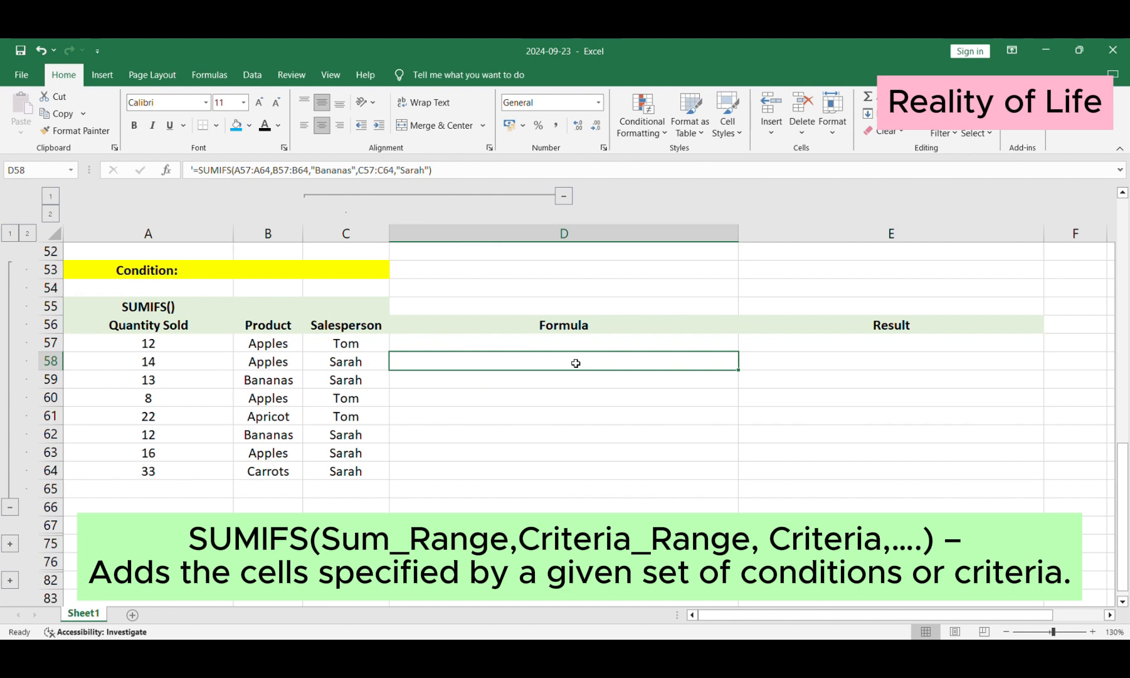
{"action": "left_click", "coordinate": [352, 363]}
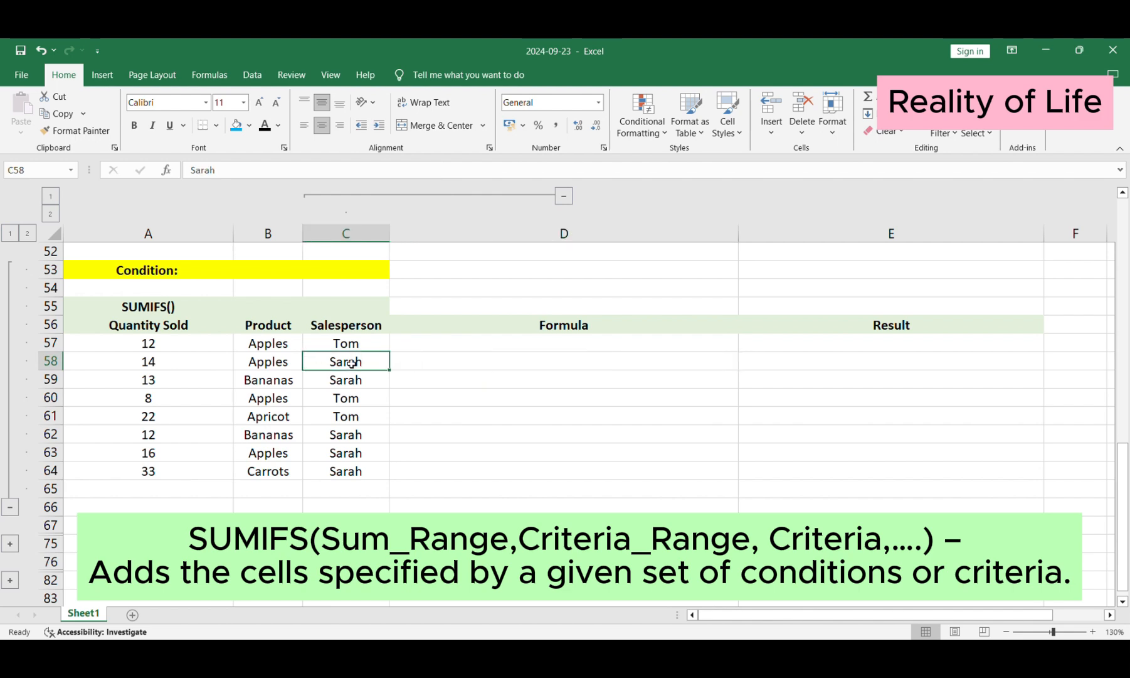
{"action": "left_click", "coordinate": [274, 363]}
{"action": "left_click", "coordinate": [340, 366]}
{"action": "left_click_drag", "start_coordinate": [339, 366], "coordinate": [276, 381]}
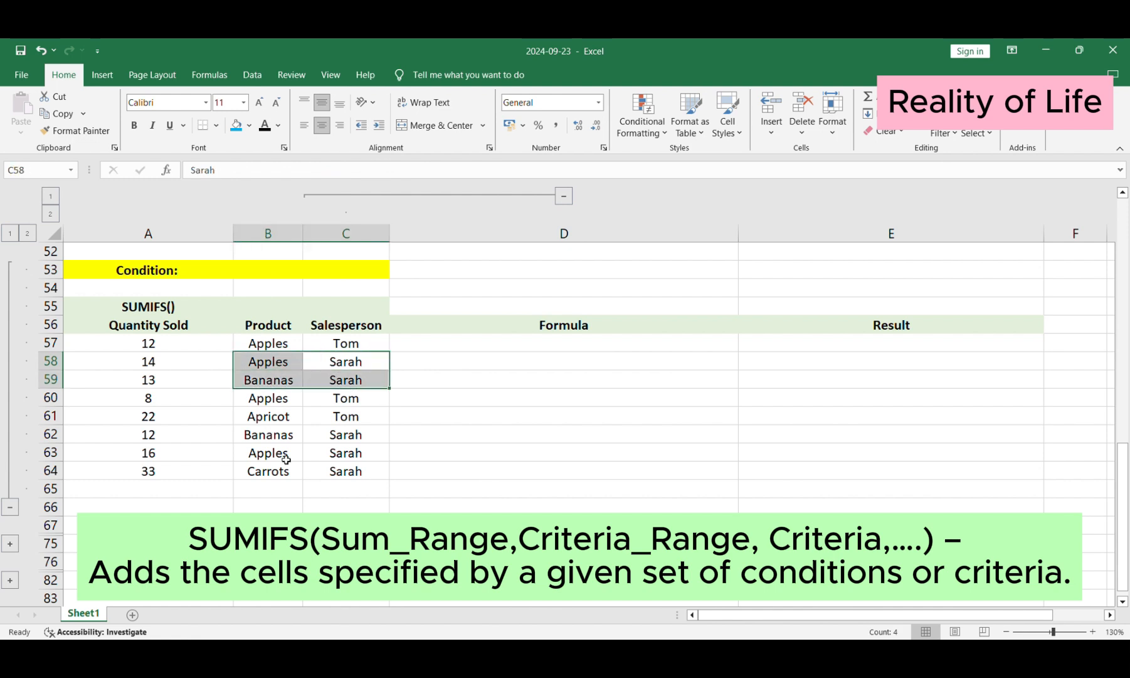
{"action": "left_click_drag", "start_coordinate": [281, 436], "coordinate": [319, 455]}
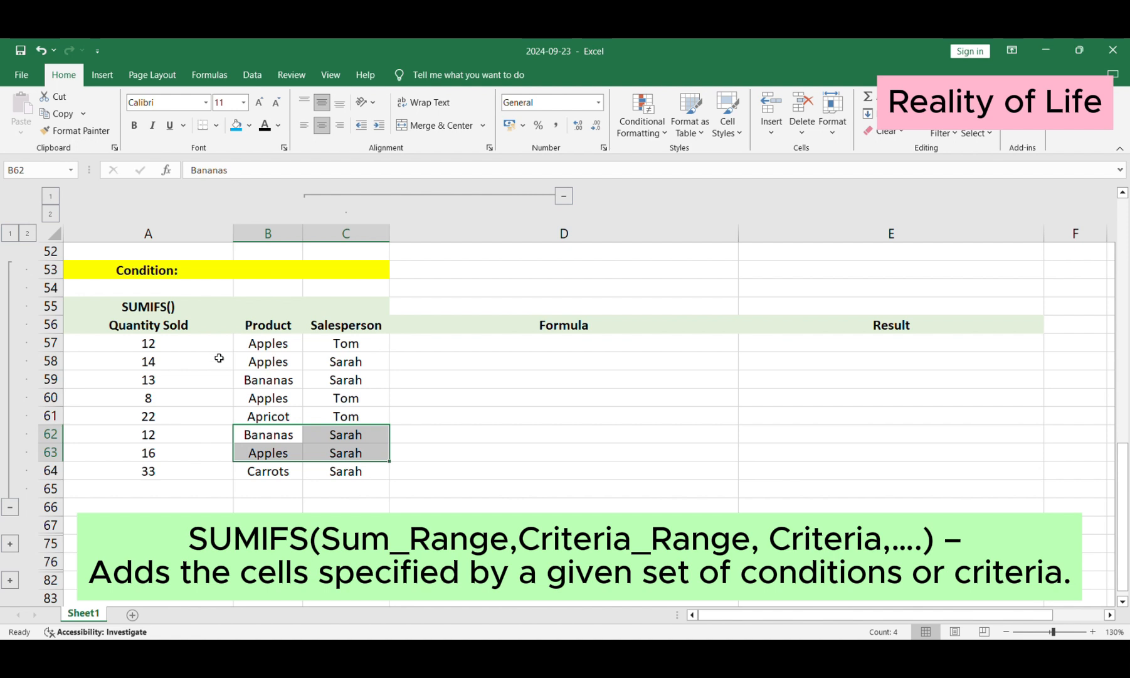
Step: Reveal the "Apples" SUMIFS formula text in D57 with a black font and shade its sum range A57:A64 bright blue
{"action": "left_click", "coordinate": [566, 351]}
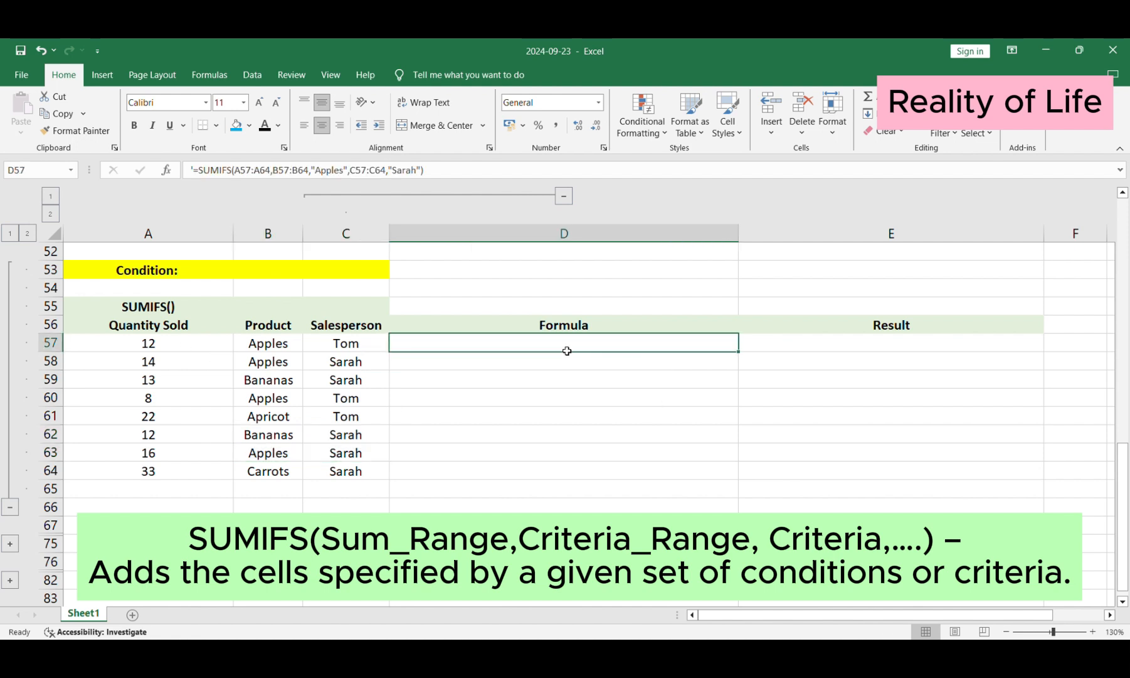
{"action": "left_click", "coordinate": [265, 125]}
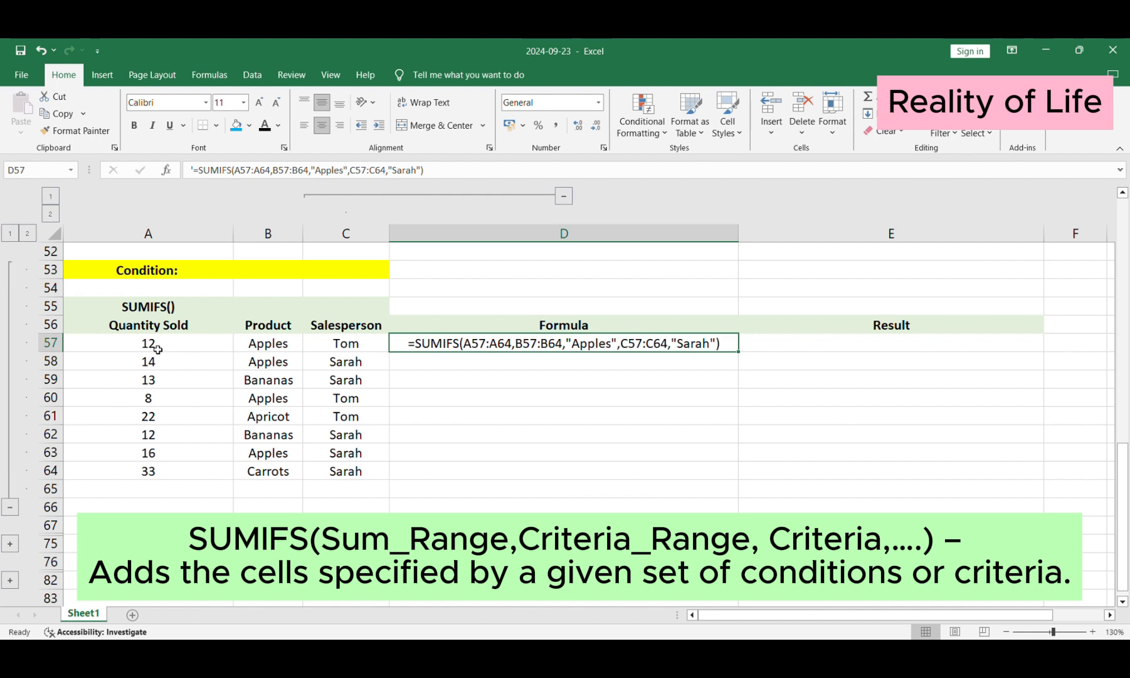
{"action": "left_click_drag", "start_coordinate": [166, 350], "coordinate": [164, 471]}
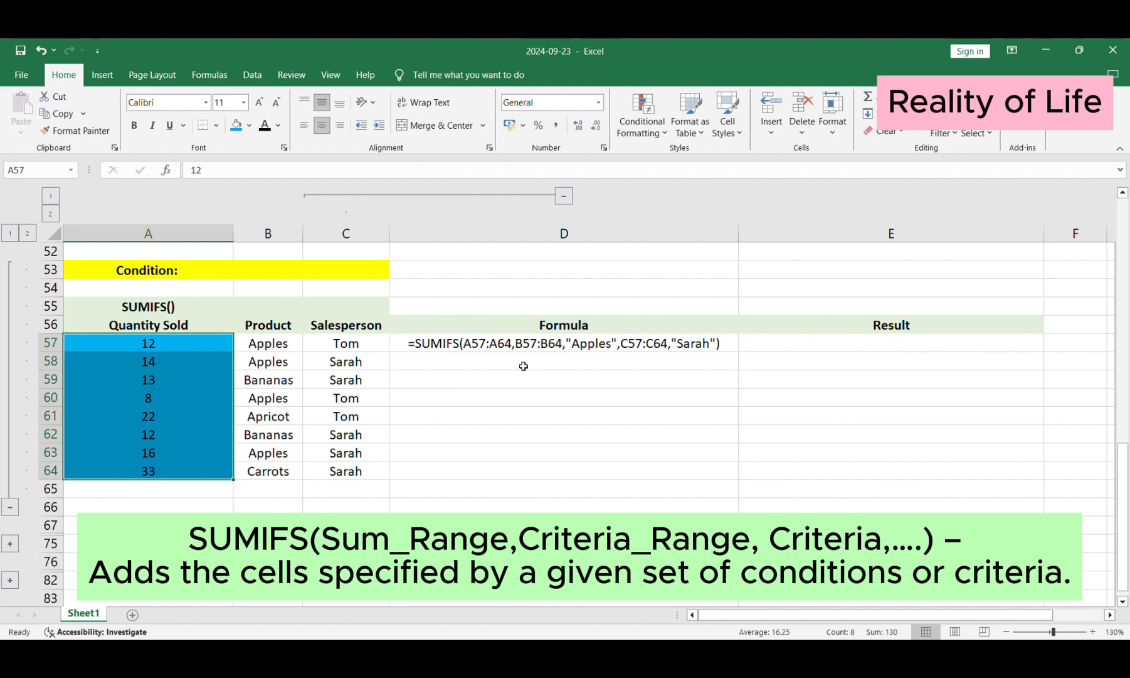
Step: Shade the Product criteria range B57:B64 with a light orange fill
{"action": "left_click_drag", "start_coordinate": [282, 344], "coordinate": [266, 471]}
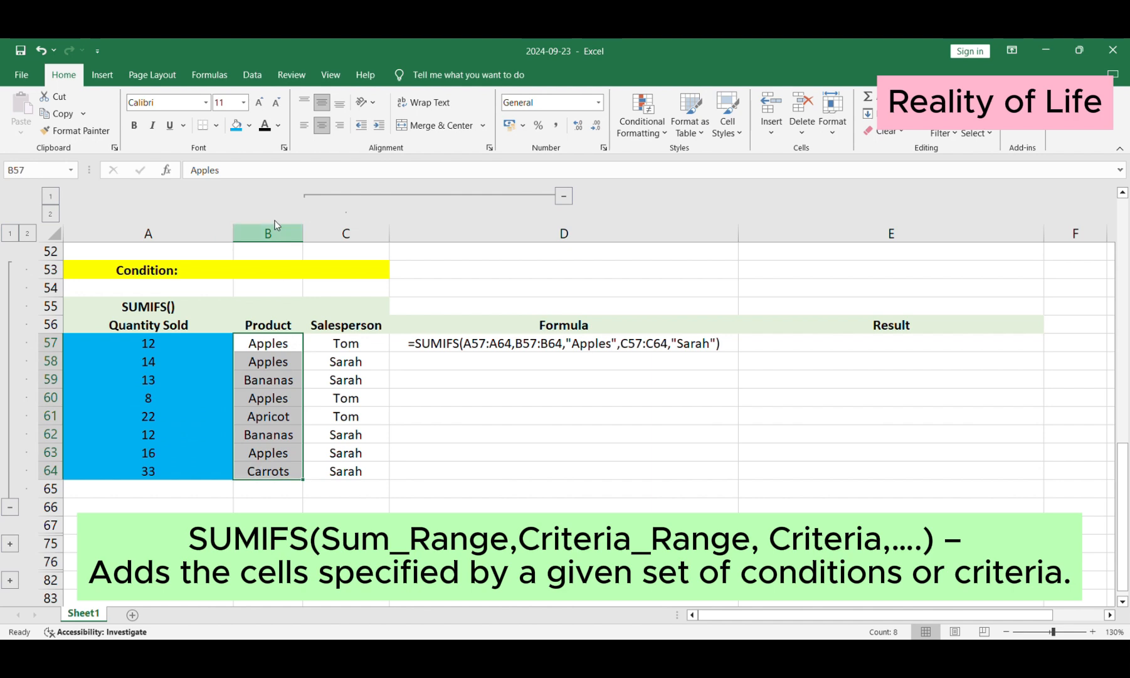
{"action": "left_click", "coordinate": [249, 128]}
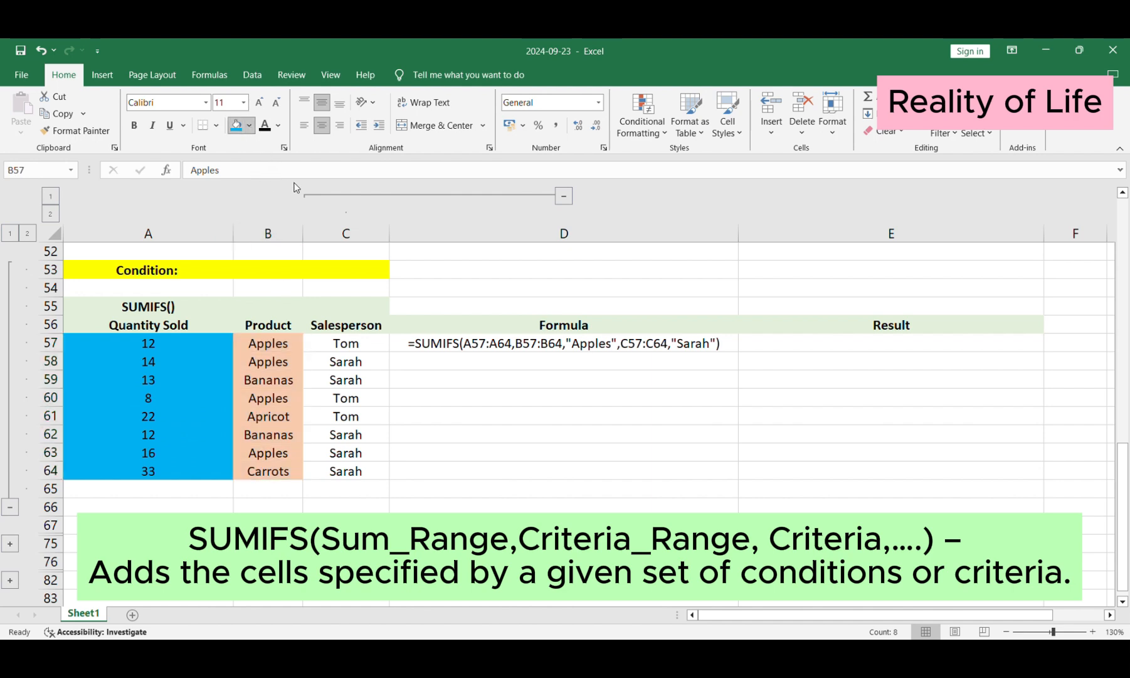
{"action": "left_click", "coordinate": [298, 186]}
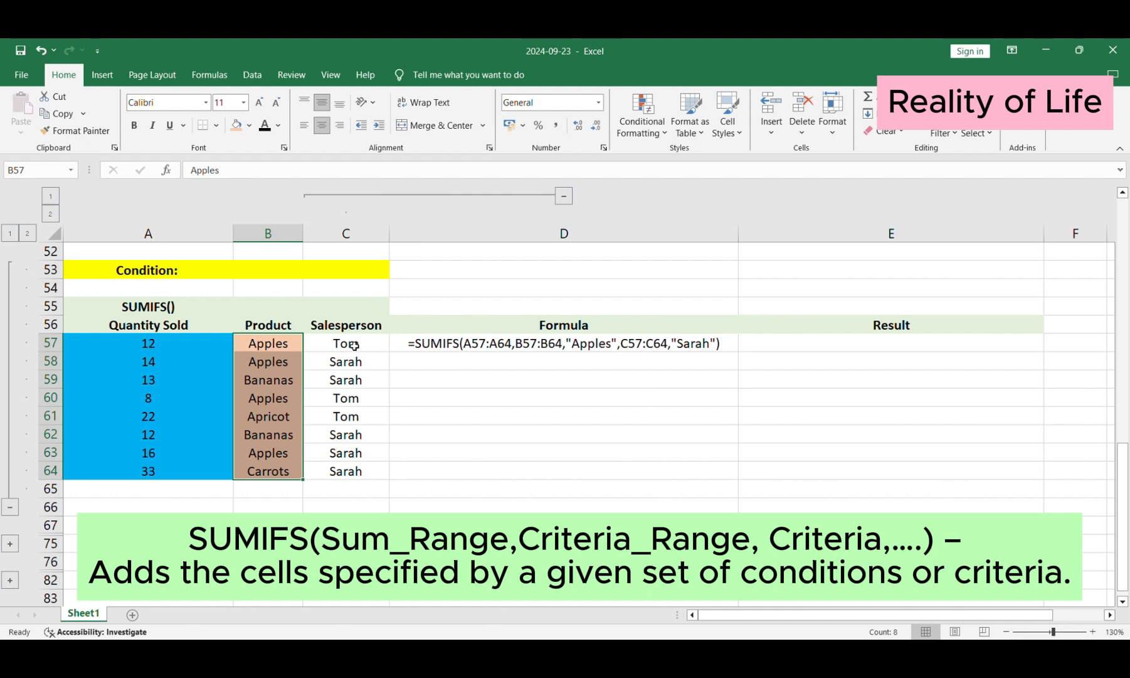
Step: Shade the Salesperson criteria range C57:C64 yellow and reveal the "Apples" SUMIFS result in E57 with a black font
{"action": "left_click_drag", "start_coordinate": [353, 344], "coordinate": [342, 472]}
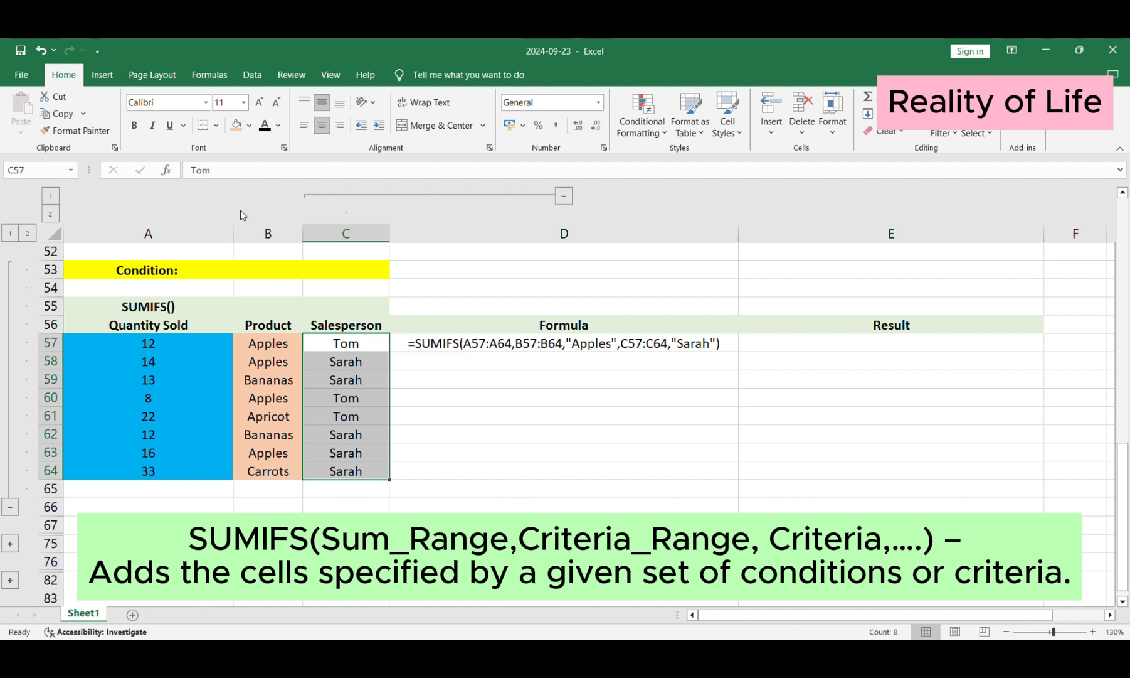
{"action": "left_click", "coordinate": [242, 126]}
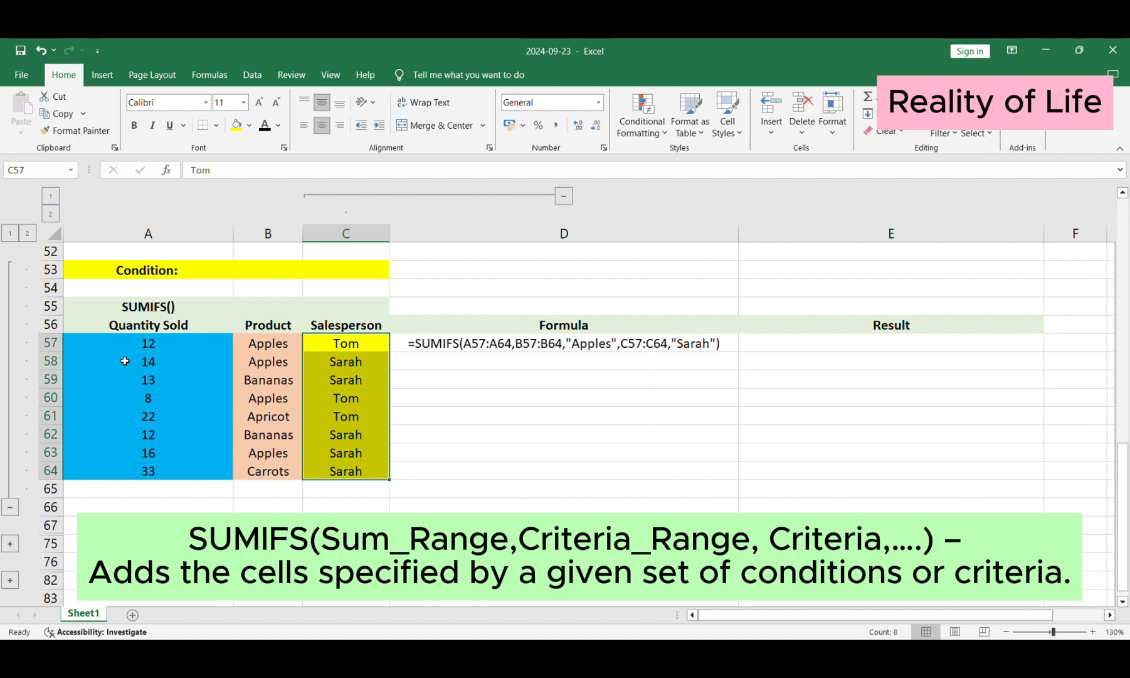
{"action": "left_click", "coordinate": [849, 353]}
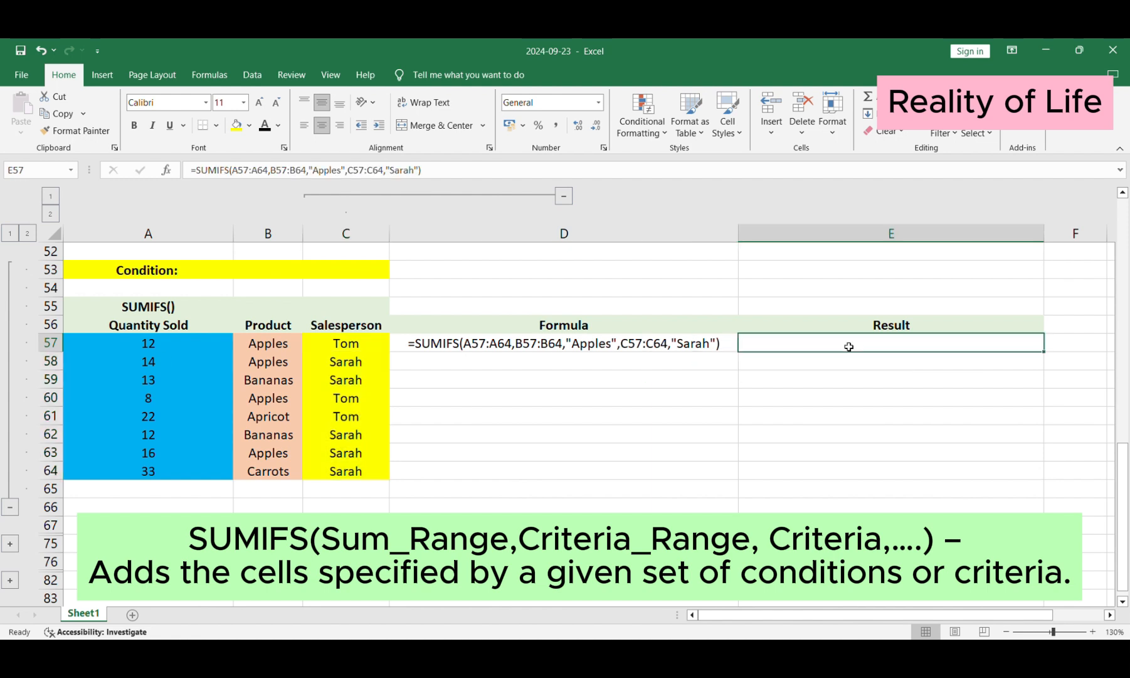
{"action": "left_click", "coordinate": [263, 126]}
{"action": "left_click", "coordinate": [193, 170]}
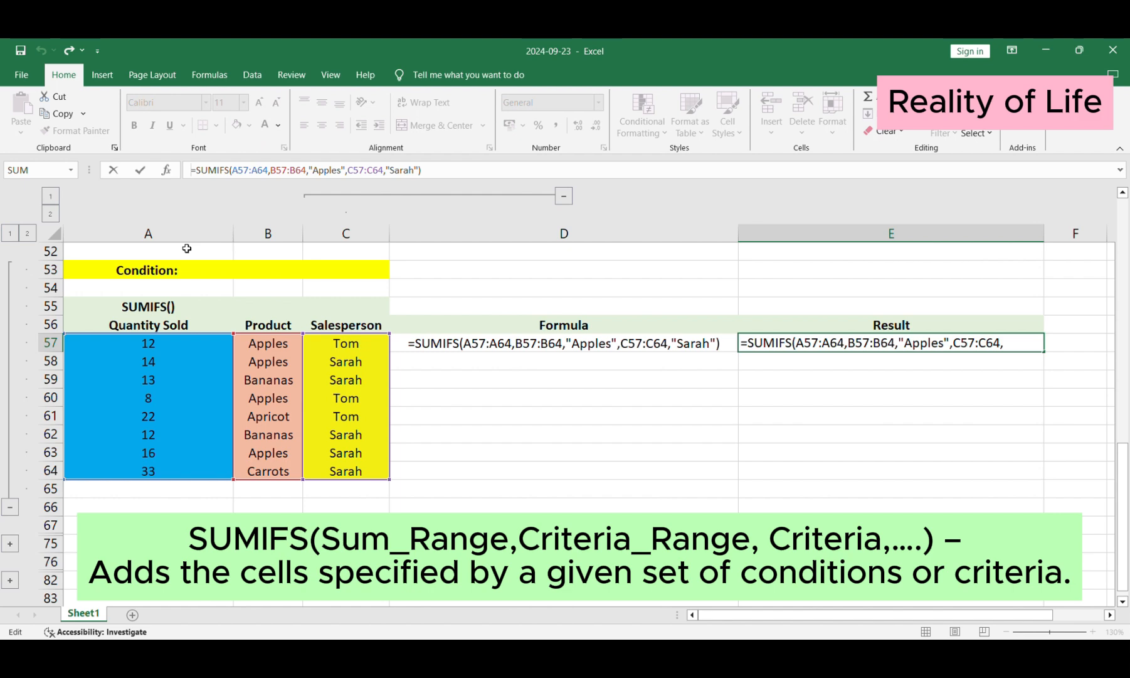
{"action": "key", "text": "Return"}
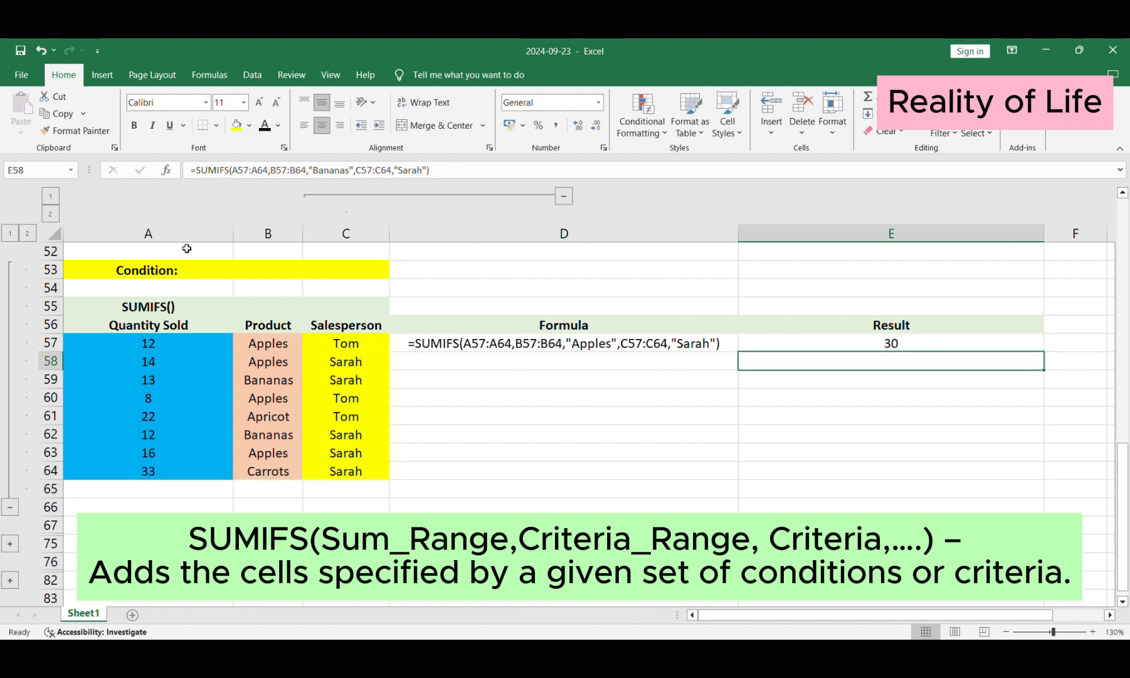
Step: Compare the formula text in D57 with the SUMIFS formula in E57 and inspect the ranges it references
{"action": "left_click", "coordinate": [938, 343]}
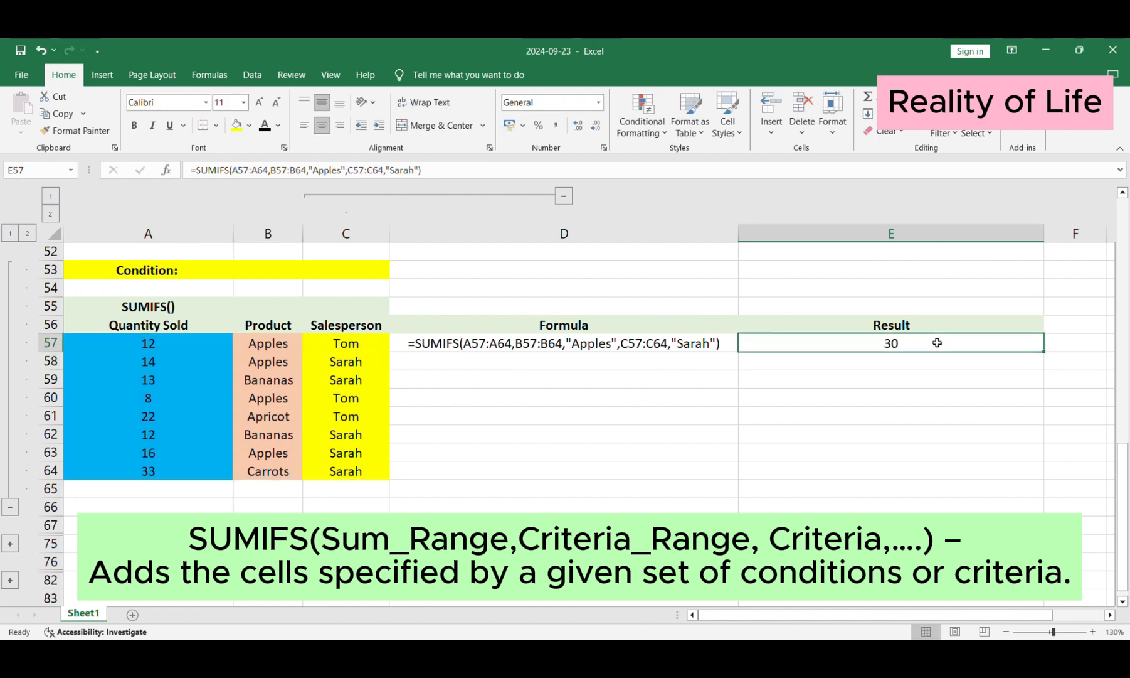
{"action": "left_click", "coordinate": [660, 344]}
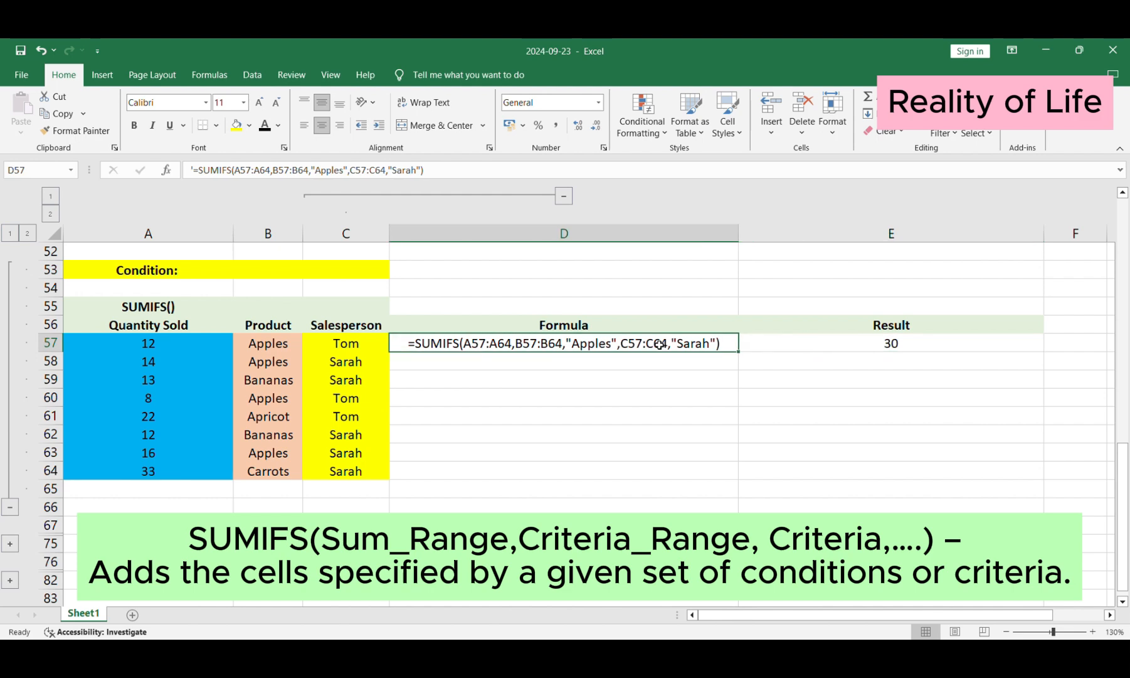
{"action": "left_click", "coordinate": [820, 347]}
{"action": "left_click", "coordinate": [707, 347]}
{"action": "left_click", "coordinate": [867, 344]}
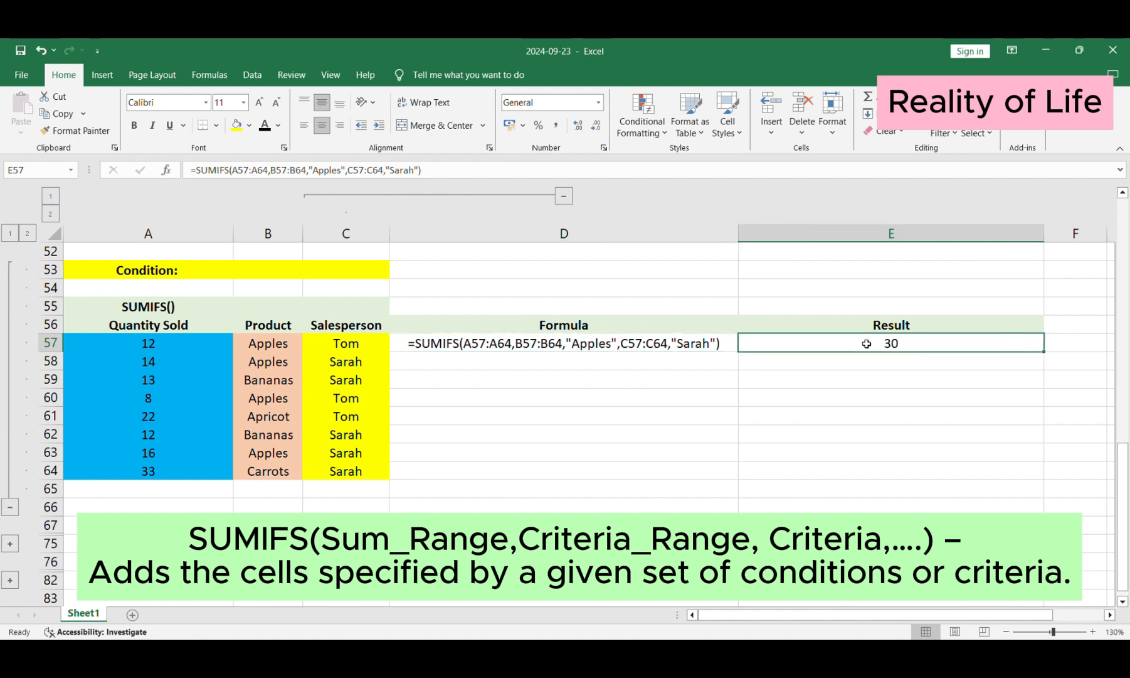
{"action": "double_click", "coordinate": [792, 344]}
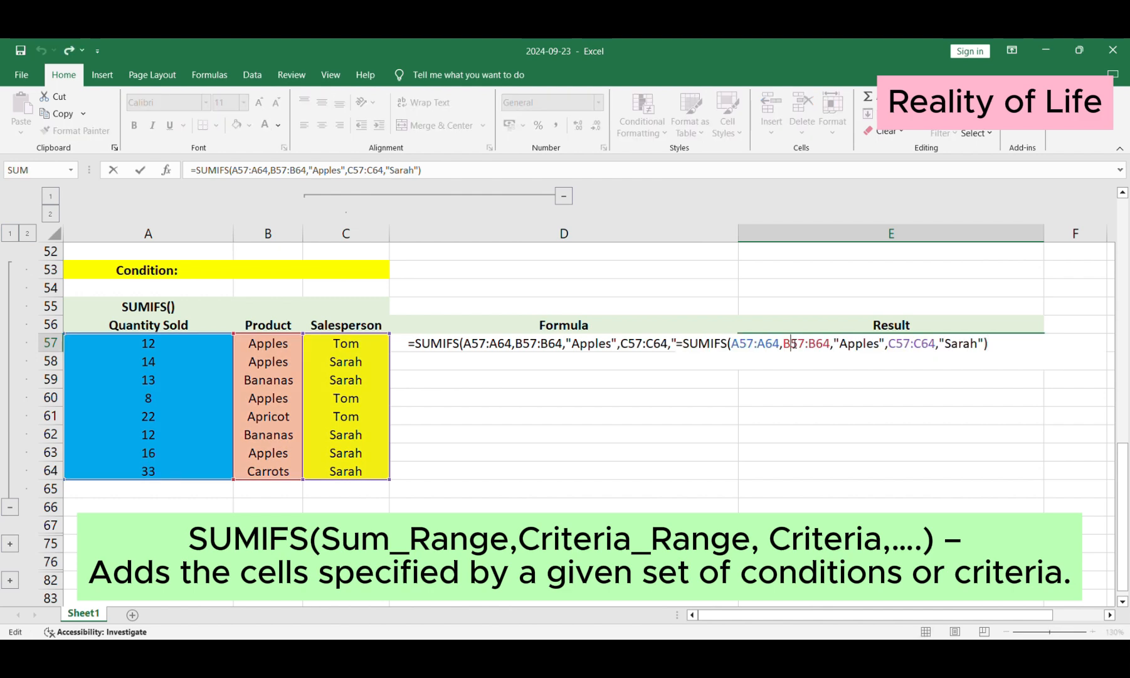
{"action": "key", "text": "Return"}
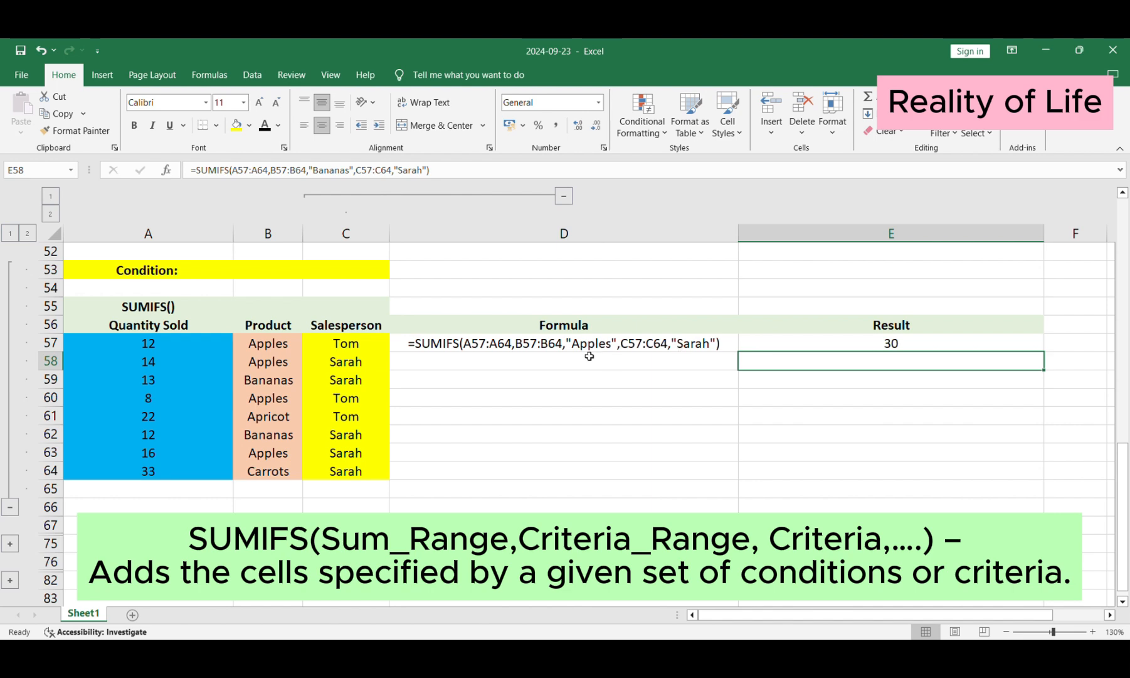
Step: Shade the matching "Apples" rows A58:C58 and A63:C63 light grey and check their quantities against the result in E57
{"action": "left_click_drag", "start_coordinate": [364, 361], "coordinate": [148, 361]}
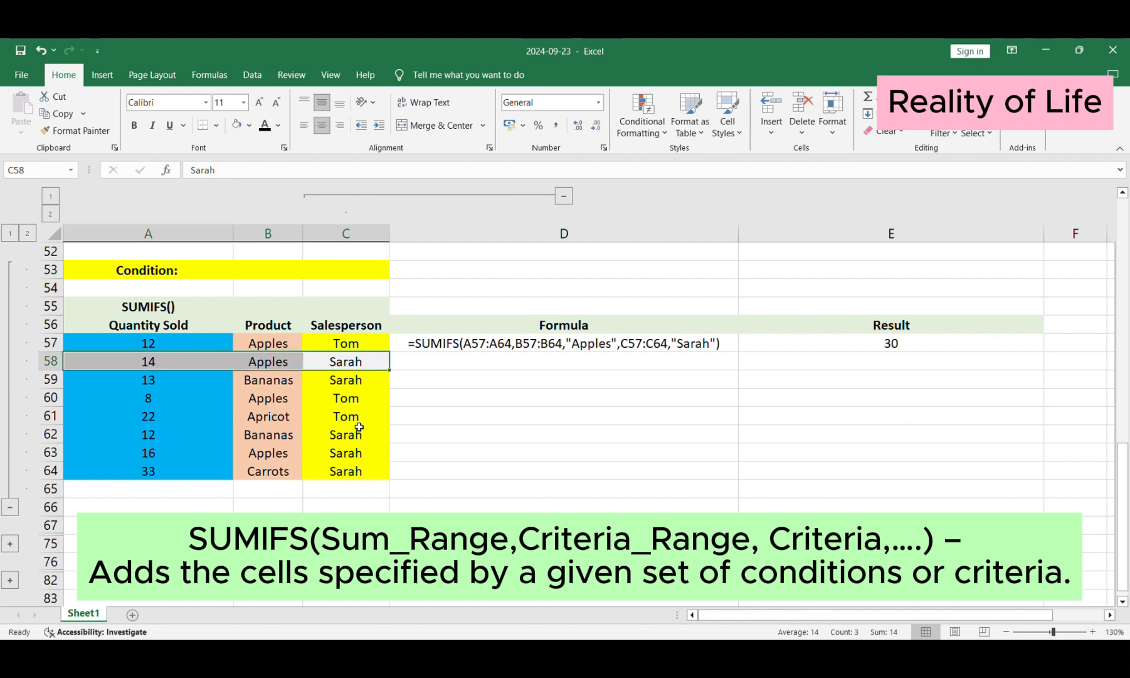
{"action": "left_click_drag", "start_coordinate": [351, 453], "coordinate": [199, 453]}
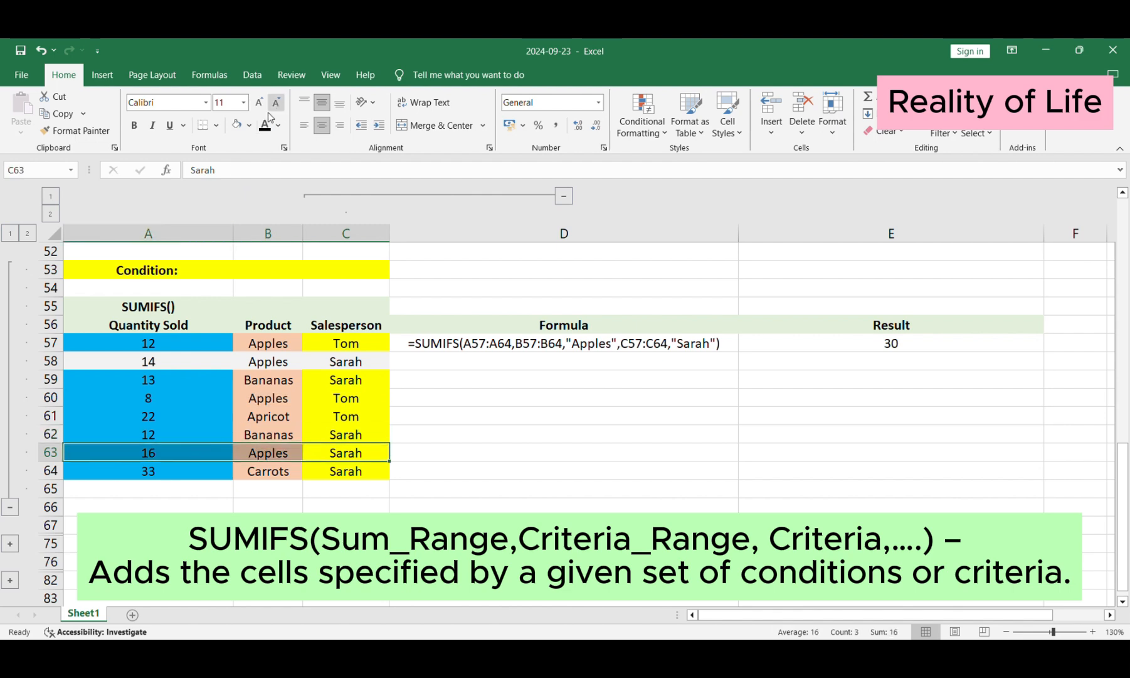
{"action": "left_click", "coordinate": [237, 125]}
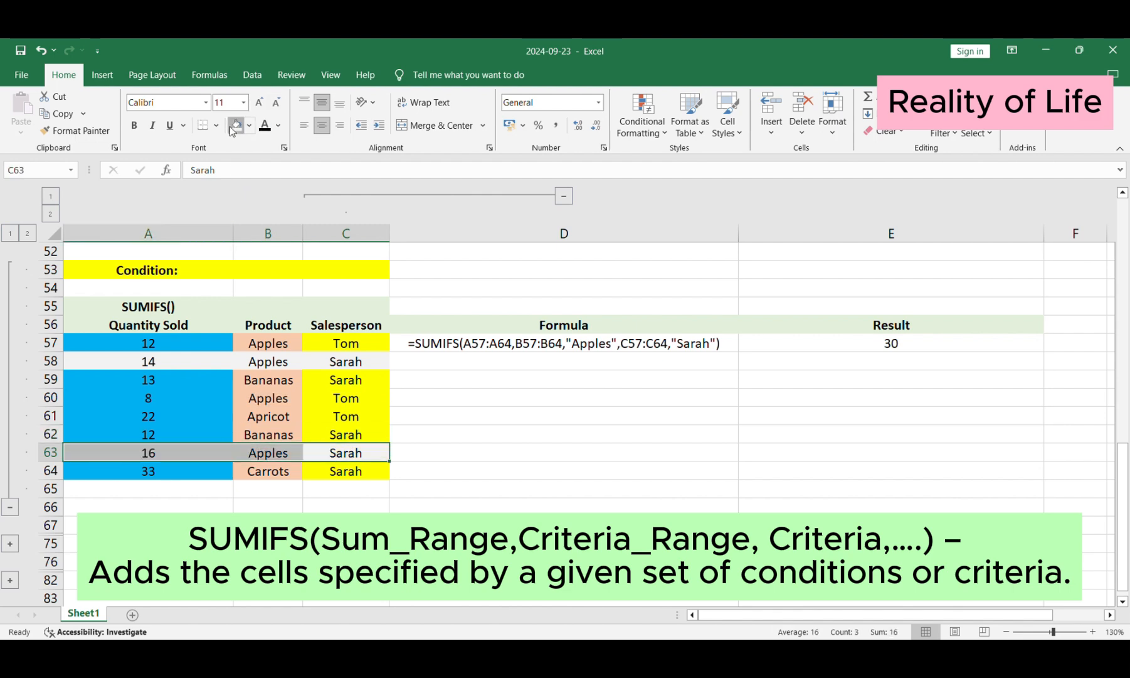
{"action": "left_click", "coordinate": [157, 458]}
{"action": "left_click", "coordinate": [182, 362]}
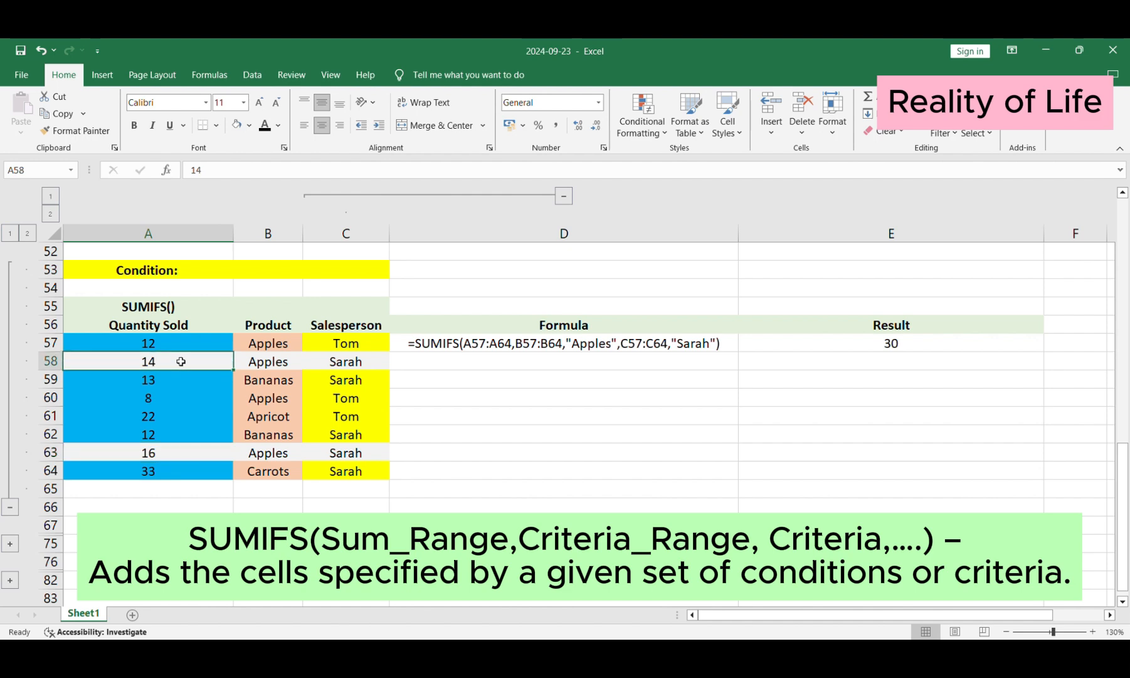
{"action": "left_click", "coordinate": [911, 344]}
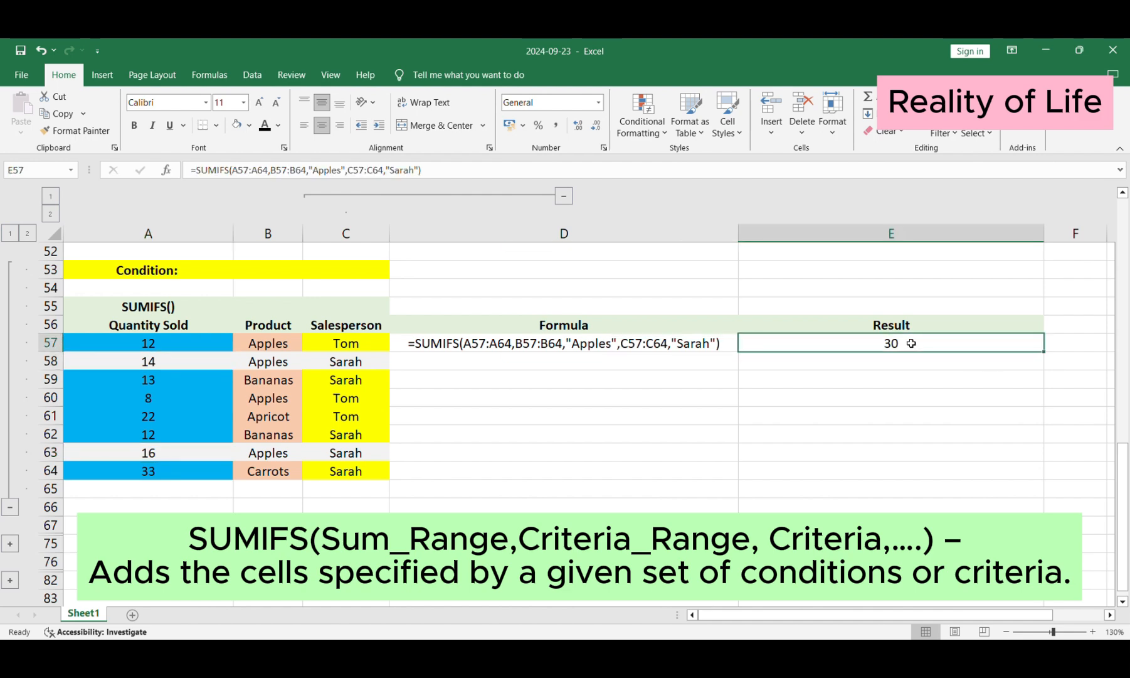
Step: Reveal the "Bananas" SUMIFS formula text in D58 and its result in E58 with a black font
{"action": "left_click", "coordinate": [665, 363]}
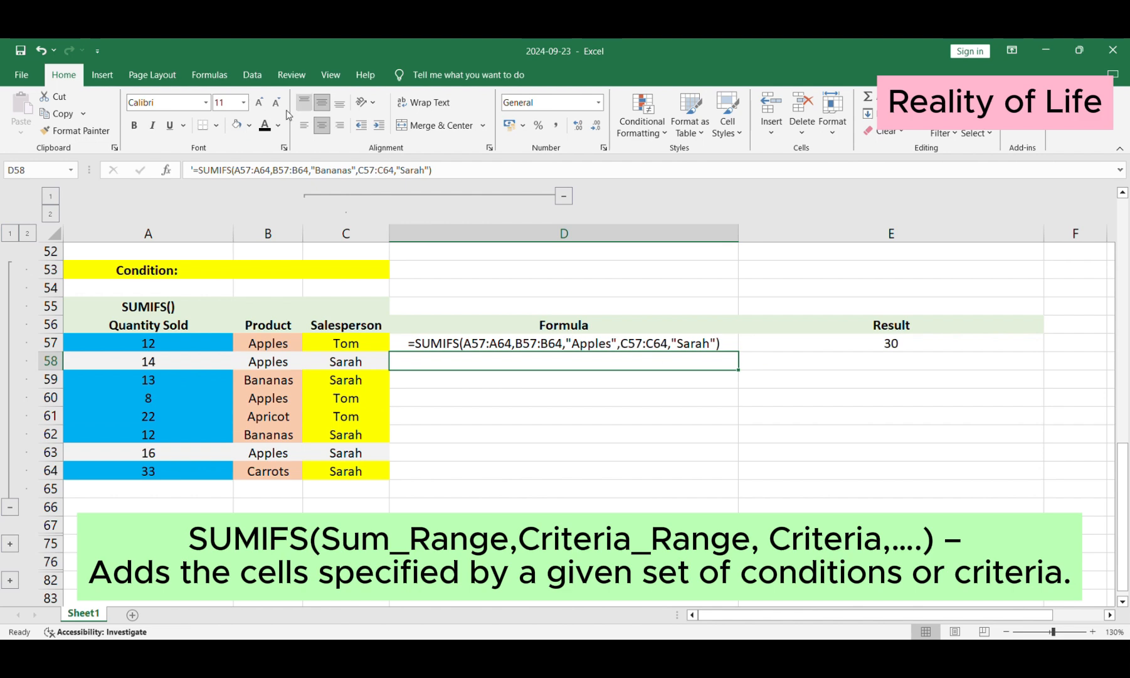
{"action": "left_click", "coordinate": [271, 123]}
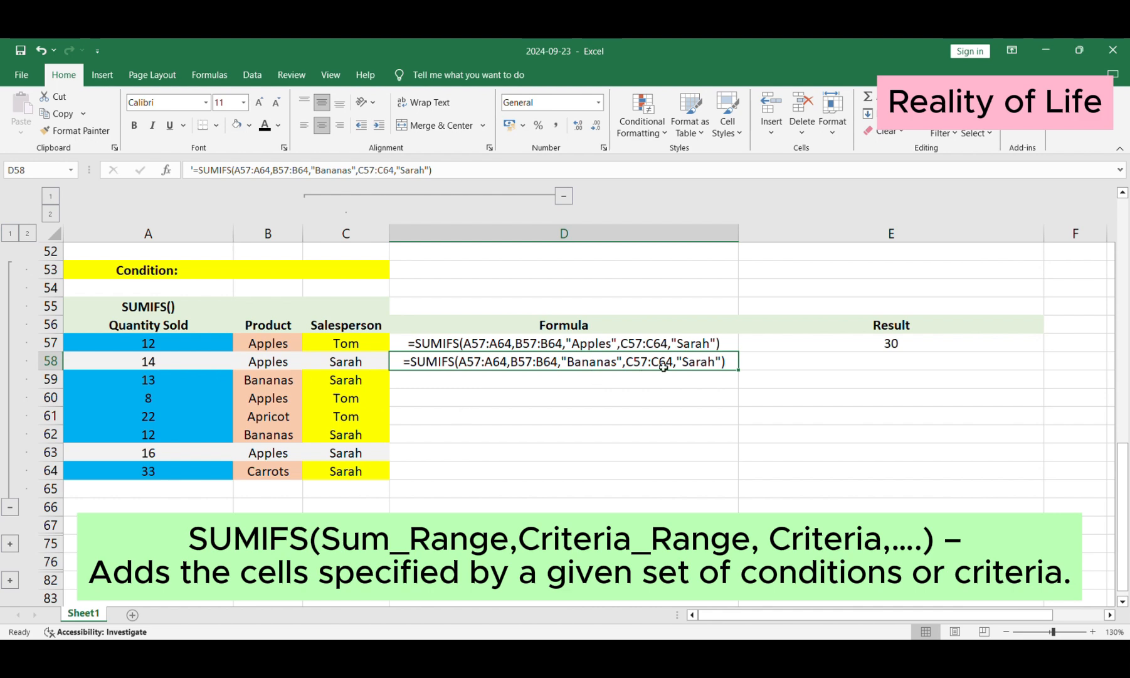
{"action": "left_click", "coordinate": [823, 360]}
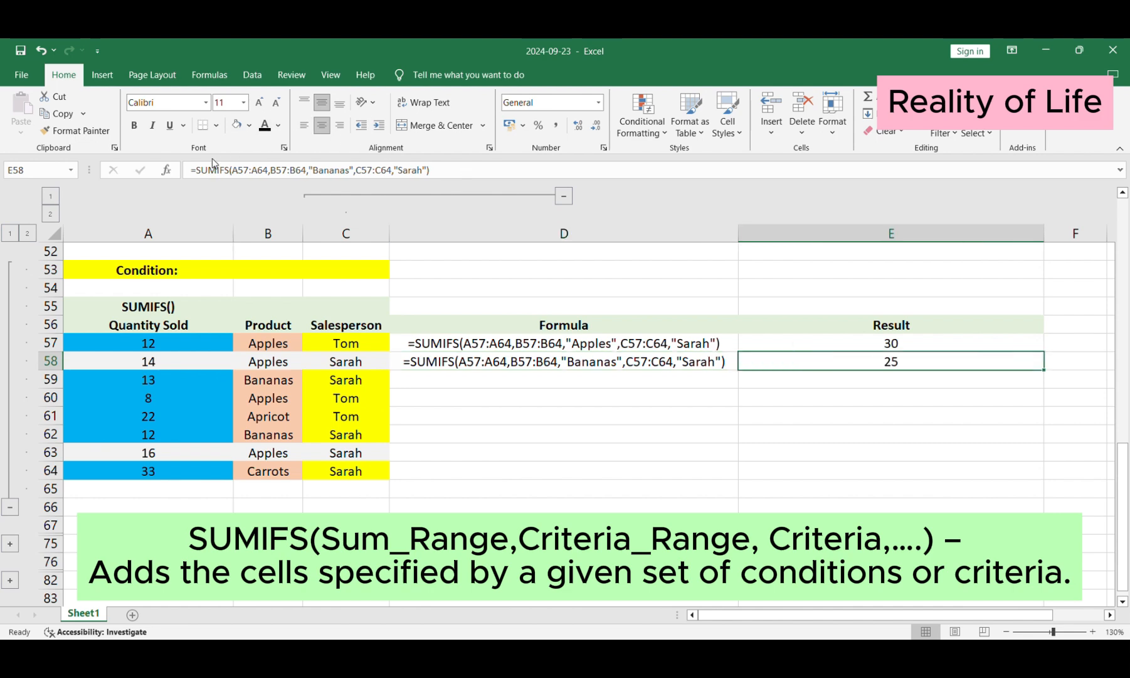
Step: Inspect the "Bananas" SUMIFS formula in E58 and the ranges it references
{"action": "key", "text": "F2"}
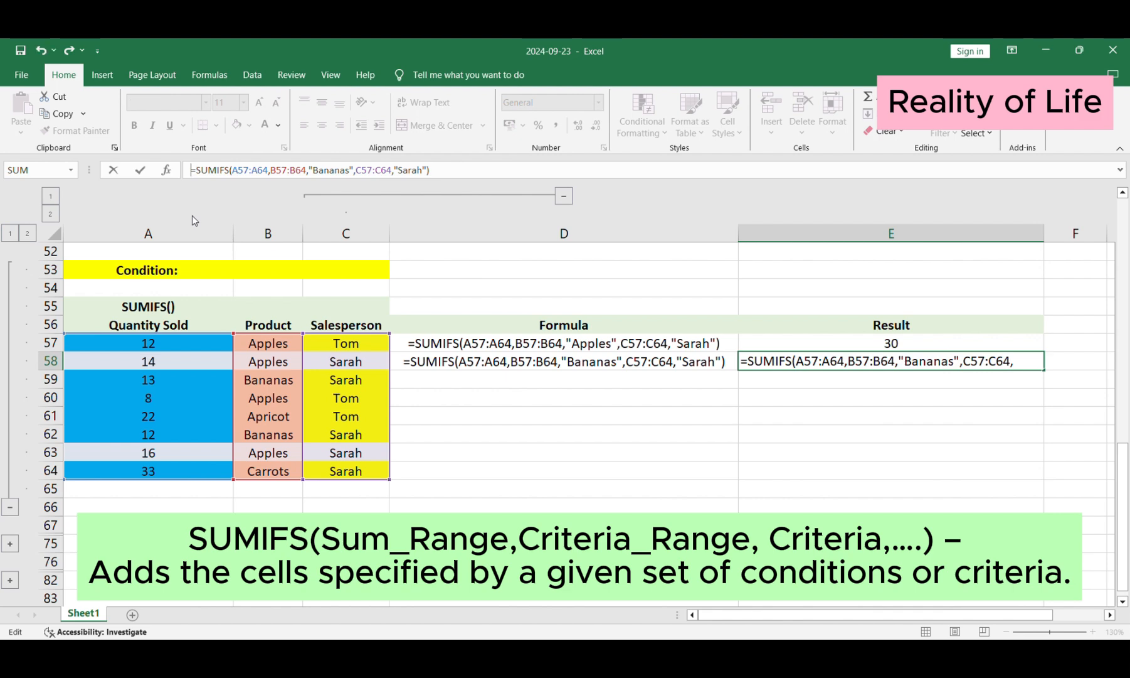
{"action": "key", "text": "Return"}
{"action": "type", "text": "+"}
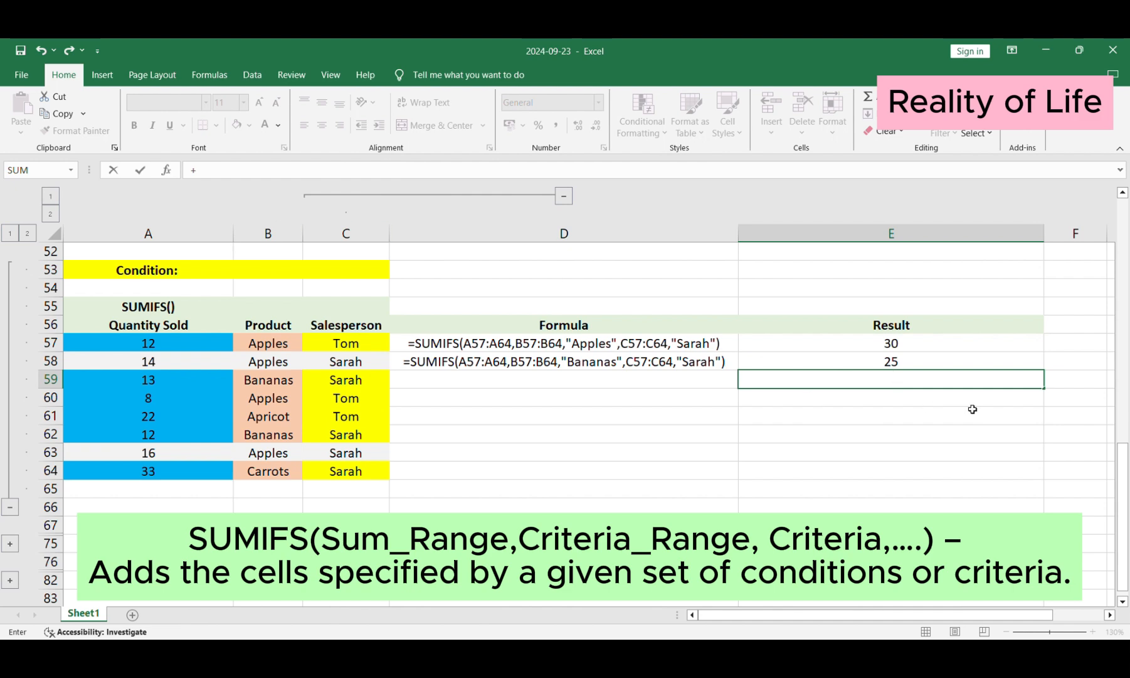
{"action": "left_click", "coordinate": [946, 360]}
{"action": "key", "text": "Escape"}
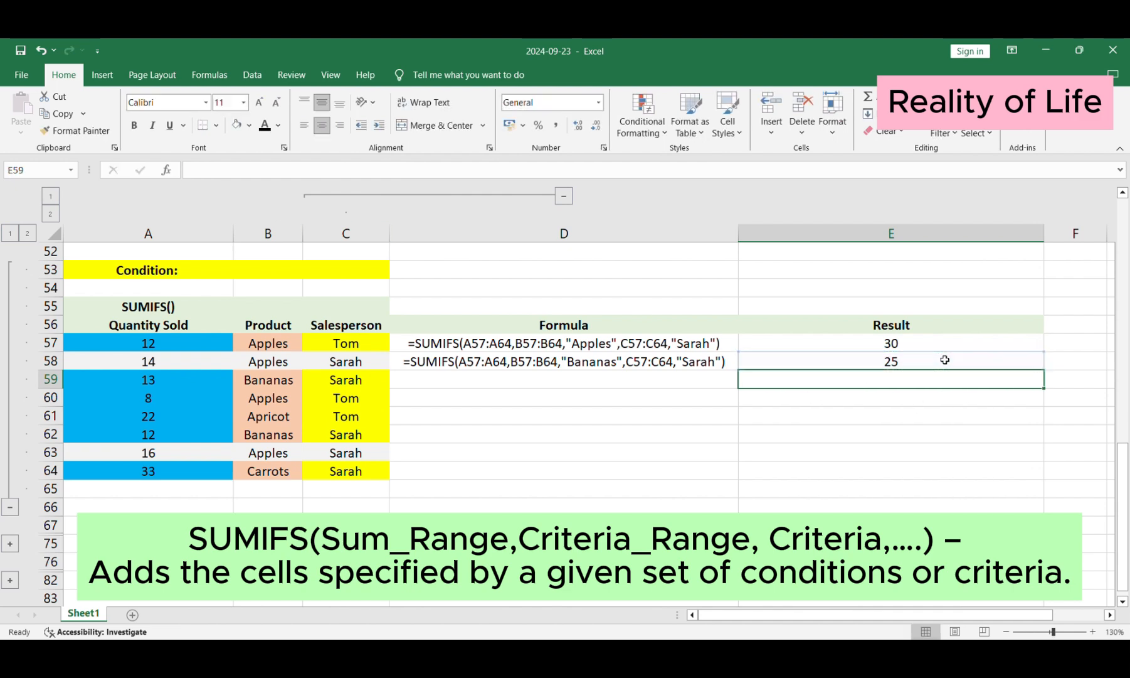
{"action": "left_click", "coordinate": [945, 360]}
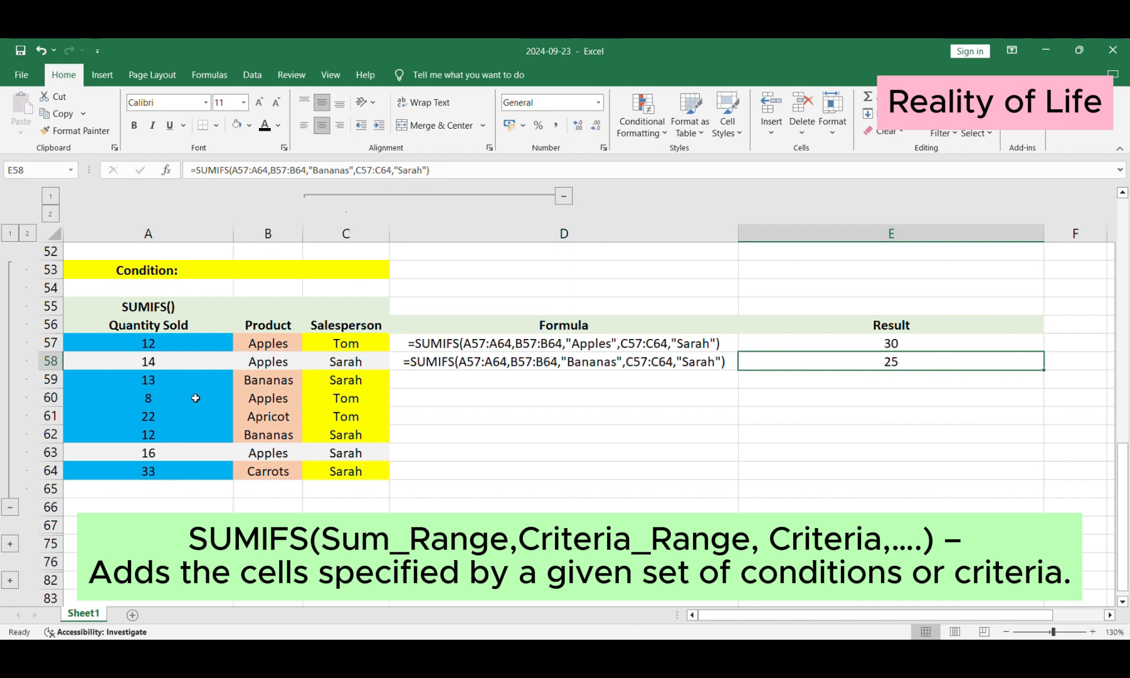
Step: Shade the matching "Bananas" rows A59:C59 and A62:C62 light grey
{"action": "left_click_drag", "start_coordinate": [317, 380], "coordinate": [171, 372]}
{"action": "left_click", "coordinate": [236, 124]}
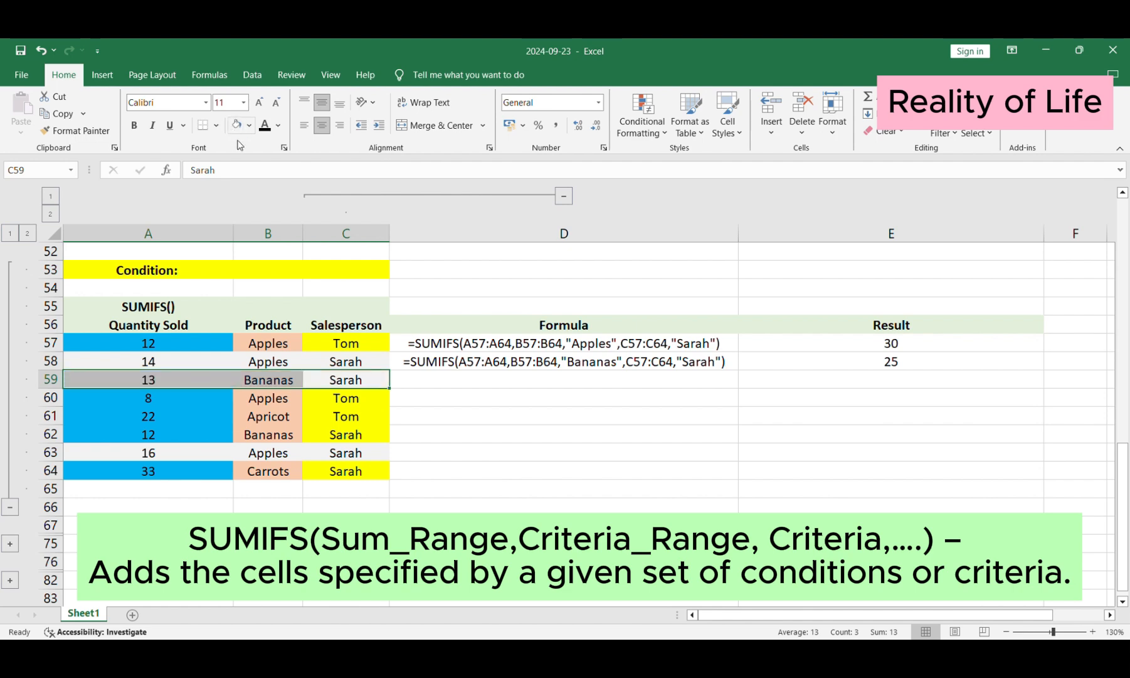
{"action": "left_click_drag", "start_coordinate": [359, 433], "coordinate": [164, 439]}
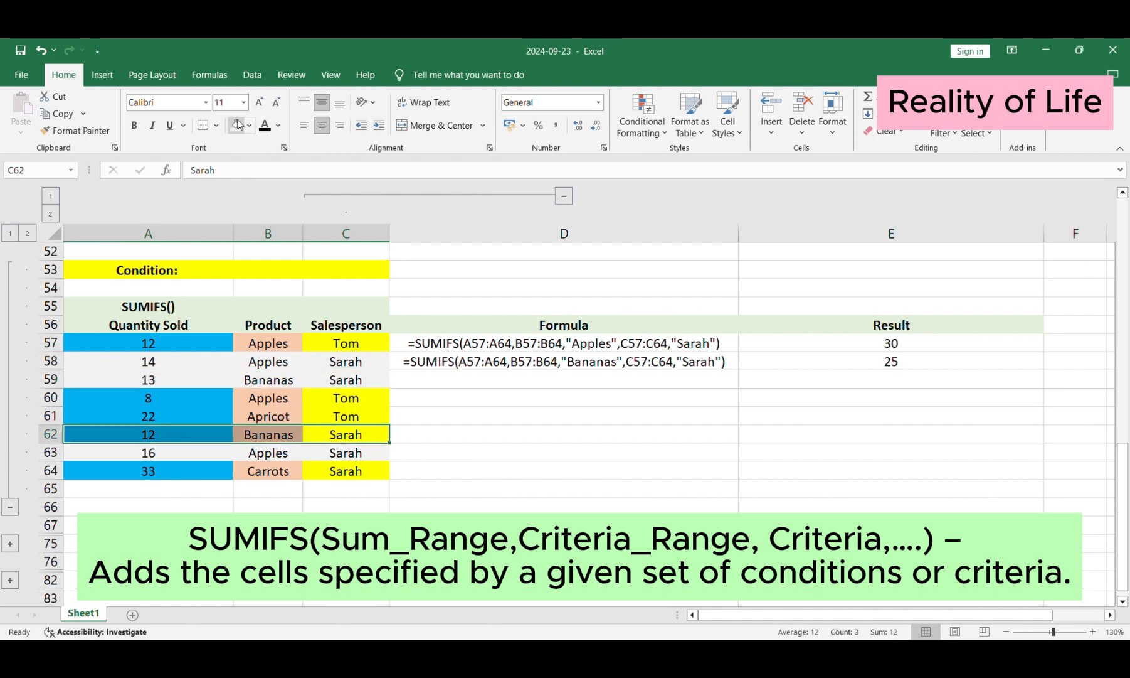
{"action": "left_click", "coordinate": [237, 124]}
Step: Highlight the "Bananas" quantities in A59 and A62 yellow and compare them with the result in E58
{"action": "left_click", "coordinate": [149, 436]}
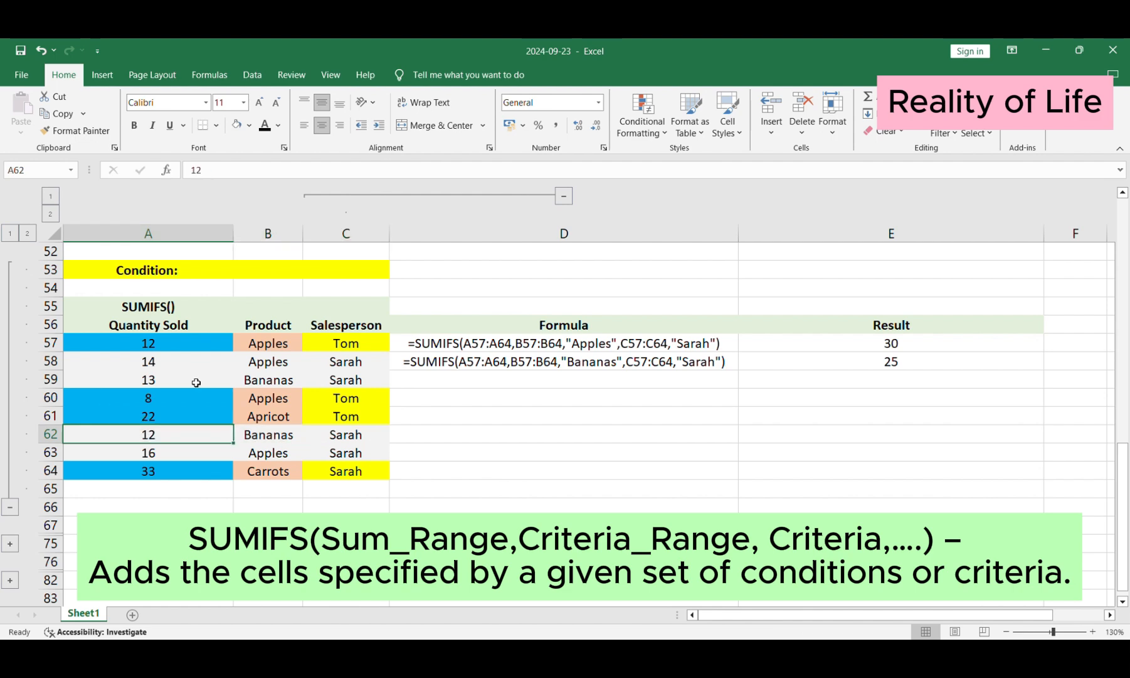
{"action": "left_click", "coordinate": [165, 378], "text": "ctrl"}
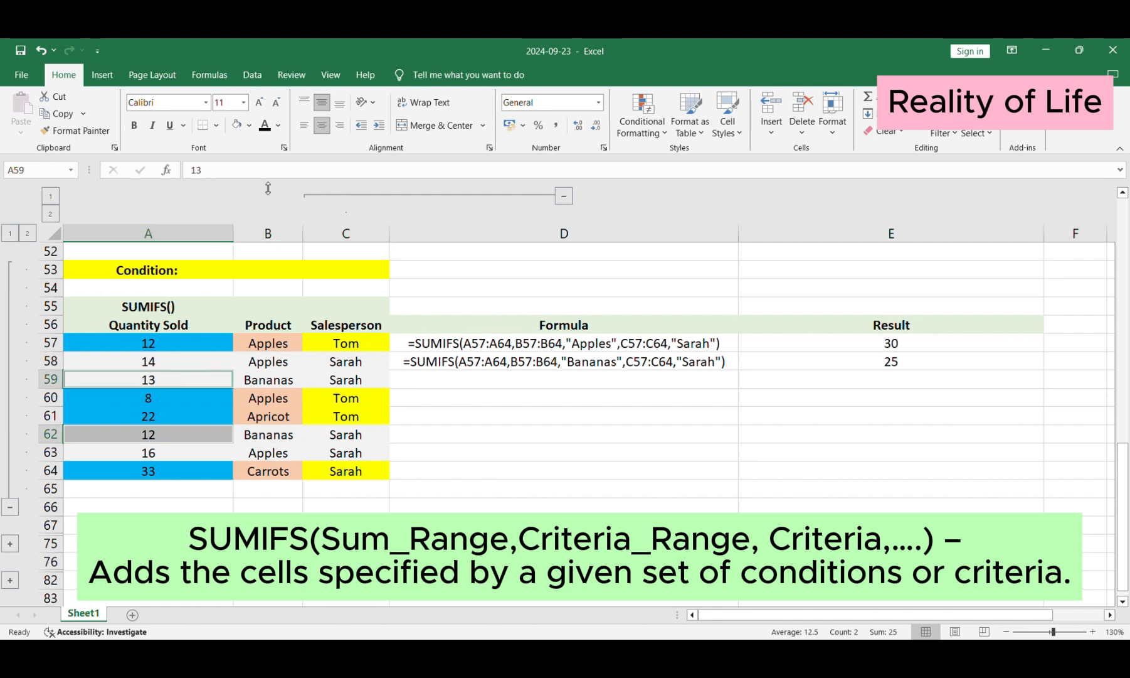
{"action": "left_click", "coordinate": [236, 124]}
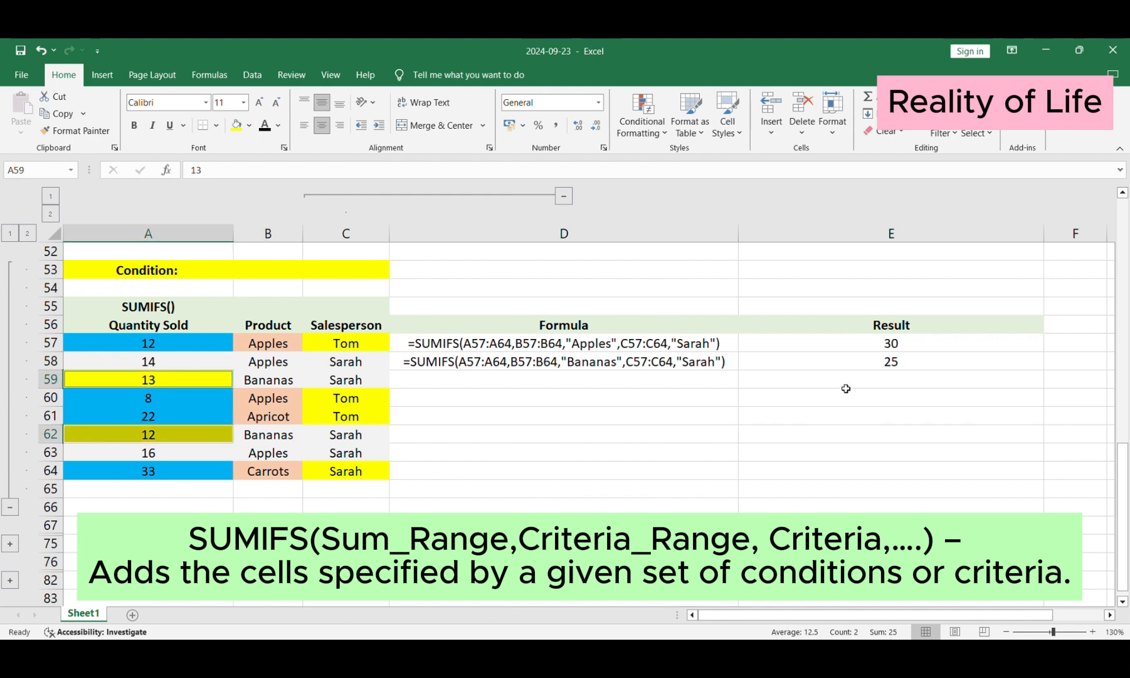
{"action": "left_click", "coordinate": [850, 366]}
Step: Copy the "Bananas" SUMIFS formula text from D58 into D59
{"action": "left_click", "coordinate": [677, 368]}
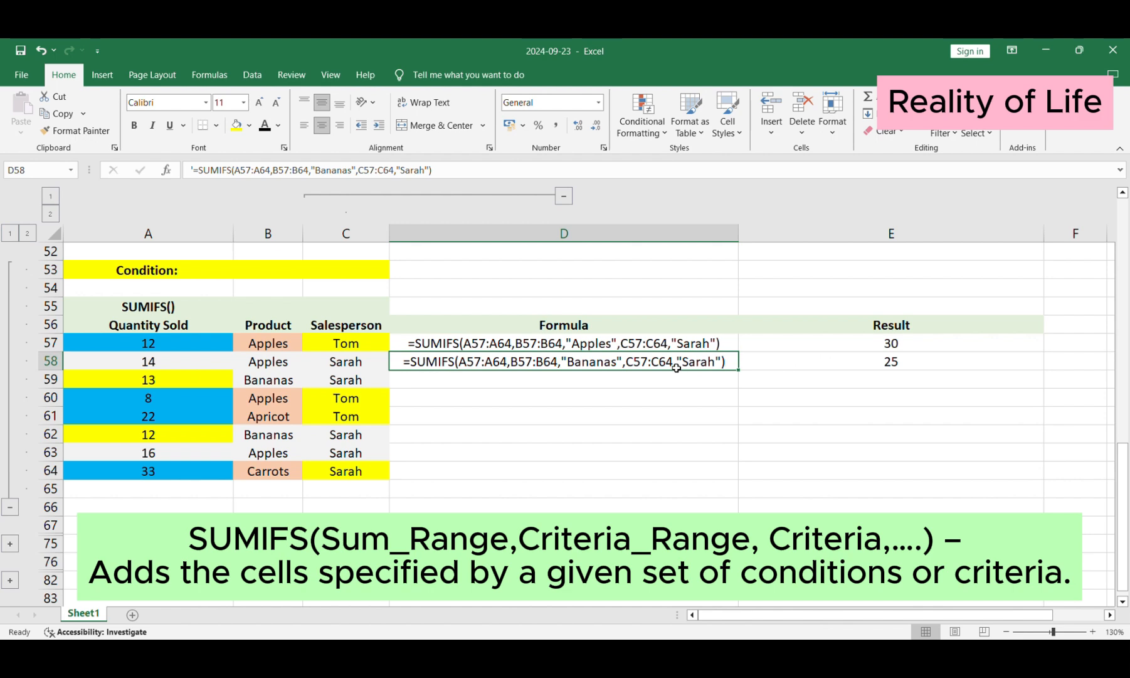
{"action": "key", "text": "ctrl+c"}
{"action": "key", "text": "Down"}
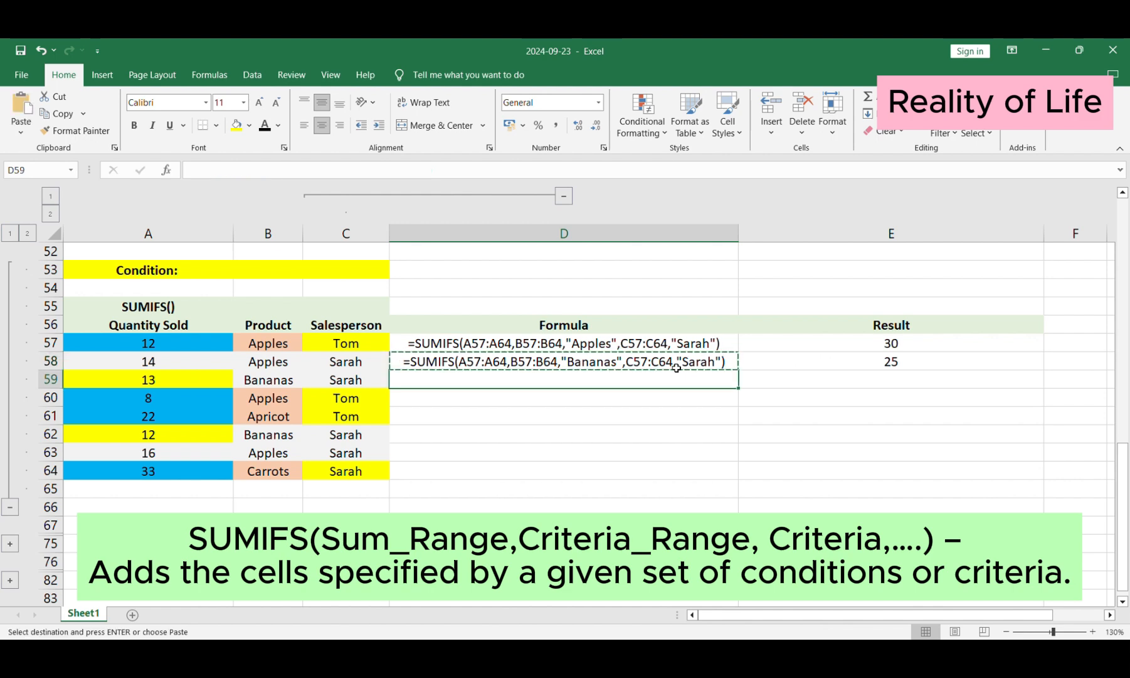
{"action": "key", "text": "Return"}
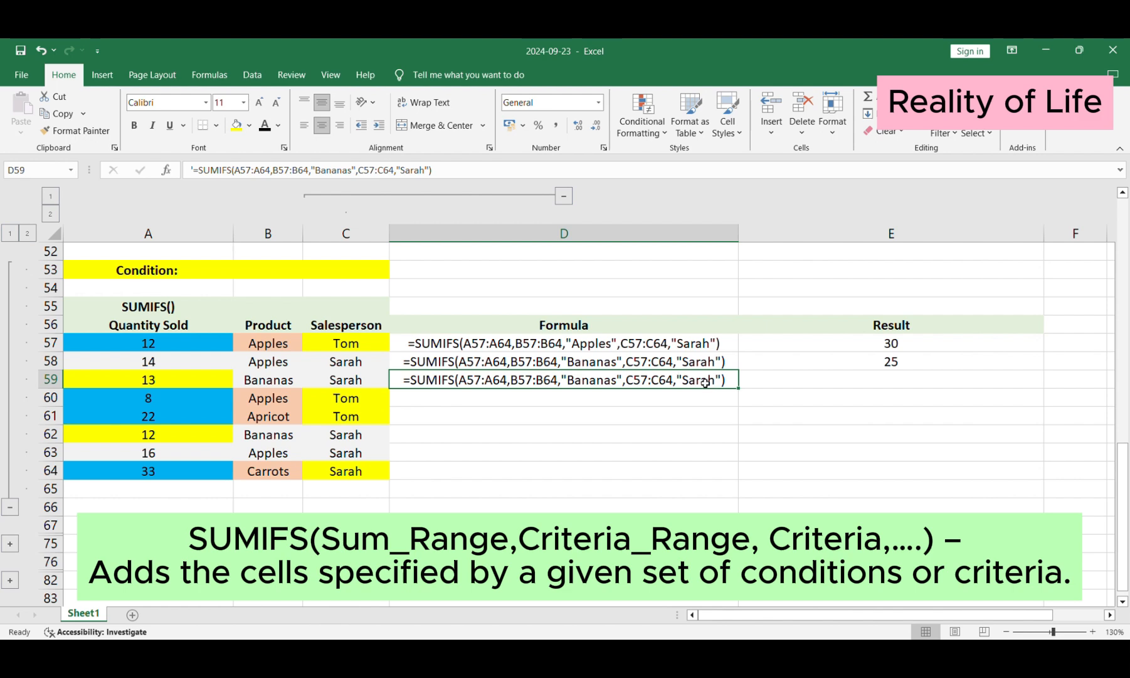
Step: Change the criteria in the D59 formula text to "Apples" and the salesperson listed in C57
{"action": "double_click", "coordinate": [575, 380]}
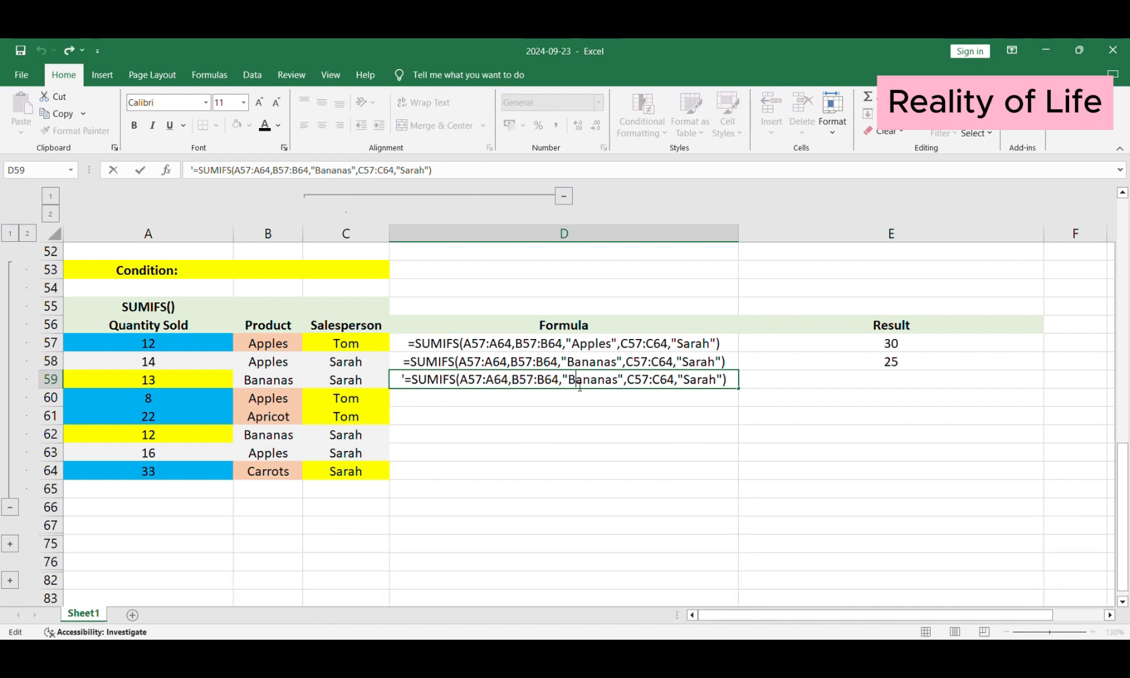
{"action": "double_click", "coordinate": [575, 380]}
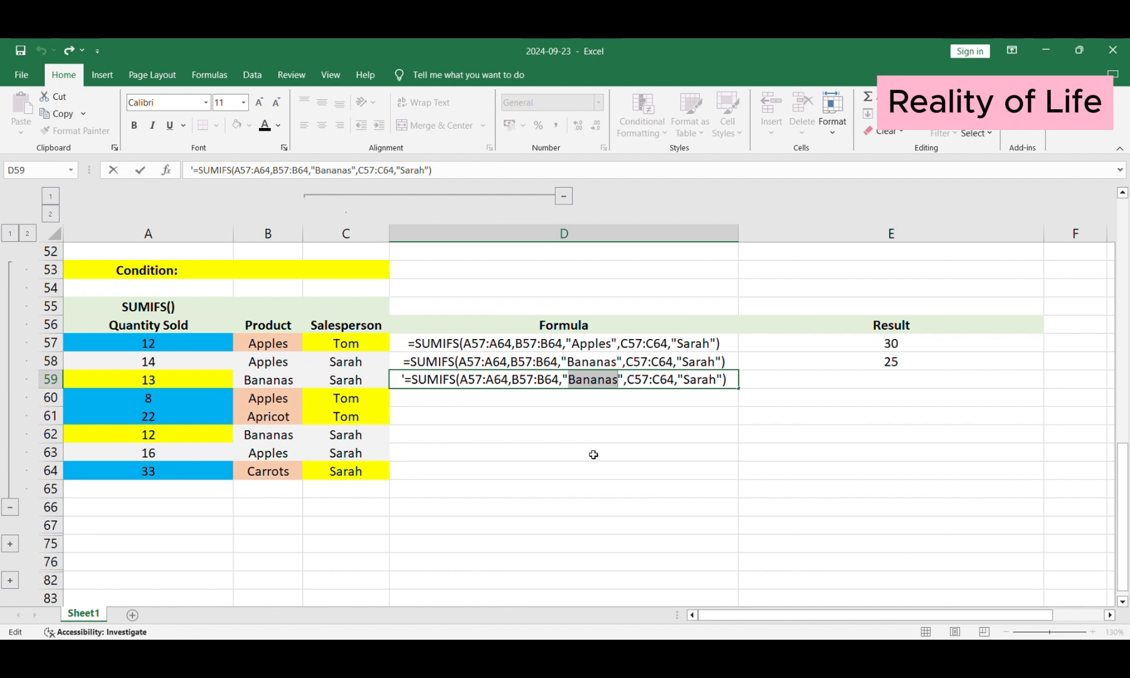
{"action": "type", "text": "Apples"}
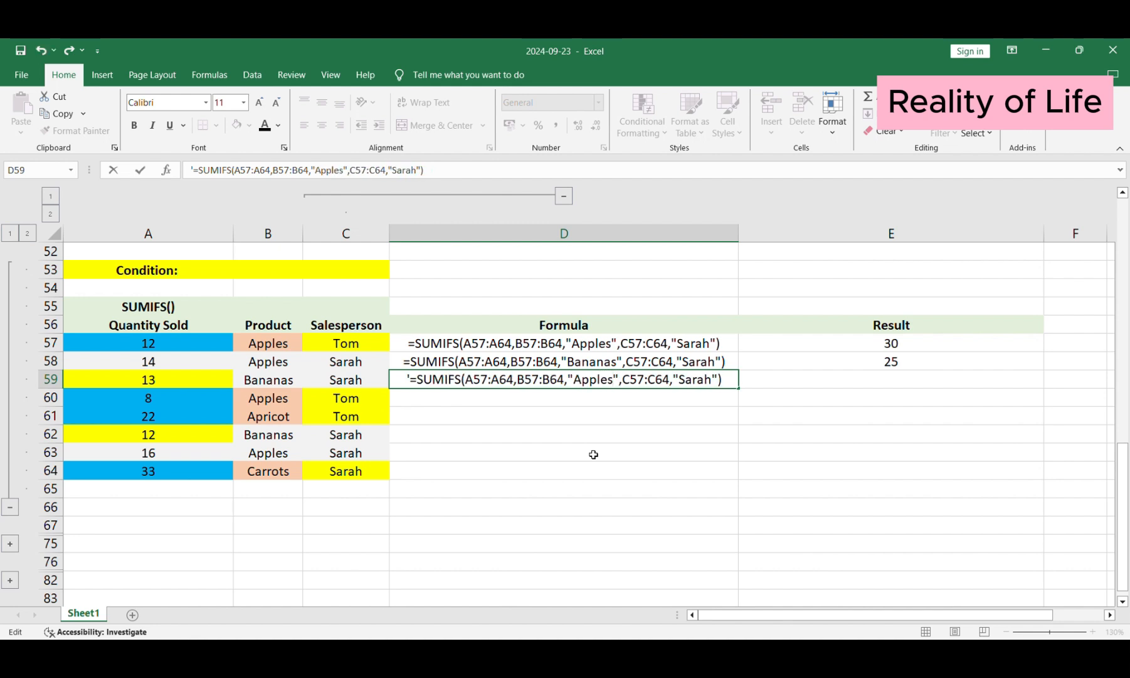
{"action": "double_click", "coordinate": [695, 381]}
{"action": "type", "text": "Tom"}
{"action": "key", "text": "Return"}
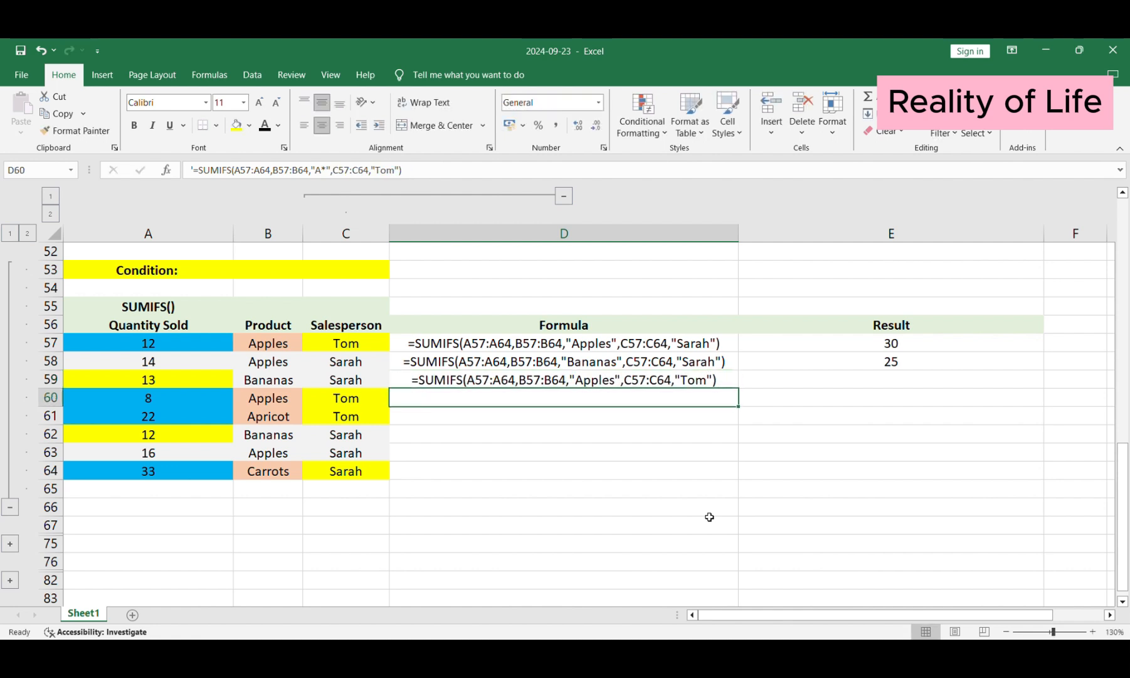
Step: Copy the D59 SUMIFS formula text into E59 and remove its leading apostrophe to make it a live formula
{"action": "key", "text": "Up"}
{"action": "key", "text": "ctrl+c"}
{"action": "key", "text": "Right"}
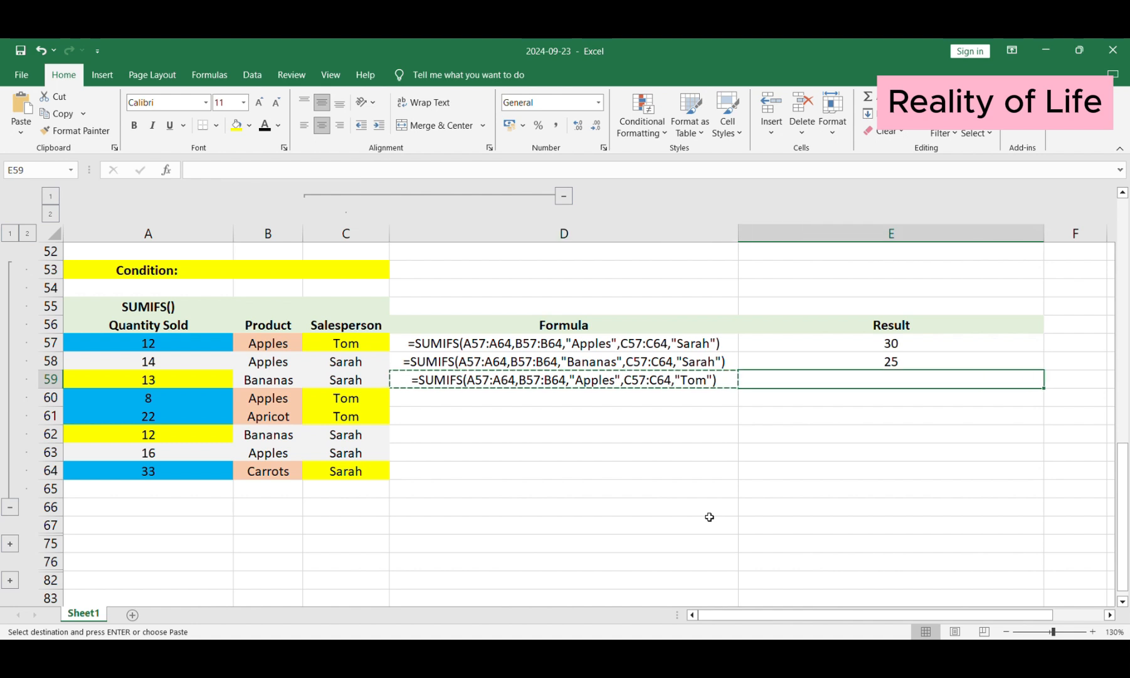
{"action": "key", "text": "Return"}
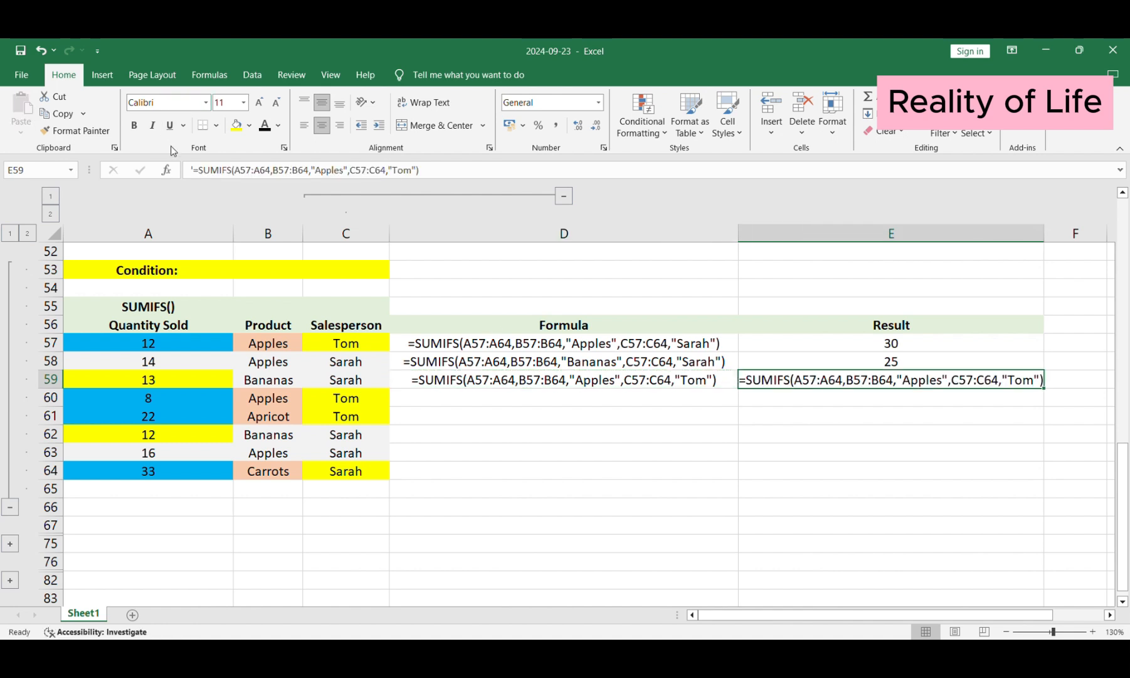
{"action": "left_click", "coordinate": [198, 170]}
{"action": "key", "text": "BackSpace"}
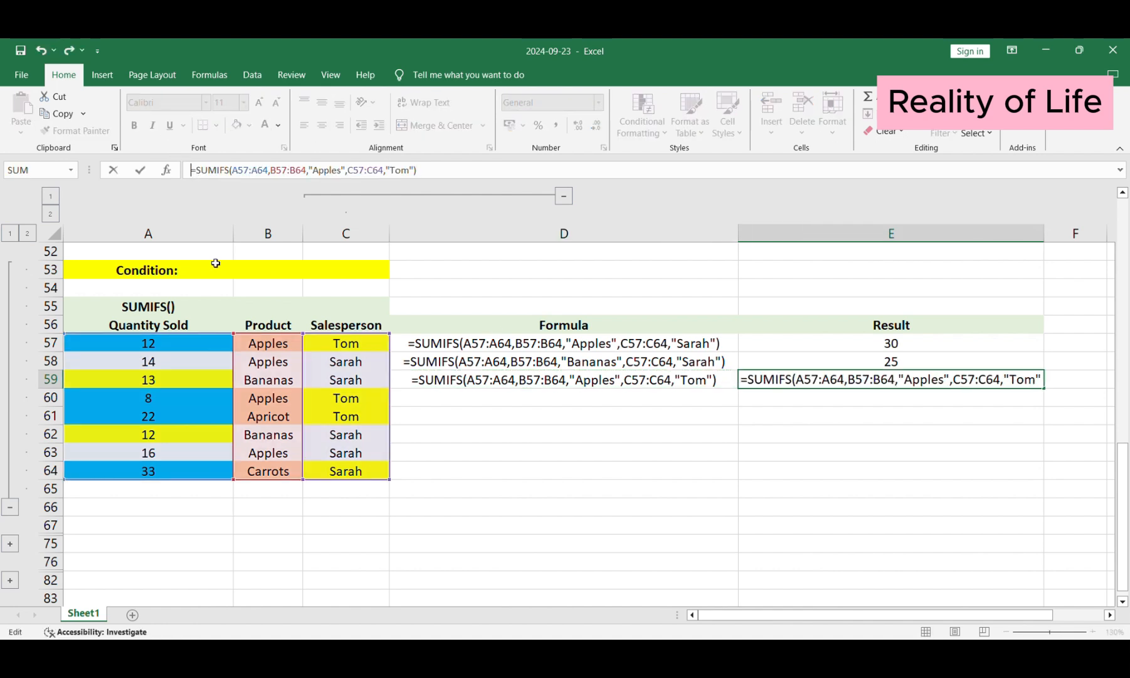
{"action": "key", "text": "Return"}
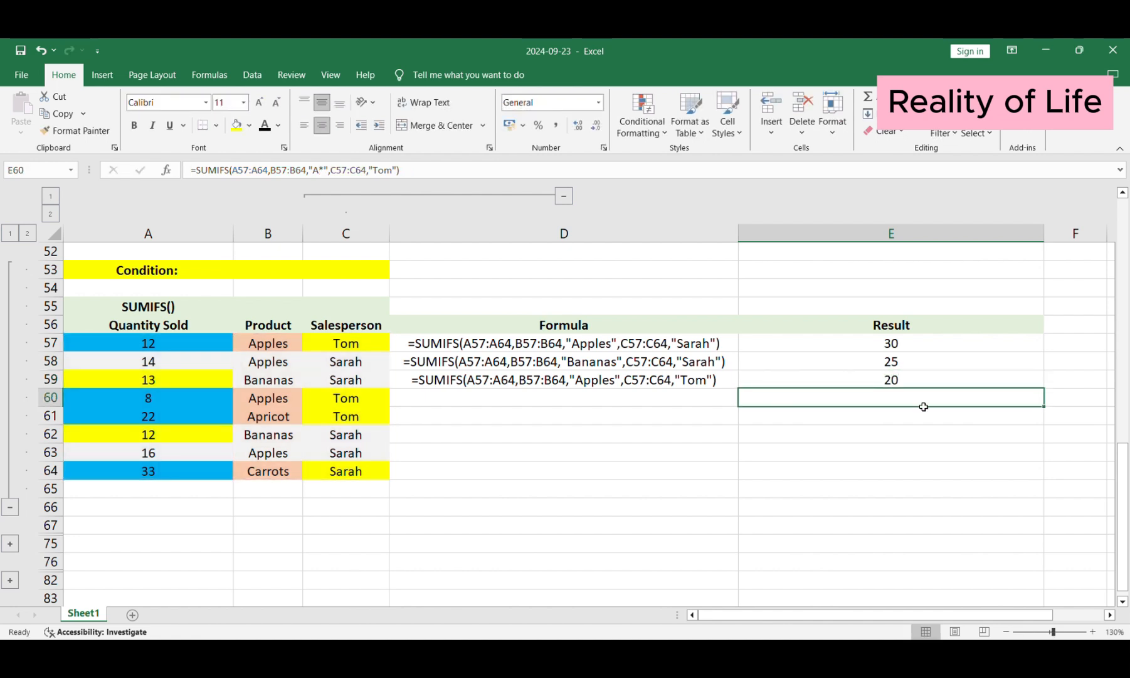
Step: Clear the fill colours from the SUMIFS example data in A57:C64
{"action": "key", "text": "Up"}
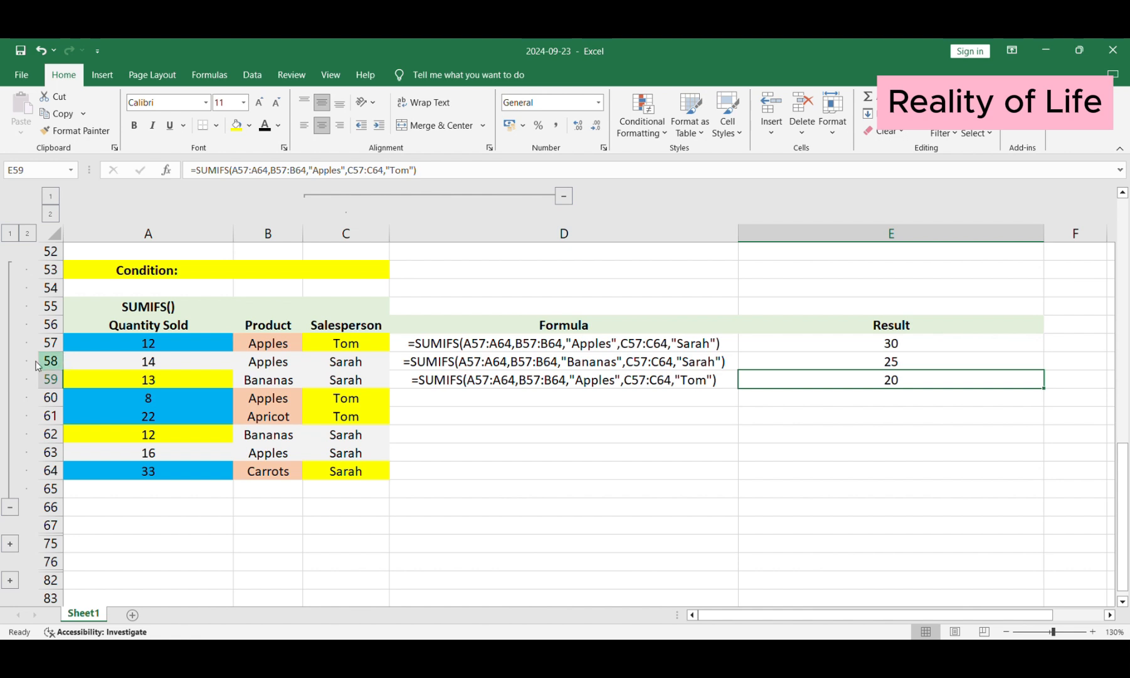
{"action": "left_click_drag", "start_coordinate": [83, 354], "coordinate": [345, 470]}
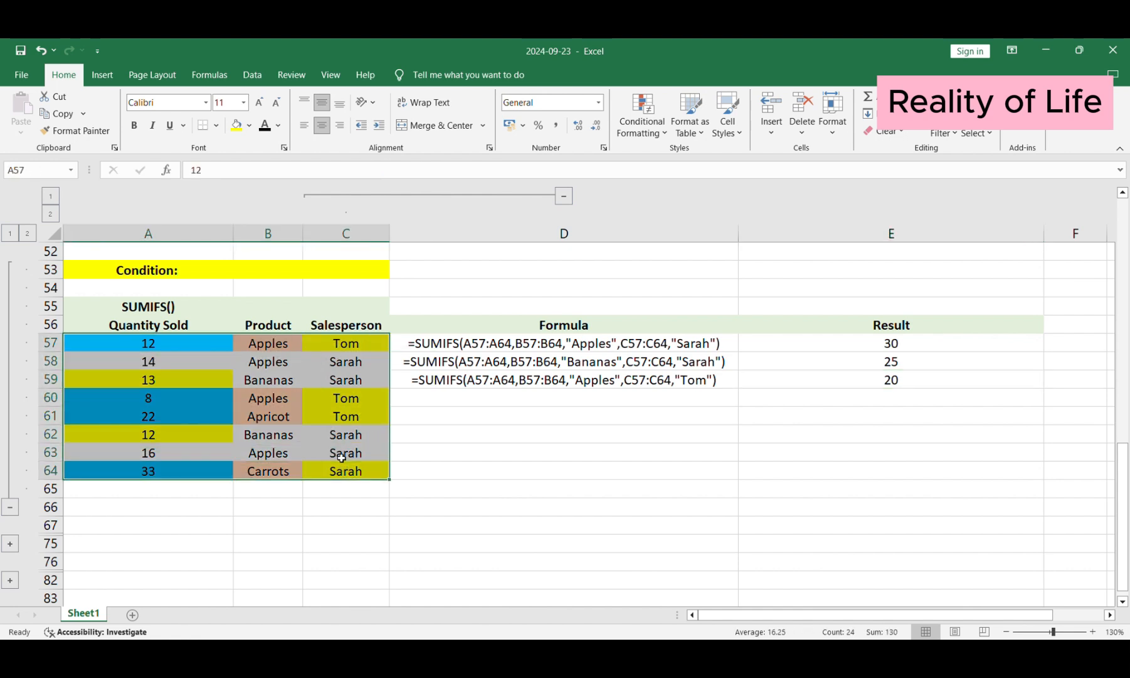
{"action": "left_click", "coordinate": [250, 125]}
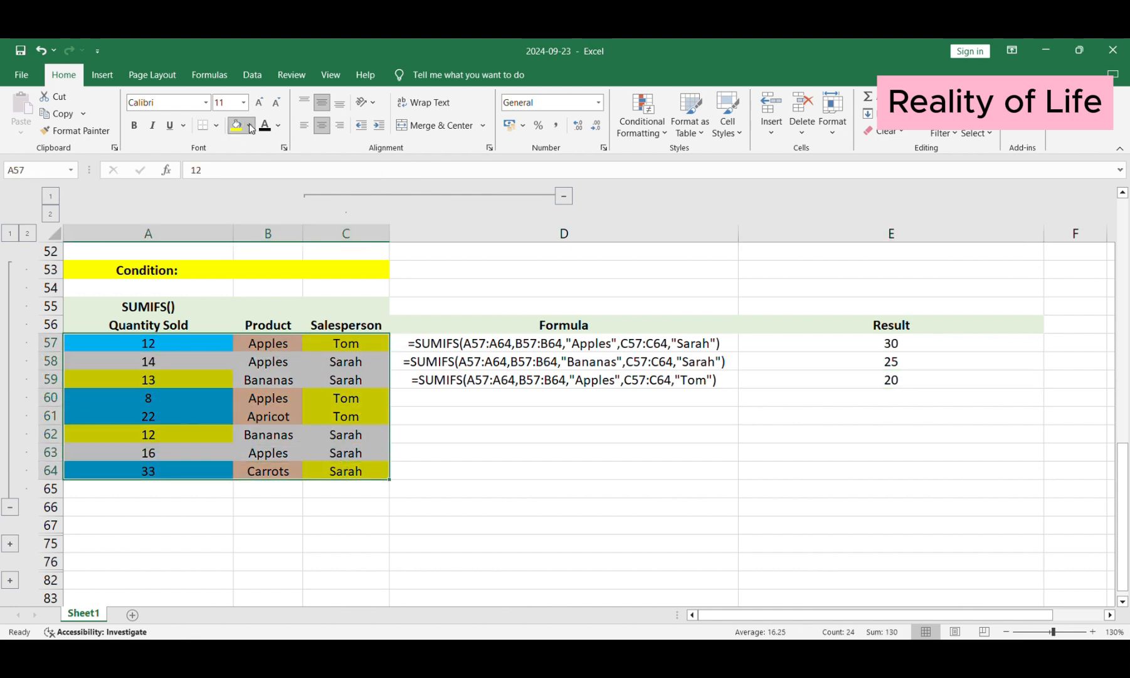
{"action": "left_click", "coordinate": [239, 160]}
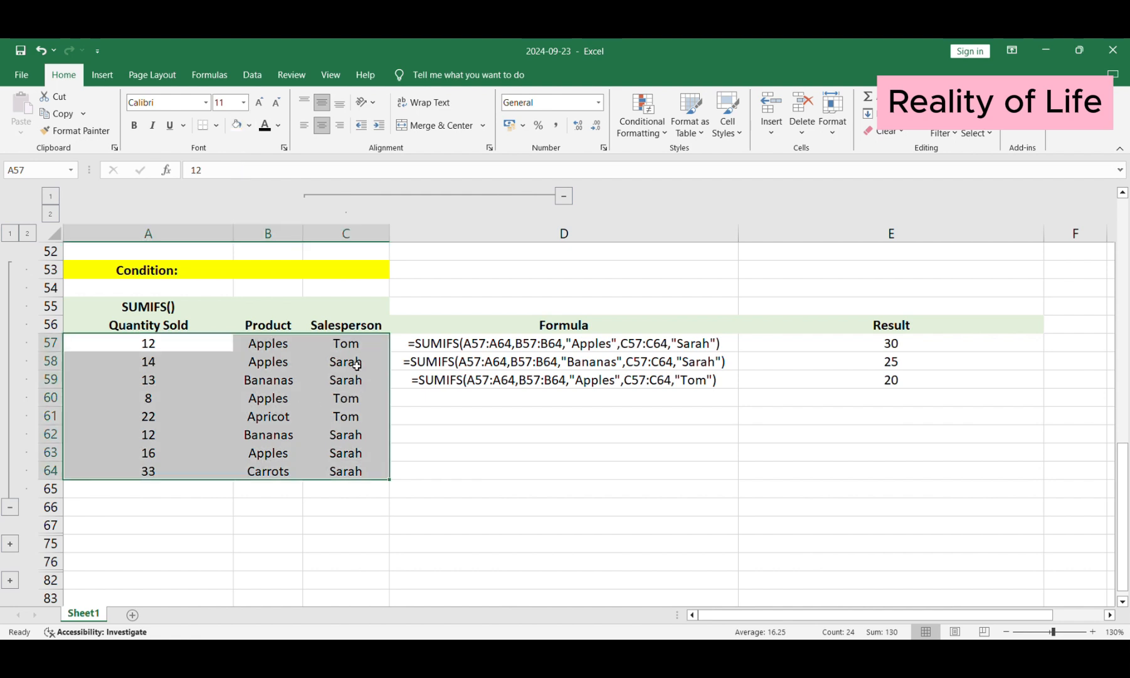
Step: Shade the matching "Apples" rows A57:C57 and A60:C60 orange and compare them with the result in E59
{"action": "left_click_drag", "start_coordinate": [345, 345], "coordinate": [171, 342]}
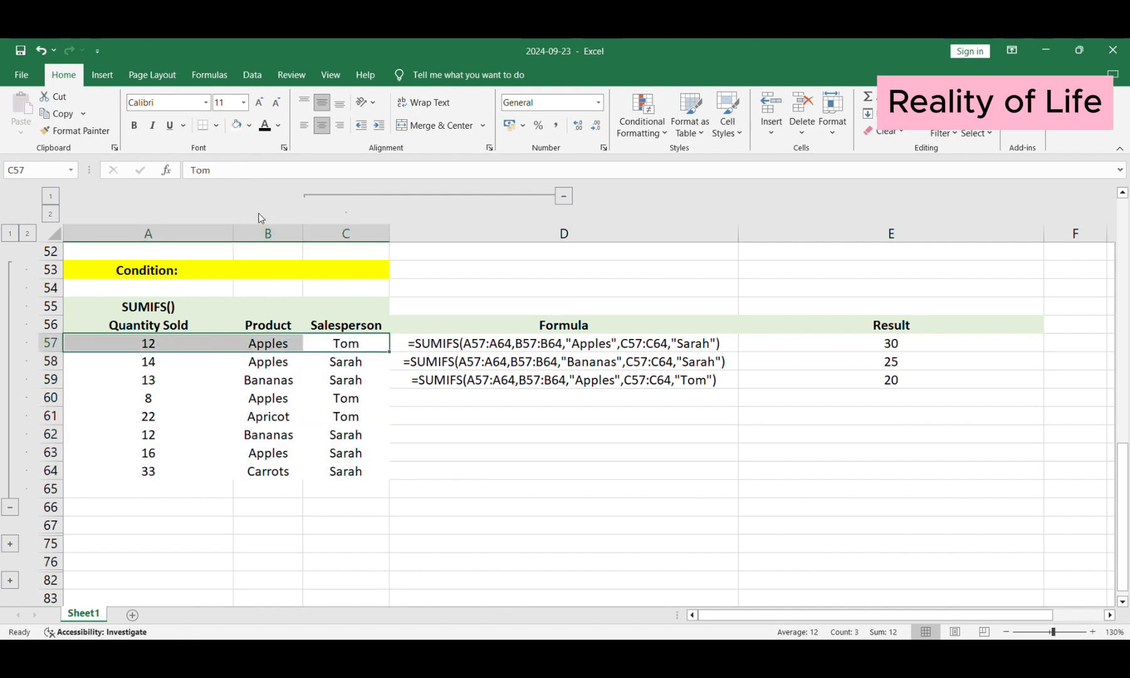
{"action": "left_click", "coordinate": [237, 125]}
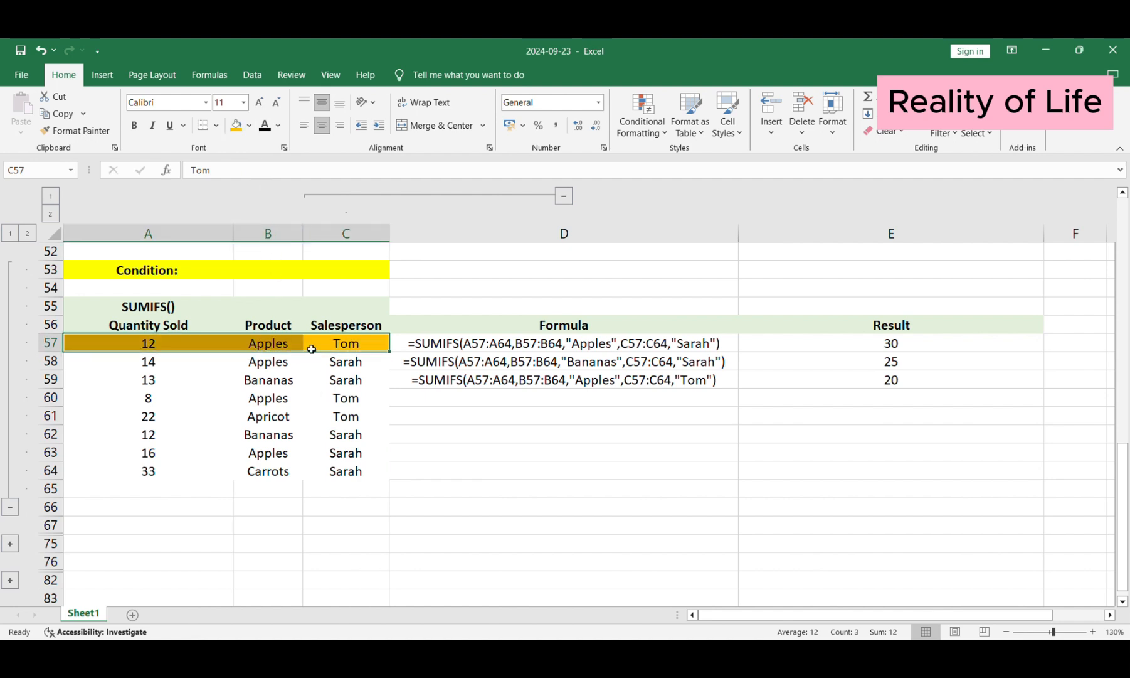
{"action": "left_click_drag", "start_coordinate": [346, 398], "coordinate": [178, 400]}
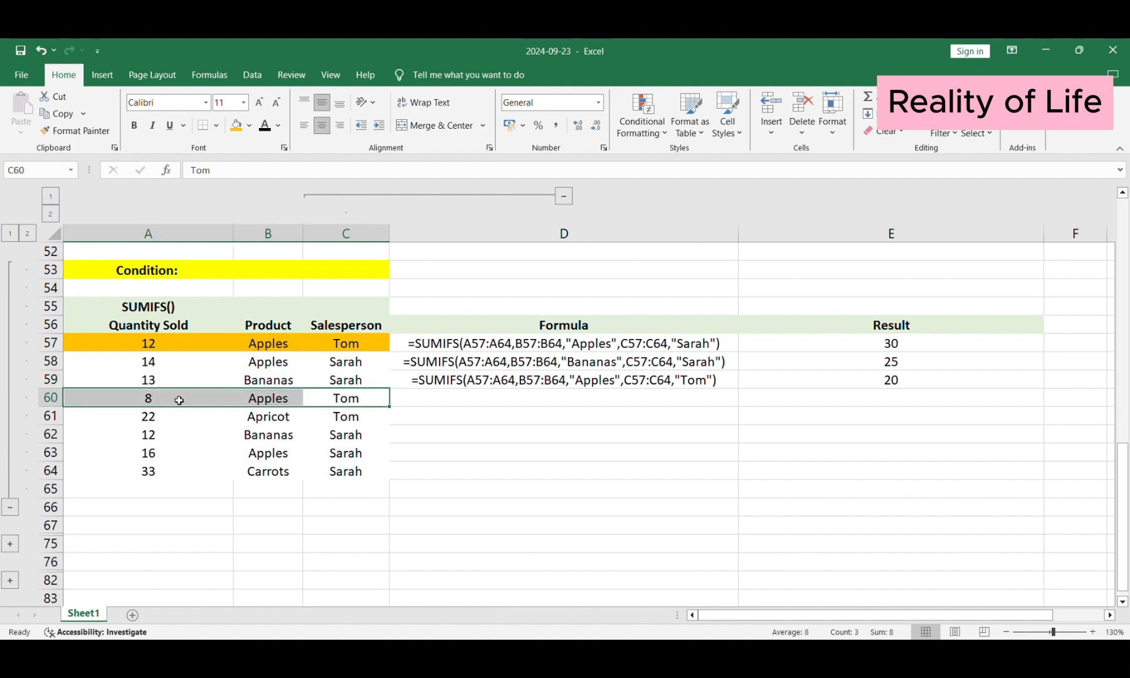
{"action": "left_click", "coordinate": [237, 125]}
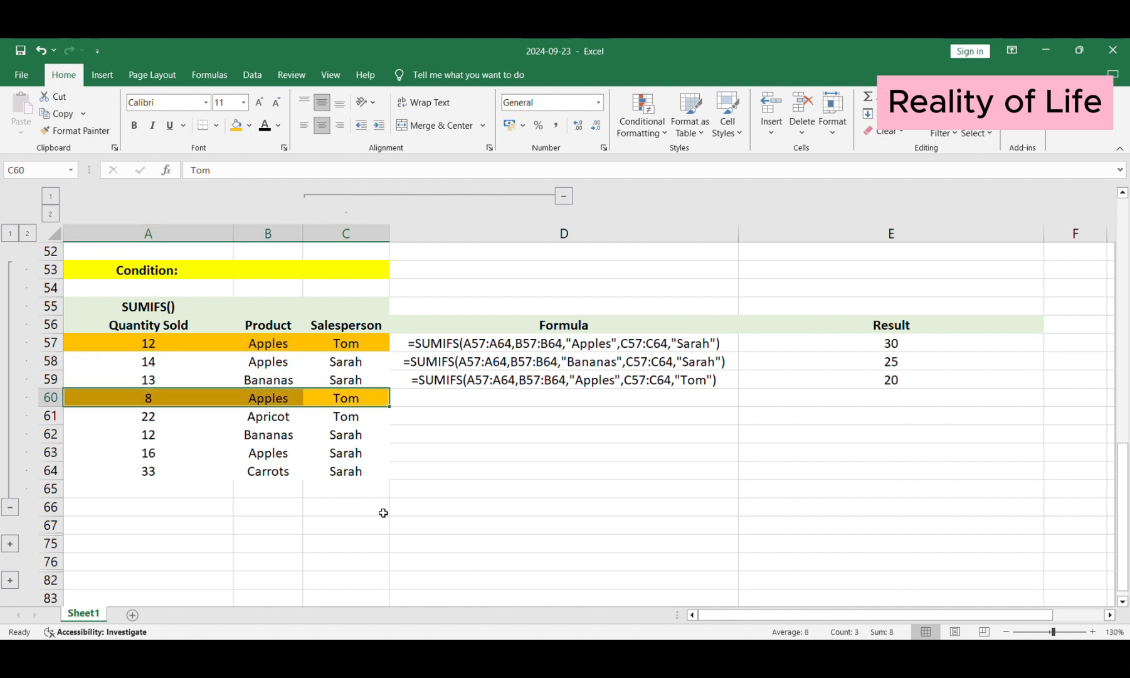
{"action": "left_click_drag", "start_coordinate": [349, 416], "coordinate": [188, 422]}
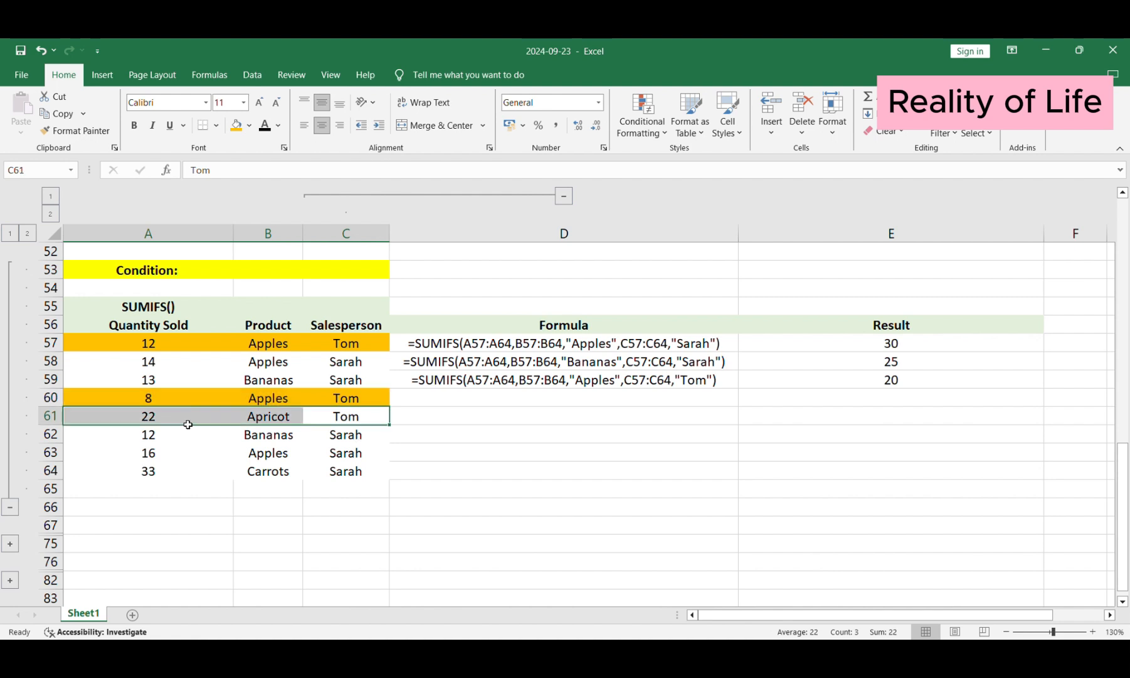
{"action": "left_click", "coordinate": [905, 384]}
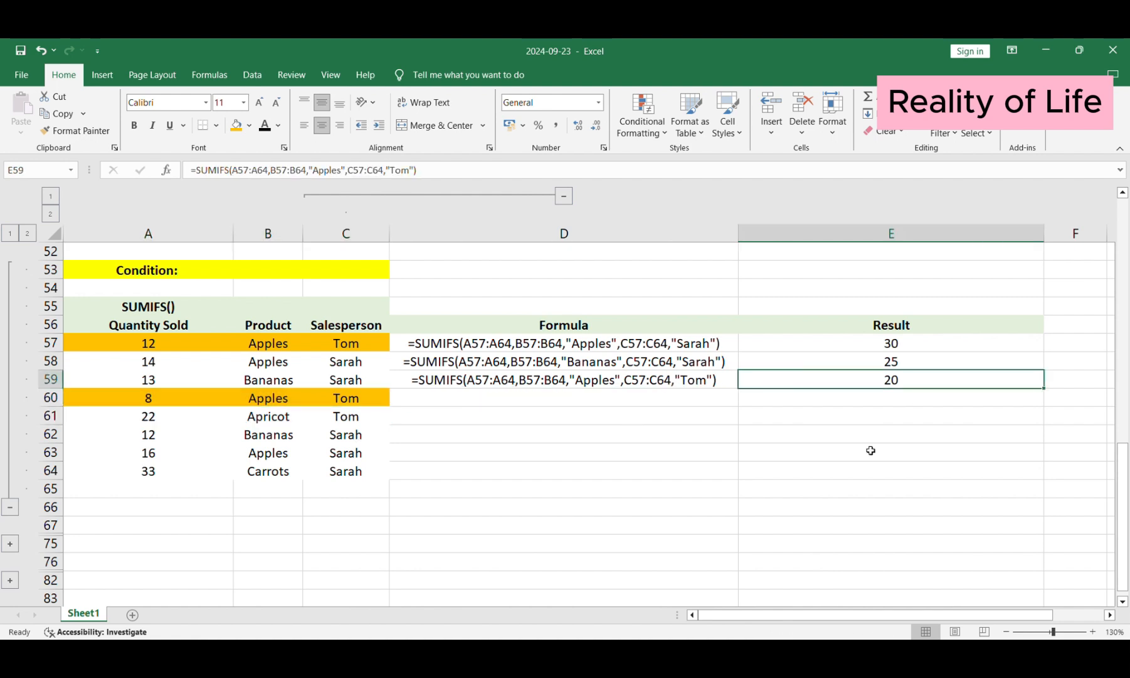
Step: Expand the grouped SUMPRODUCT example rows and show D70's =SUMPRODUCT(A70:A74,B70:B74) as text with a leading apostrophe
{"action": "scroll", "coordinate": [9, 493], "scroll_direction": "down", "scroll_amount": 1}
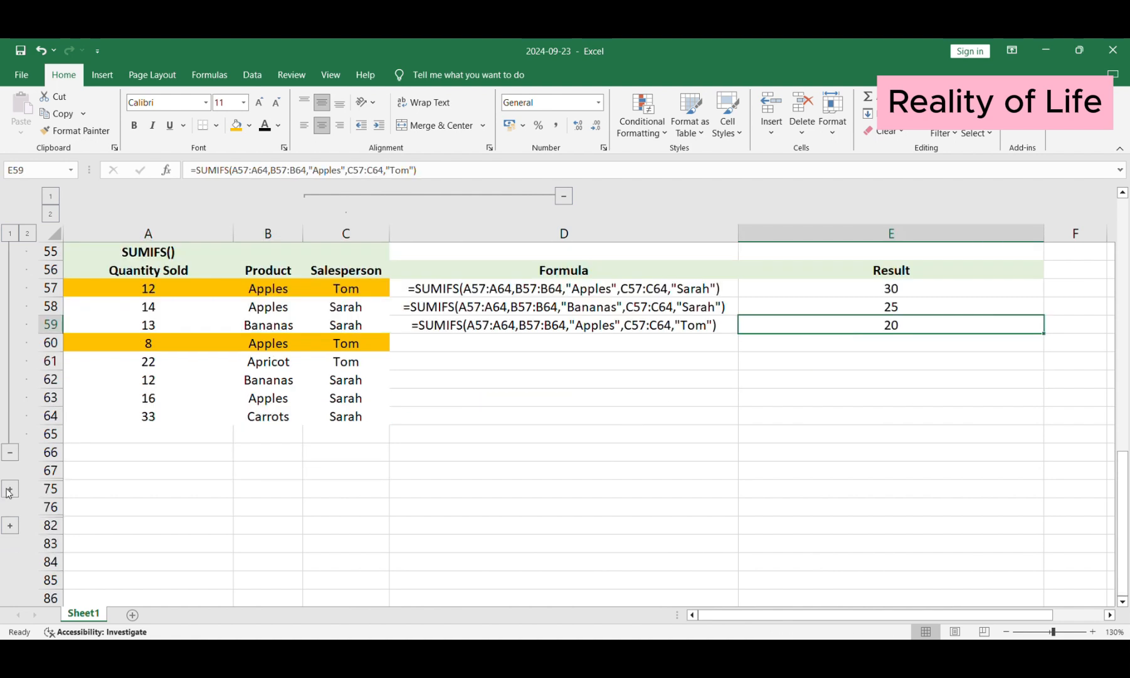
{"action": "left_click", "coordinate": [8, 490]}
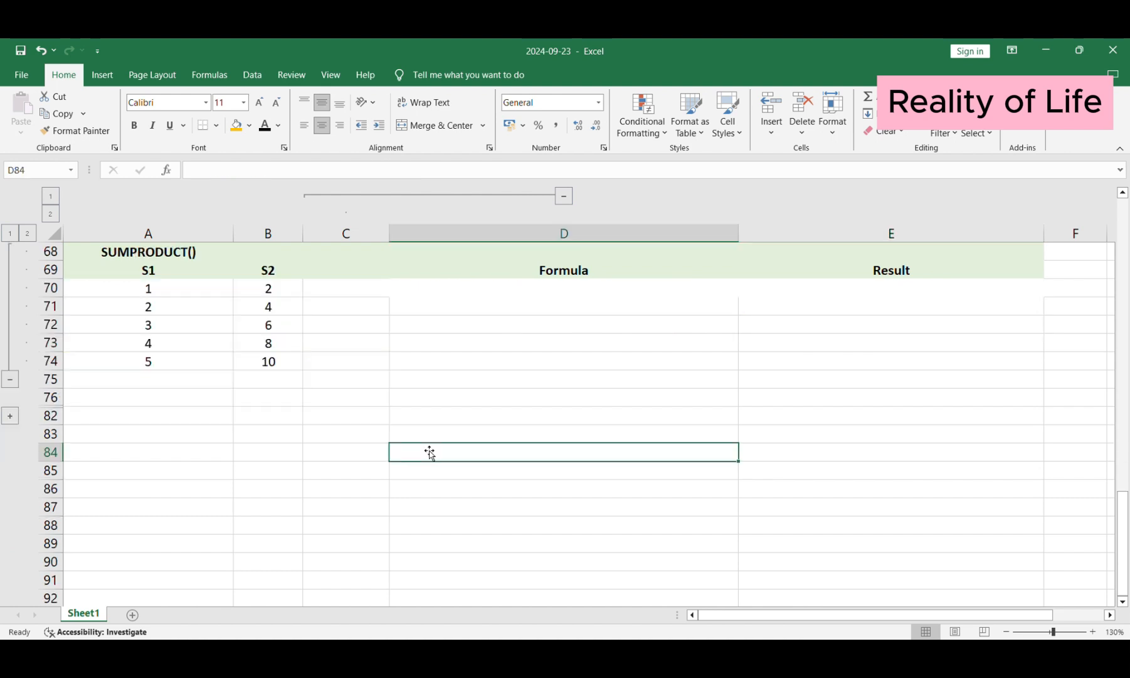
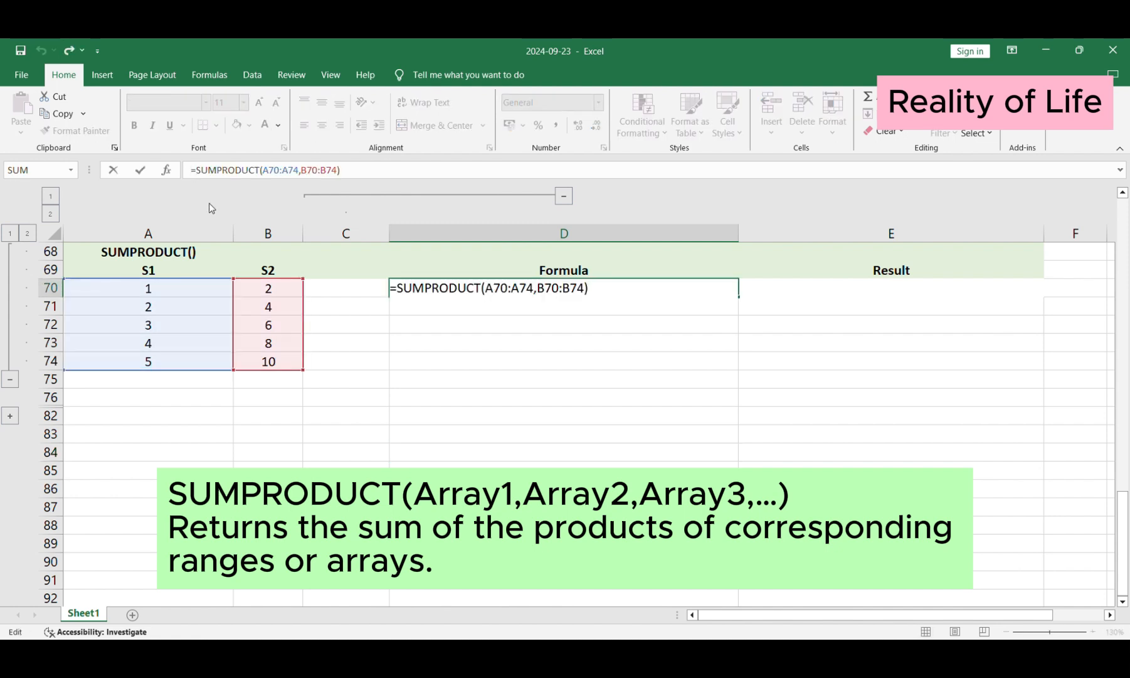
{"action": "key", "text": "Home"}
{"action": "type", "text": "\""}
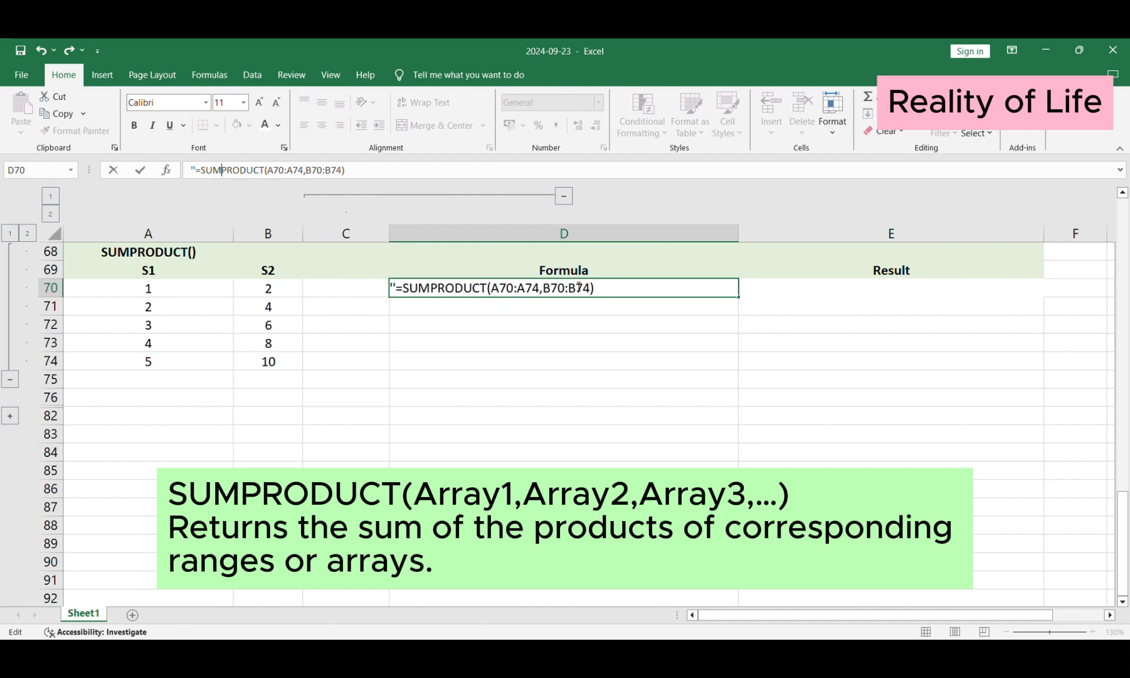
Step: Fill the S1 values in A70:A74 with orange
{"action": "left_click", "coordinate": [161, 368]}
{"action": "left_click_drag", "start_coordinate": [175, 294], "coordinate": [161, 363]}
{"action": "left_click", "coordinate": [236, 125]}
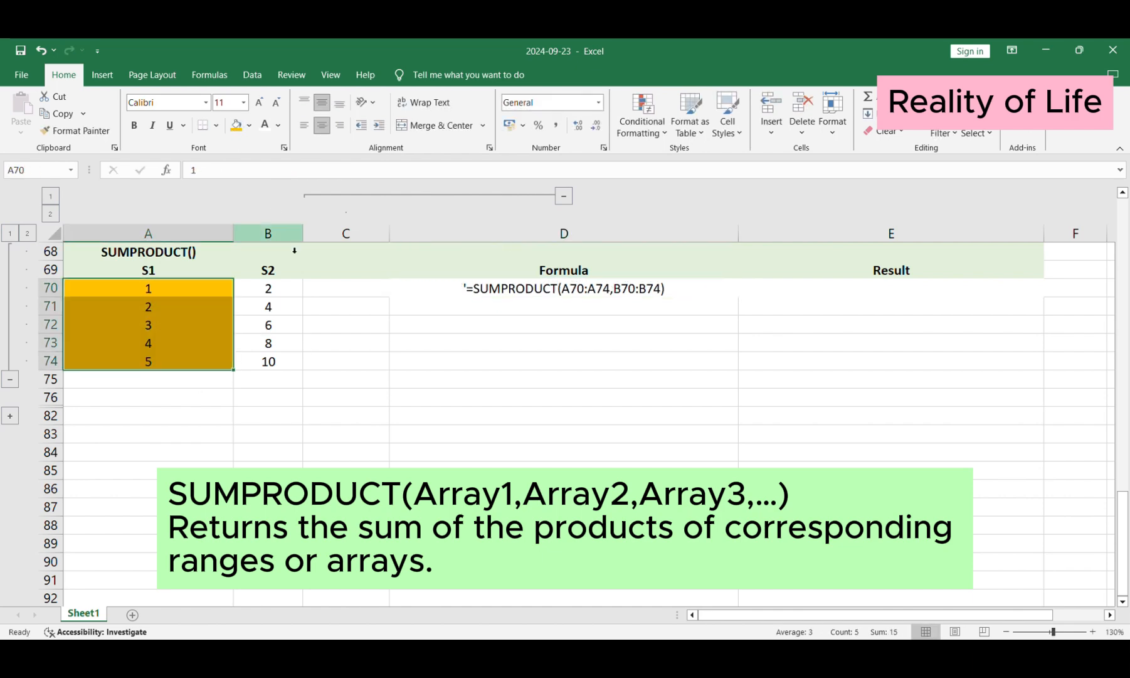
Step: Fill the S2 values in B70:B74 with light blue
{"action": "left_click_drag", "start_coordinate": [279, 292], "coordinate": [271, 360]}
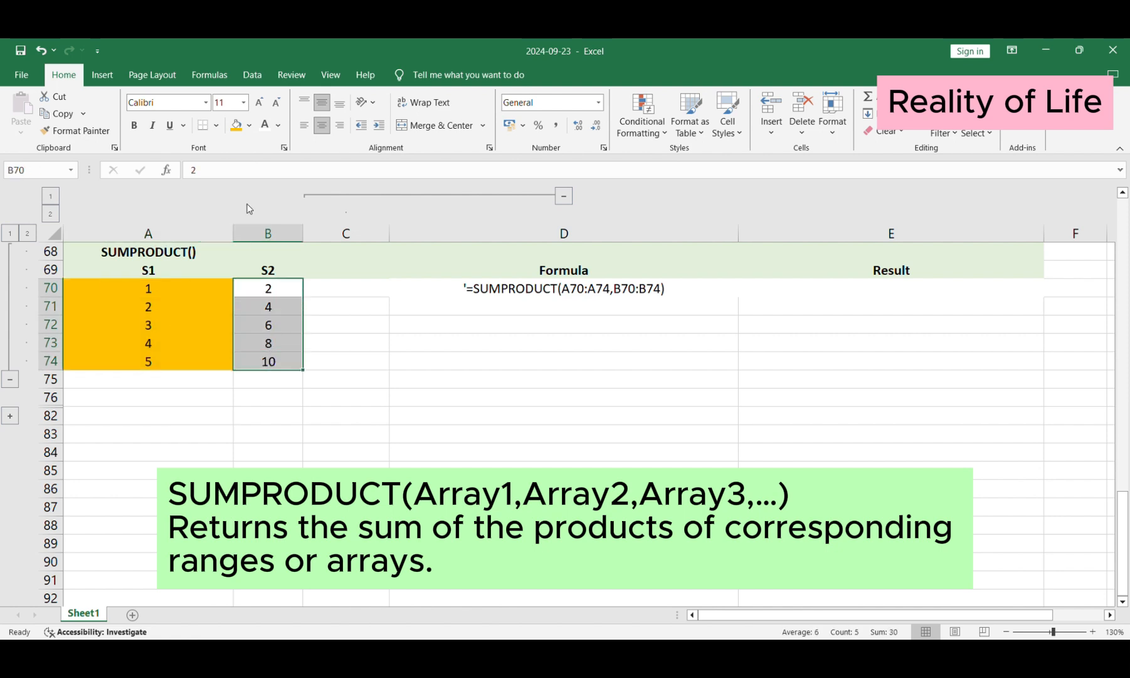
{"action": "left_click", "coordinate": [247, 132]}
{"action": "left_click", "coordinate": [274, 250]}
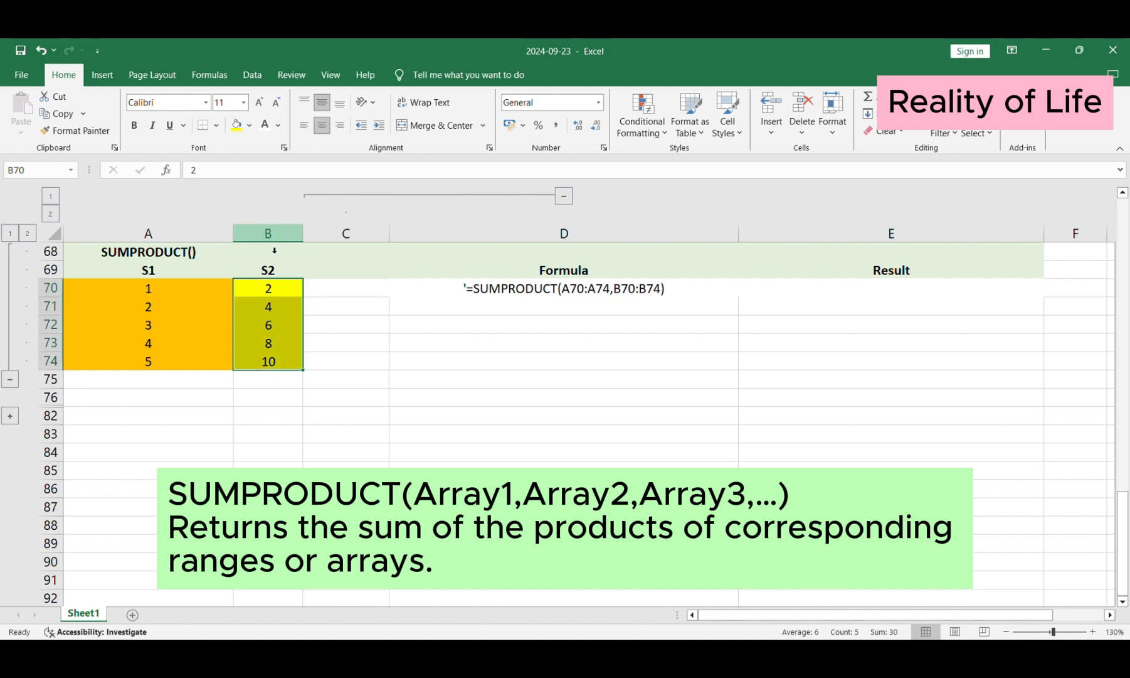
{"action": "left_click", "coordinate": [249, 125]}
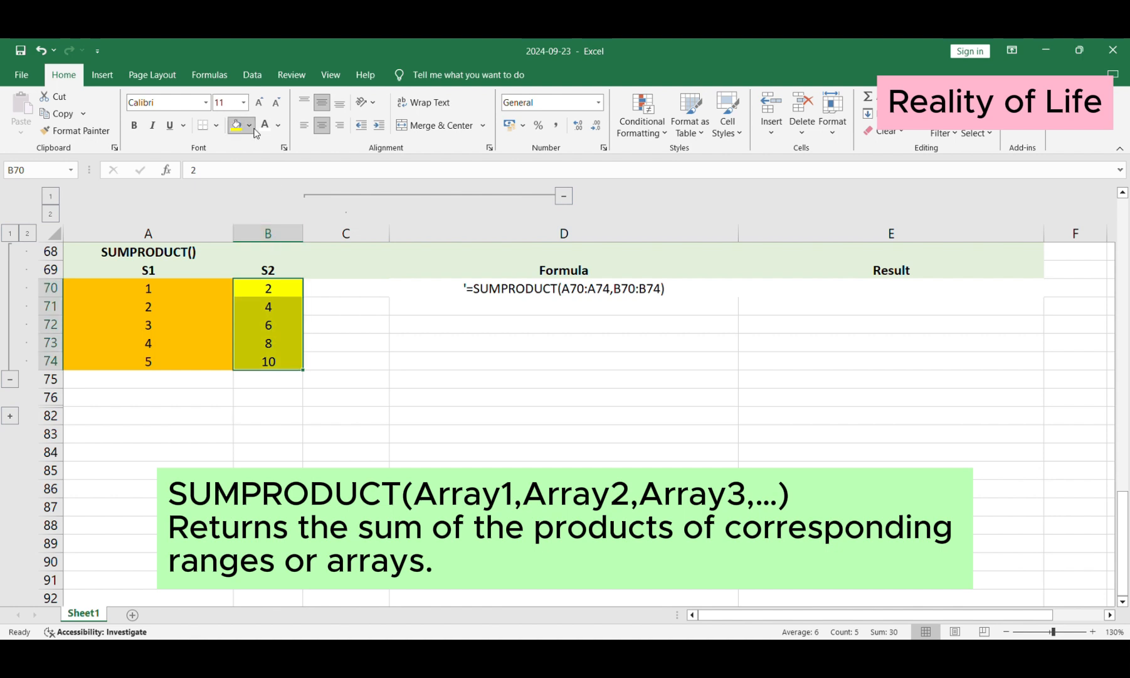
{"action": "left_click", "coordinate": [304, 227]}
{"action": "left_click", "coordinate": [307, 245]}
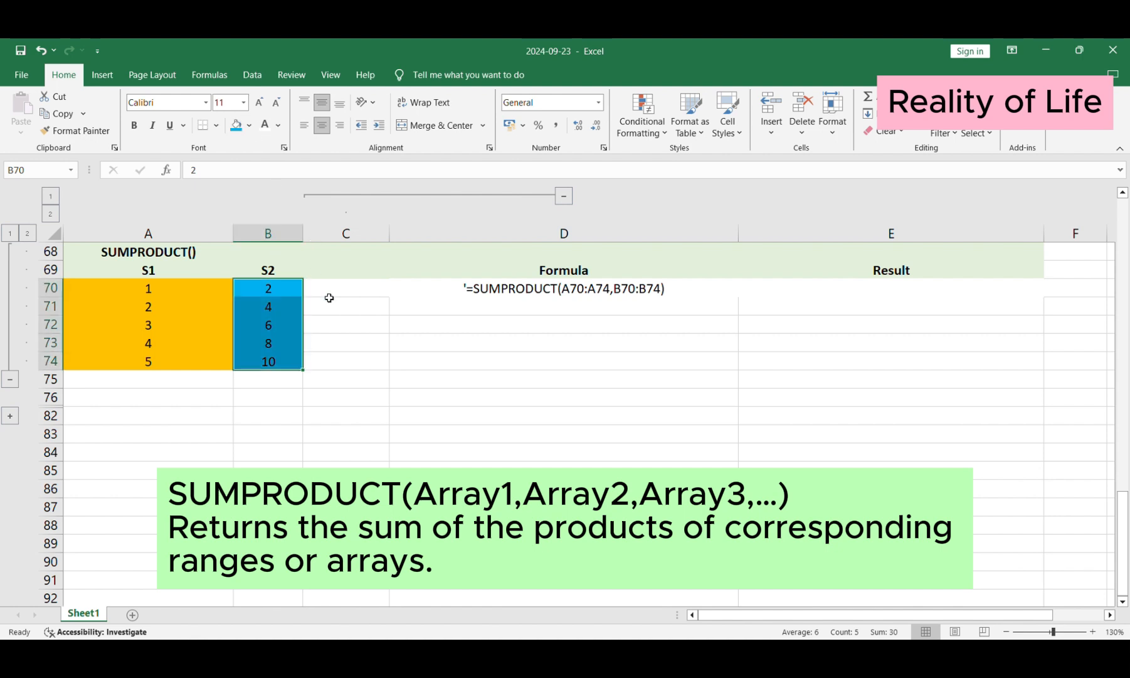
{"action": "left_click", "coordinate": [387, 361]}
Step: Inspect the SUMPRODUCT formula in E70 and reveal its hidden result with a black font colour
{"action": "left_click", "coordinate": [681, 288]}
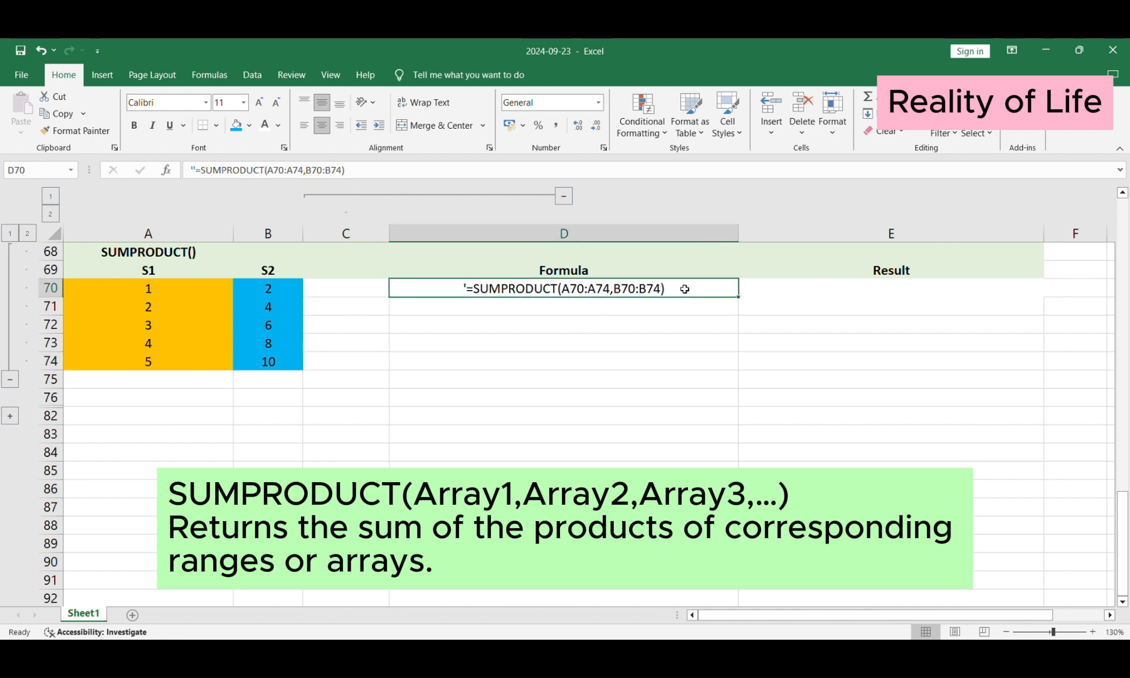
{"action": "left_click", "coordinate": [842, 290]}
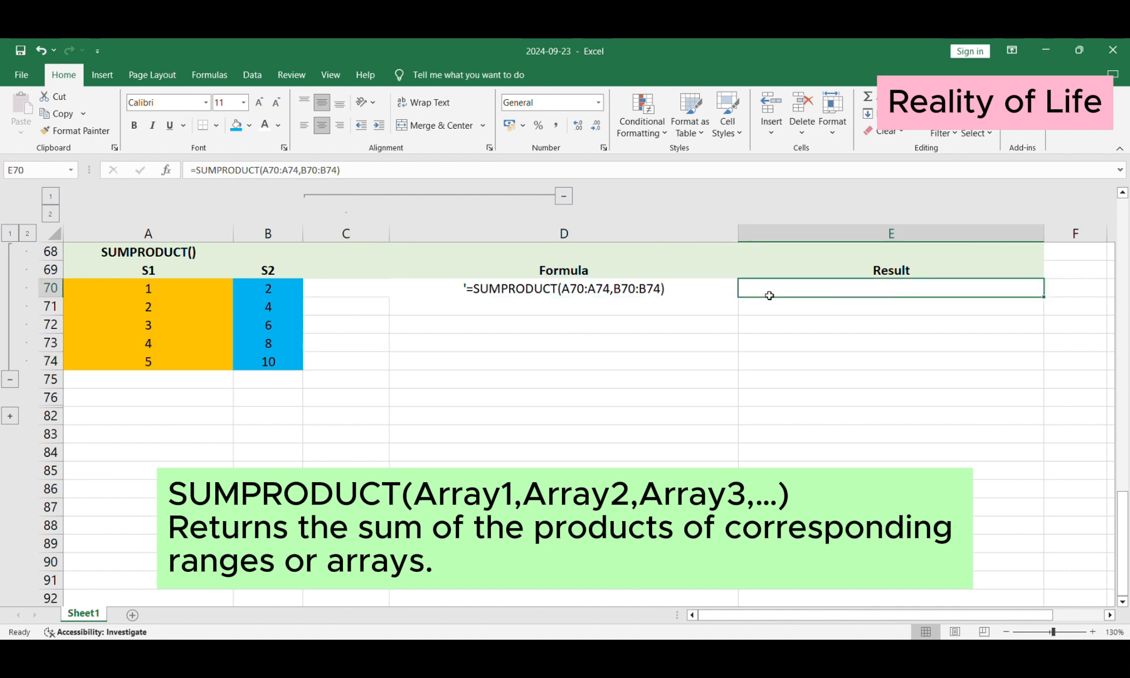
{"action": "left_click", "coordinate": [193, 170]}
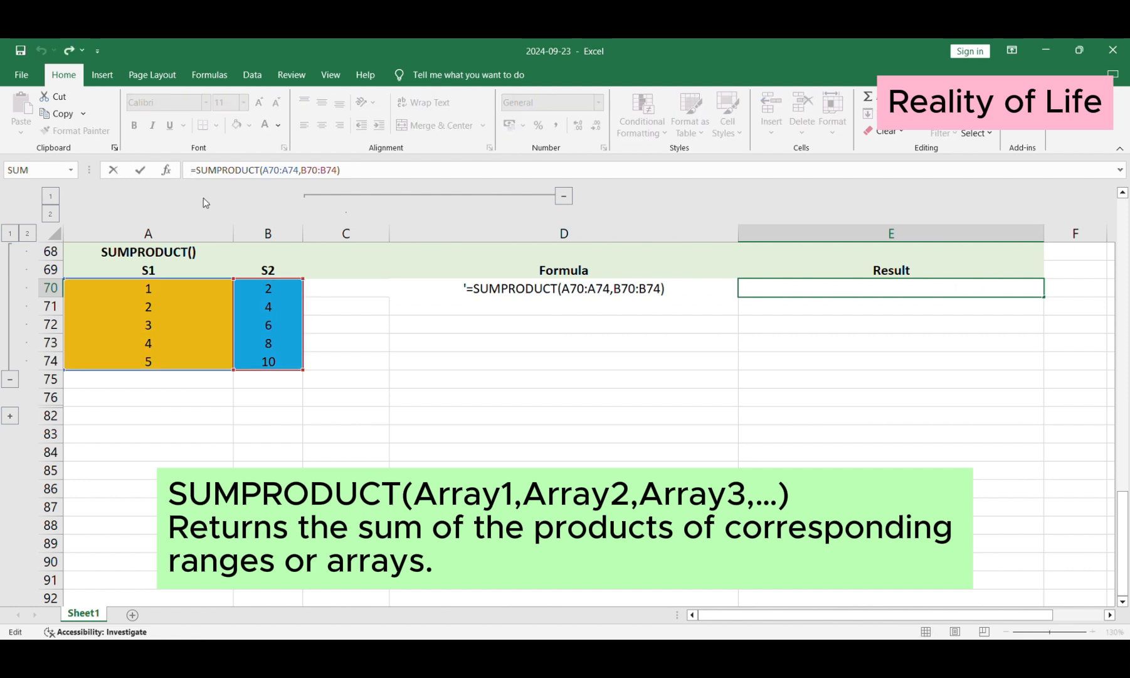
{"action": "key", "text": "Escape"}
{"action": "left_click", "coordinate": [276, 128]}
{"action": "left_click", "coordinate": [270, 144]}
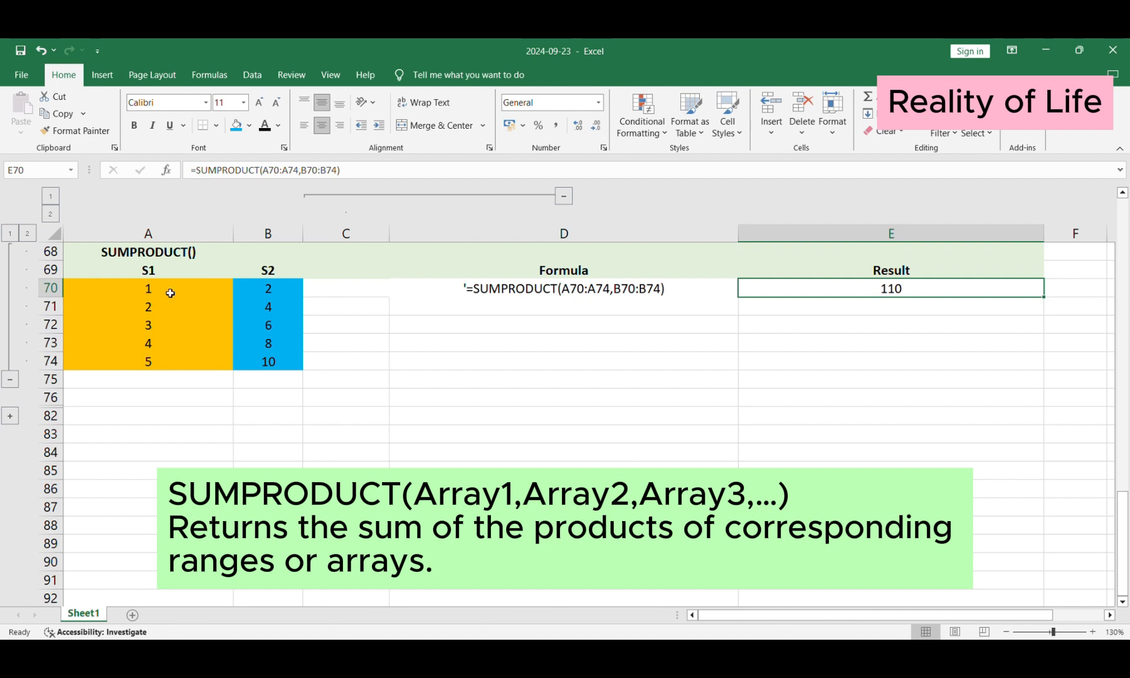
Step: Go through the paired S1 and S2 values row by row, from A70:B70 down to A74:B74
{"action": "left_click", "coordinate": [149, 286]}
{"action": "left_click_drag", "start_coordinate": [149, 286], "coordinate": [290, 289]}
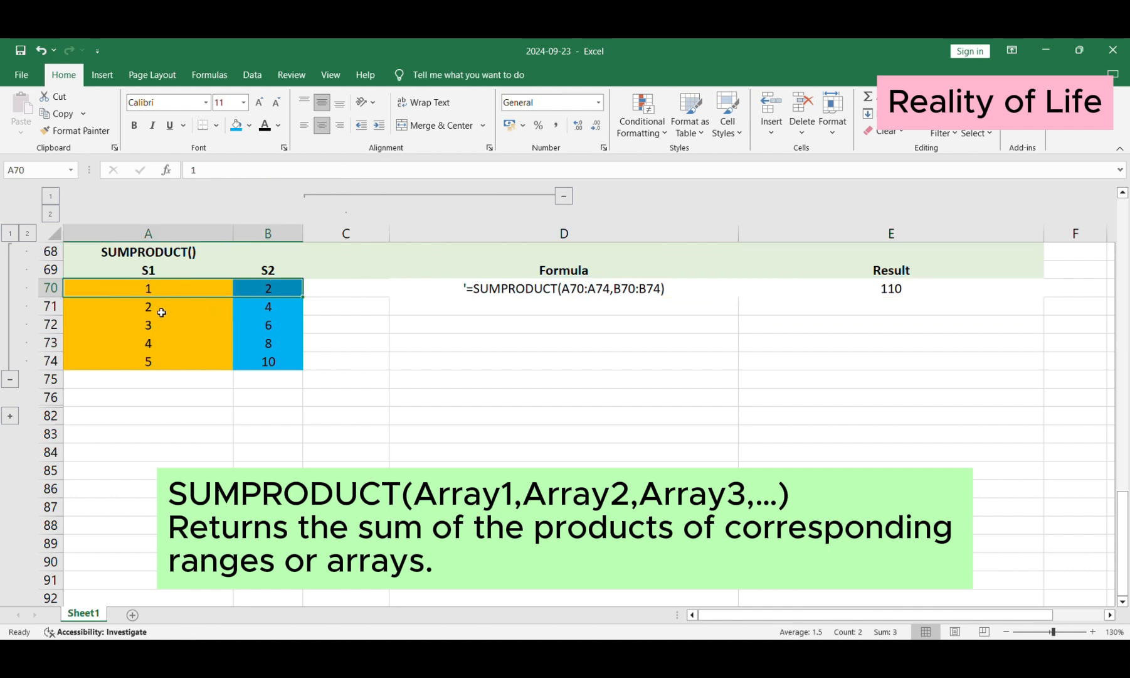
{"action": "left_click_drag", "start_coordinate": [162, 312], "coordinate": [262, 312]}
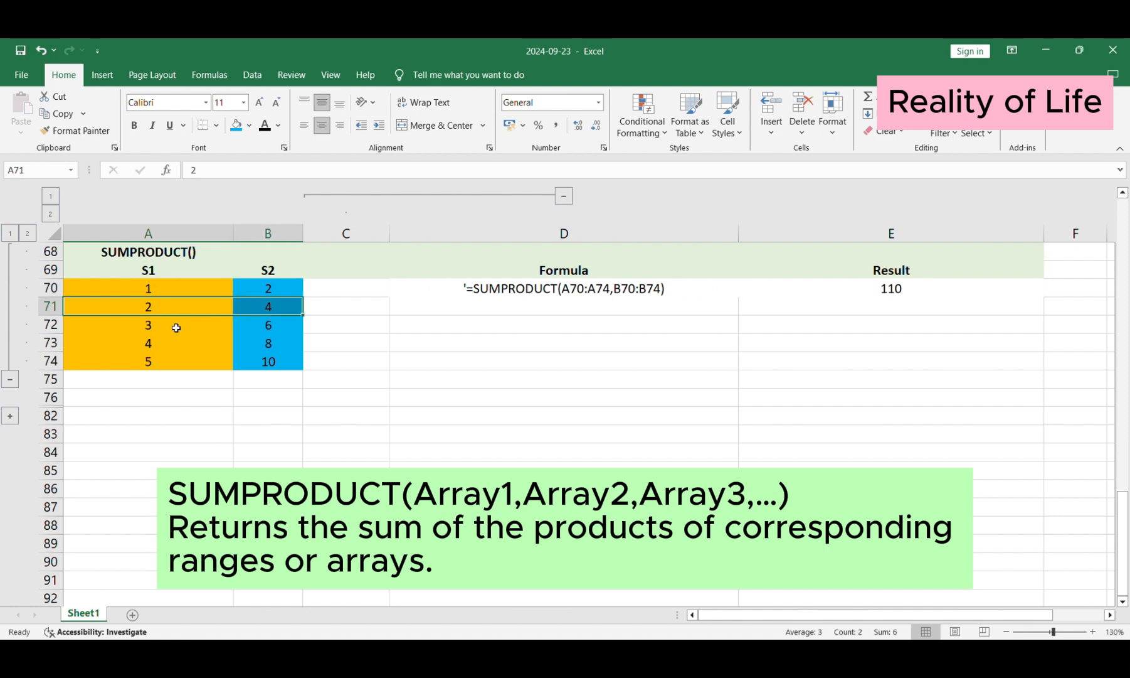
{"action": "left_click_drag", "start_coordinate": [159, 327], "coordinate": [254, 326]}
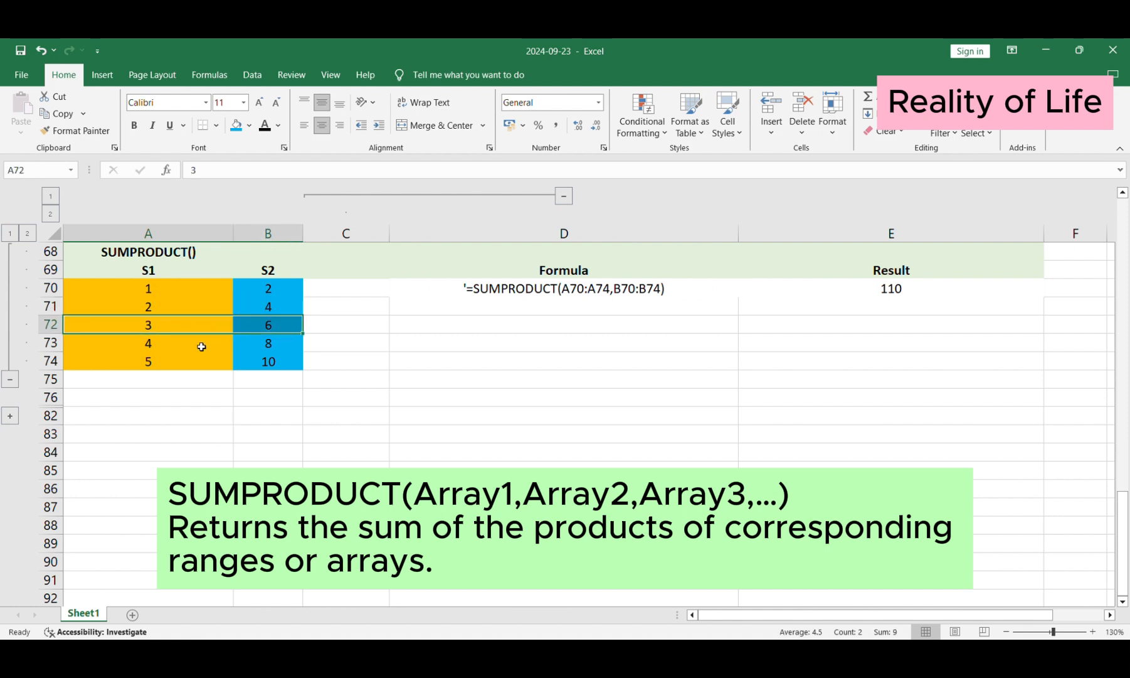
{"action": "left_click_drag", "start_coordinate": [162, 348], "coordinate": [242, 347]}
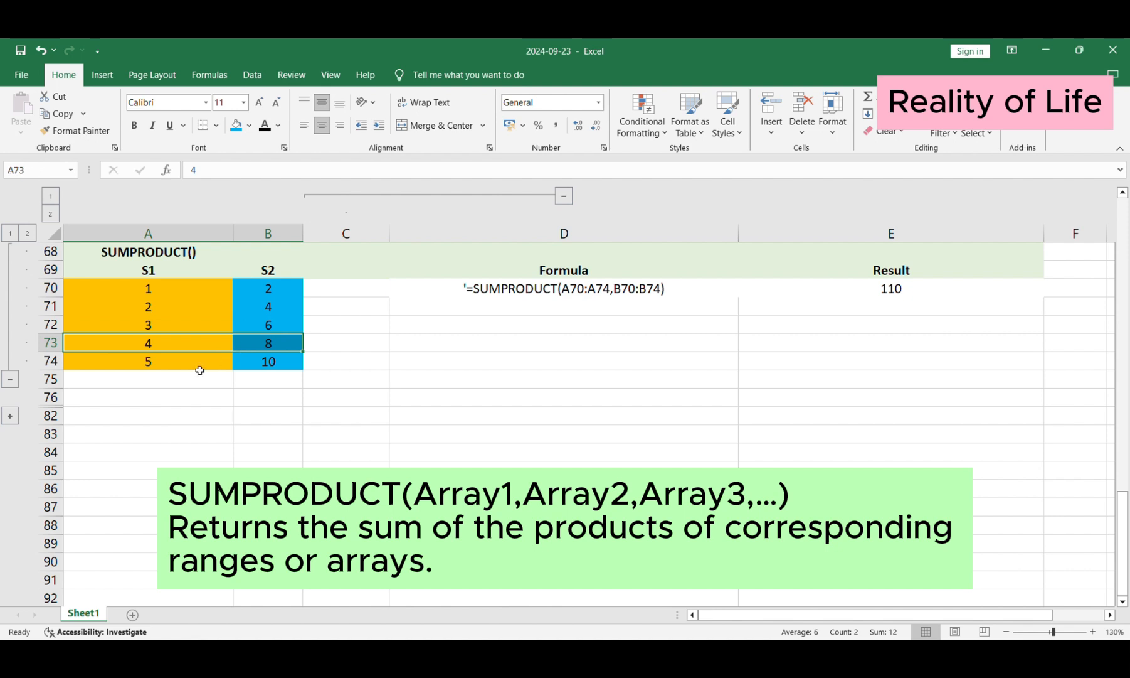
{"action": "left_click_drag", "start_coordinate": [149, 362], "coordinate": [262, 361]}
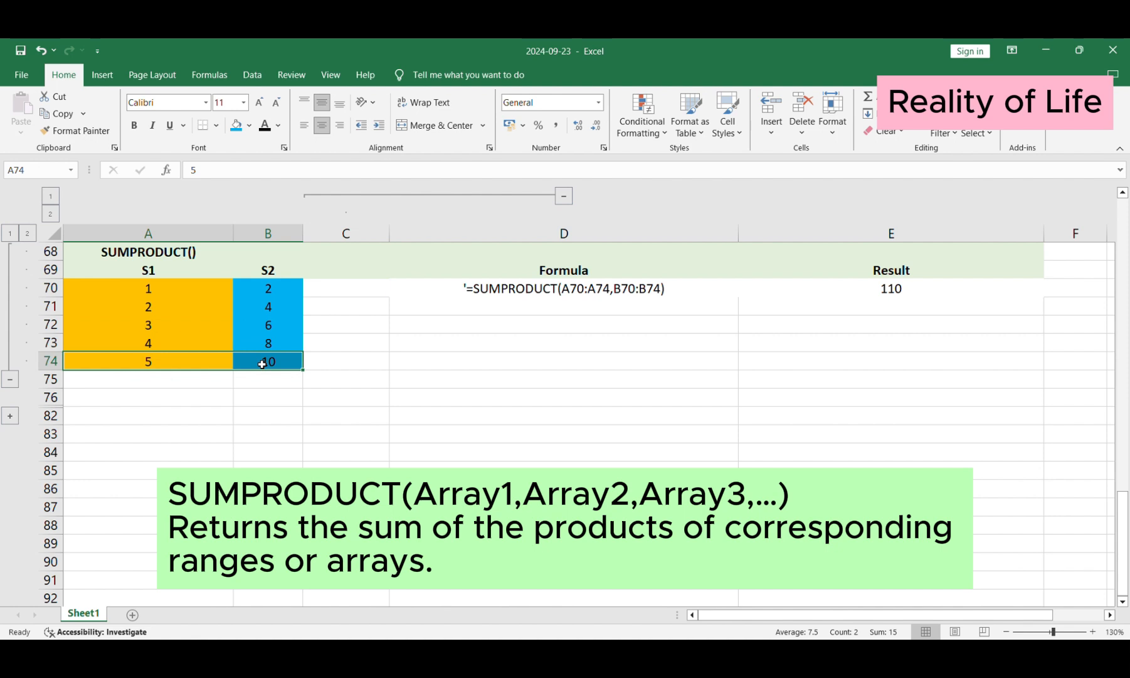
Step: Reveal the hidden sum-of-products formula text in D71 with a black font colour and select its result cell E71
{"action": "left_click", "coordinate": [542, 305]}
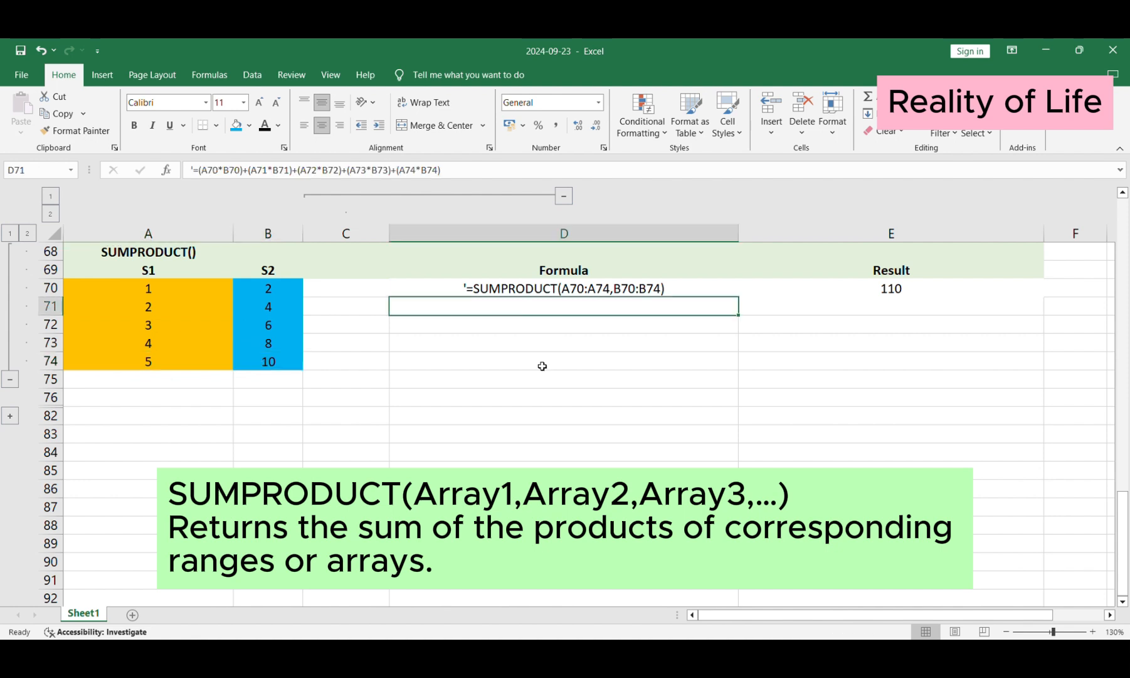
{"action": "left_click", "coordinate": [268, 125]}
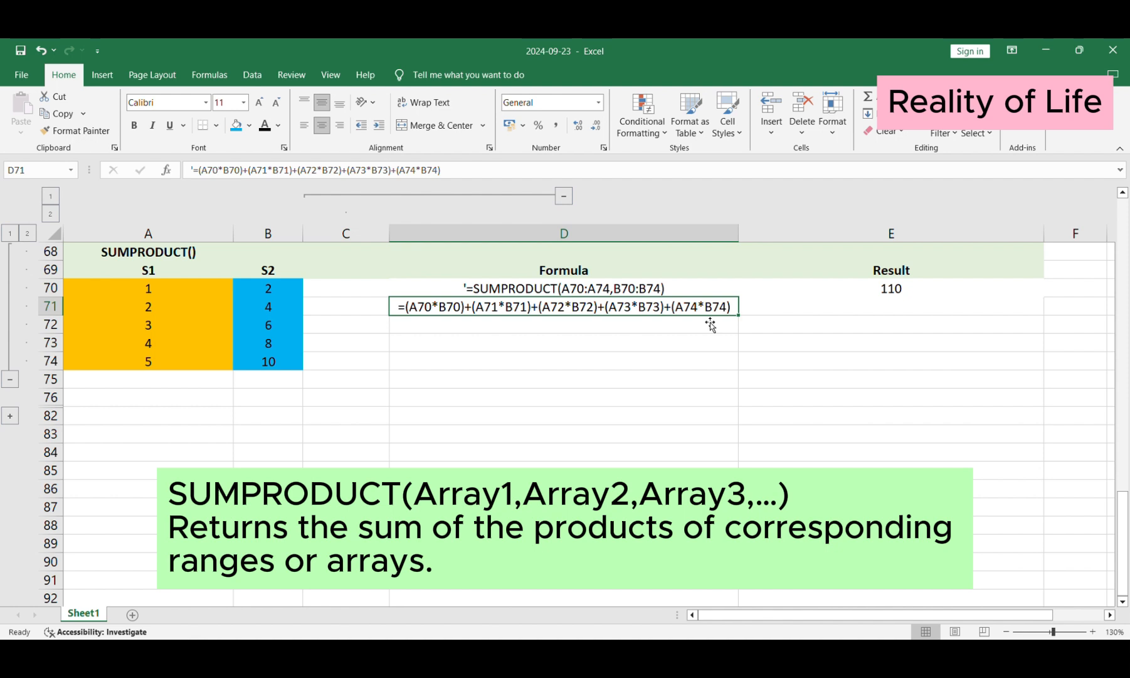
{"action": "key", "text": "Down"}
{"action": "key", "text": "Up"}
{"action": "left_click", "coordinate": [814, 295]}
{"action": "left_click", "coordinate": [810, 308]}
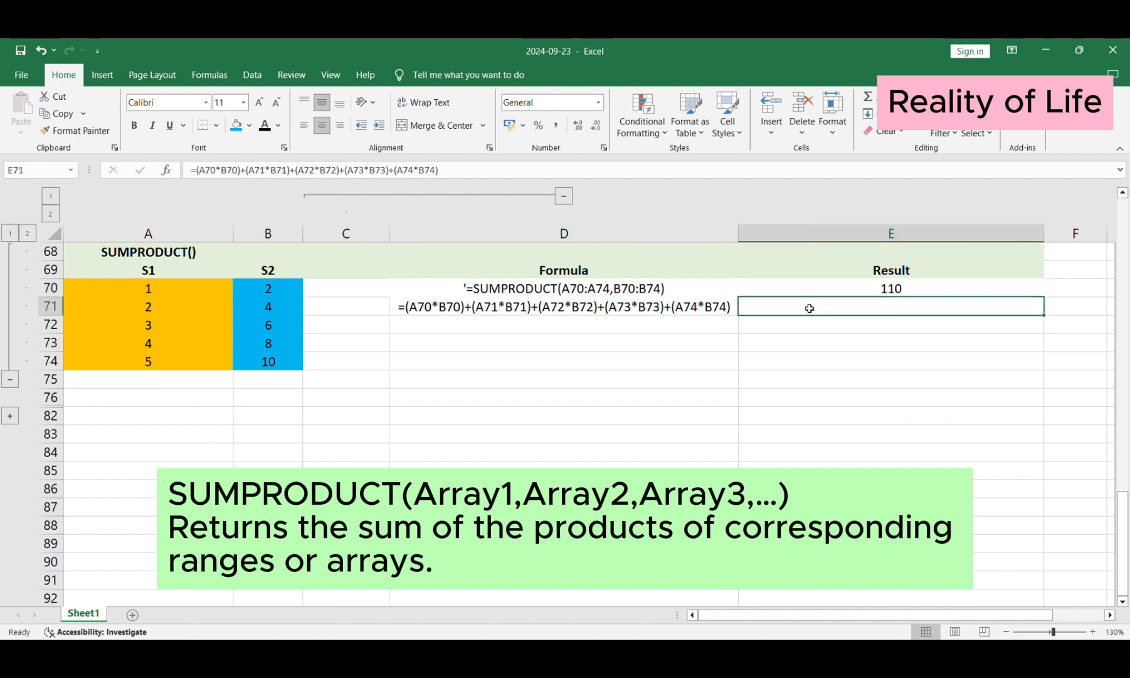
Step: Inspect the sum-of-products formula in E71 and reveal its hidden result with a black font colour
{"action": "left_click", "coordinate": [195, 170]}
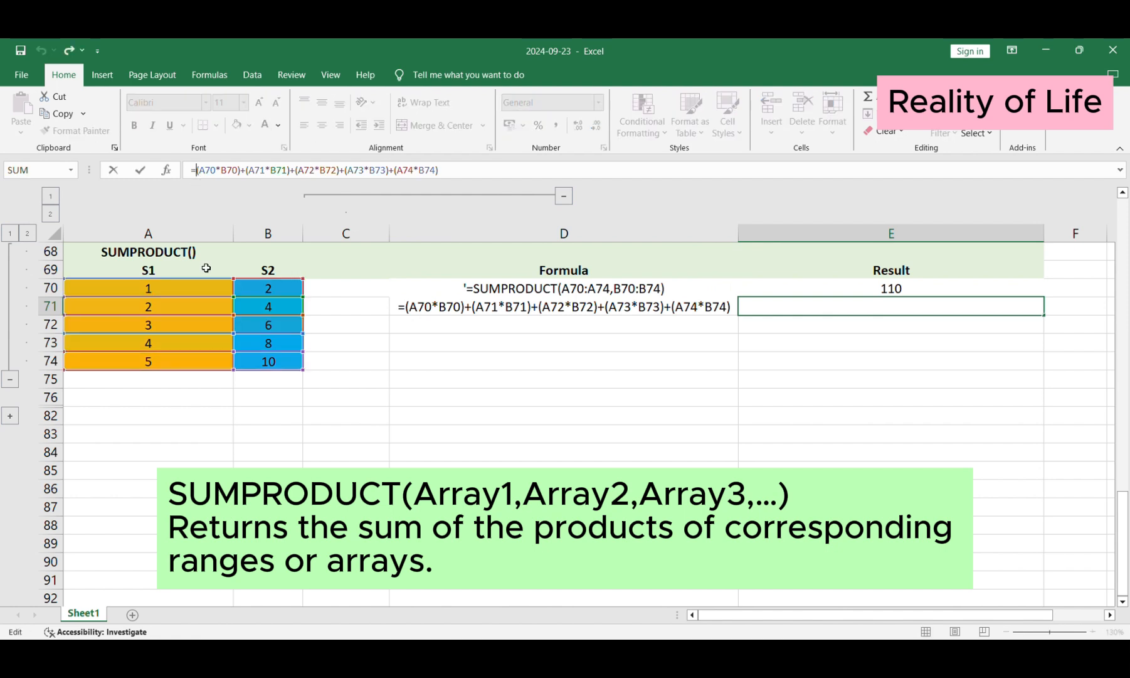
{"action": "key", "text": "Escape"}
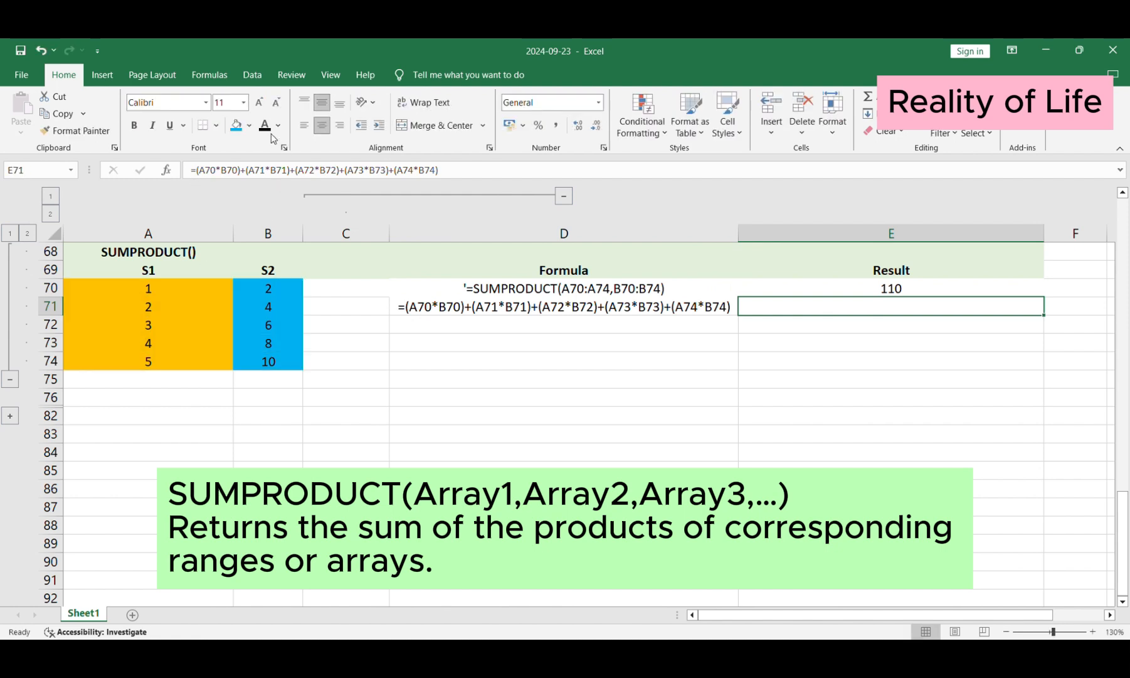
{"action": "double_click", "coordinate": [997, 316]}
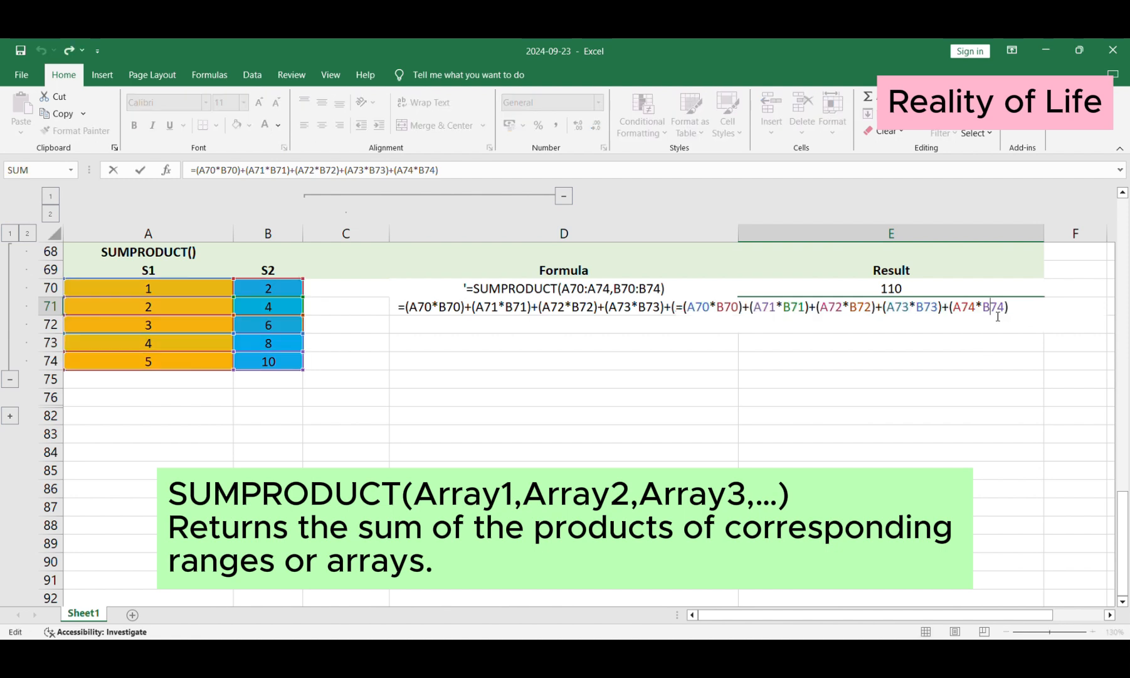
{"action": "key", "text": "Return"}
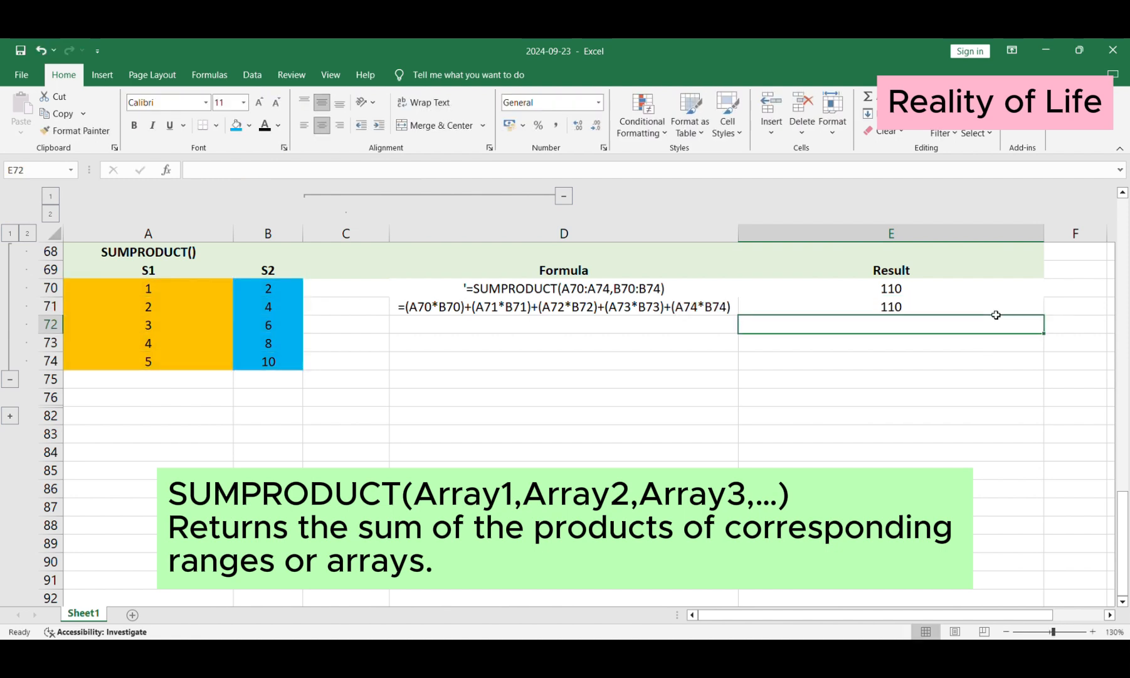
{"action": "key", "text": "Up"}
{"action": "key", "text": "Left"}
{"action": "key", "text": "Down"}
{"action": "key", "text": "Down"}
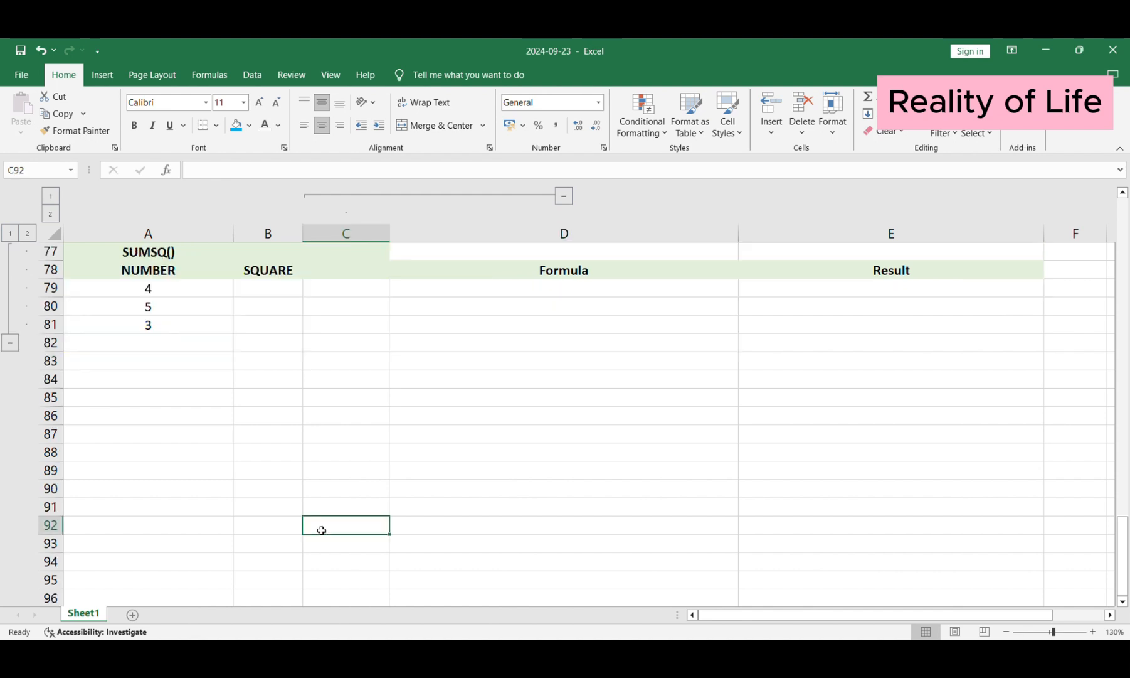
Step: Reveal the hidden SUMSQ formula text in D79 with a black font colour and fill its argument cells A79:A81 with light blue
{"action": "left_click_drag", "start_coordinate": [156, 288], "coordinate": [161, 324]}
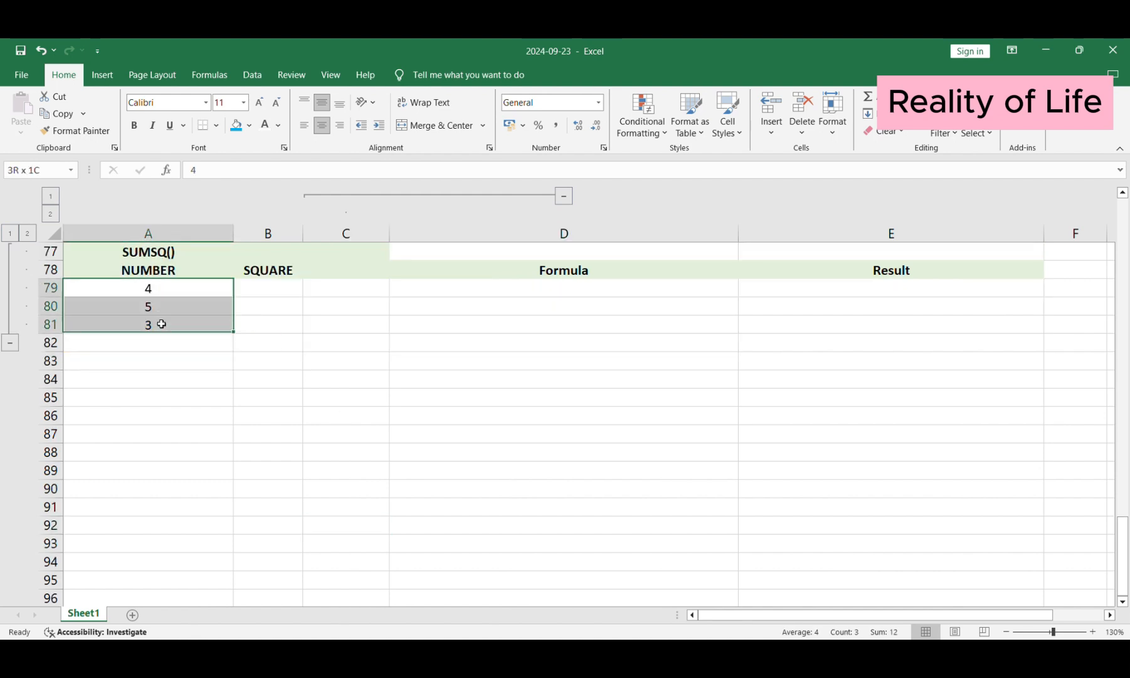
{"action": "left_click", "coordinate": [519, 295]}
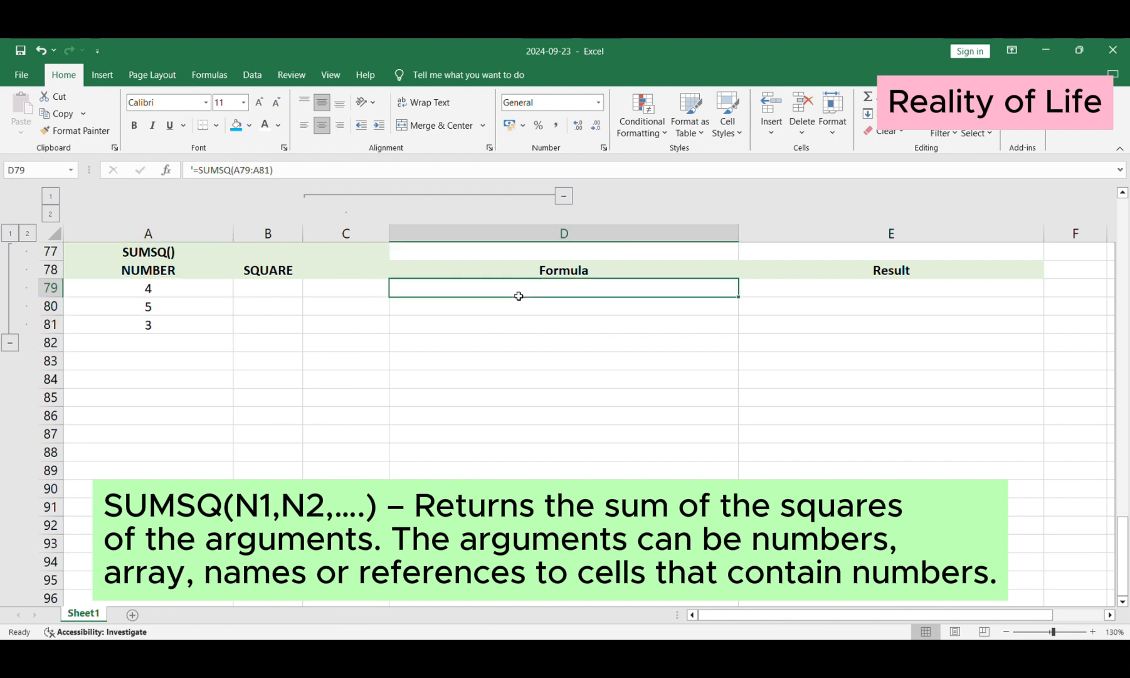
{"action": "left_click", "coordinate": [267, 131]}
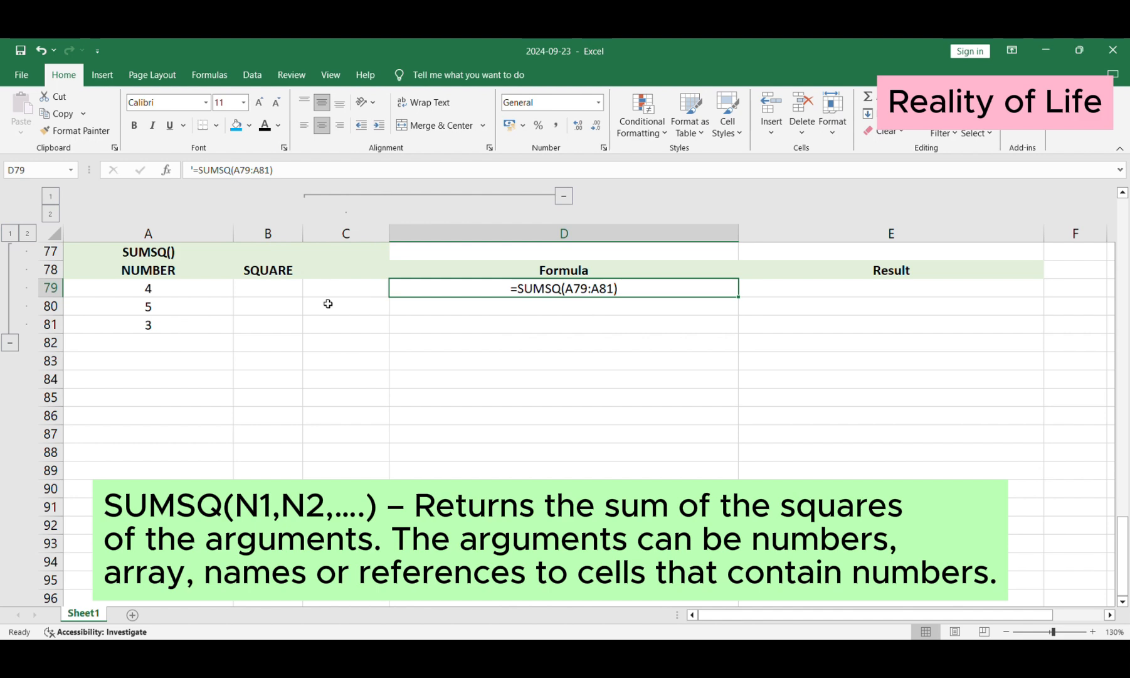
{"action": "left_click_drag", "start_coordinate": [148, 288], "coordinate": [147, 324]}
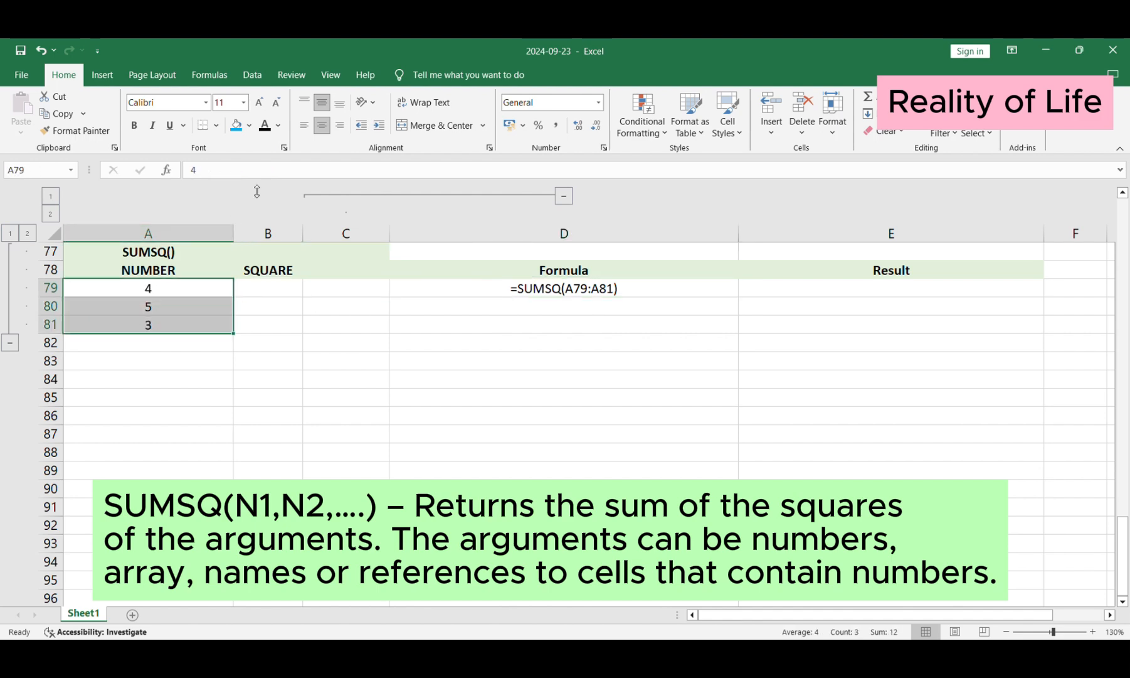
{"action": "left_click", "coordinate": [236, 127]}
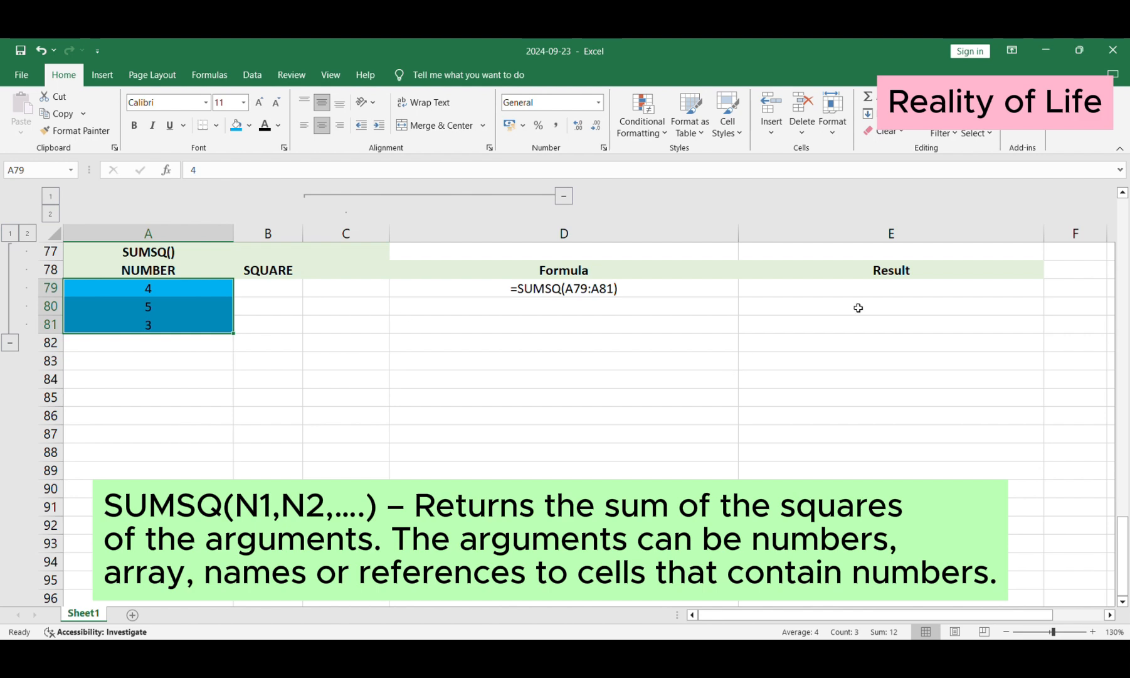
Step: Reveal the hidden SUMSQ result in E79 with a black font colour and inspect its formula =SUMSQ(A79:A81)
{"action": "left_click", "coordinate": [849, 288]}
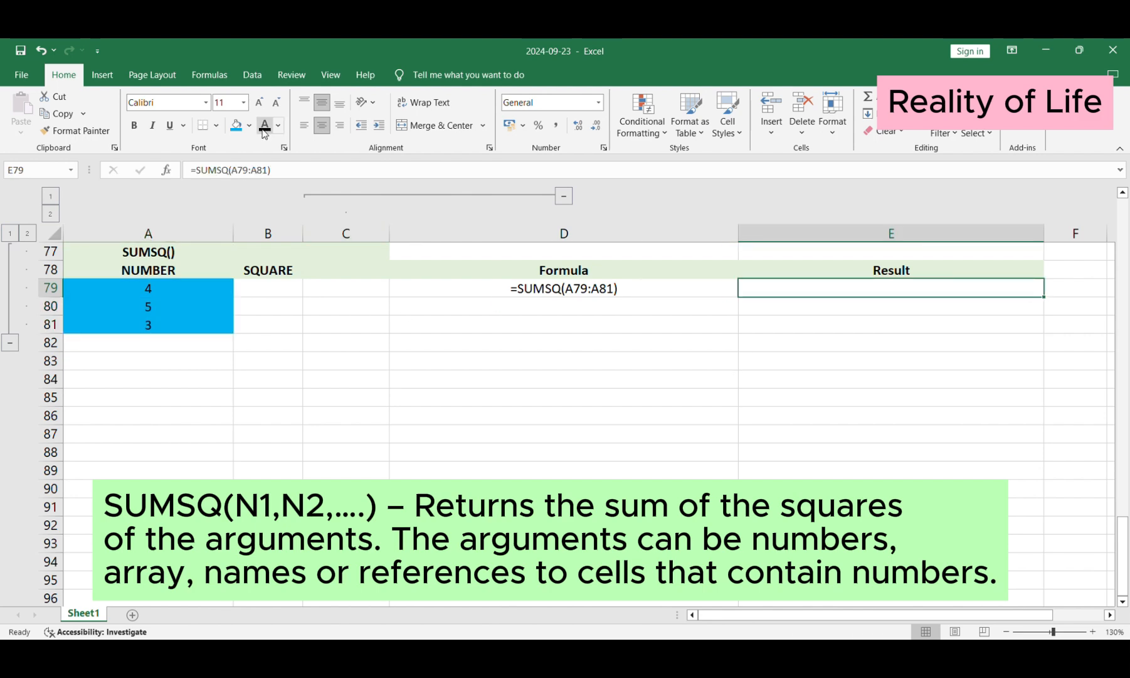
{"action": "key", "text": "F2"}
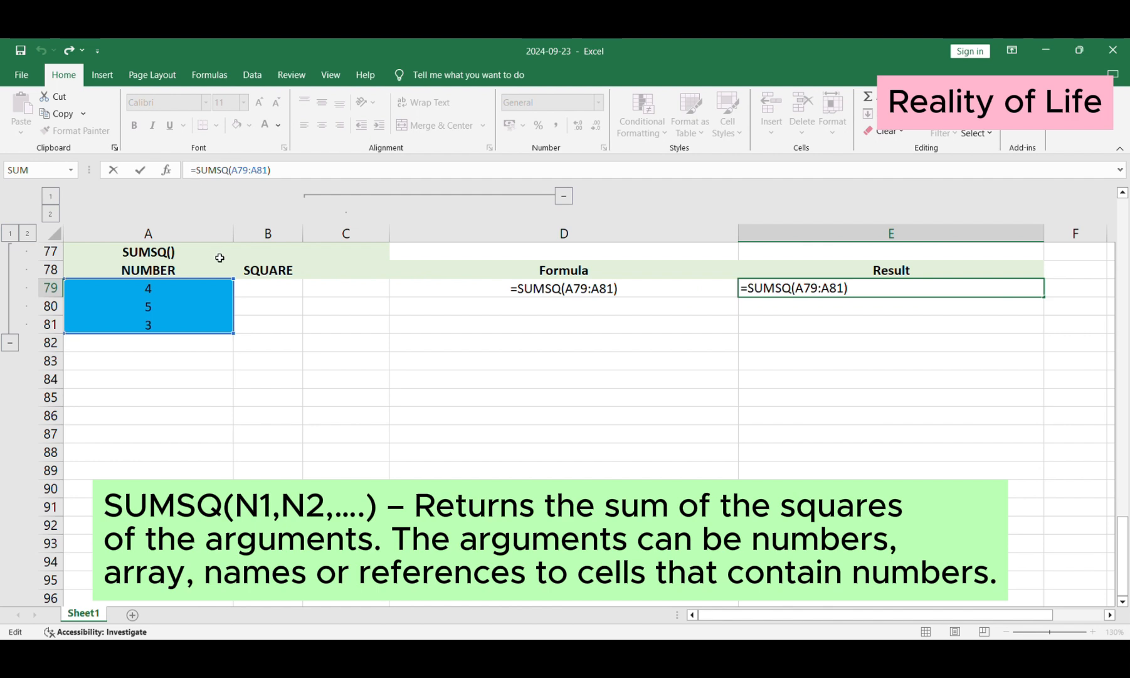
{"action": "key", "text": "Return"}
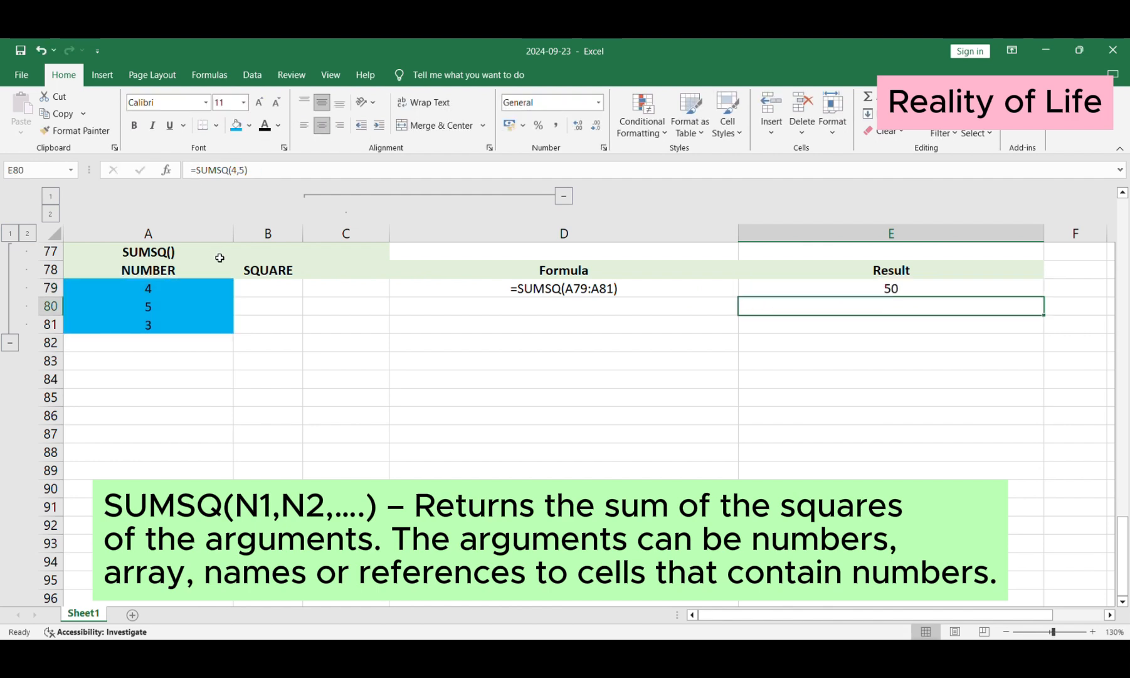
{"action": "left_click", "coordinate": [949, 292]}
{"action": "key", "text": "F2"}
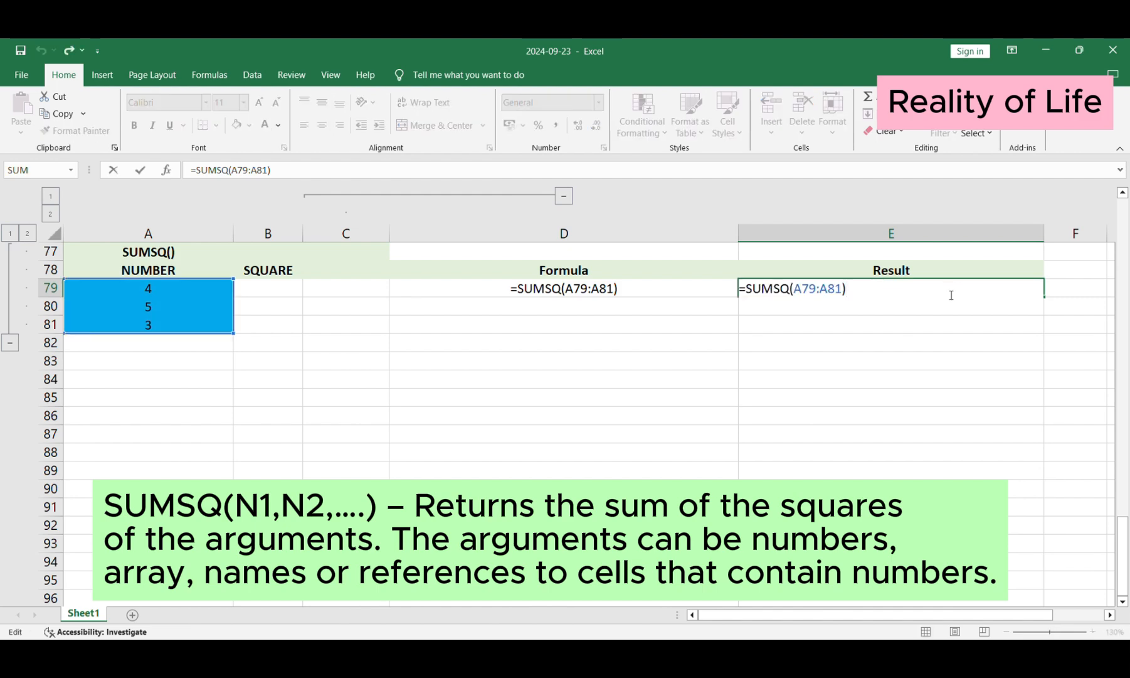
{"action": "key", "text": "Return"}
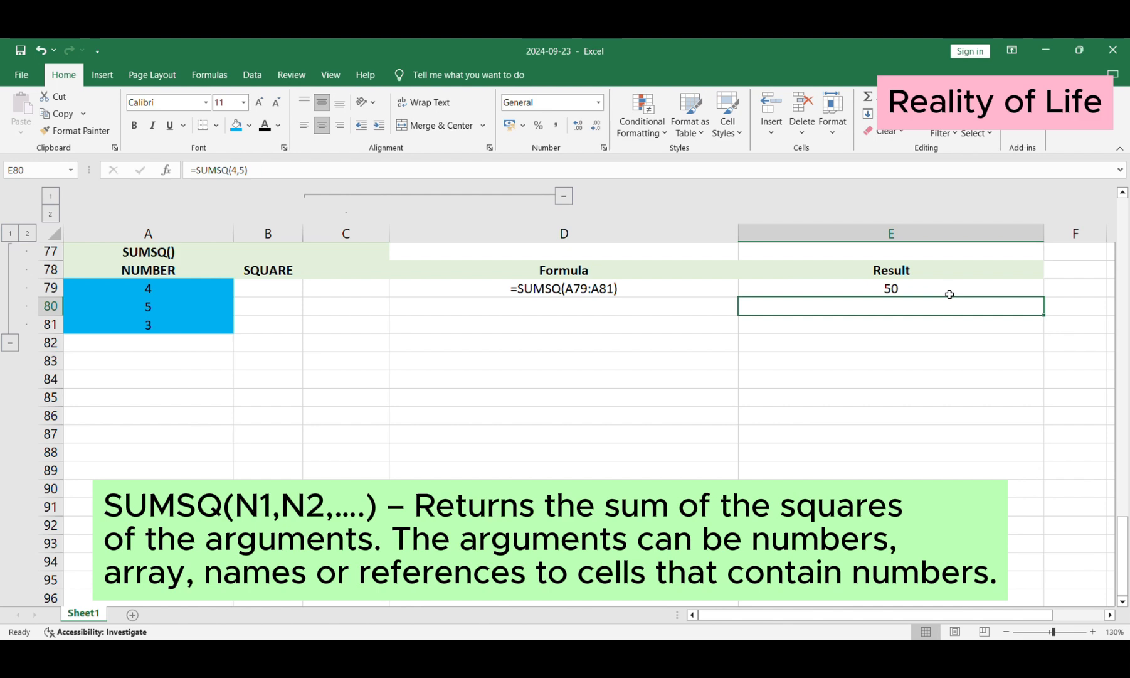
Step: Reveal the hidden squares of the three numbers in B79, B80 and B81 with a black font colour
{"action": "left_click", "coordinate": [279, 296]}
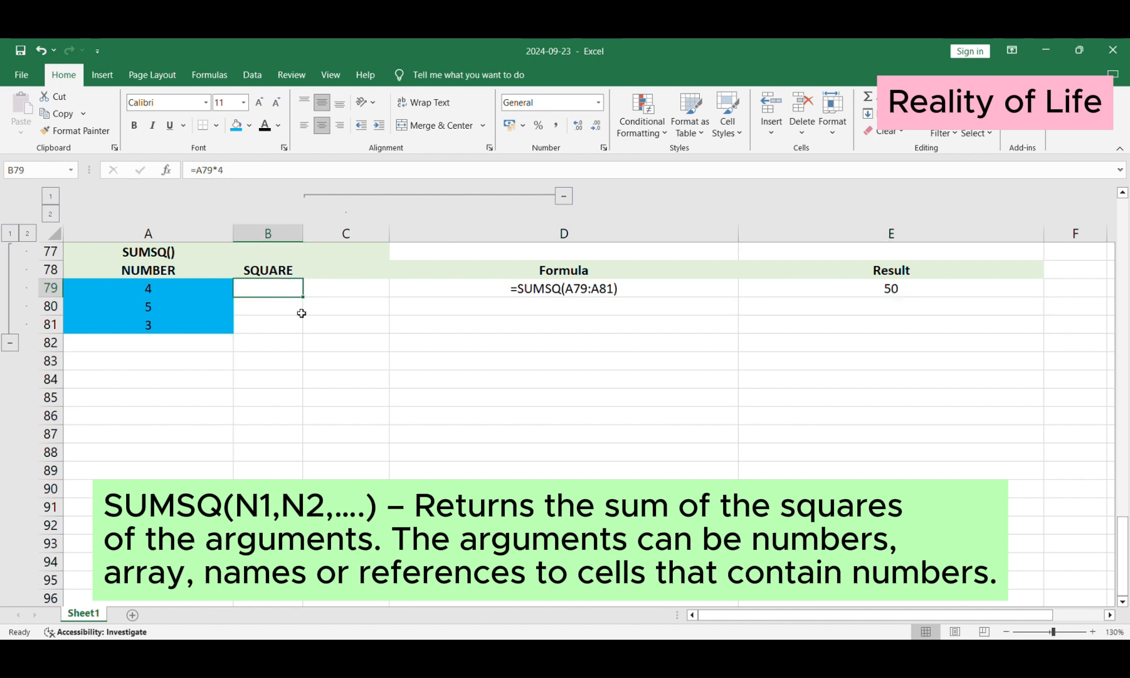
{"action": "left_click", "coordinate": [264, 125]}
{"action": "double_click", "coordinate": [286, 291]}
{"action": "key", "text": "Return"}
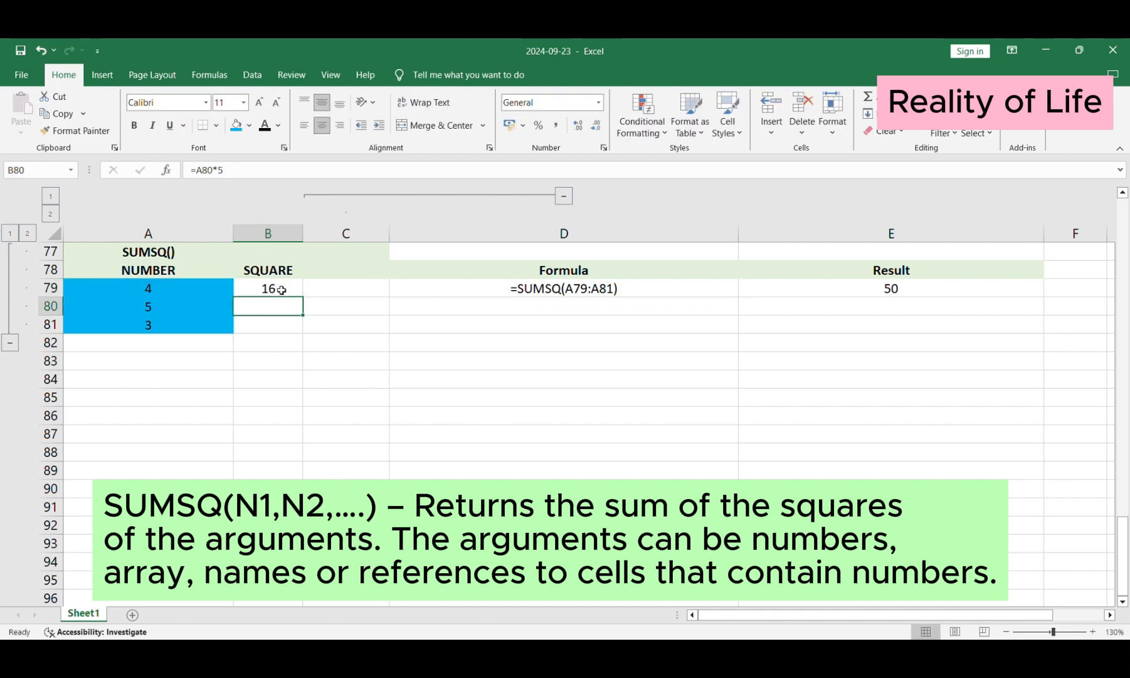
{"action": "left_click", "coordinate": [264, 125]}
{"action": "left_click", "coordinate": [279, 326]}
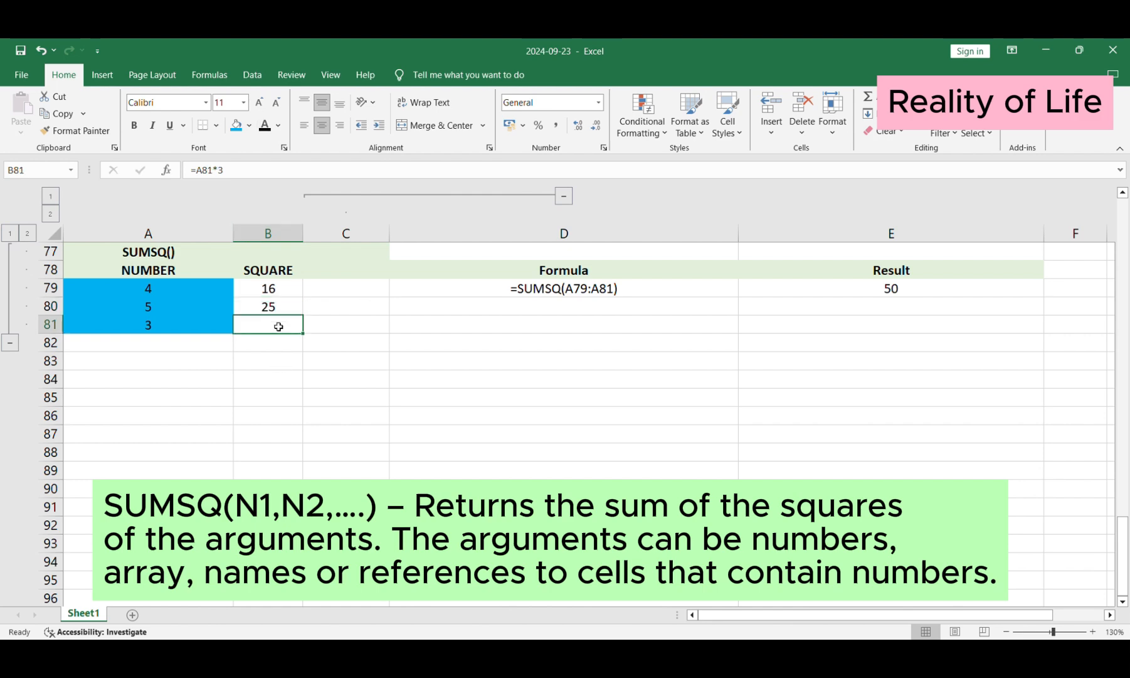
{"action": "left_click", "coordinate": [264, 126]}
Step: Total the squares in B82 with the formula =SUM(B79:B81)
{"action": "left_click", "coordinate": [275, 353]}
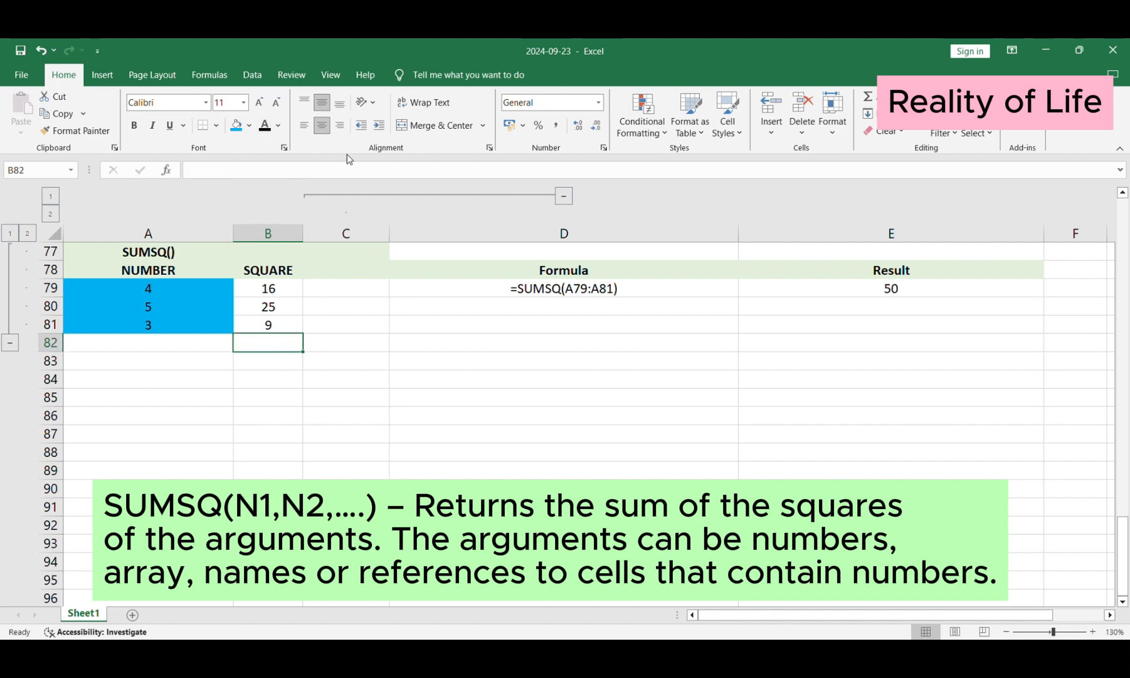
{"action": "left_click", "coordinate": [868, 96]}
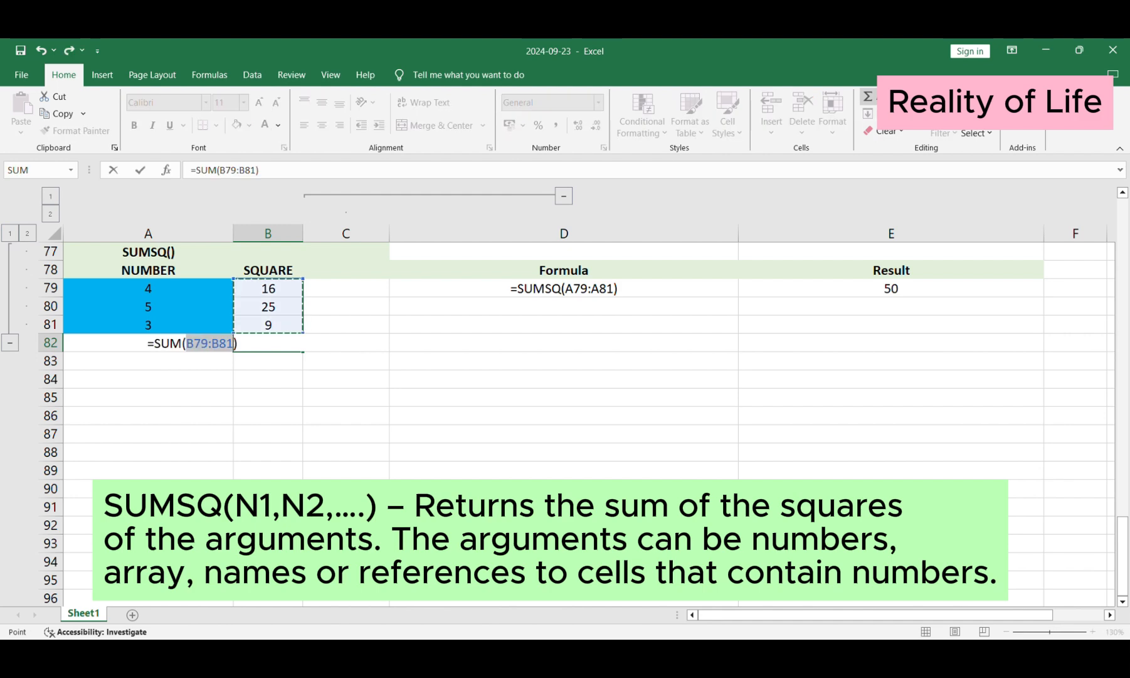
{"action": "key", "text": "Return"}
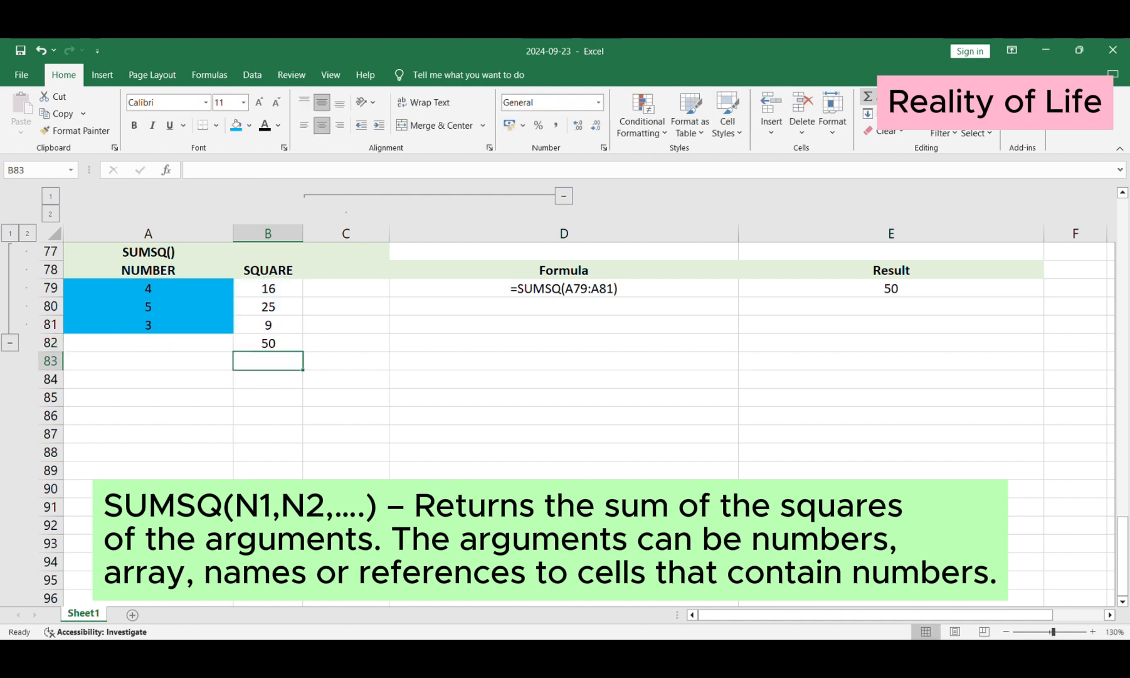
Step: Compare the numbers and squares in A79:B81 and their total in B82 with the SUMSQ result in E79
{"action": "left_click", "coordinate": [178, 293]}
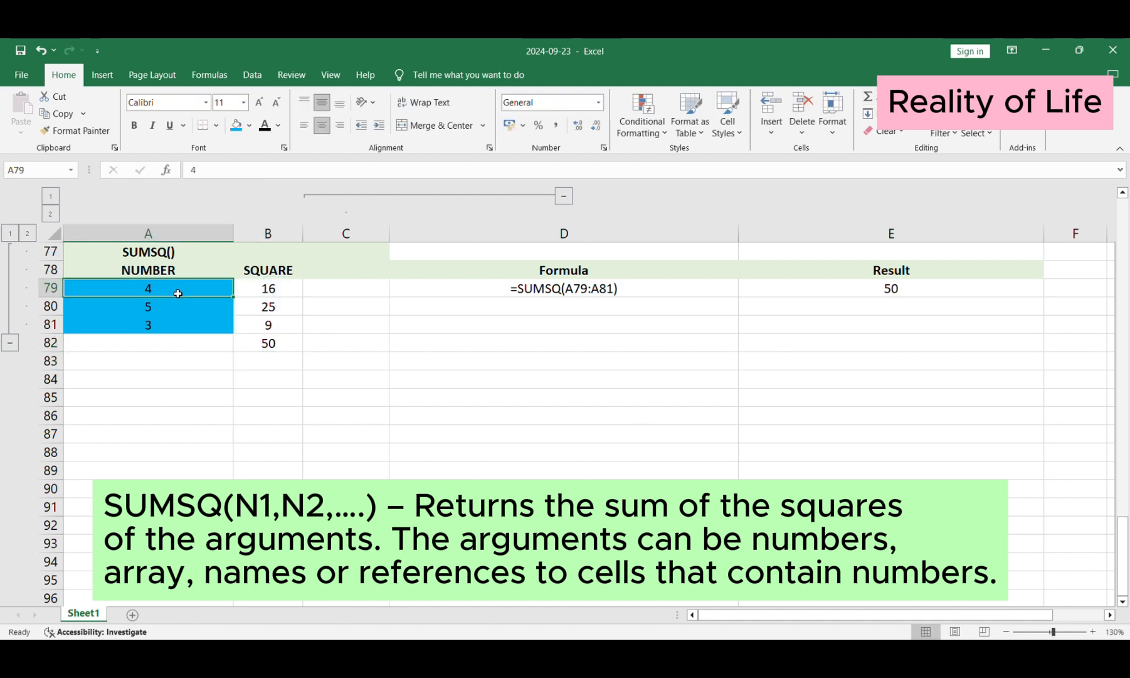
{"action": "left_click_drag", "start_coordinate": [178, 293], "coordinate": [253, 326]}
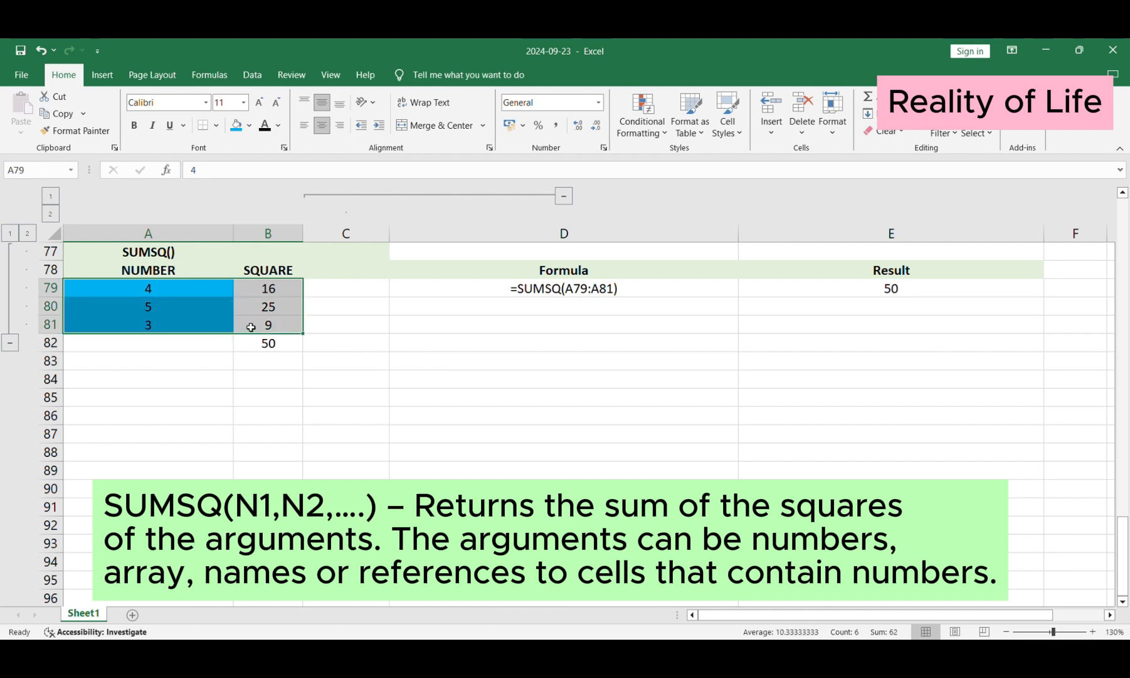
{"action": "left_click", "coordinate": [284, 343]}
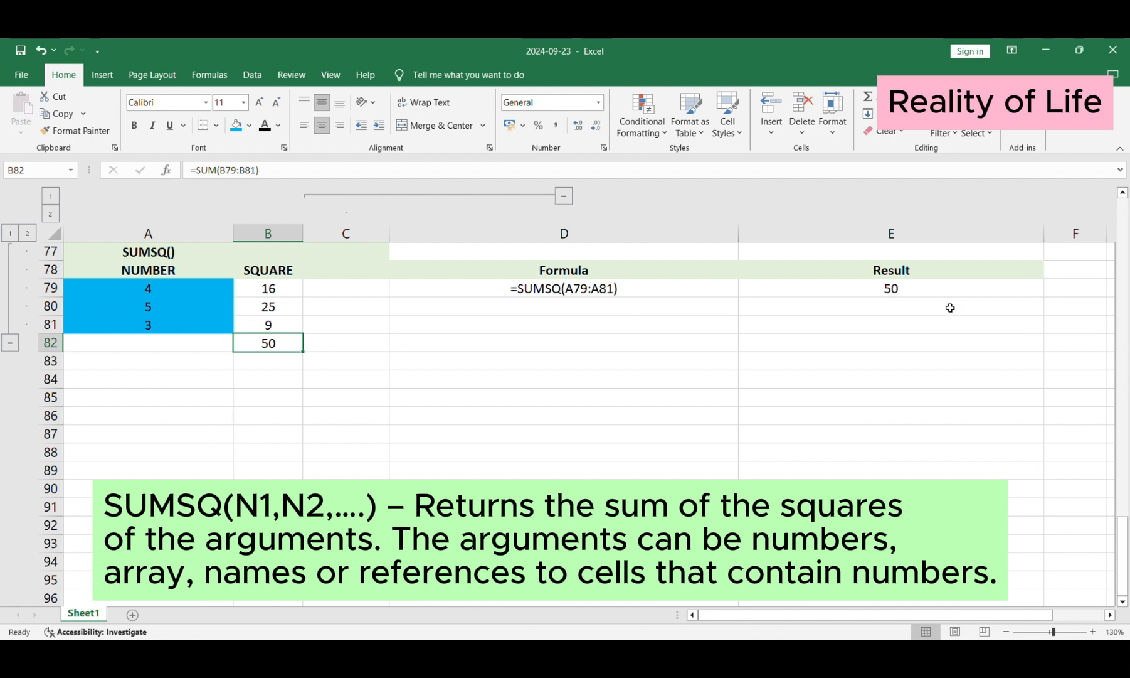
{"action": "left_click", "coordinate": [926, 294]}
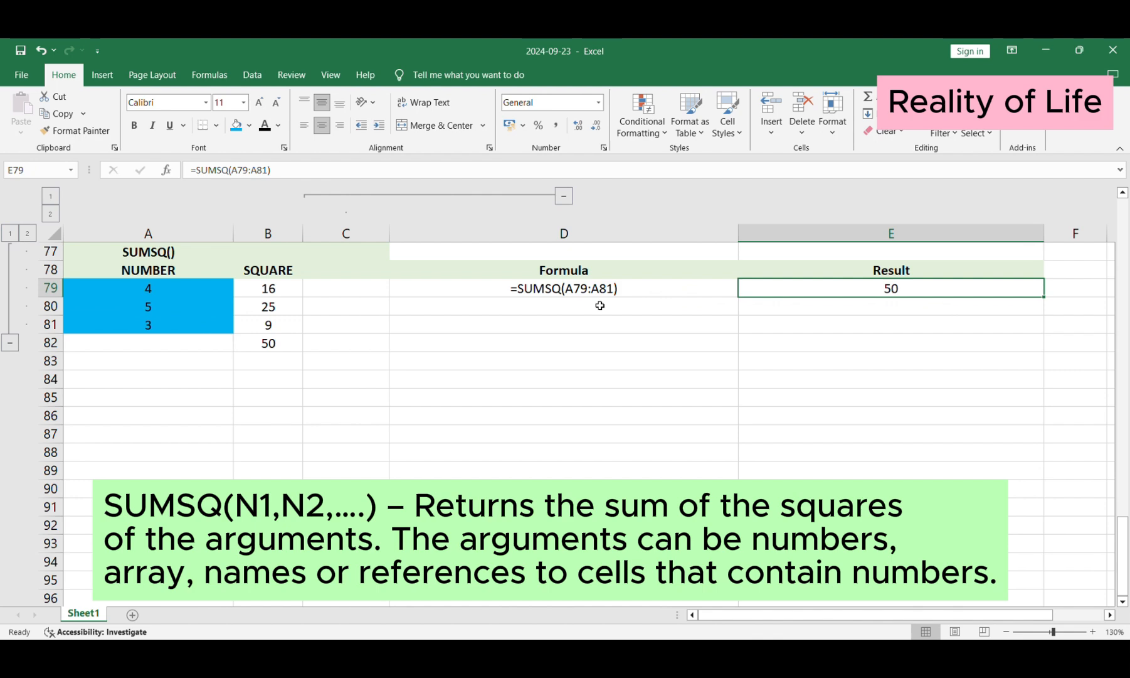
{"action": "left_click", "coordinate": [585, 322]}
{"action": "scroll", "coordinate": [575, 323], "scroll_direction": "down", "scroll_amount": 1}
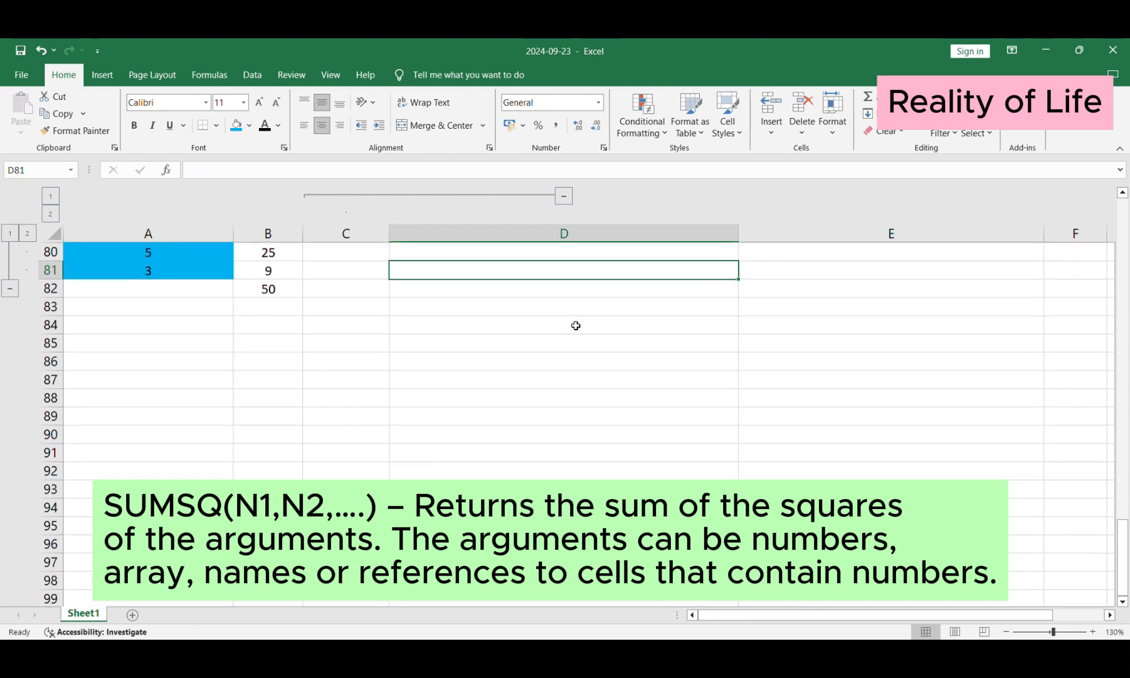
{"action": "scroll", "coordinate": [575, 325], "scroll_direction": "up", "scroll_amount": 2}
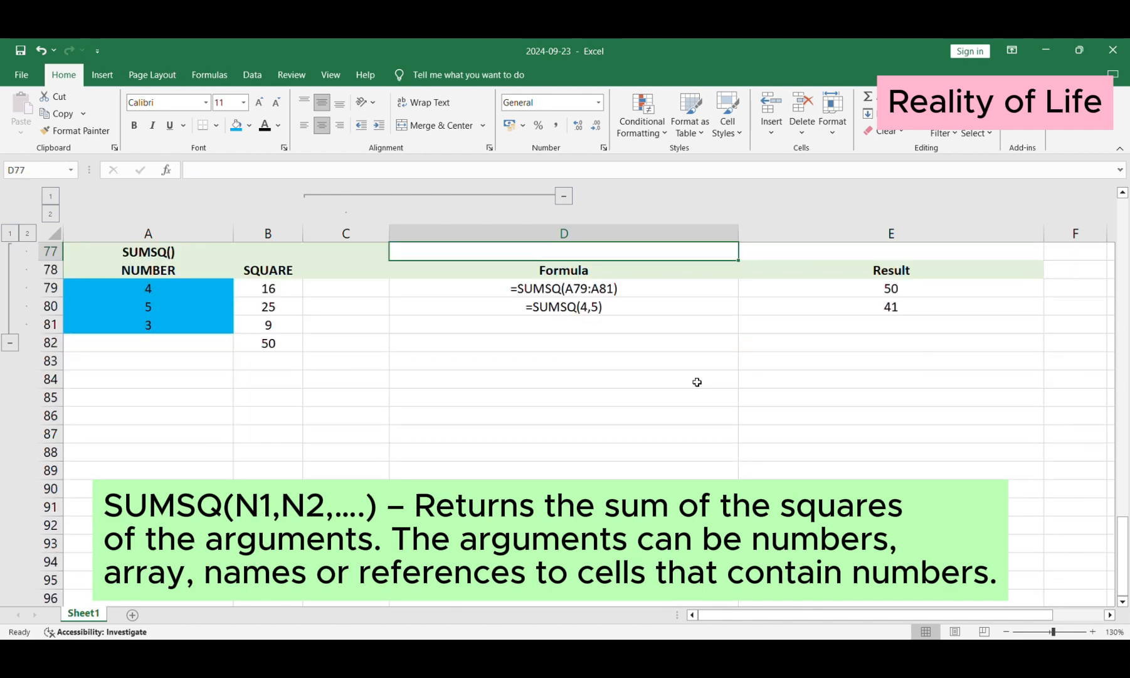
{"action": "left_click", "coordinate": [687, 381]}
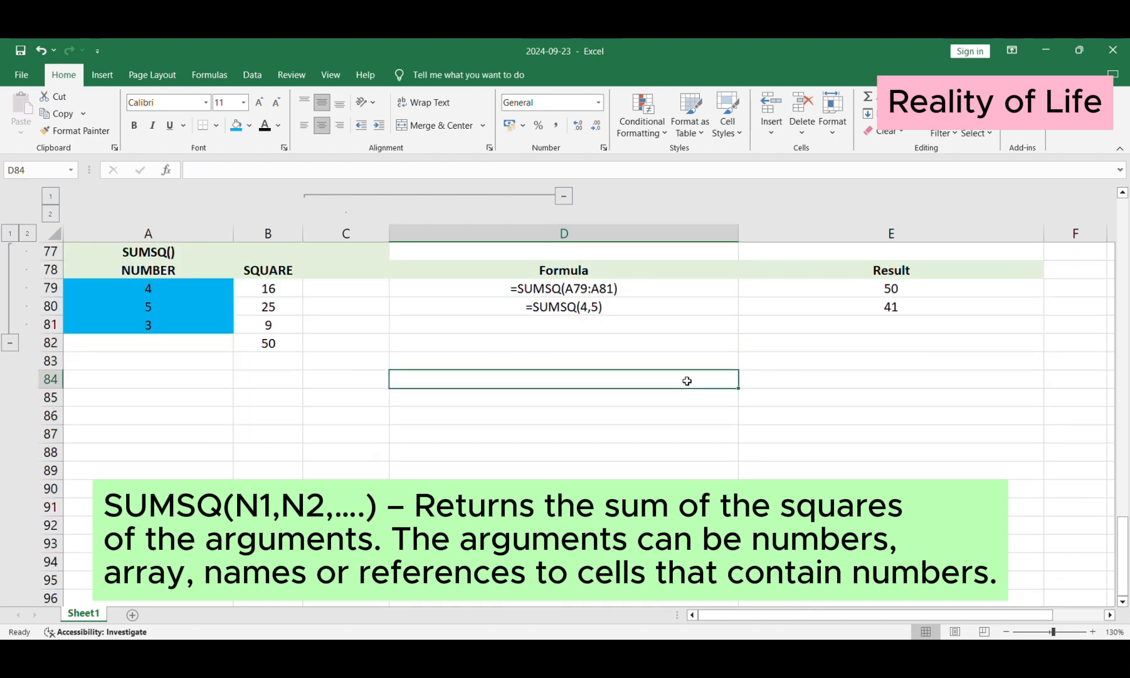
Step: Inspect the =SUMSQ(4,5) example in D80 and E80 and compare its result with the squares in B79:B80
{"action": "left_click", "coordinate": [608, 312]}
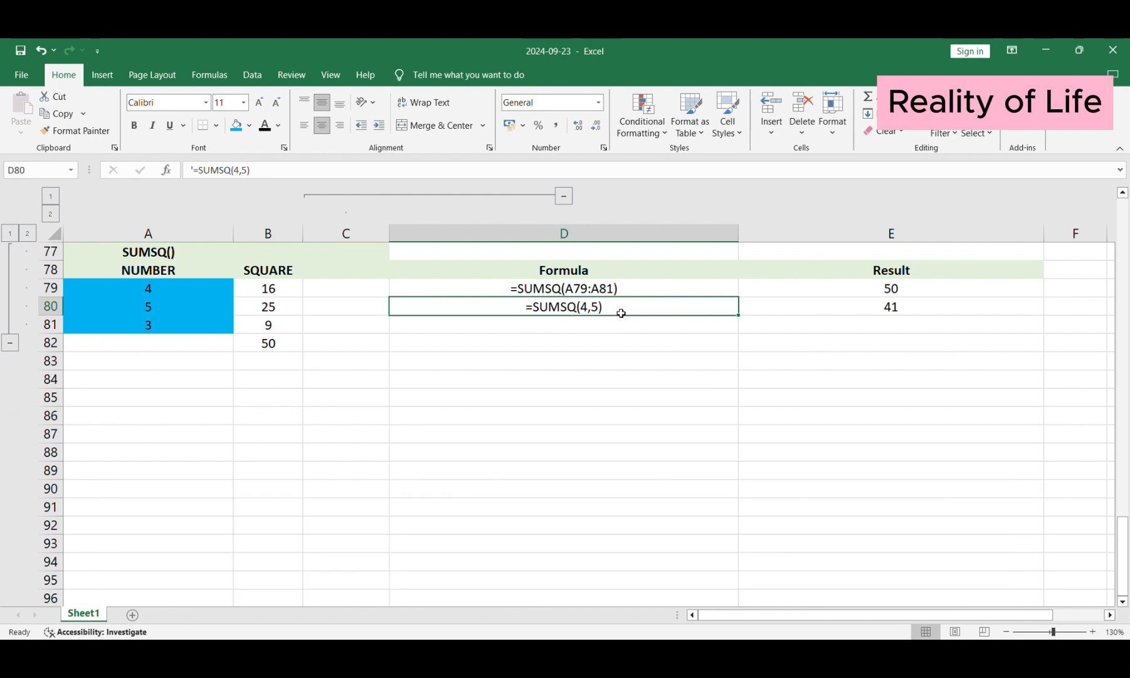
{"action": "left_click", "coordinate": [806, 316]}
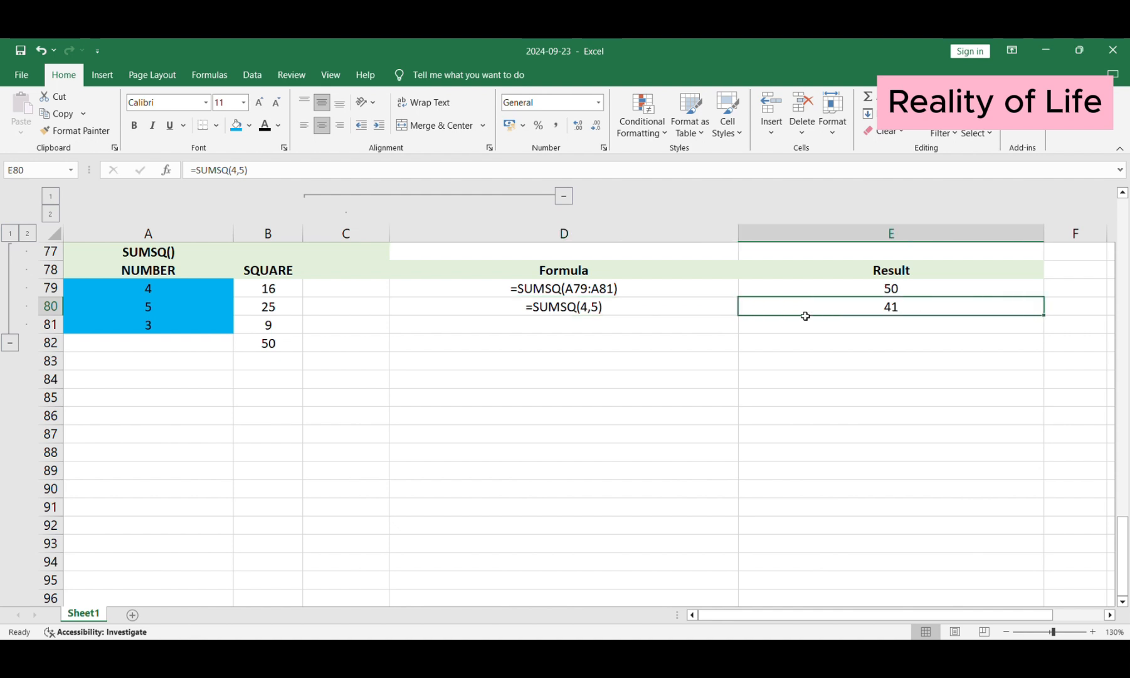
{"action": "left_click", "coordinate": [263, 174]}
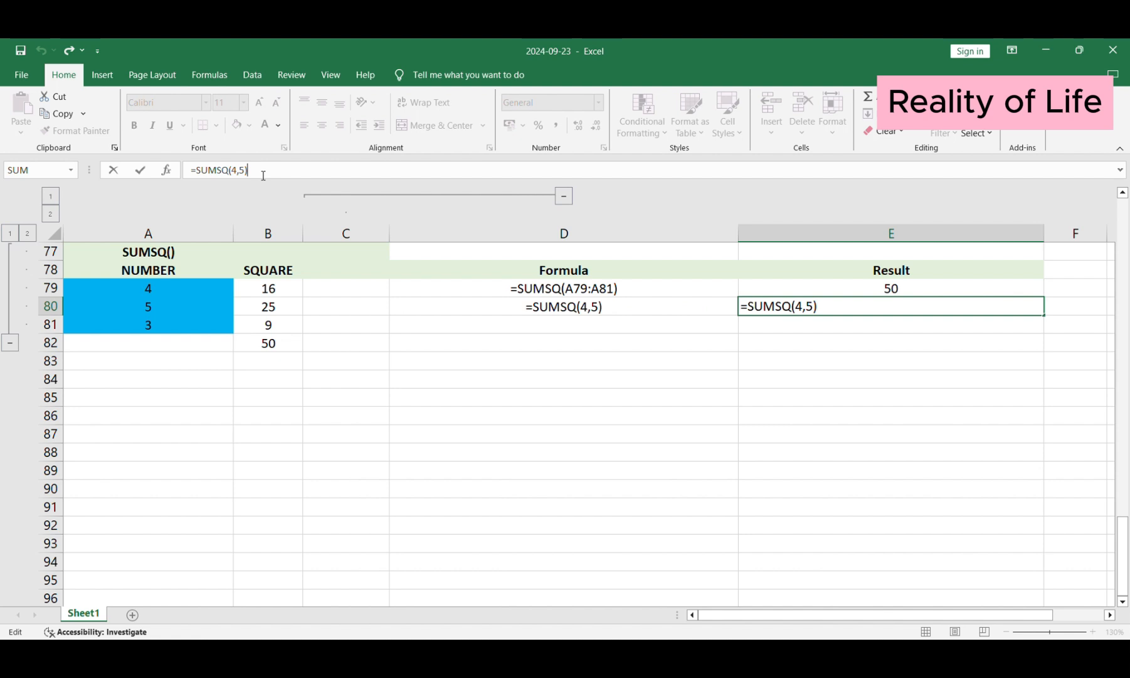
{"action": "key", "text": "Return"}
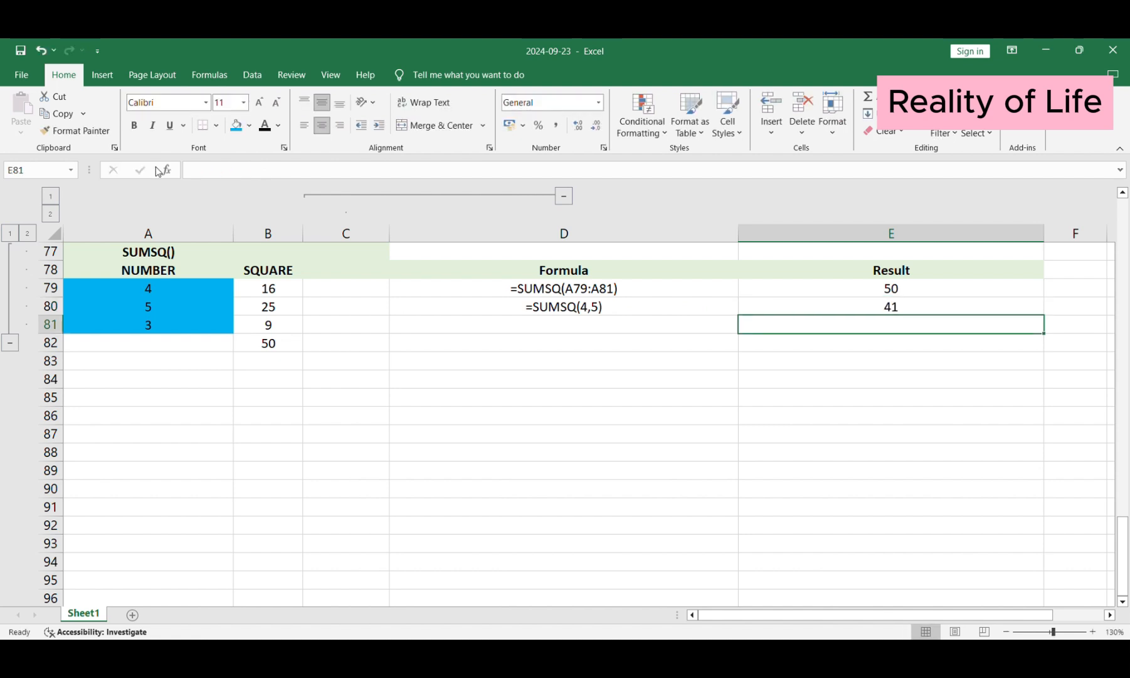
{"action": "left_click", "coordinate": [287, 289]}
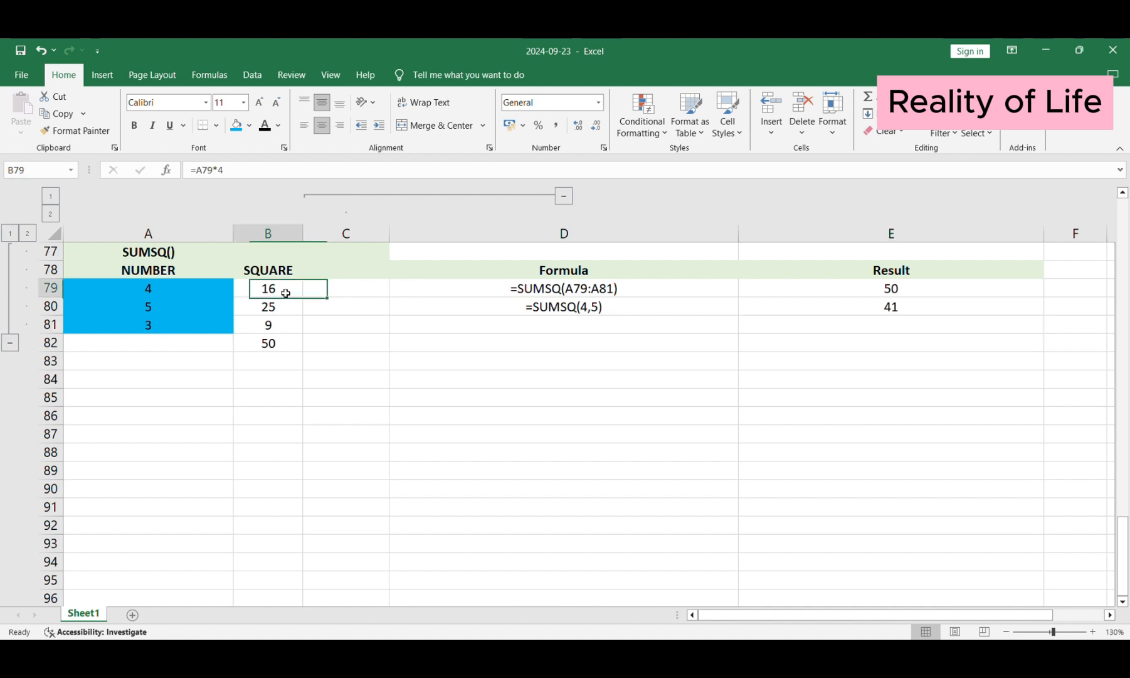
{"action": "left_click_drag", "start_coordinate": [288, 290], "coordinate": [283, 307]}
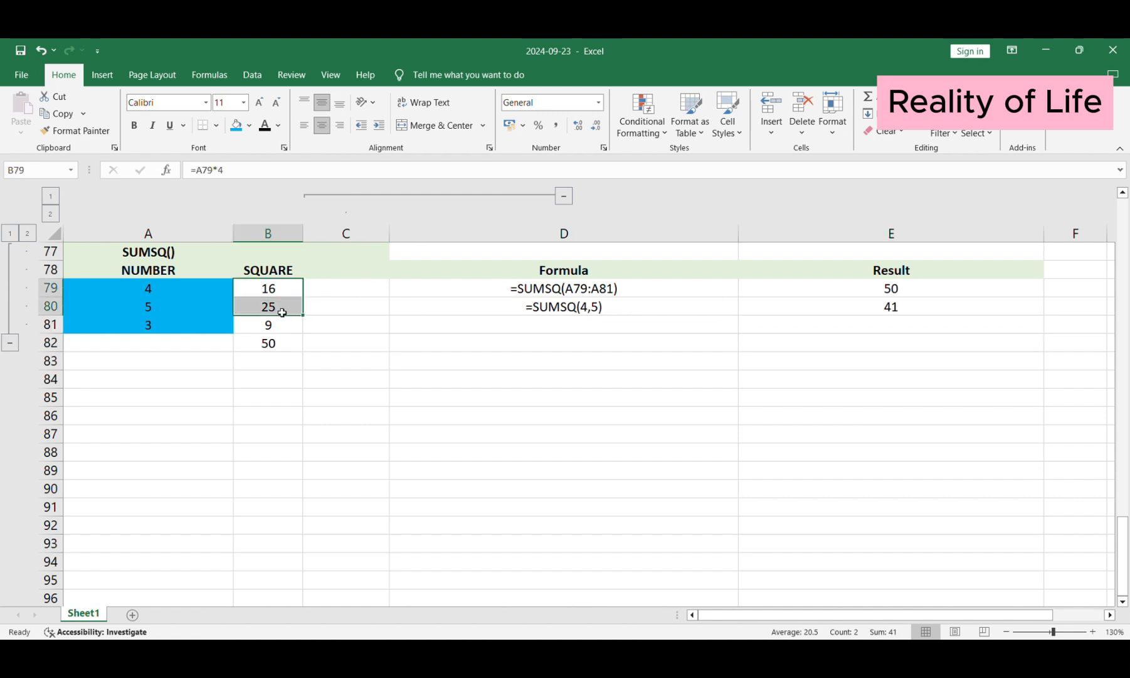
{"action": "left_click", "coordinate": [917, 307]}
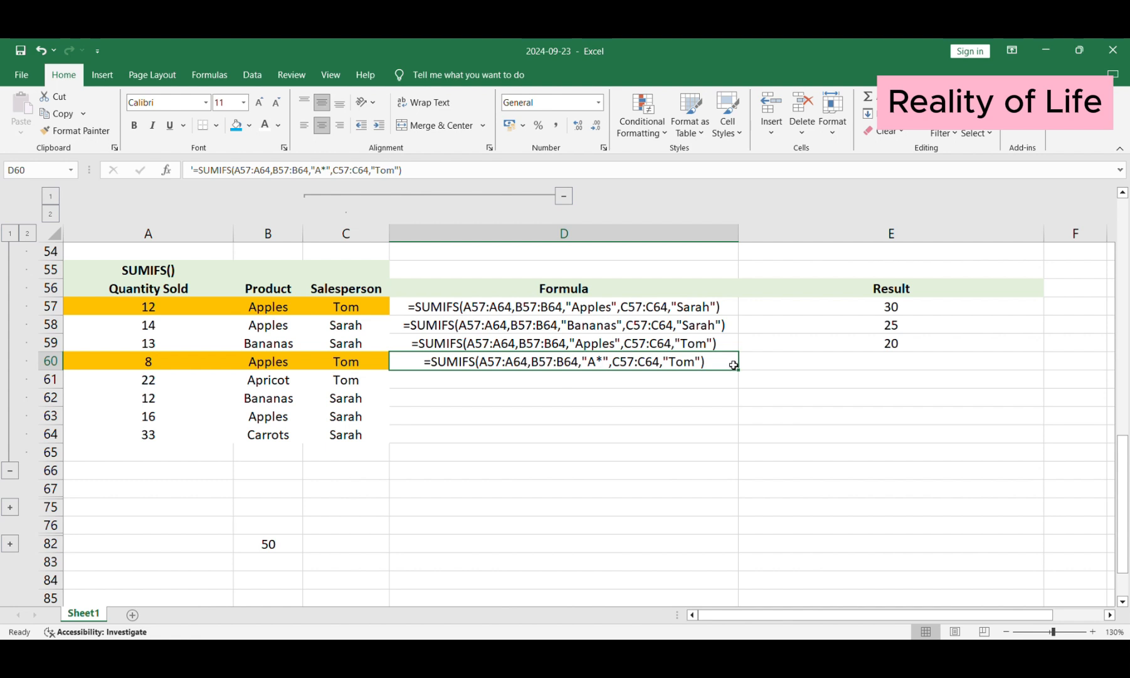
Step: Check the wildcard SUMIFS formula behind E60 against D60 and reveal its hidden result with a black font colour
{"action": "double_click", "coordinate": [830, 368]}
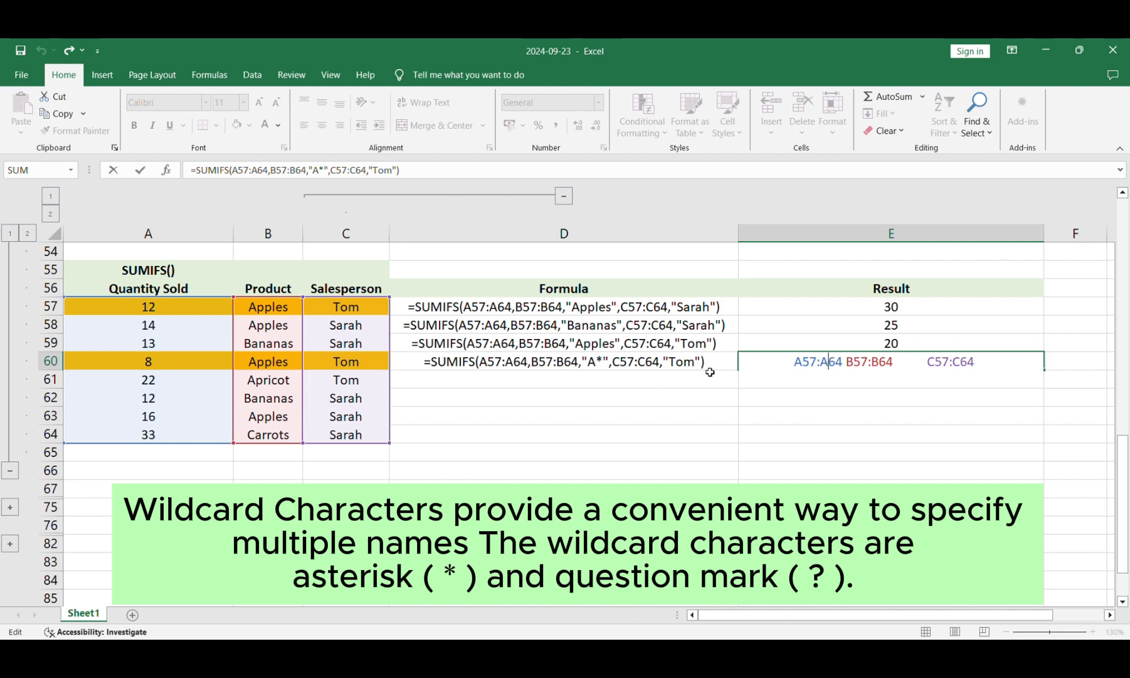
{"action": "key", "text": "Return"}
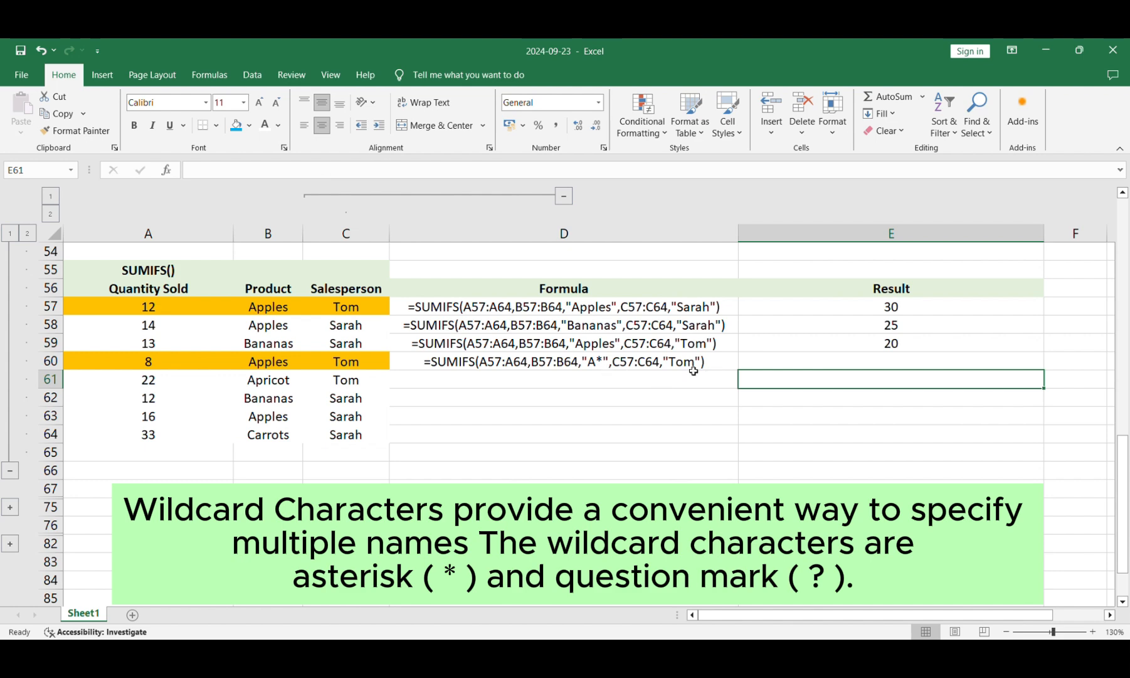
{"action": "left_click", "coordinate": [622, 368]}
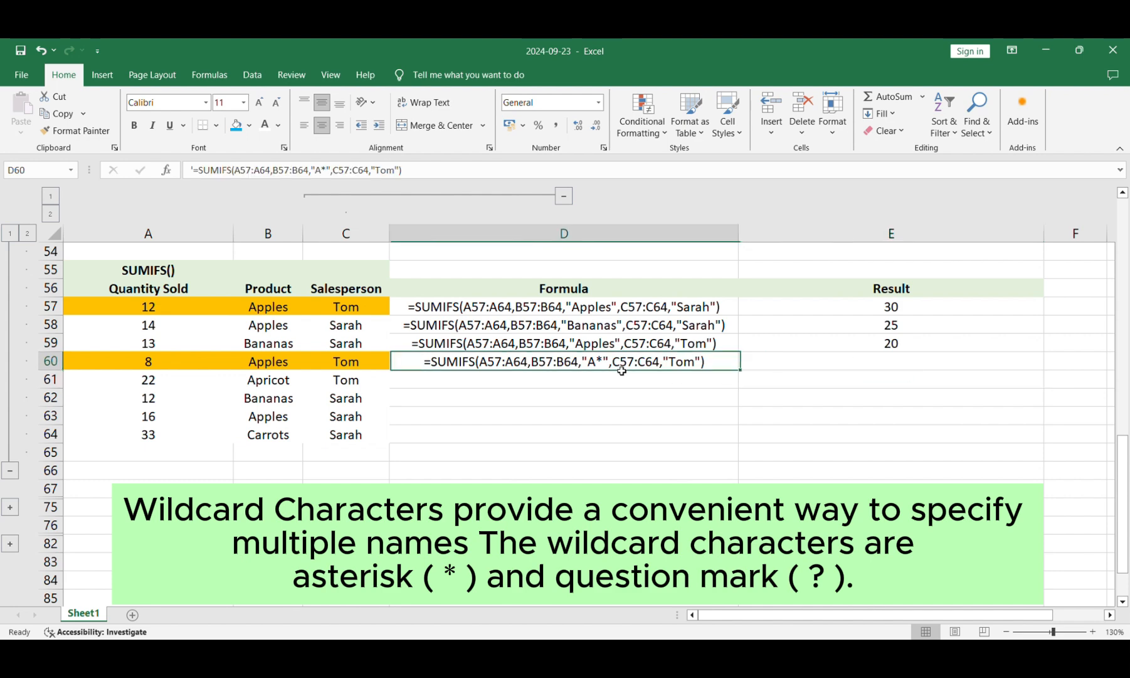
{"action": "left_click", "coordinate": [771, 355]}
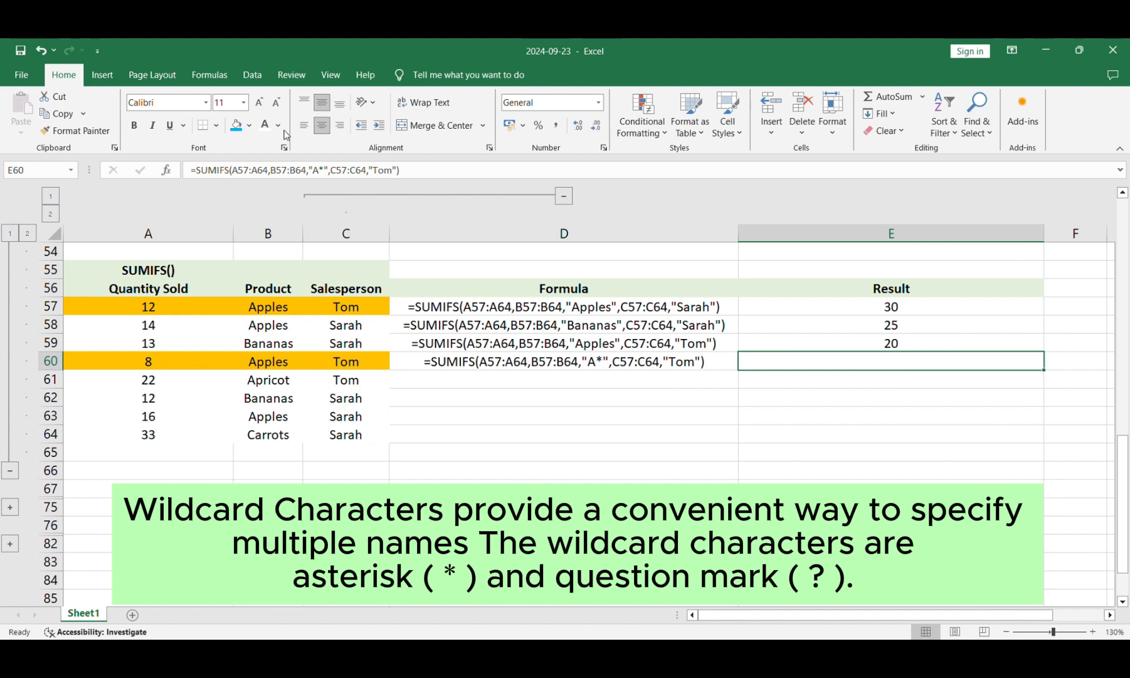
{"action": "key", "text": "Return"}
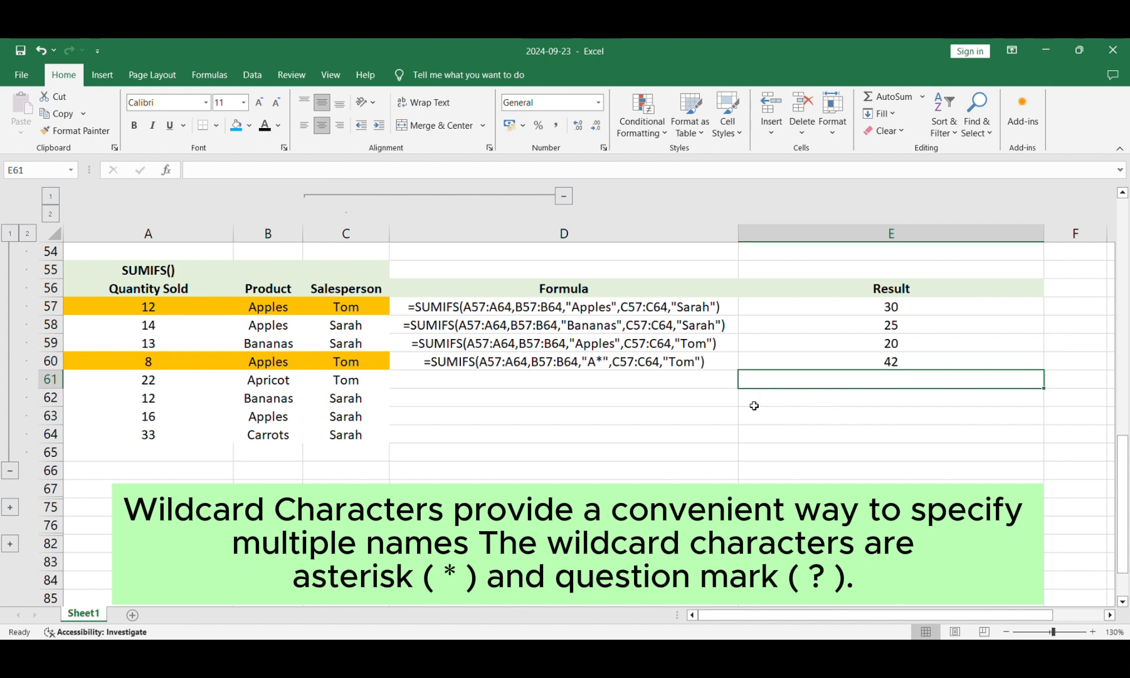
Step: Highlight the rows matching the wildcard SUMIFS formula in D60, A57:C57, A60:C60 and A61:C61, with a light blue fill
{"action": "left_click", "coordinate": [671, 366]}
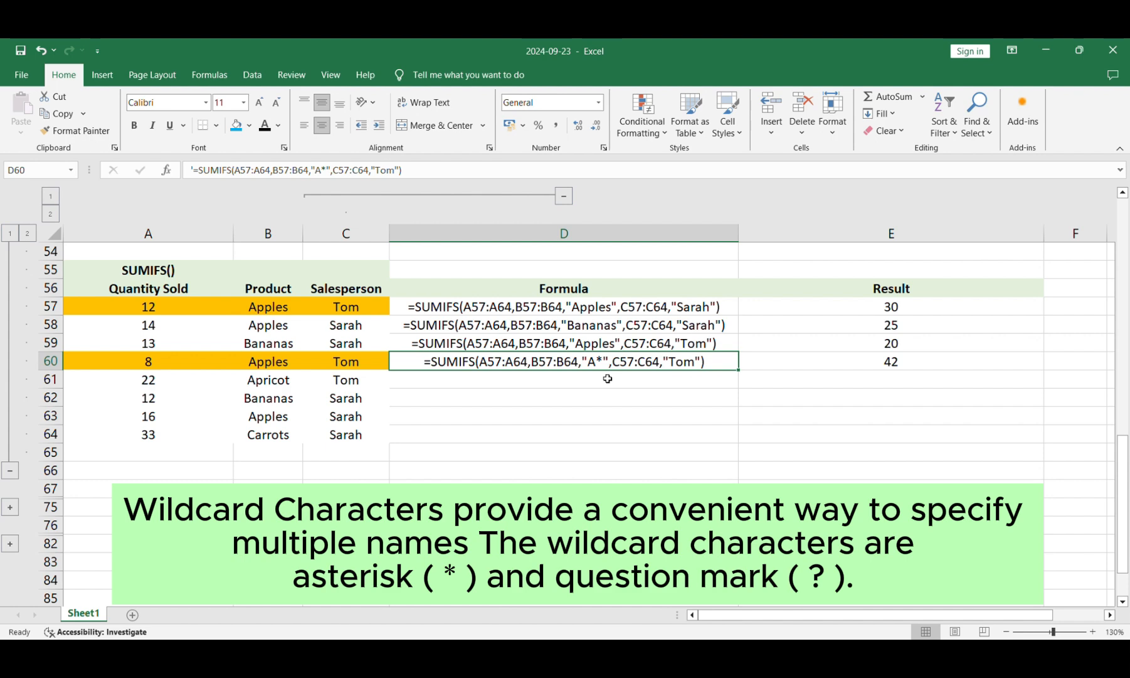
{"action": "left_click_drag", "start_coordinate": [343, 310], "coordinate": [188, 300]}
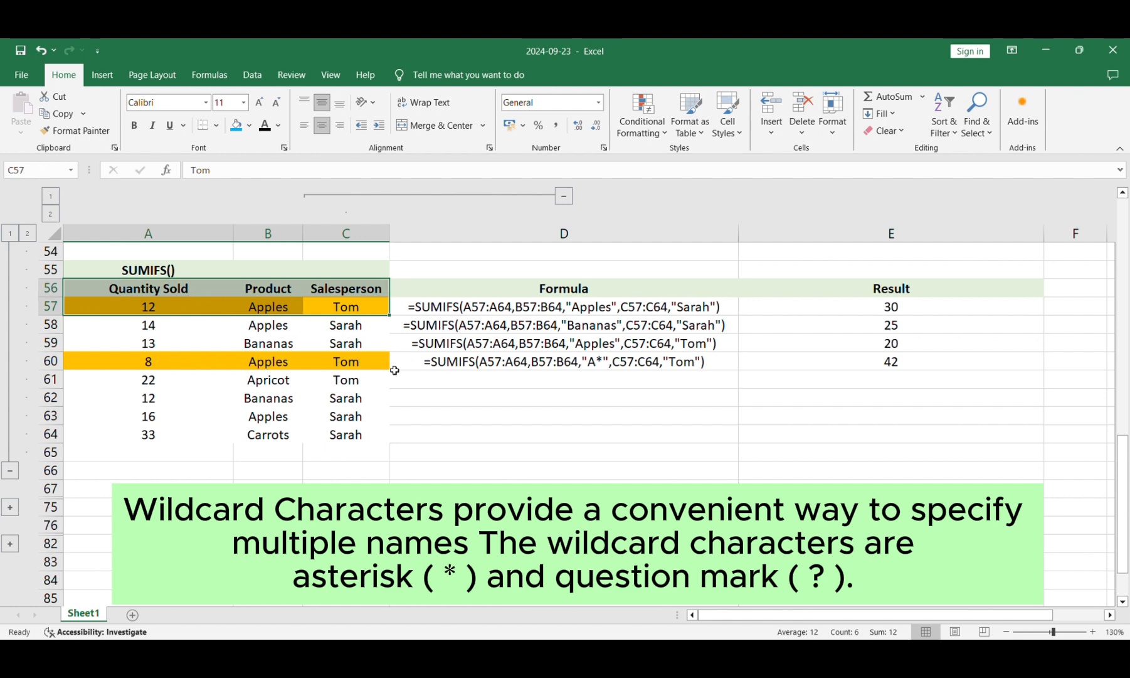
{"action": "left_click_drag", "start_coordinate": [375, 365], "coordinate": [197, 362]}
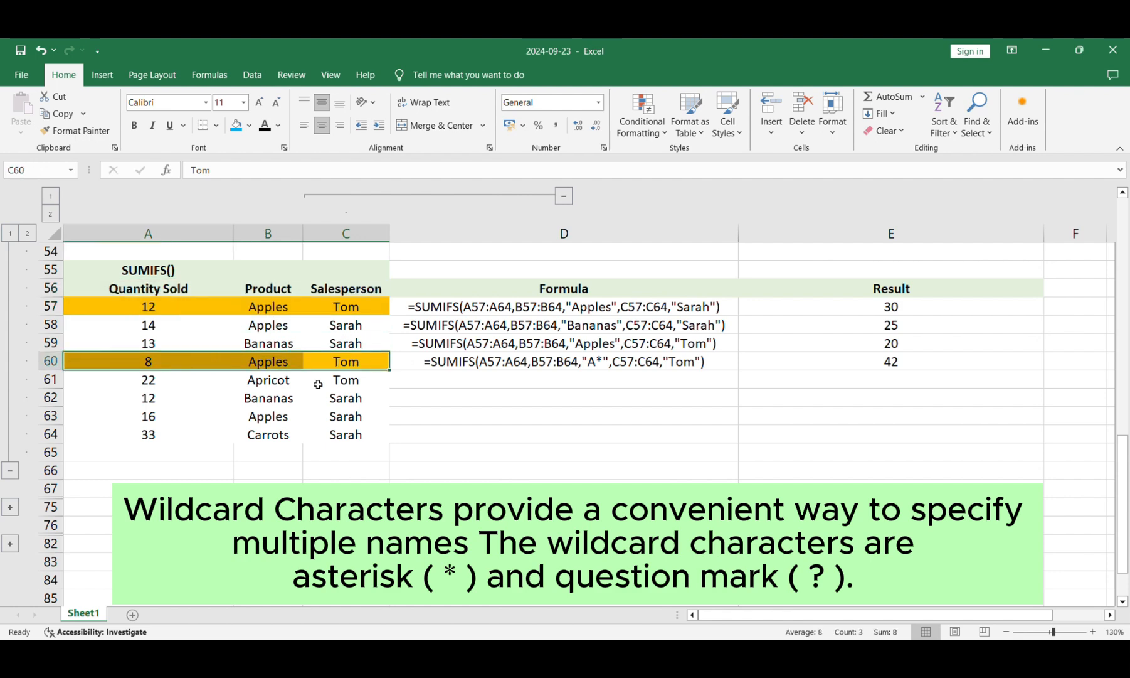
{"action": "left_click", "coordinate": [339, 380]}
{"action": "left_click_drag", "start_coordinate": [338, 381], "coordinate": [196, 378]}
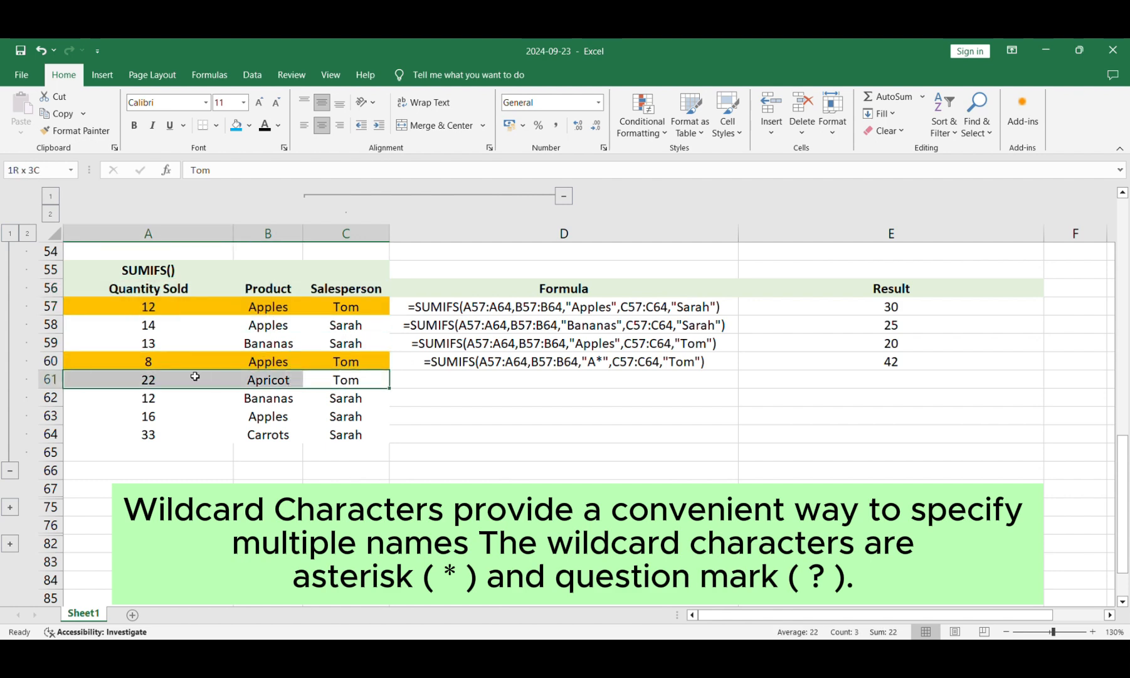
{"action": "left_click", "coordinate": [236, 126]}
{"action": "left_click_drag", "start_coordinate": [363, 366], "coordinate": [214, 363]}
{"action": "left_click", "coordinate": [236, 125]}
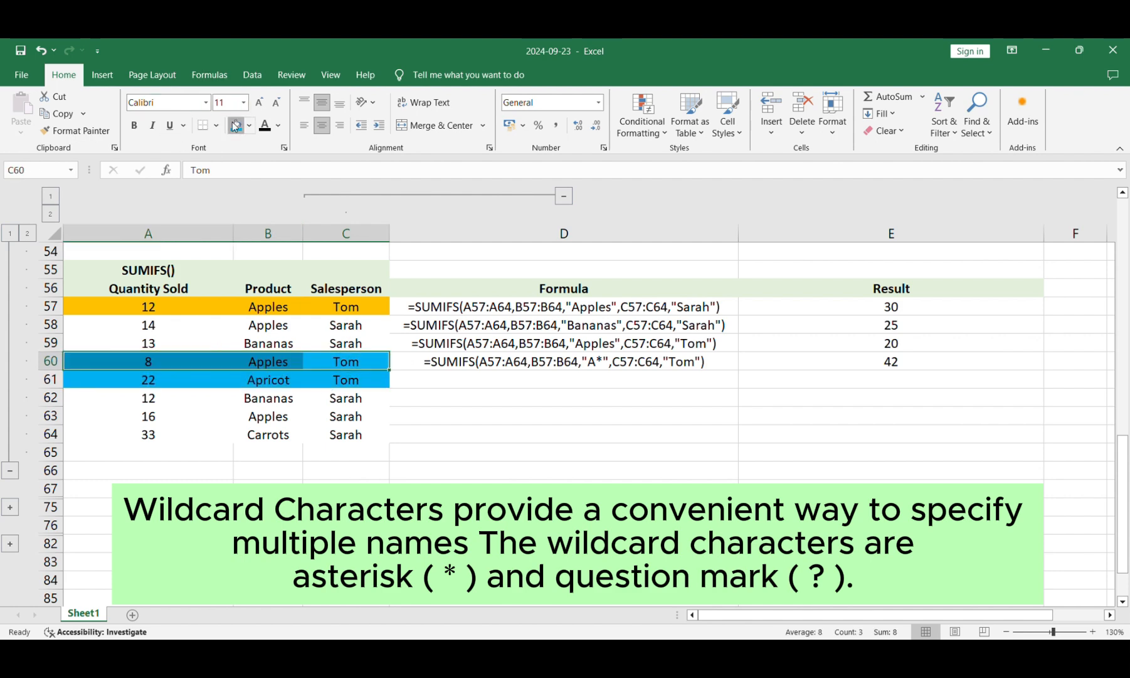
{"action": "left_click_drag", "start_coordinate": [367, 306], "coordinate": [213, 306]}
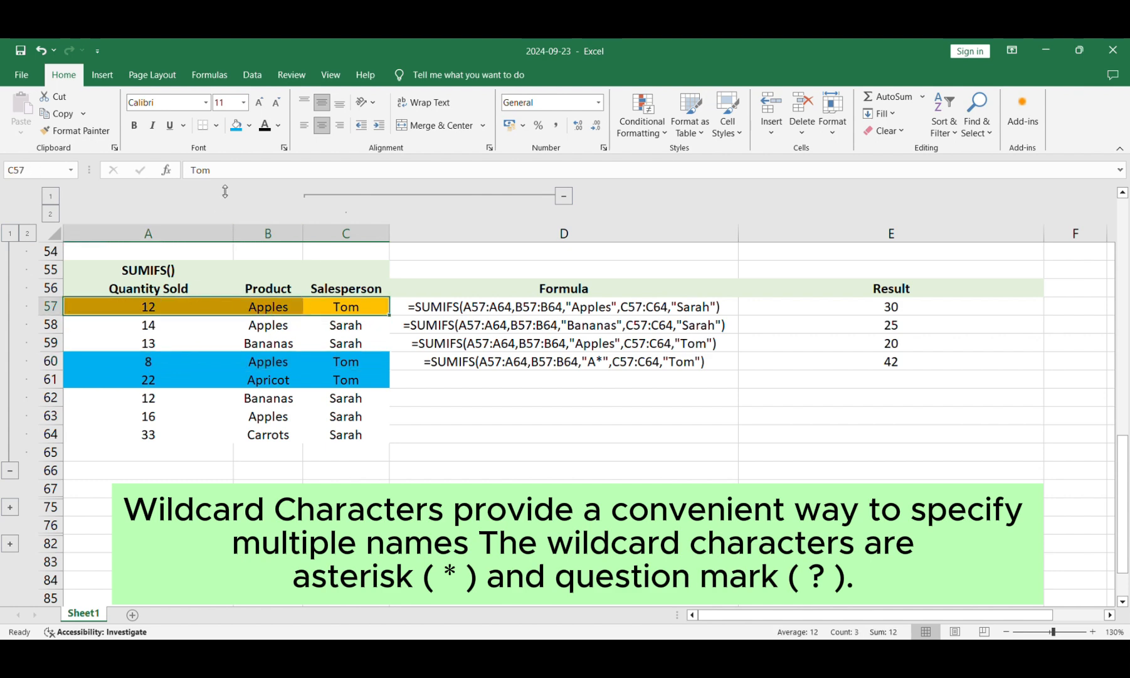
{"action": "left_click", "coordinate": [236, 126]}
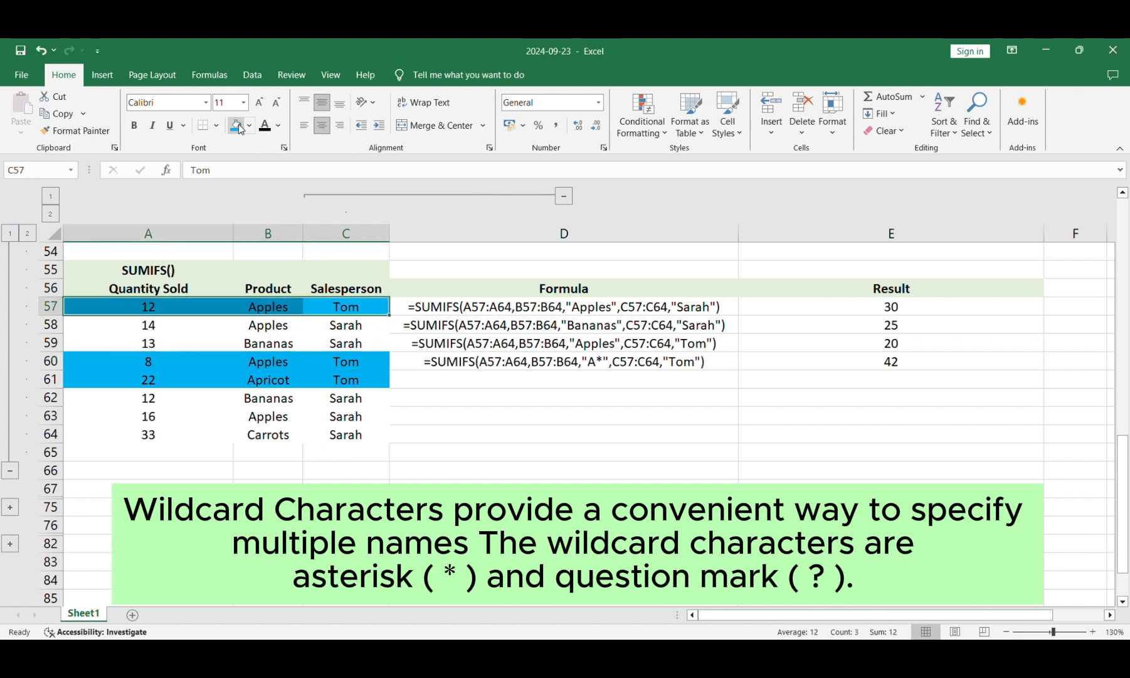
Step: Compare the combined quantities in A57, A60 and A61 with the SUMIFS result in E60 and fill E60 light blue
{"action": "left_click", "coordinate": [179, 313]}
{"action": "left_click", "coordinate": [164, 365], "text": "ctrl"}
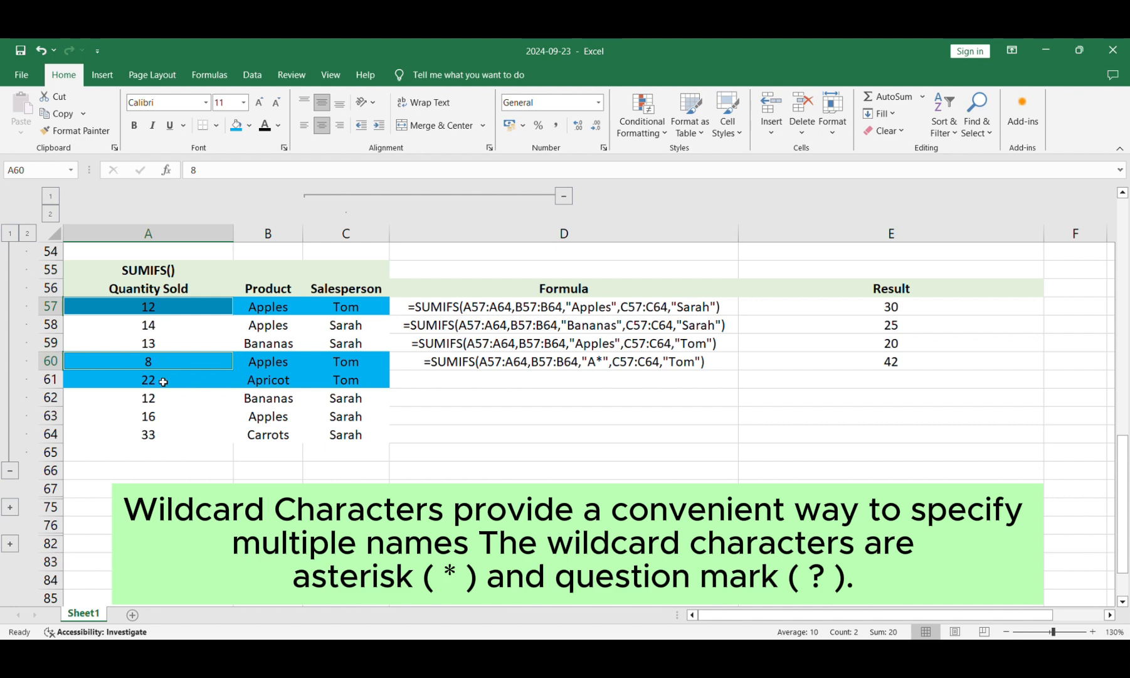
{"action": "left_click", "coordinate": [163, 381], "text": "ctrl"}
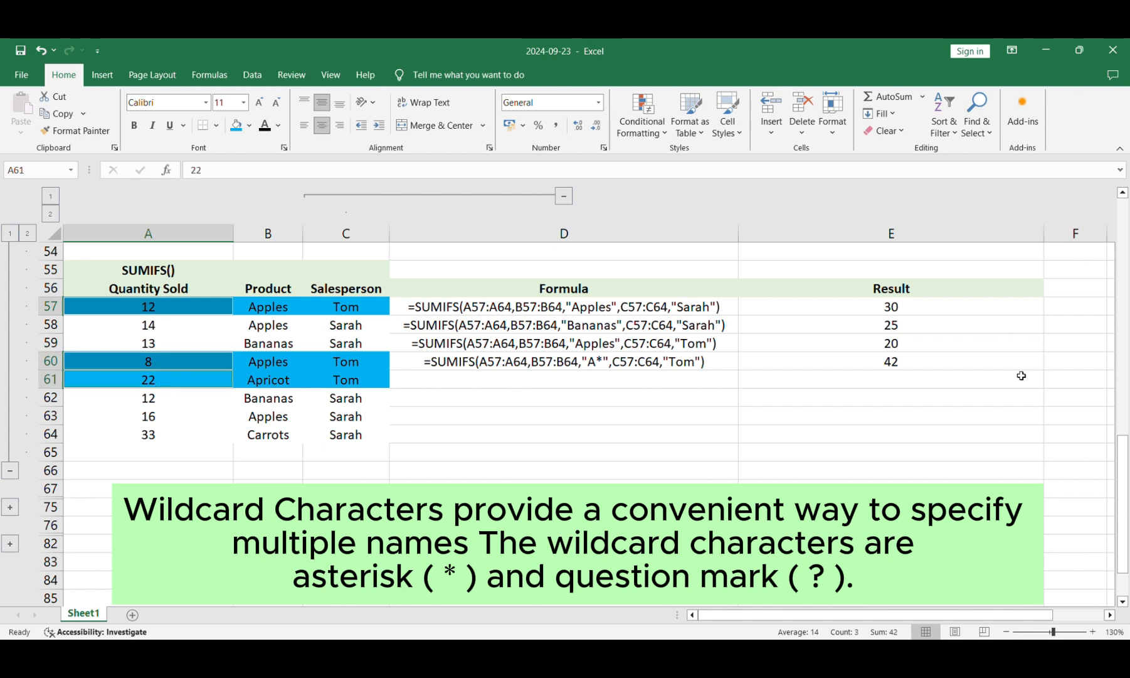
{"action": "left_click", "coordinate": [941, 364]}
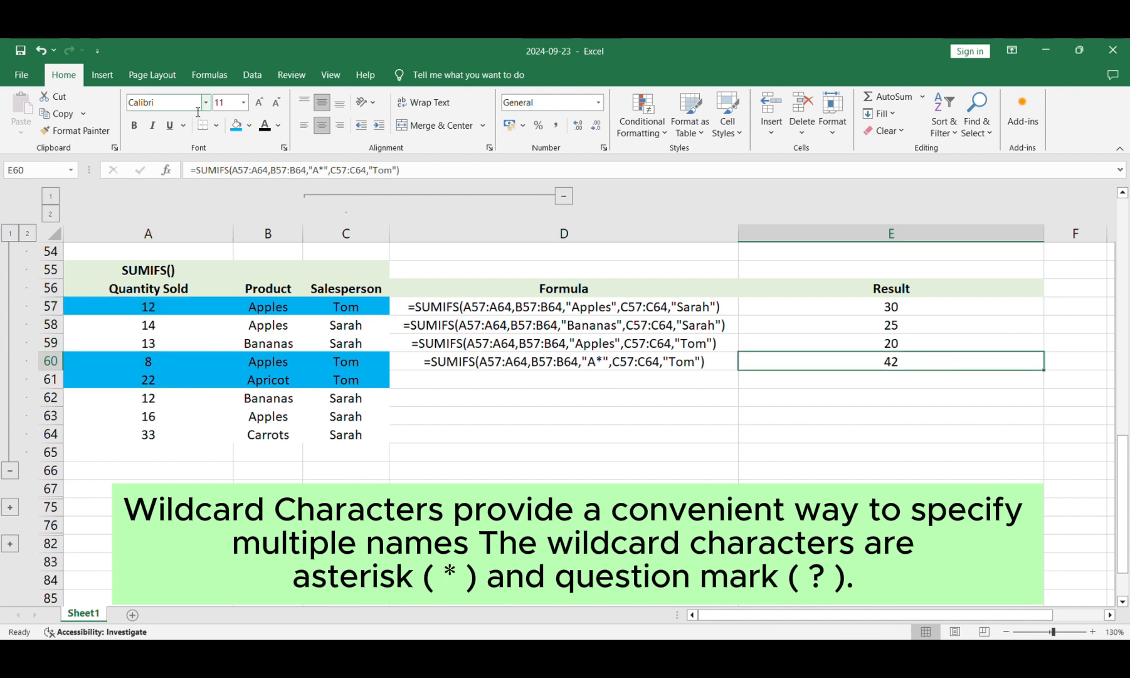
{"action": "left_click", "coordinate": [236, 125]}
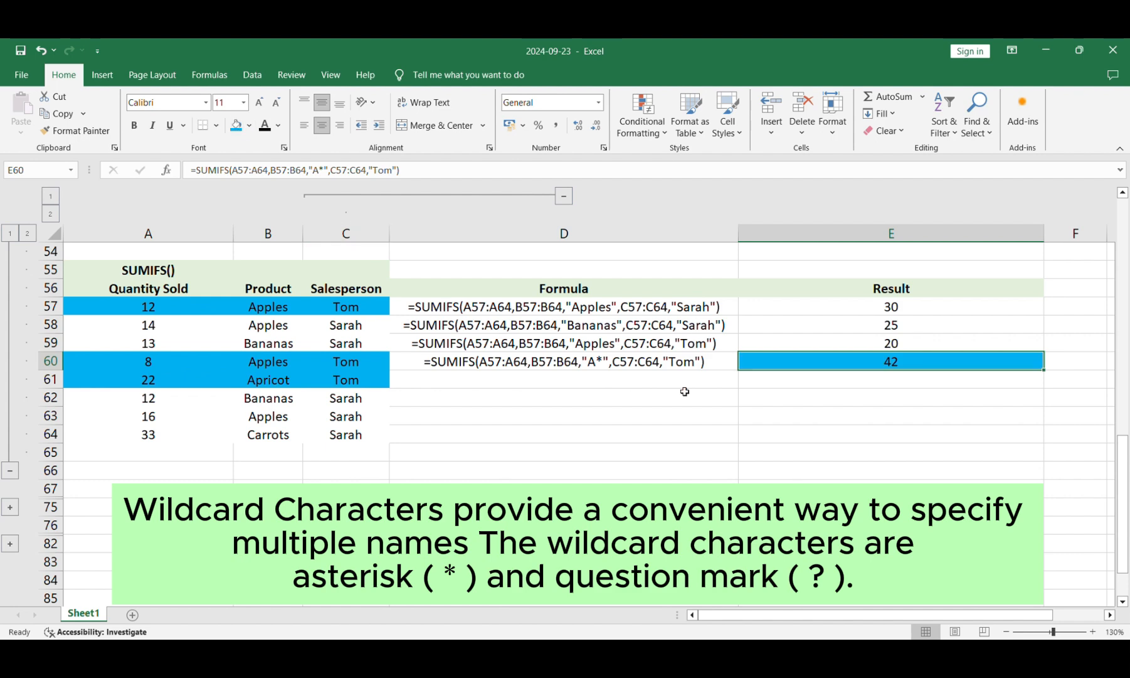